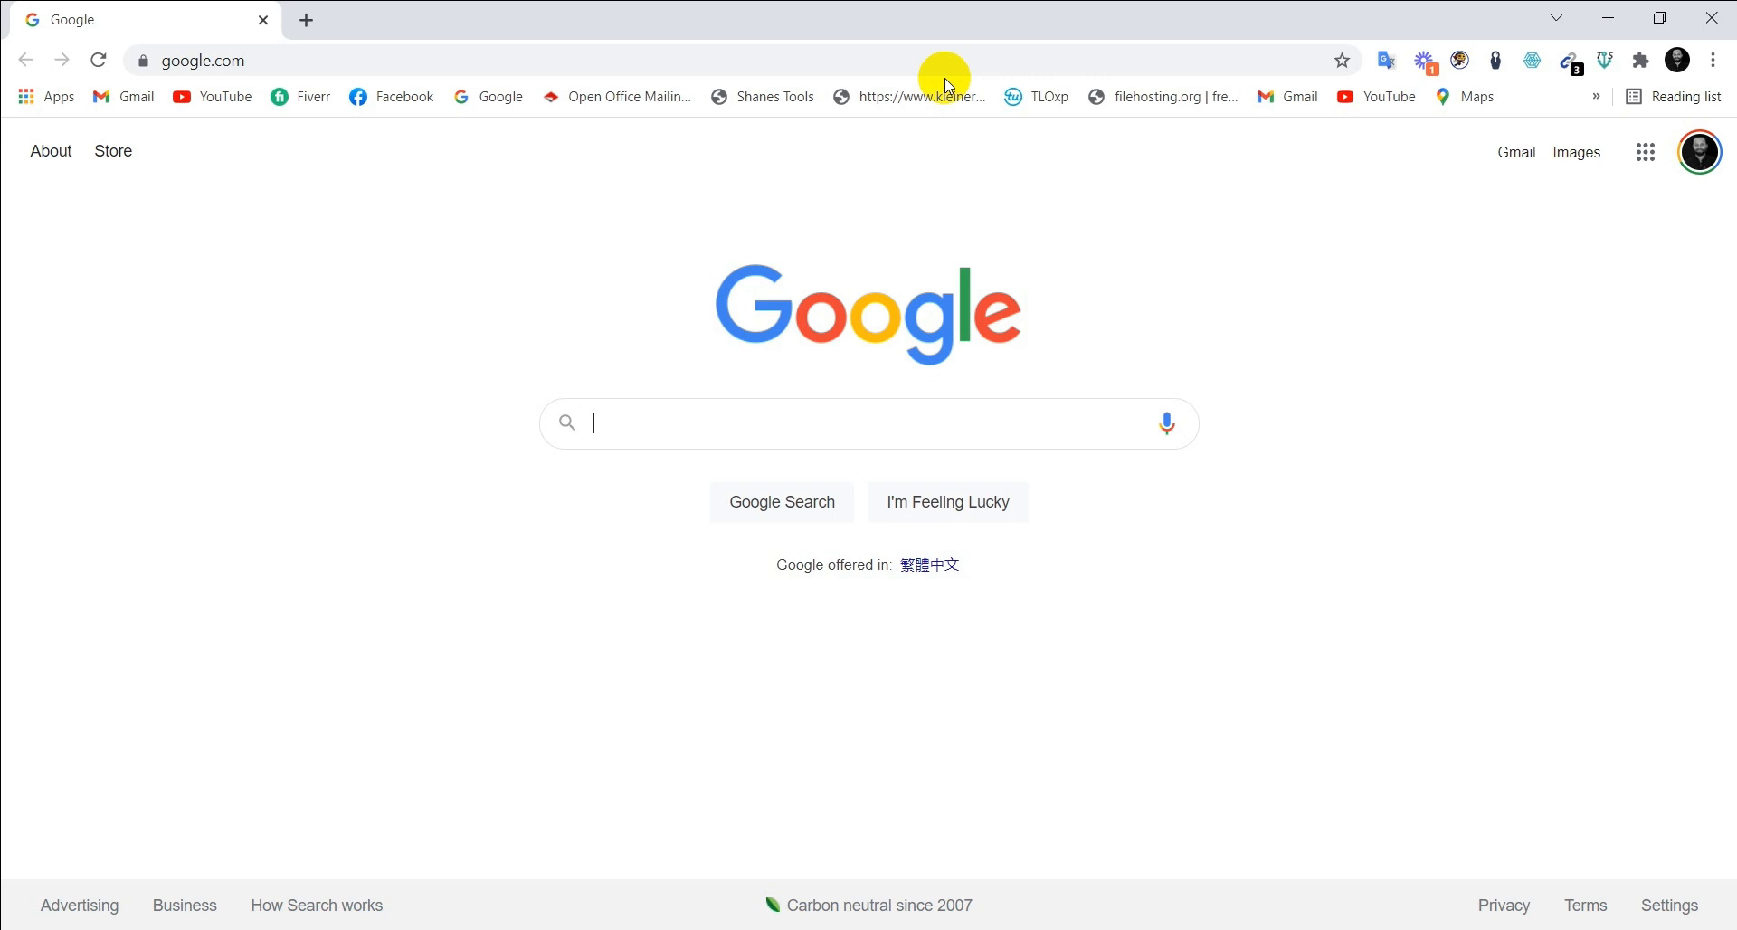
Search Google for "mailing label" and show the image results
{"action": "type", "text": "mailing label"}
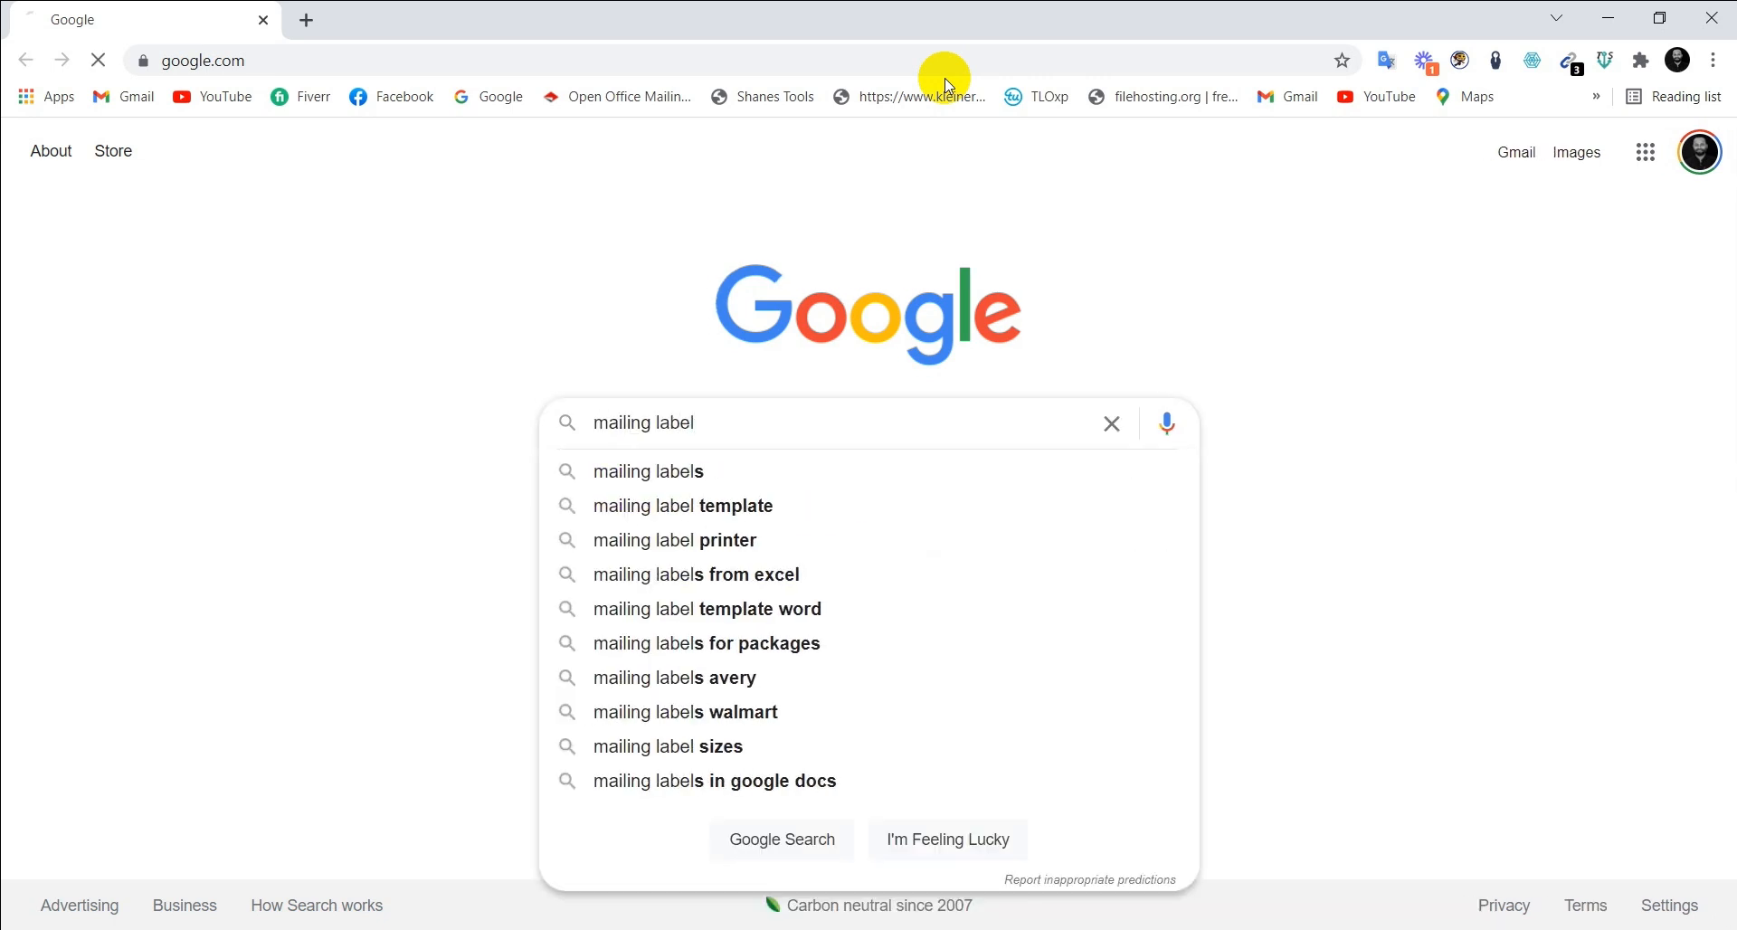
{"action": "key", "text": "Return"}
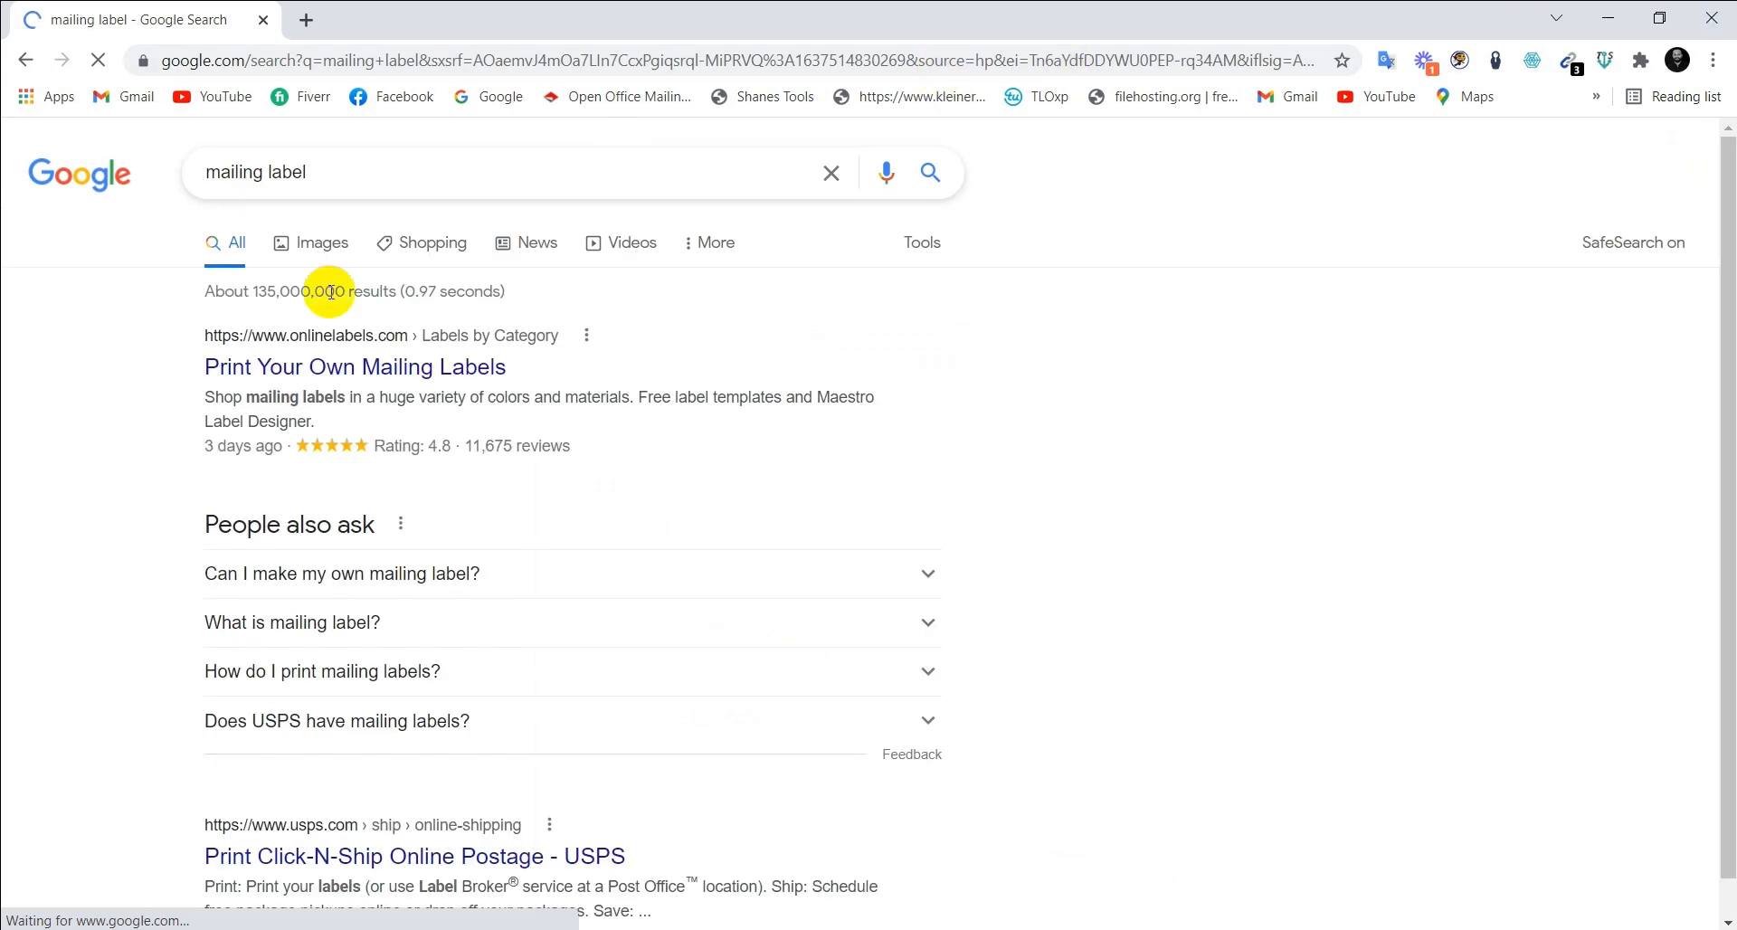
{"action": "left_click", "coordinate": [324, 243]}
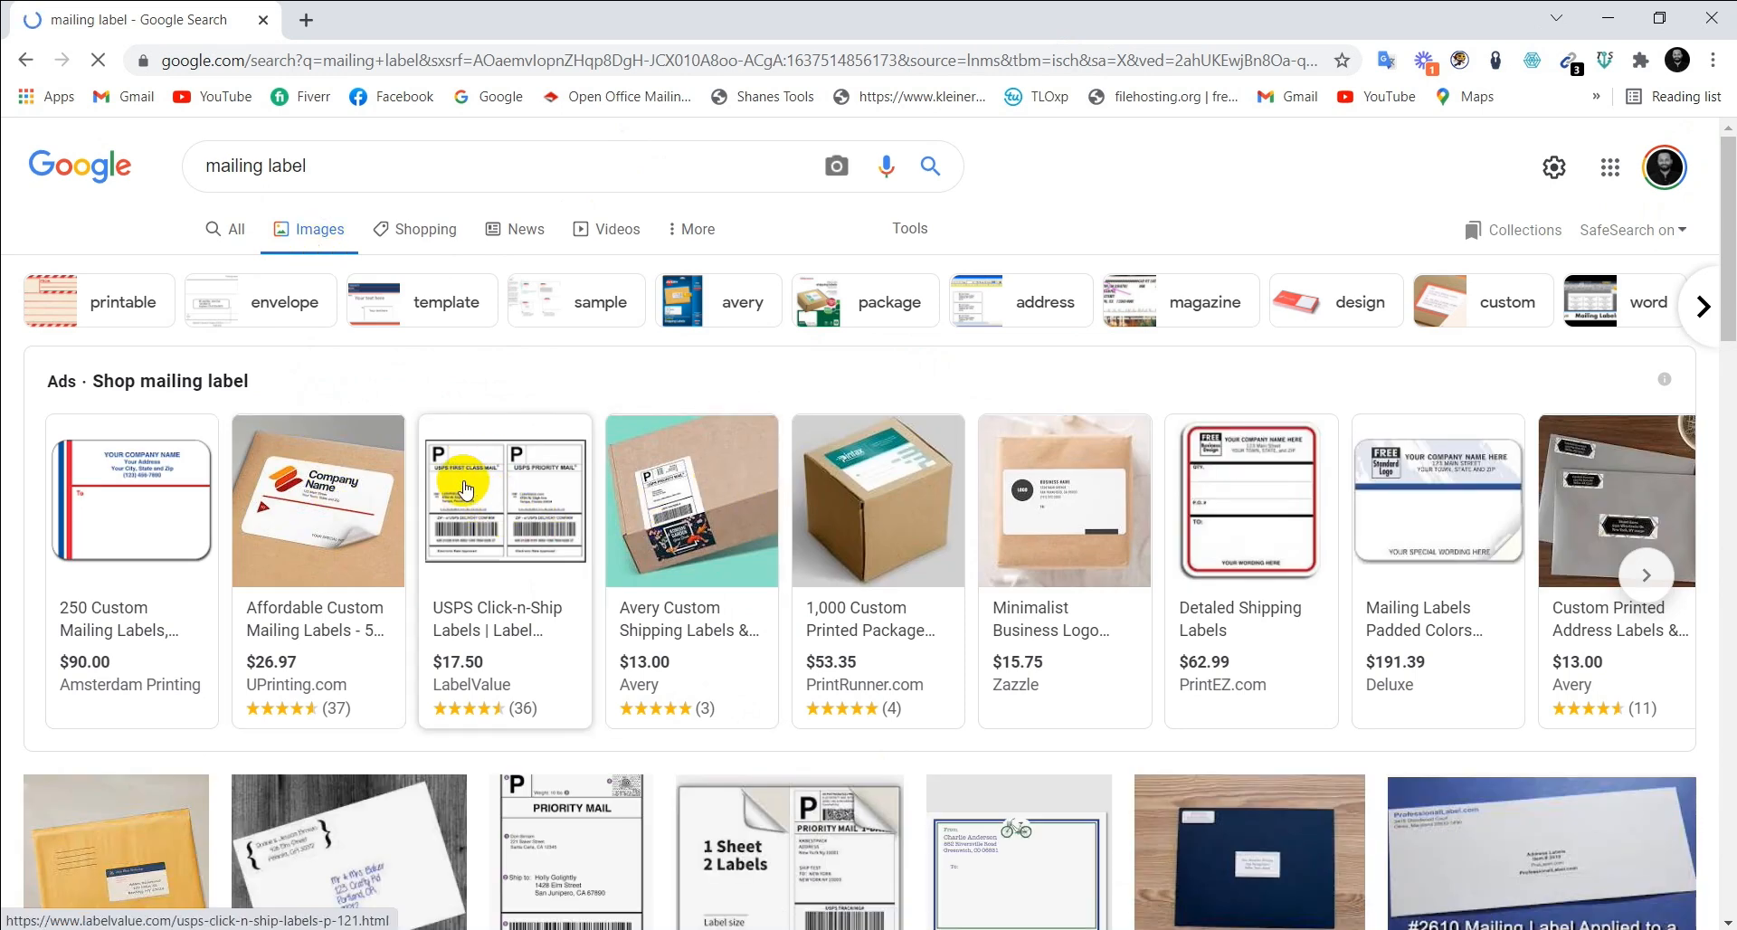
Open the USPS Click-n-Ship Labels ad and return to the image results
{"action": "left_click", "coordinate": [466, 488]}
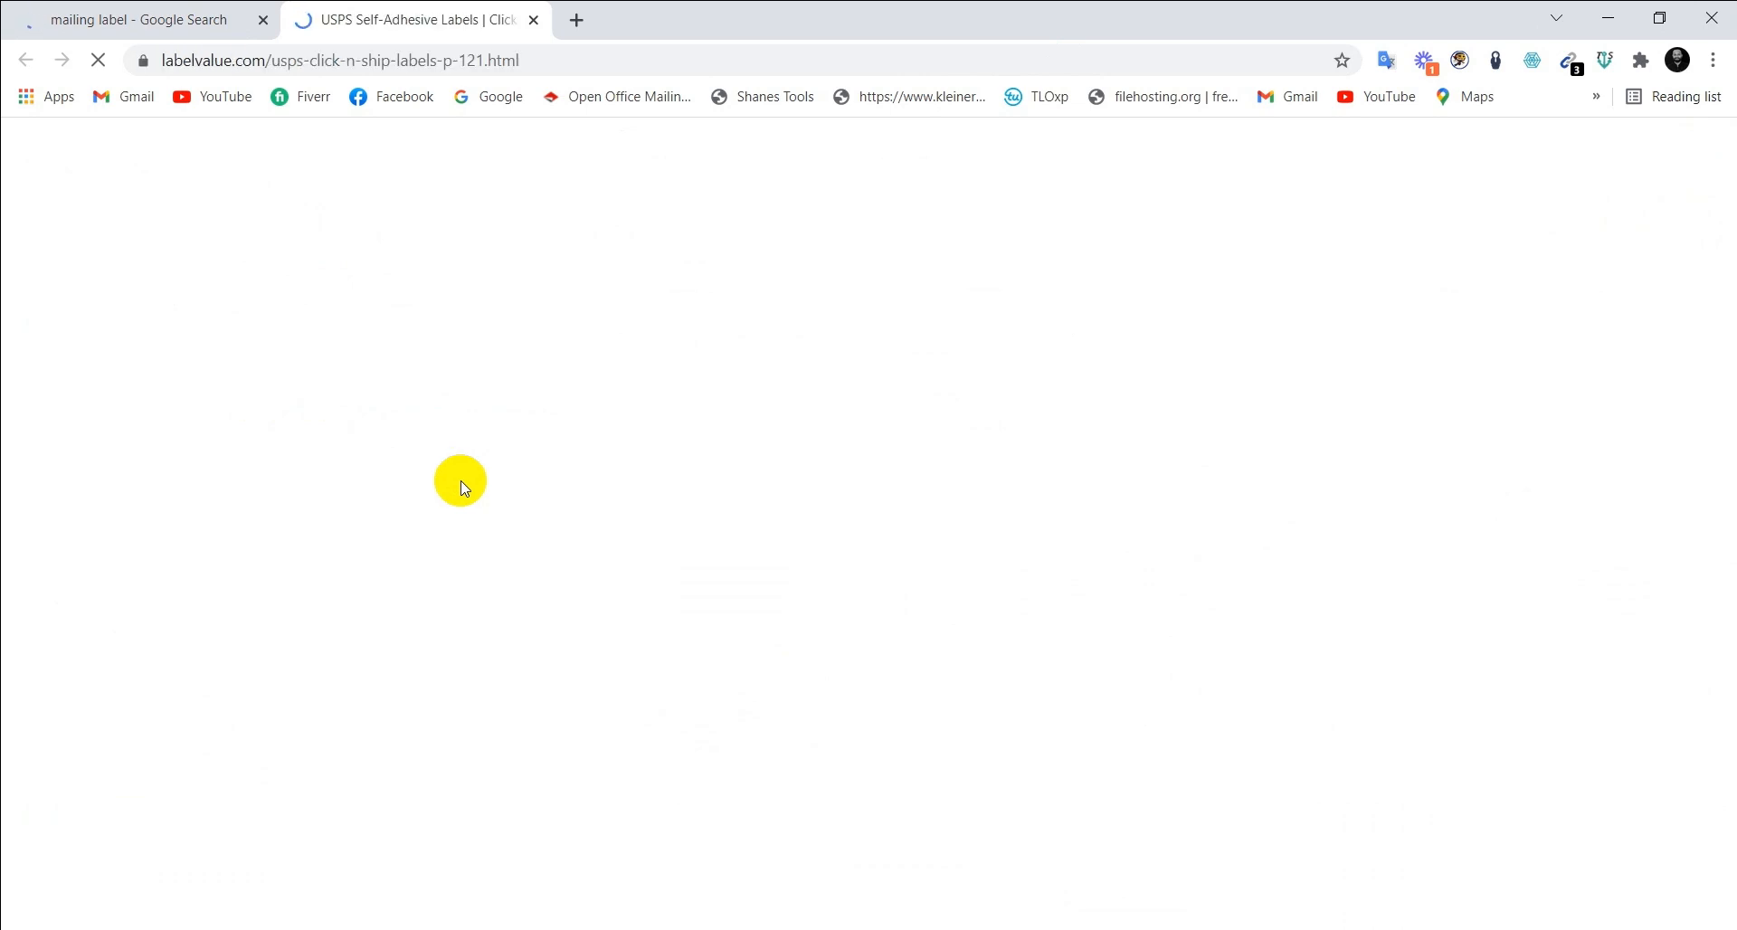
{"action": "left_click", "coordinate": [185, 17]}
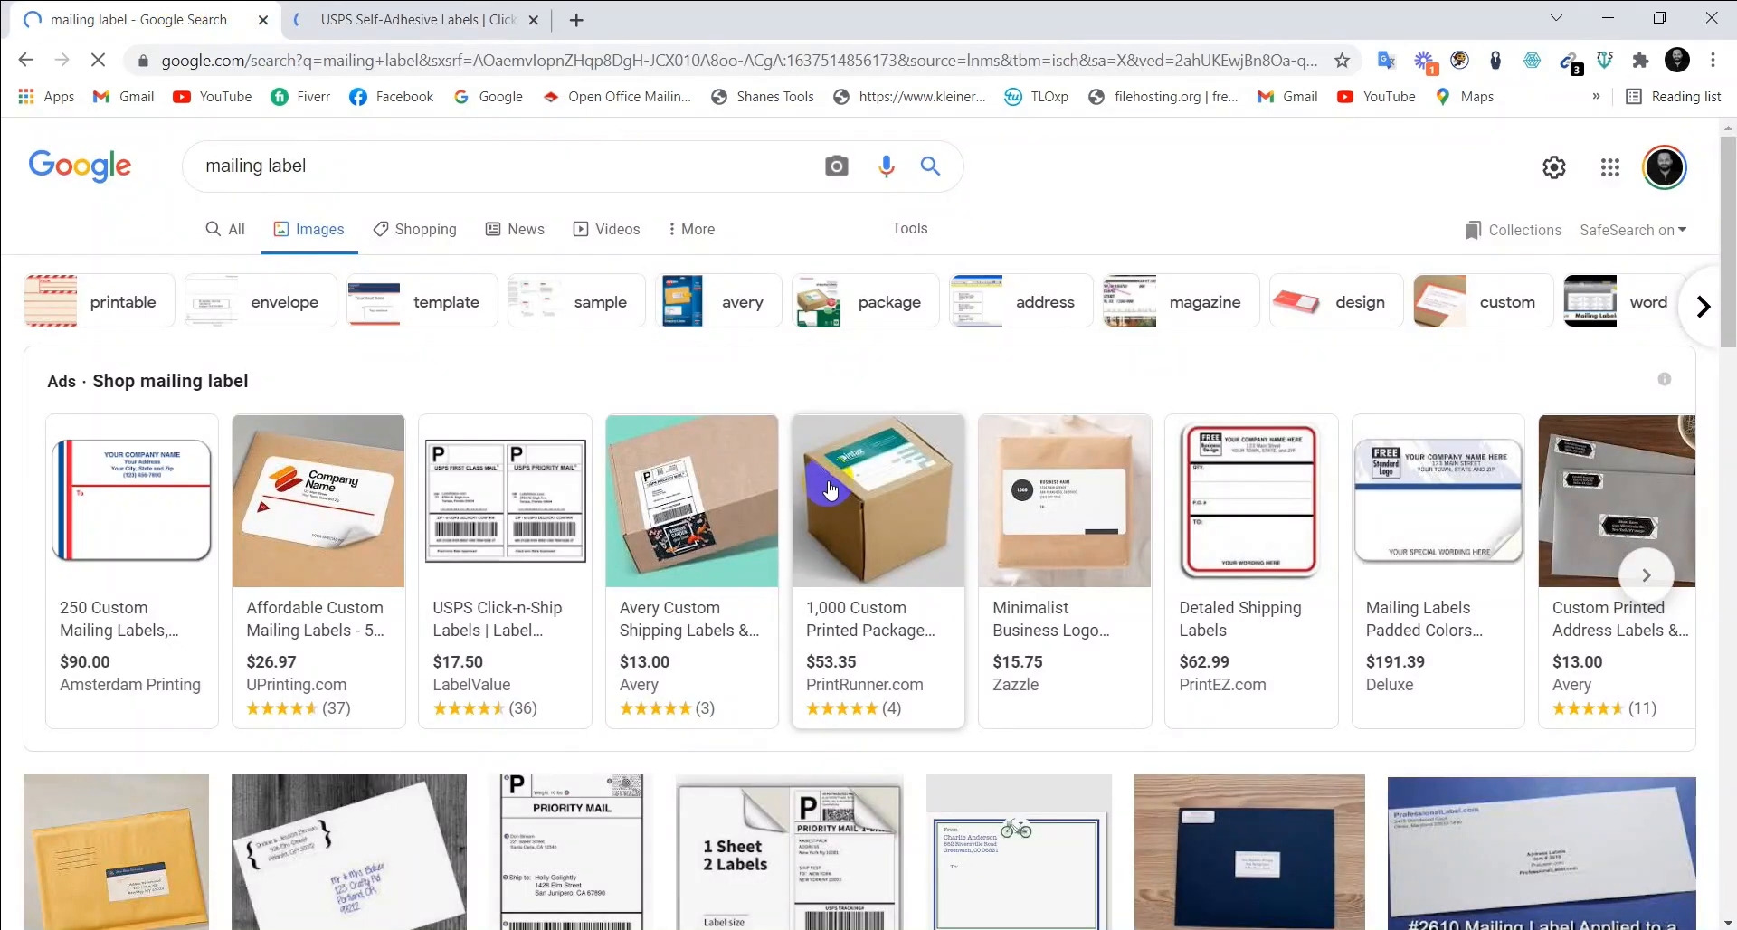
Browse the mailing label images and preview Amazon's 4 x 2 Rectangle Mailing Labels sheet
{"action": "mouse_move", "coordinate": [590, 563]}
{"action": "scroll", "coordinate": [594, 566], "scroll_direction": "down", "scroll_amount": 1}
{"action": "scroll", "coordinate": [593, 565], "scroll_direction": "down", "scroll_amount": 2}
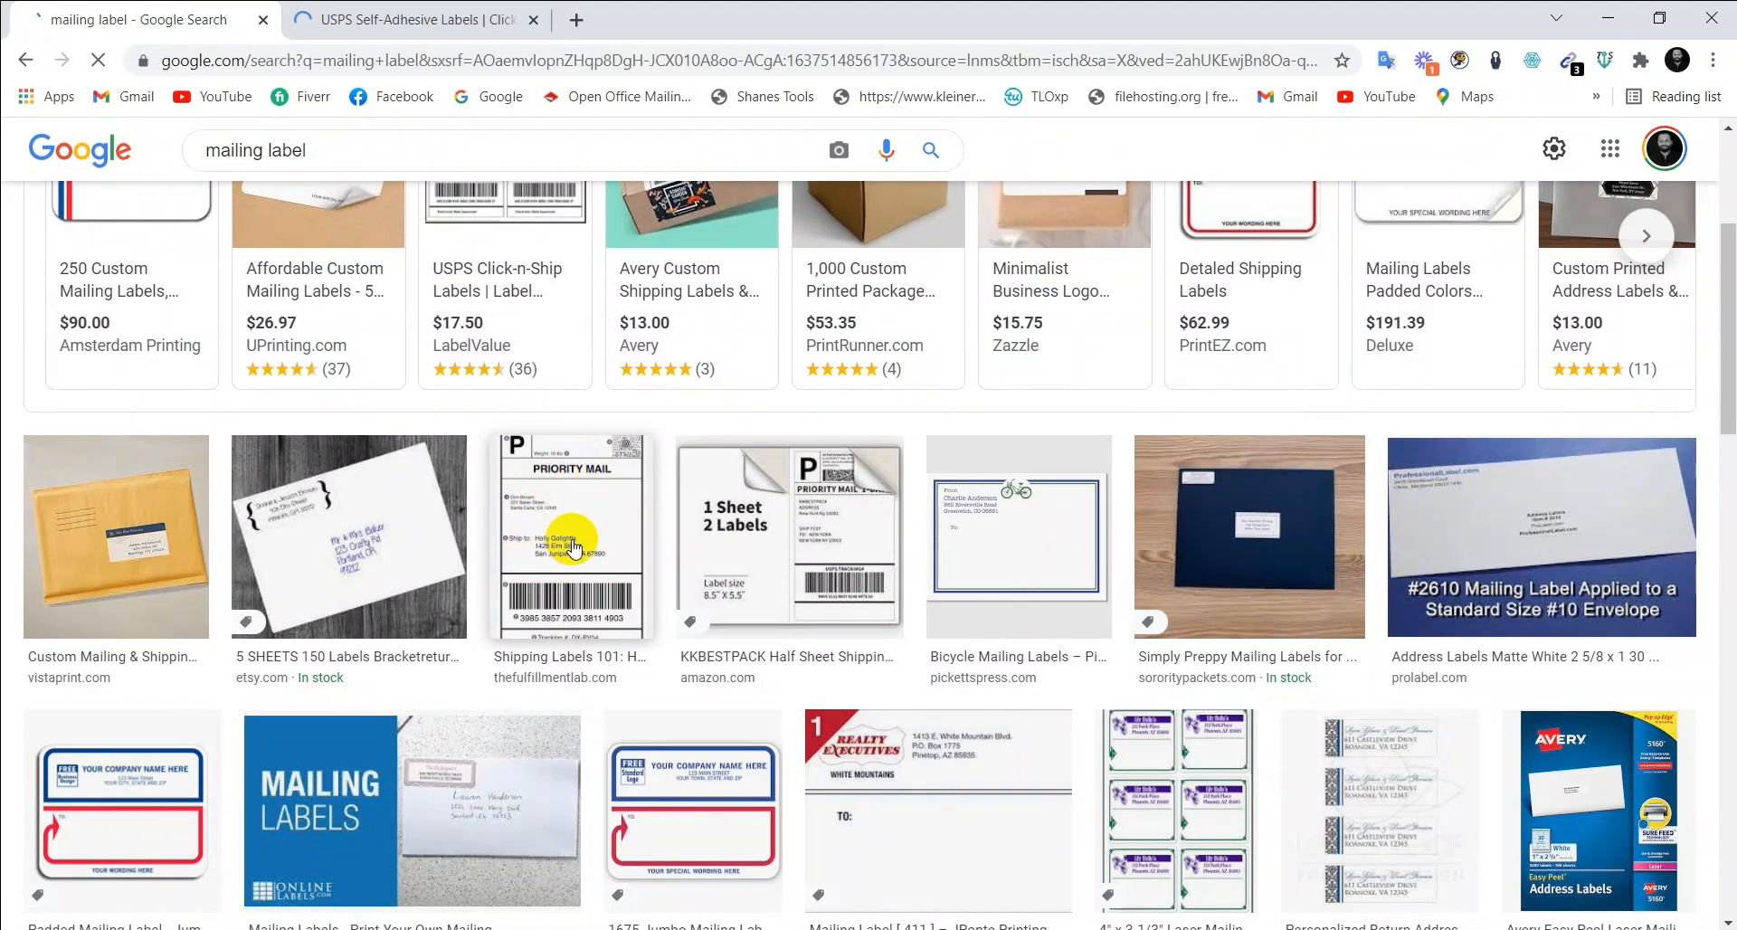
{"action": "scroll", "coordinate": [573, 546], "scroll_direction": "down", "scroll_amount": 4}
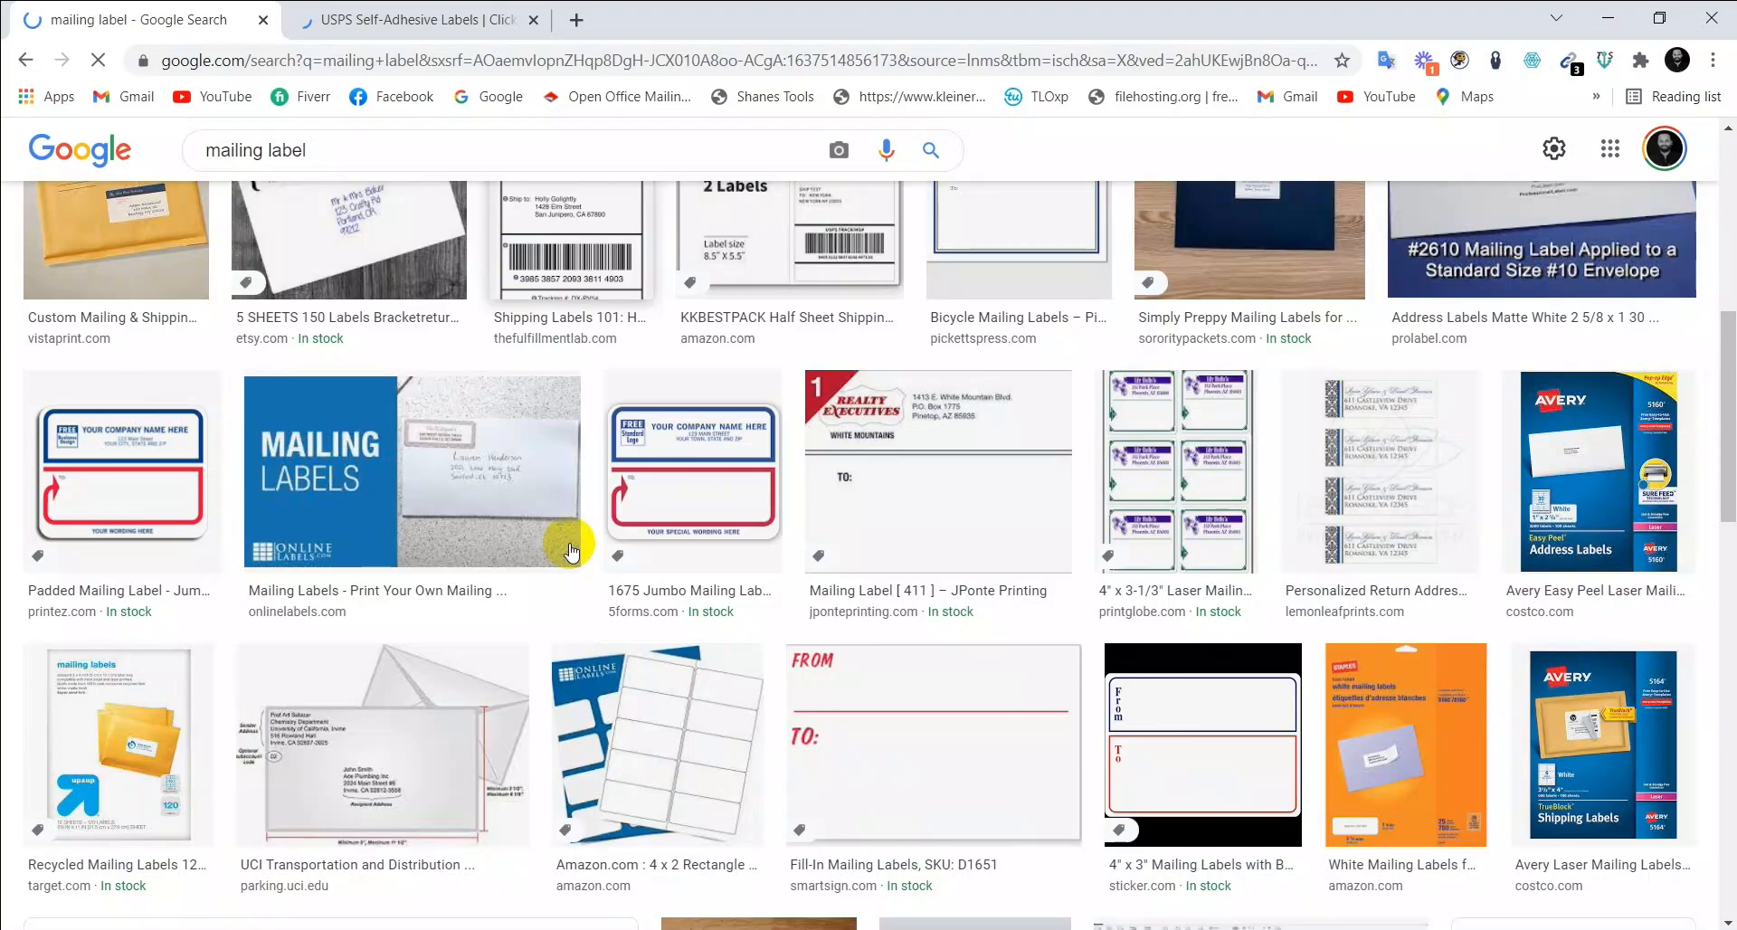
{"action": "scroll", "coordinate": [572, 488], "scroll_direction": "up", "scroll_amount": 3}
{"action": "scroll", "coordinate": [572, 488], "scroll_direction": "up", "scroll_amount": 1}
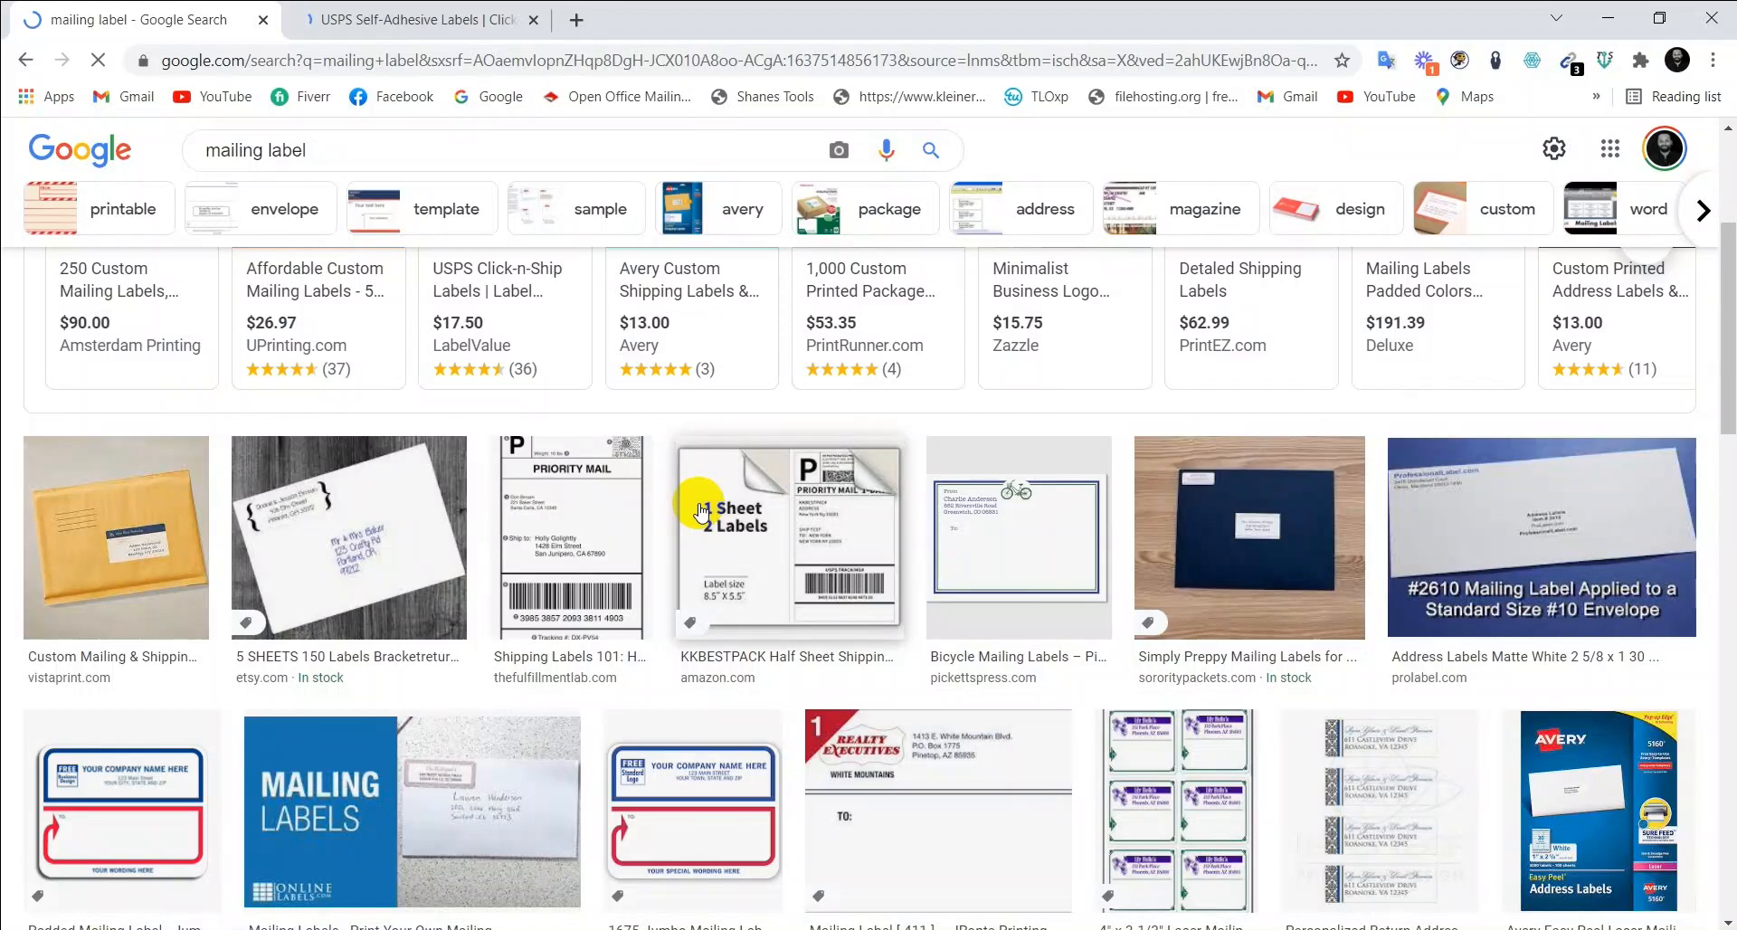
{"action": "scroll", "coordinate": [692, 497], "scroll_direction": "up", "scroll_amount": 3}
{"action": "scroll", "coordinate": [620, 550], "scroll_direction": "down", "scroll_amount": 6}
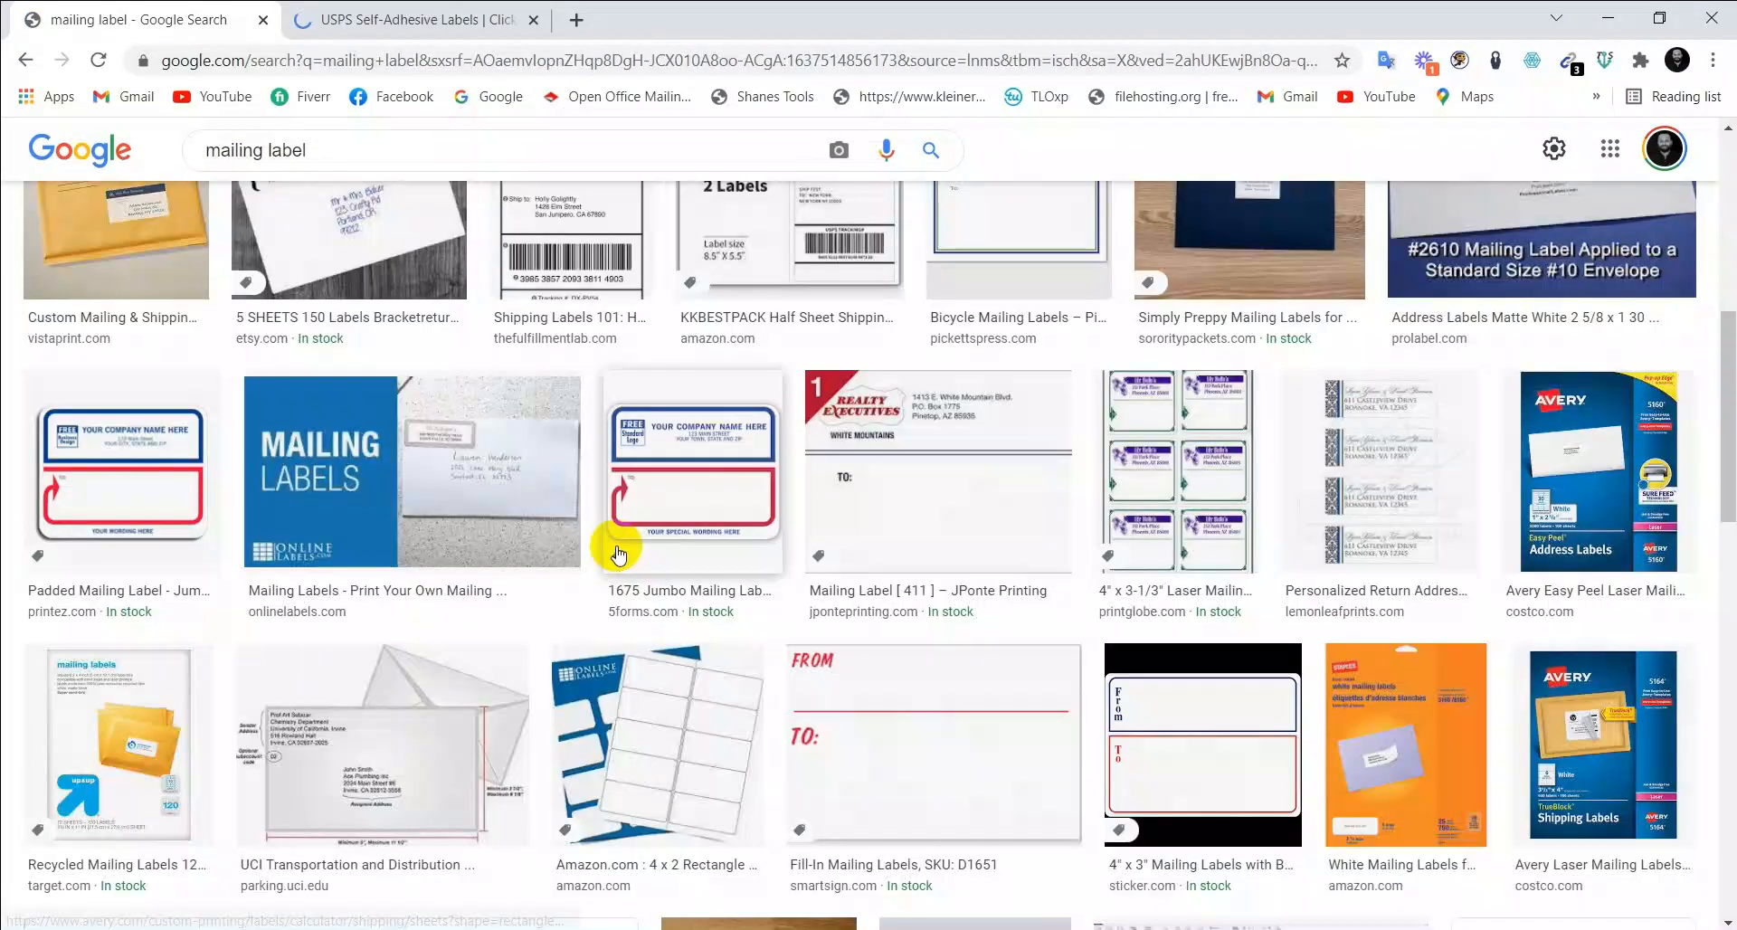
{"action": "left_click", "coordinate": [645, 692]}
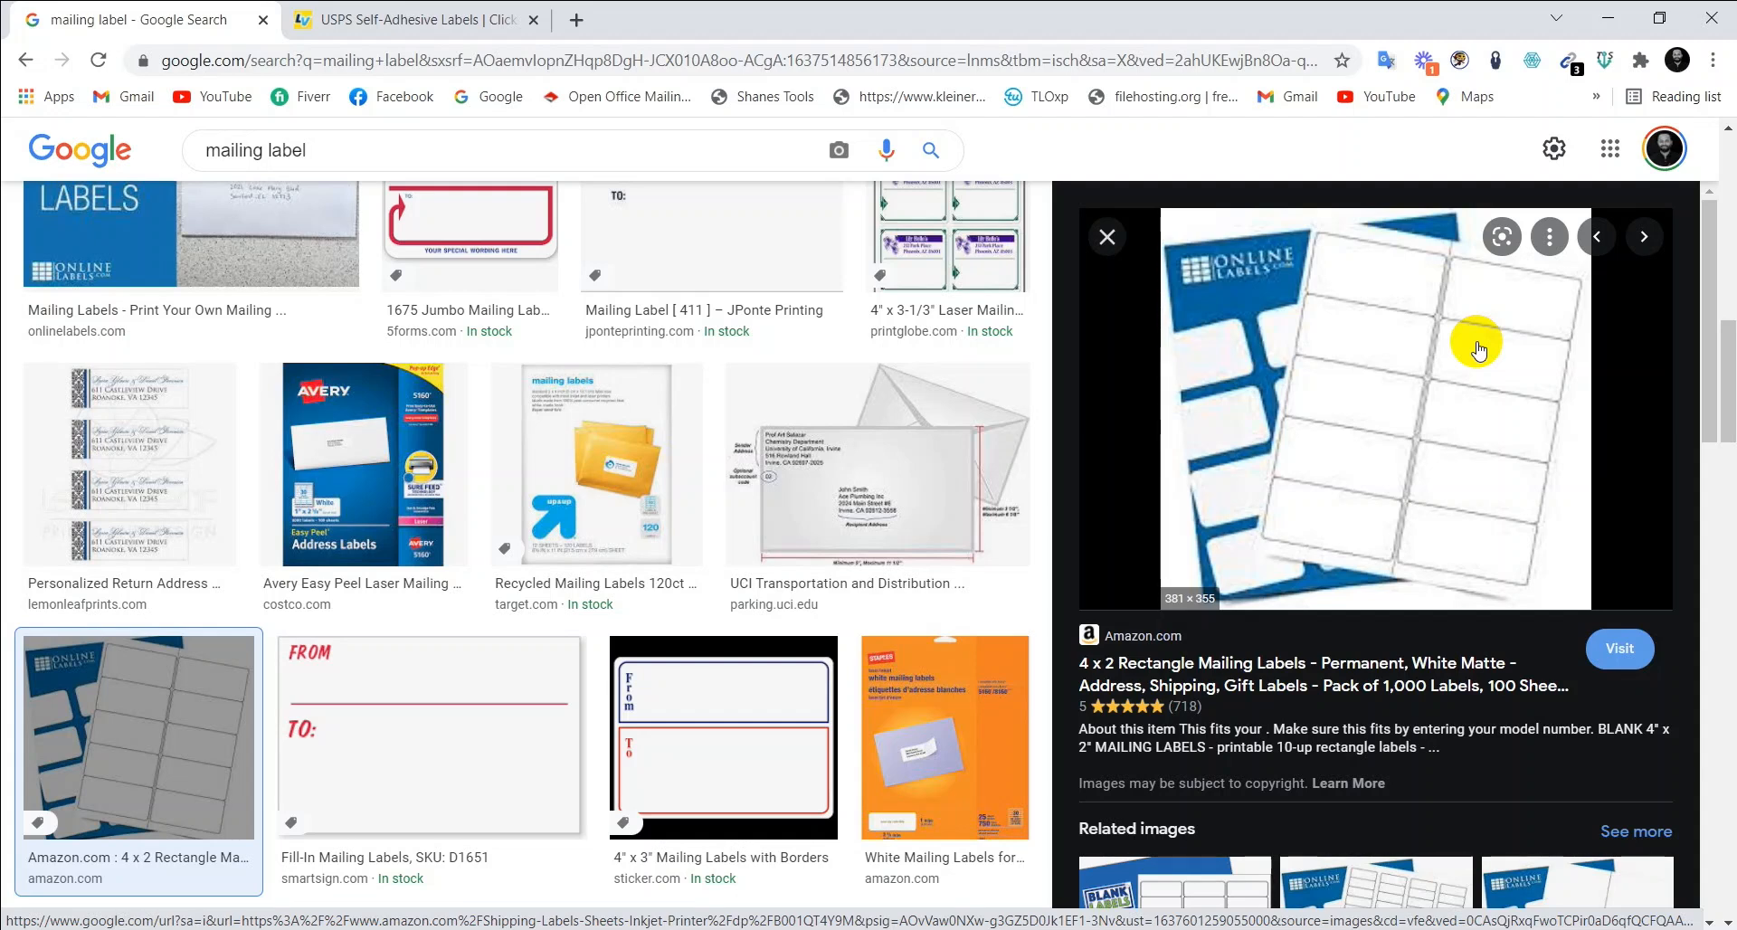
Look through the other mailing label images and ads alongside the previewed label sheet
{"action": "scroll", "coordinate": [891, 588], "scroll_direction": "down", "scroll_amount": 5}
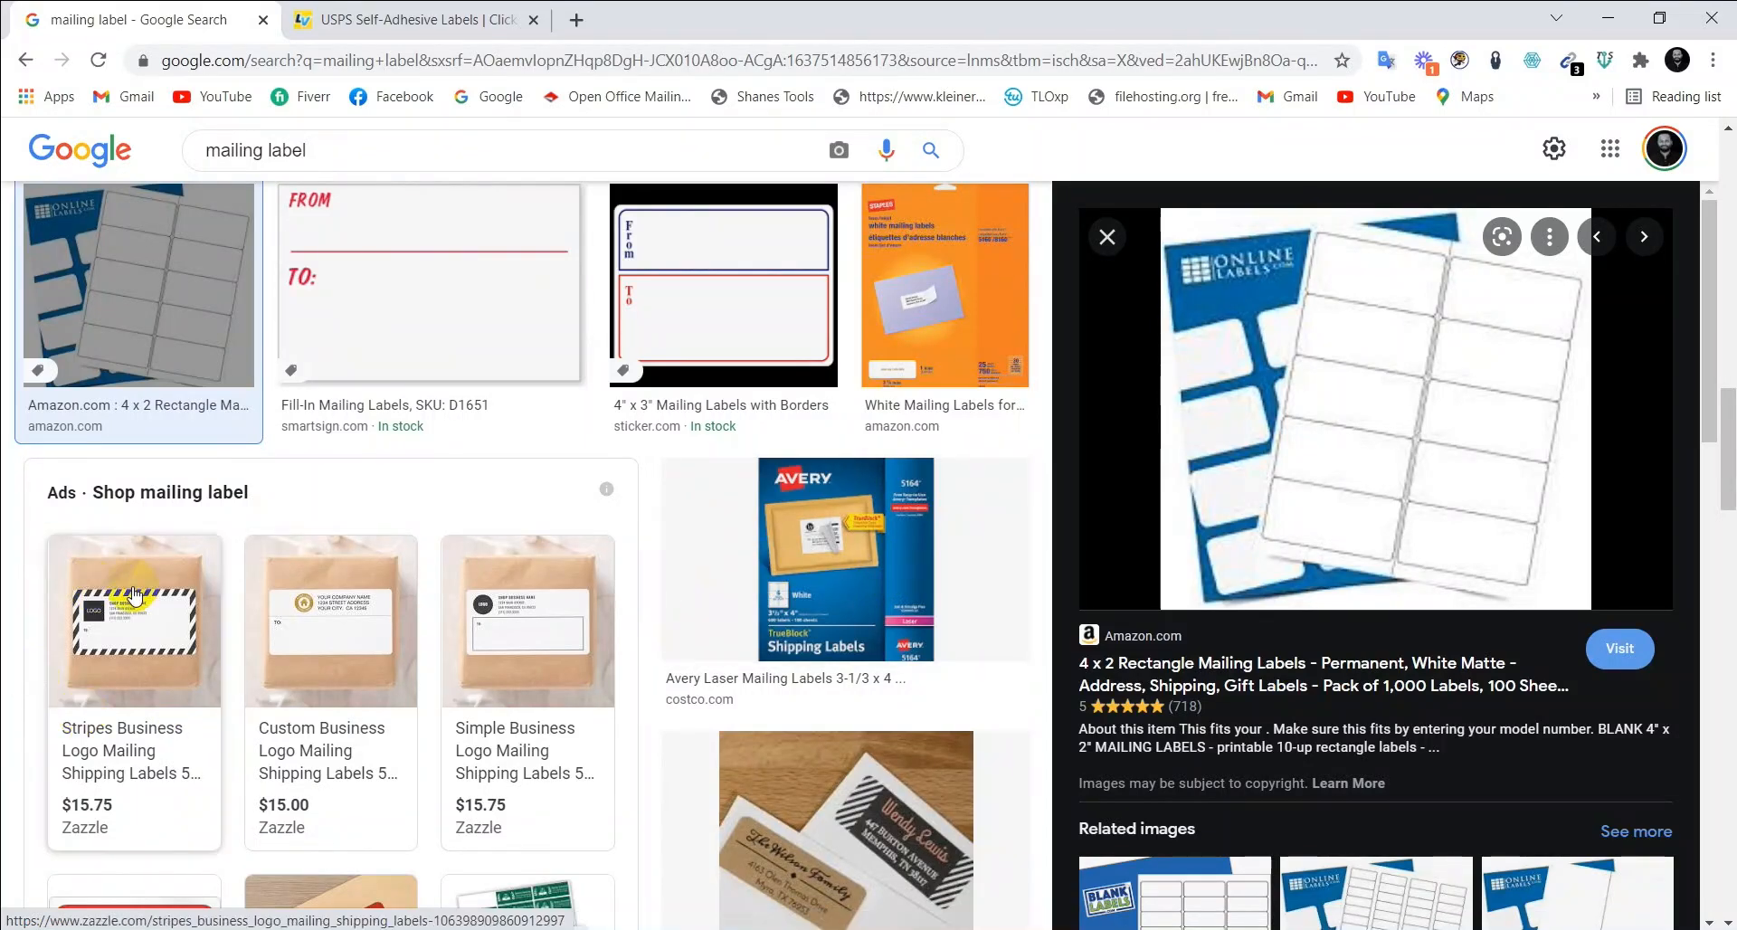
{"action": "scroll", "coordinate": [609, 651], "scroll_direction": "down", "scroll_amount": 8}
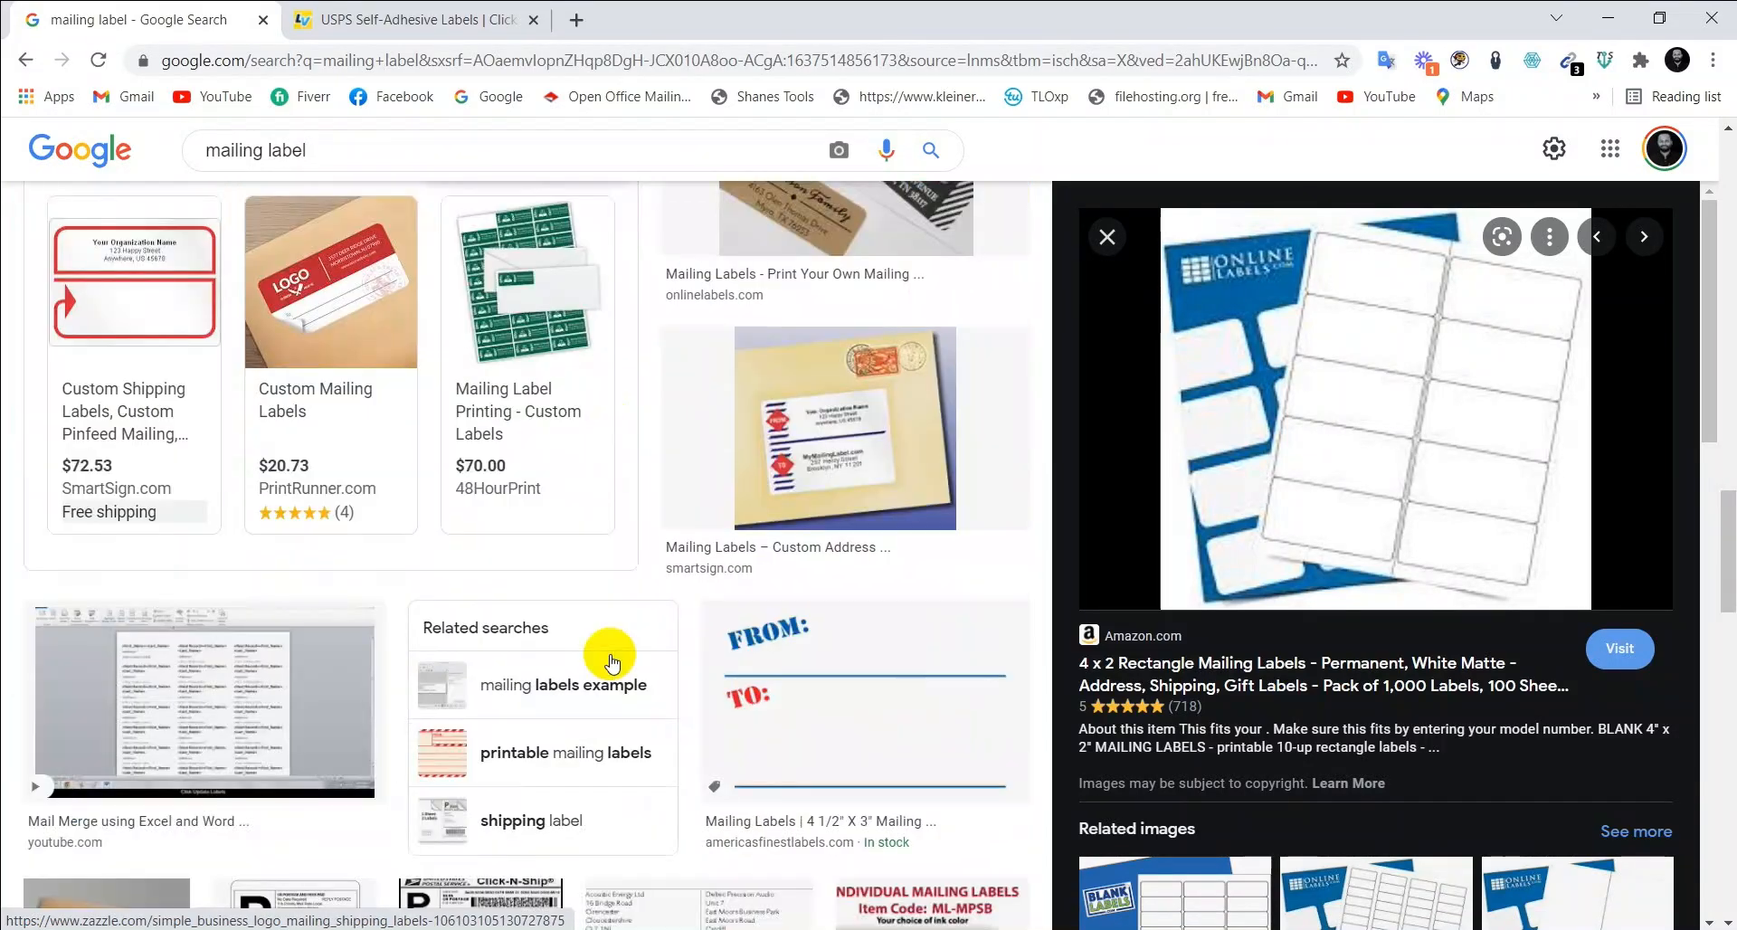
{"action": "scroll", "coordinate": [609, 554], "scroll_direction": "up", "scroll_amount": 10}
{"action": "scroll", "coordinate": [593, 651], "scroll_direction": "up", "scroll_amount": 3}
{"action": "scroll", "coordinate": [593, 651], "scroll_direction": "down", "scroll_amount": 10}
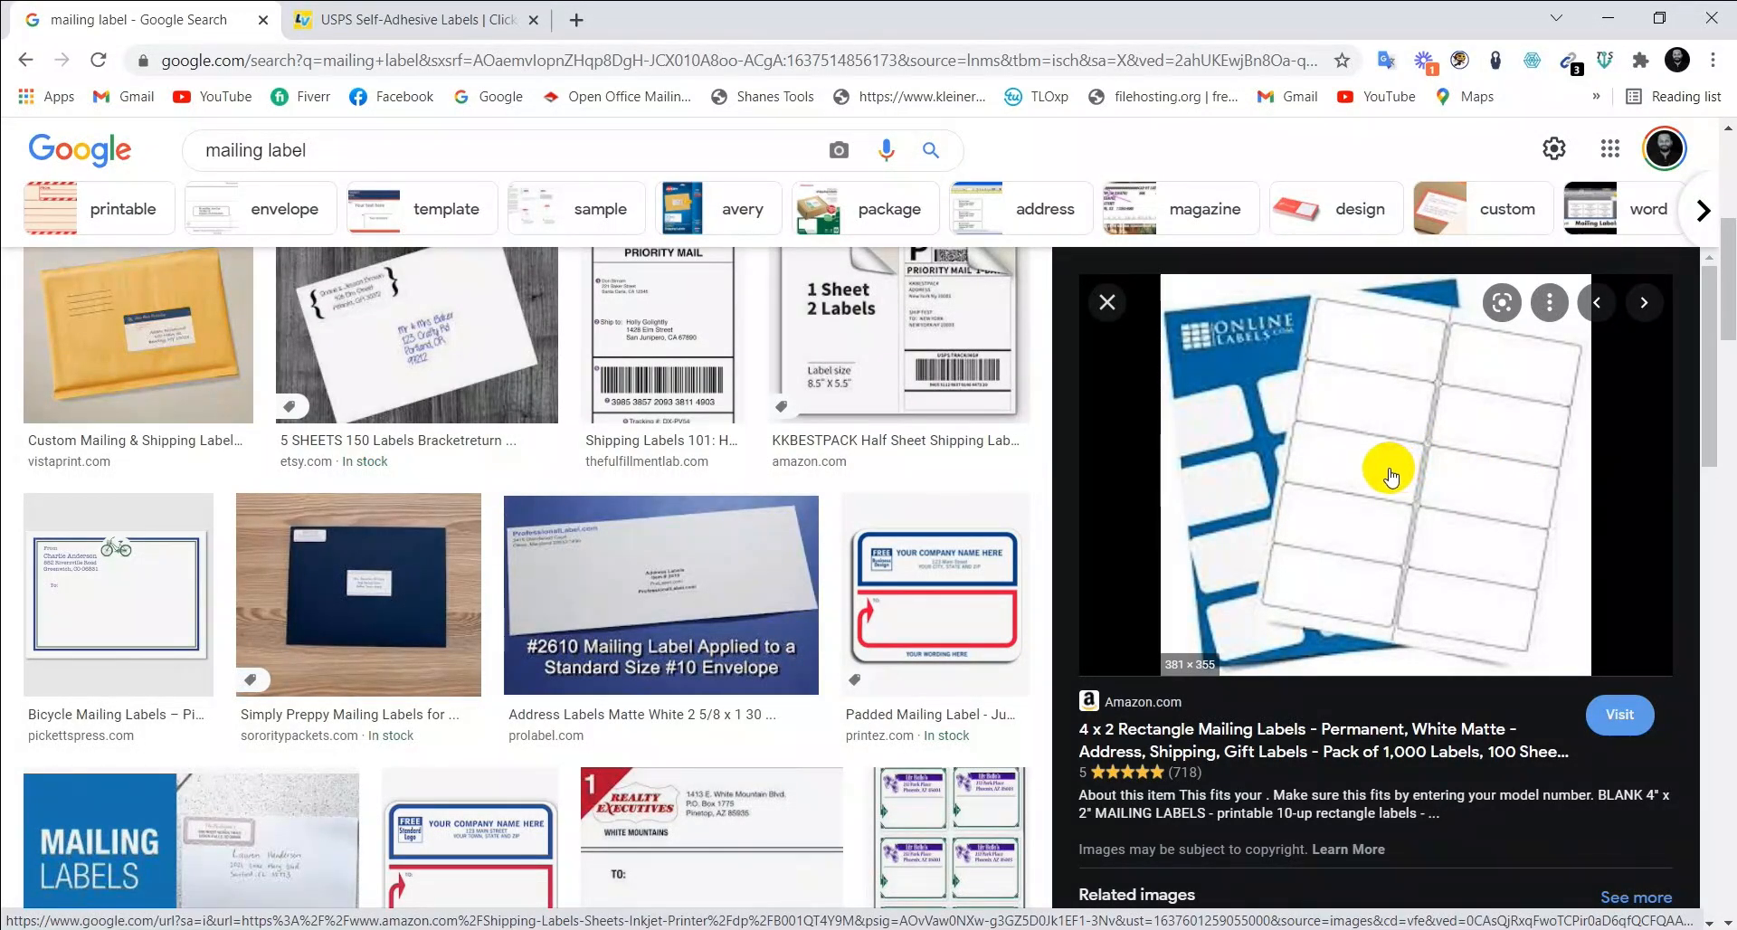
{"action": "scroll", "coordinate": [1386, 466], "scroll_direction": "up", "scroll_amount": 6}
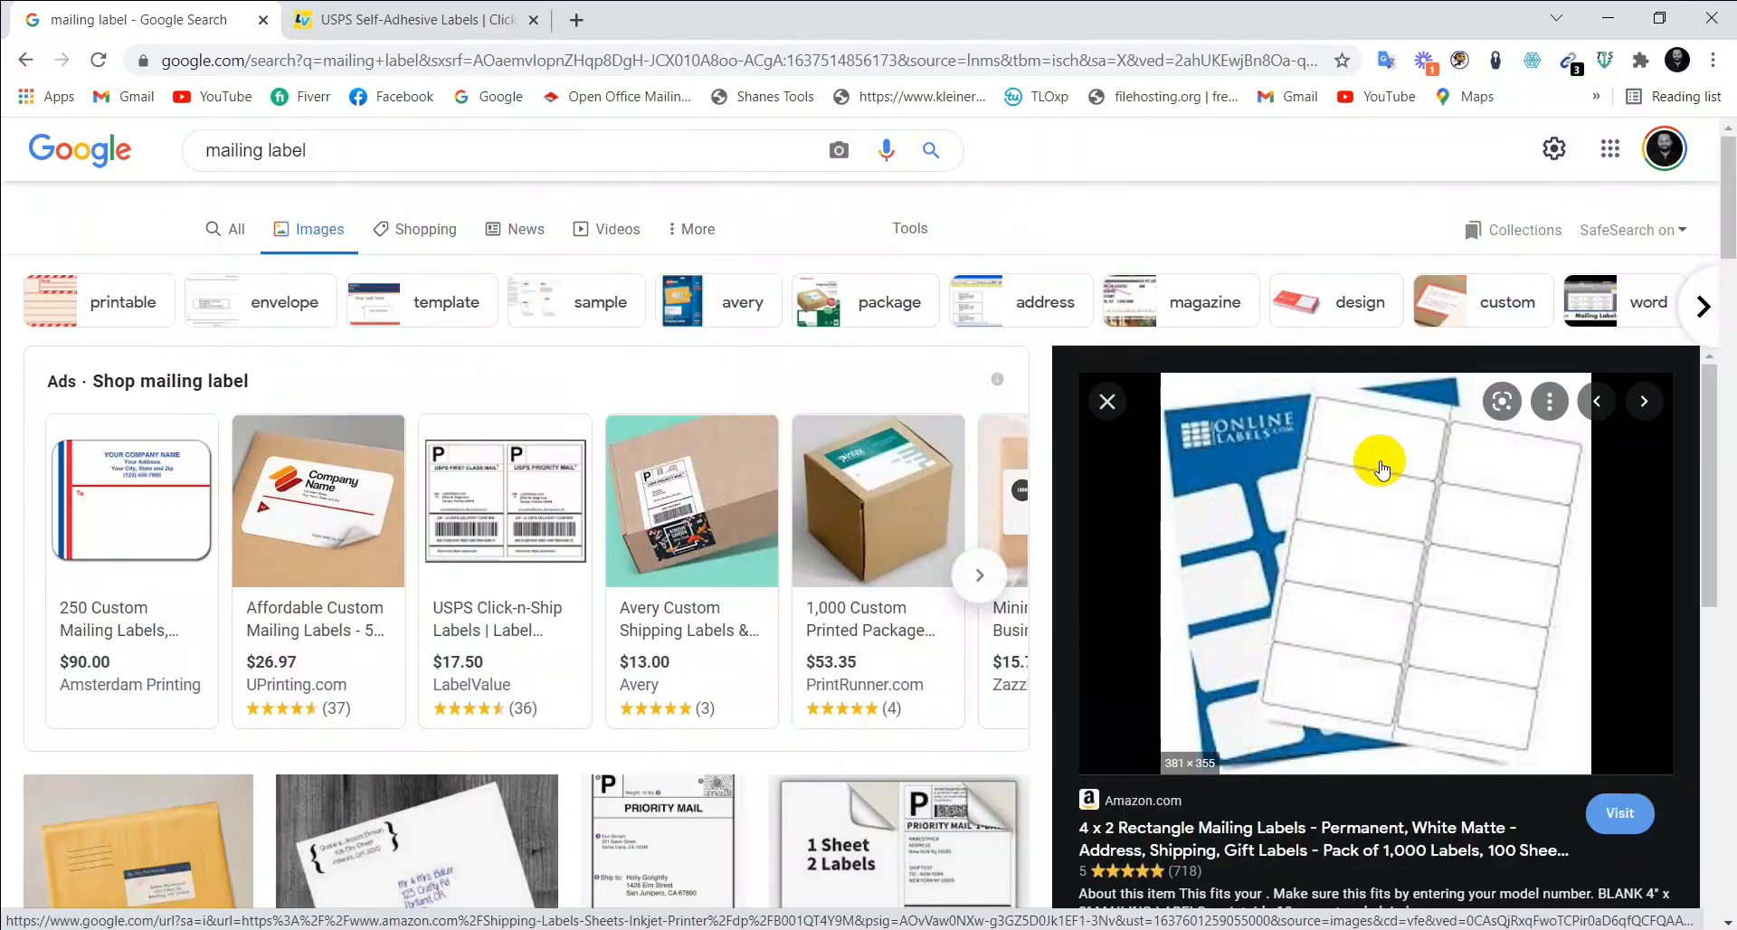
Return to the general web results and run a new search for "avery template"
{"action": "left_click", "coordinate": [240, 231]}
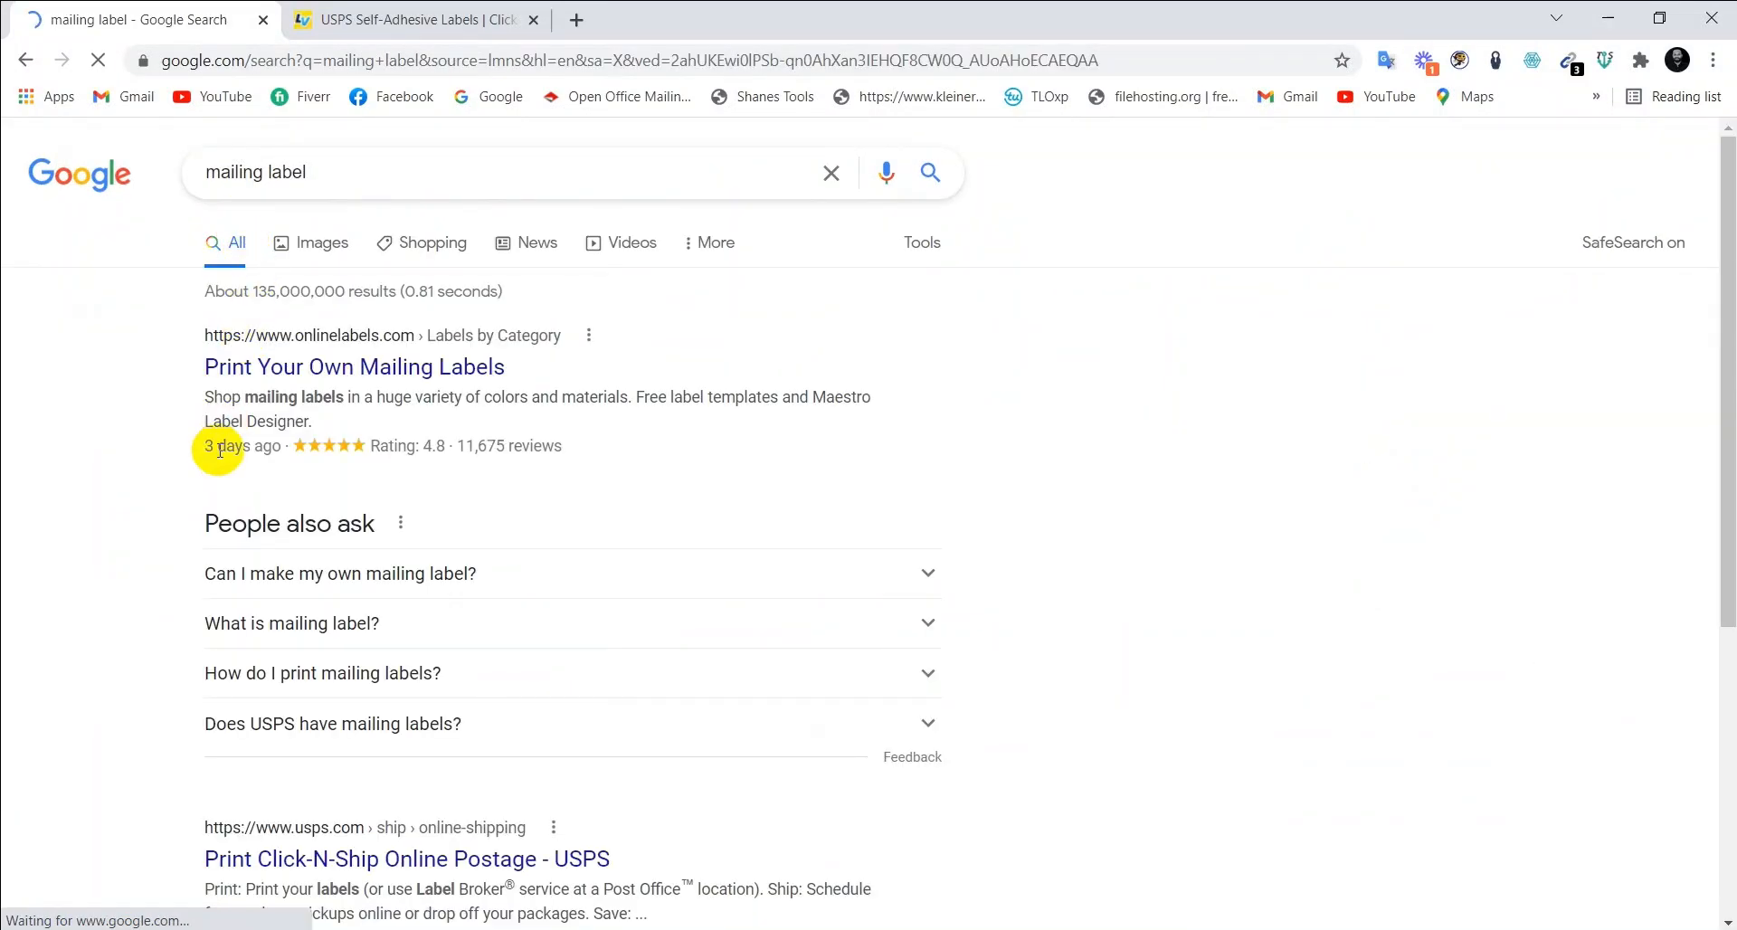
{"action": "scroll", "coordinate": [235, 434], "scroll_direction": "down", "scroll_amount": 5}
{"action": "scroll", "coordinate": [237, 426], "scroll_direction": "up", "scroll_amount": 5}
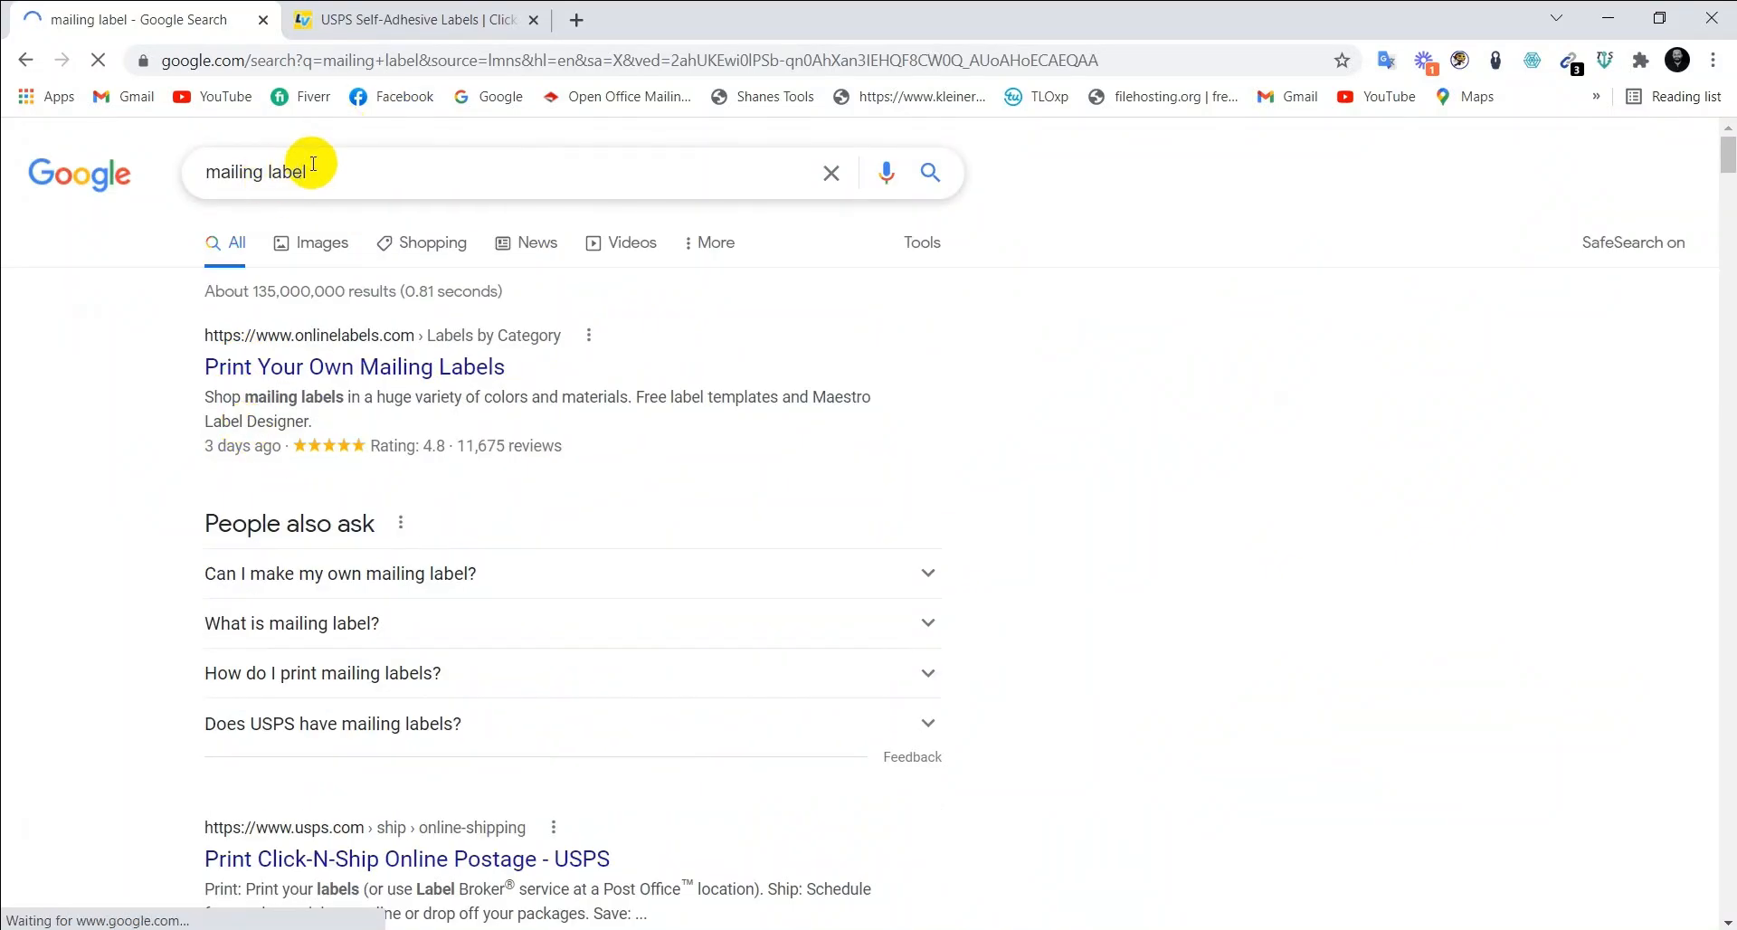
{"action": "left_click_drag", "start_coordinate": [190, 172], "coordinate": [380, 170]}
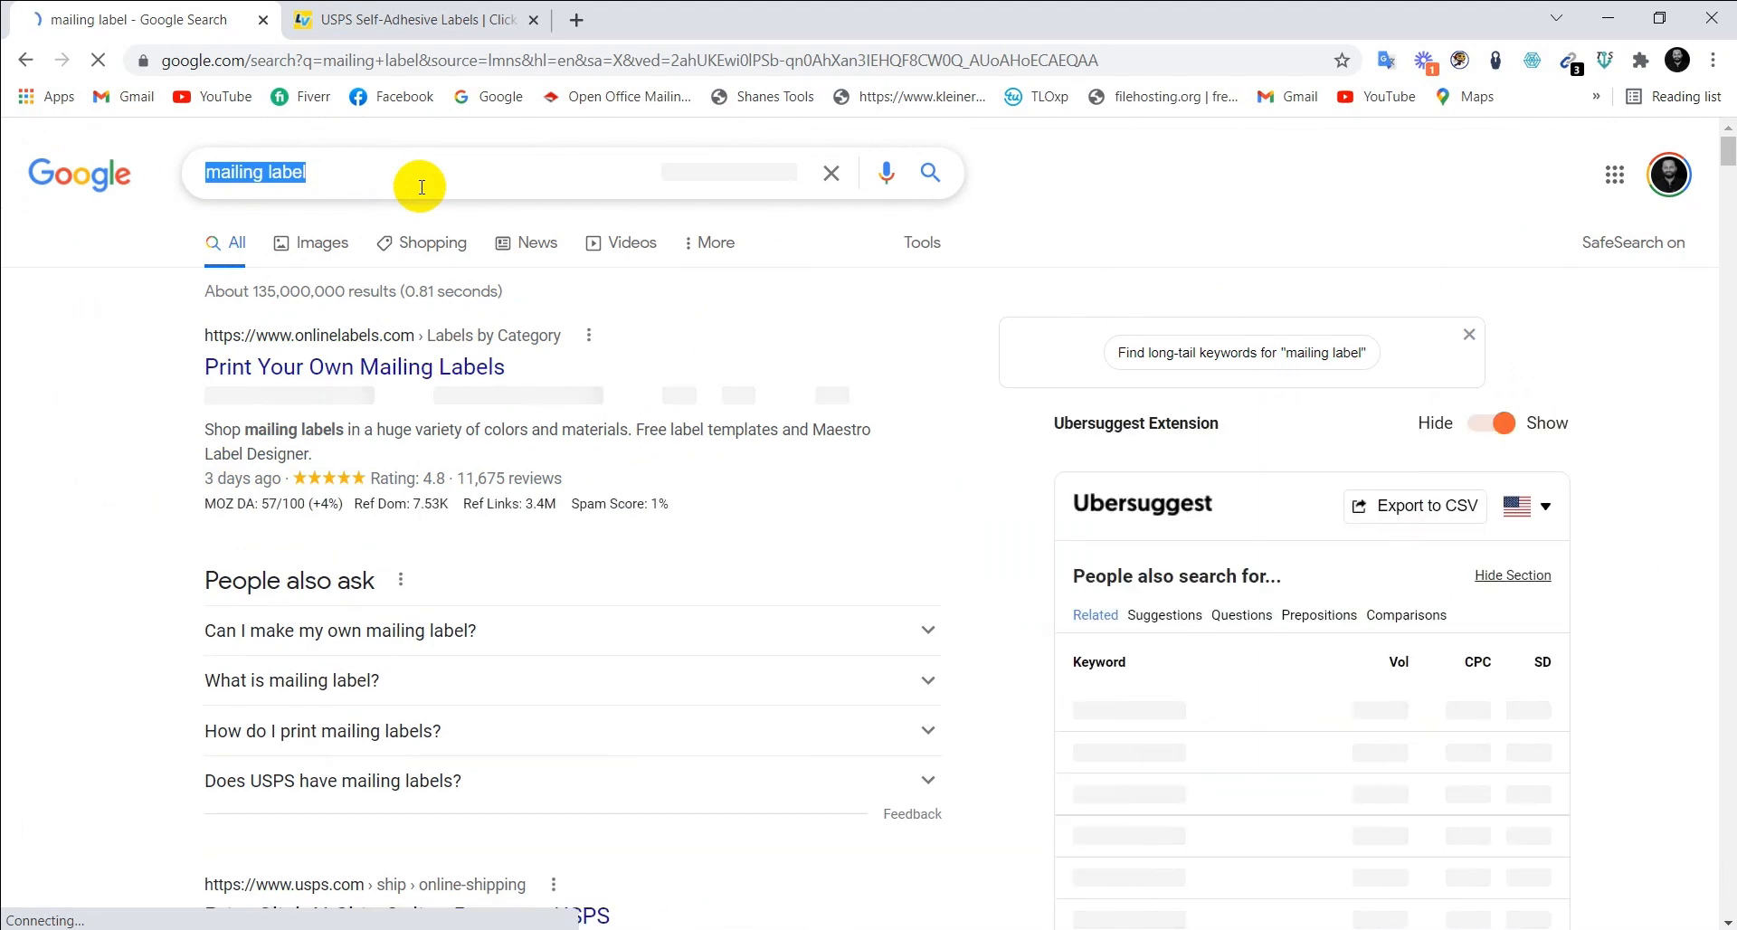
{"action": "type", "text": "a"}
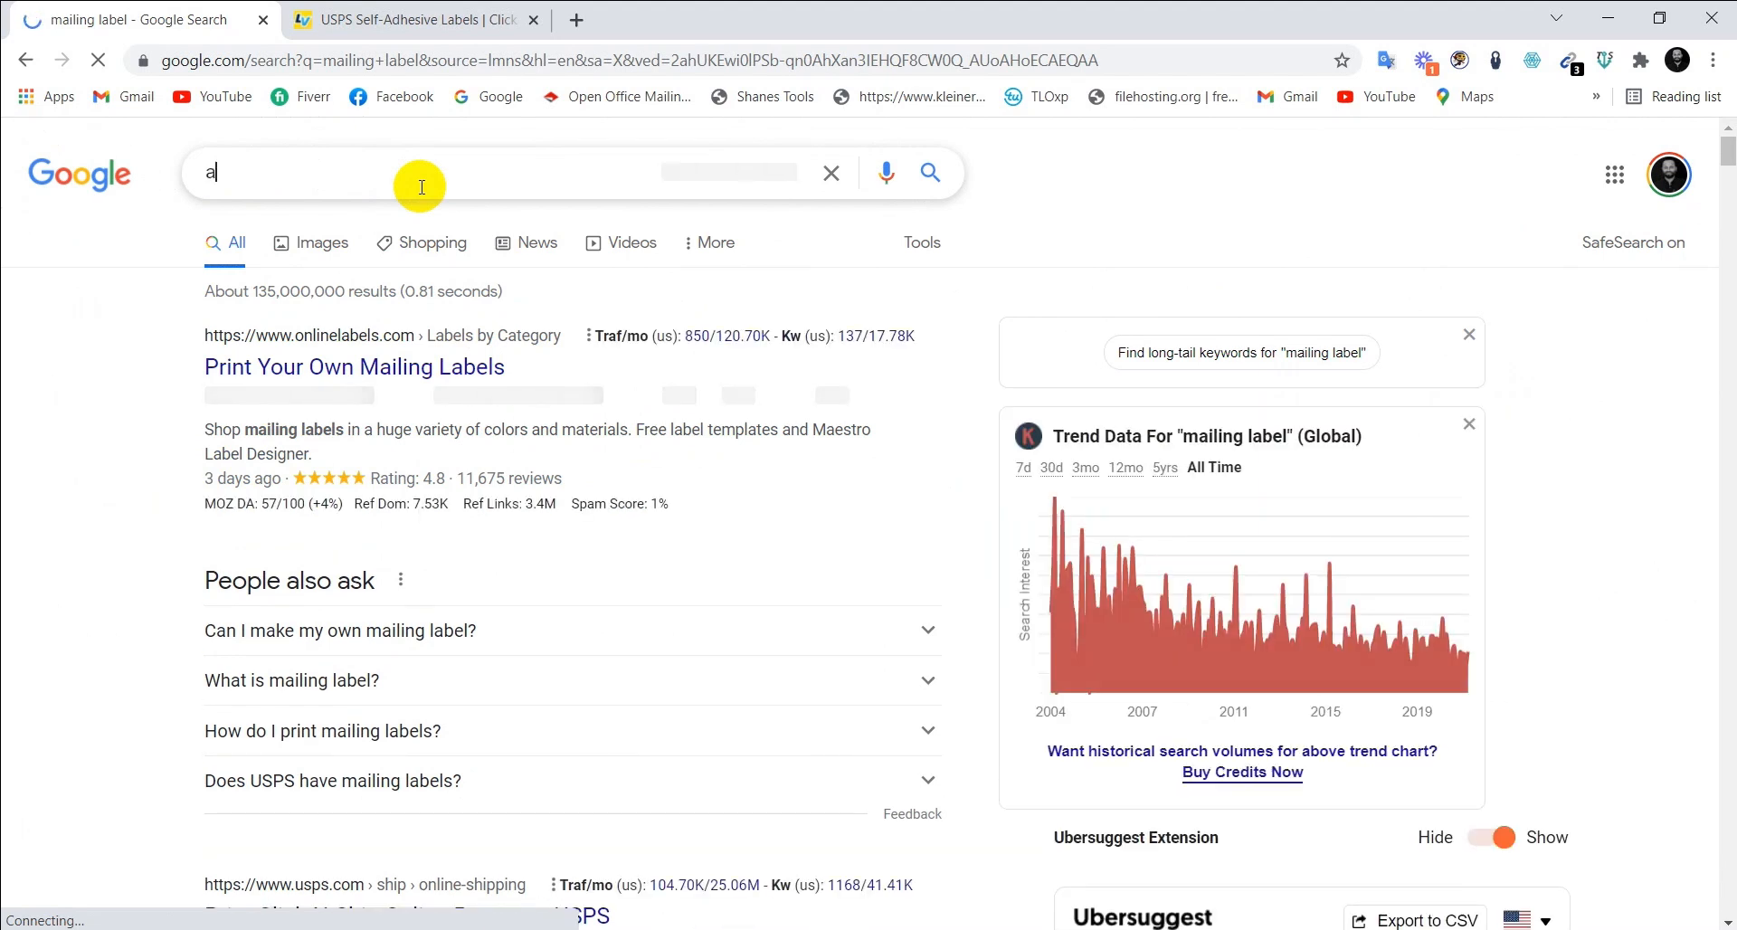
{"action": "type", "text": "very tem"}
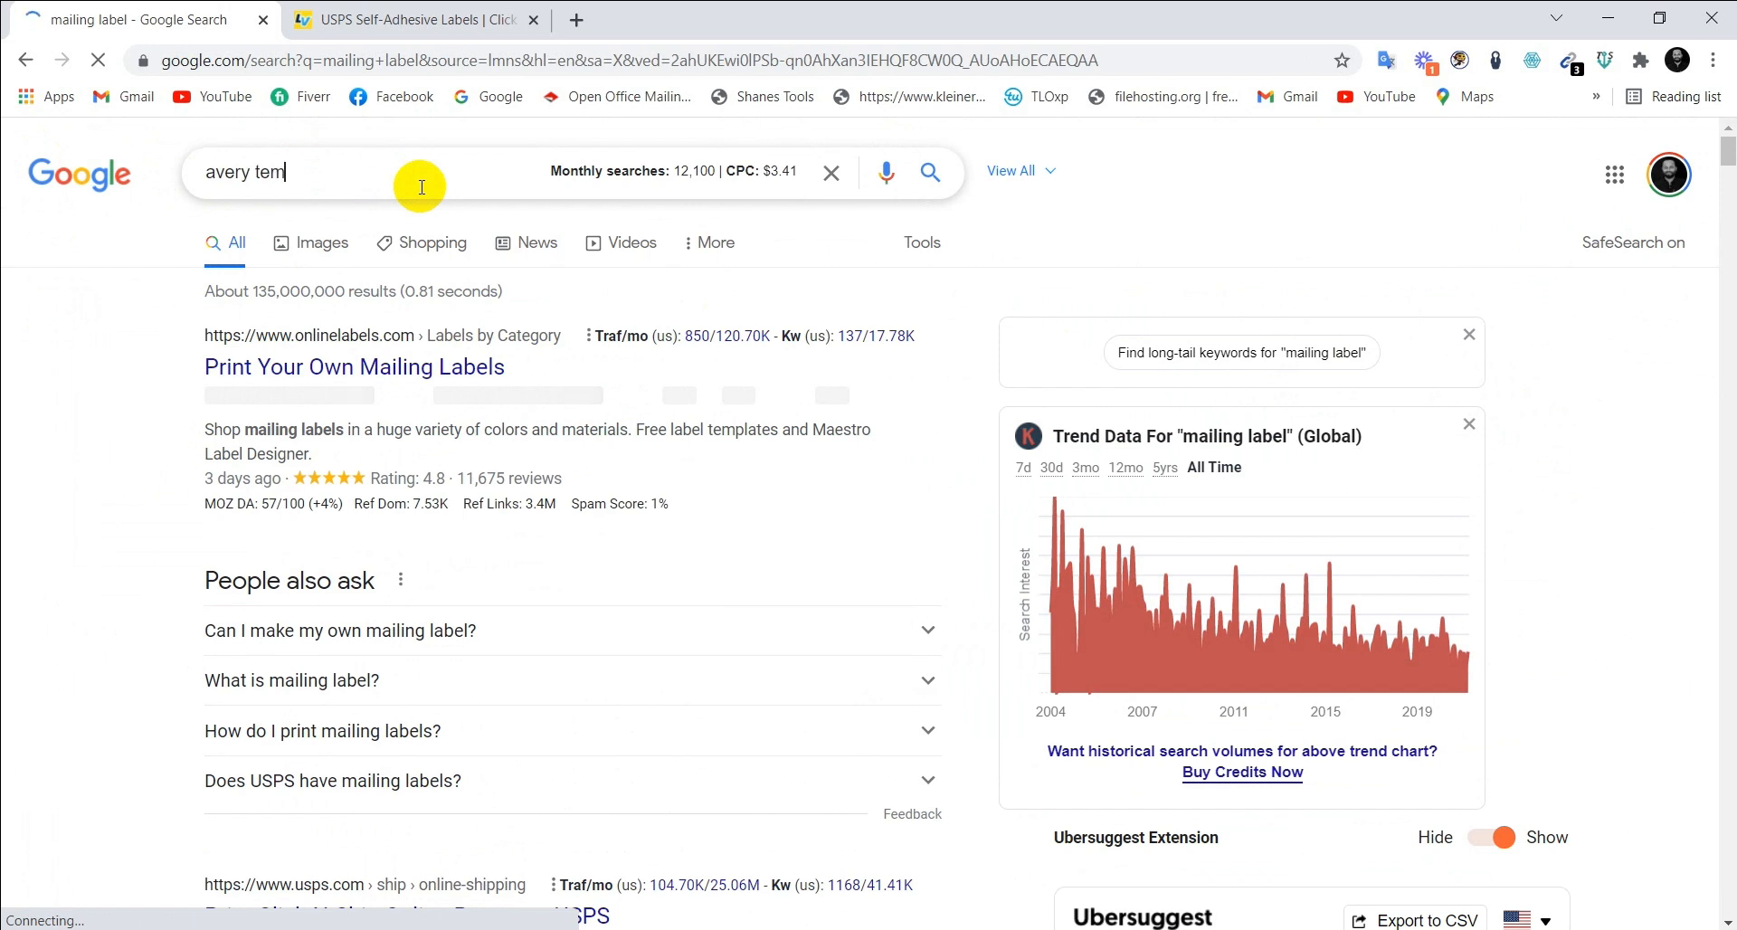
{"action": "type", "text": "palte"}
{"action": "key", "text": "BackSpace"}
{"action": "key", "text": "BackSpace"}
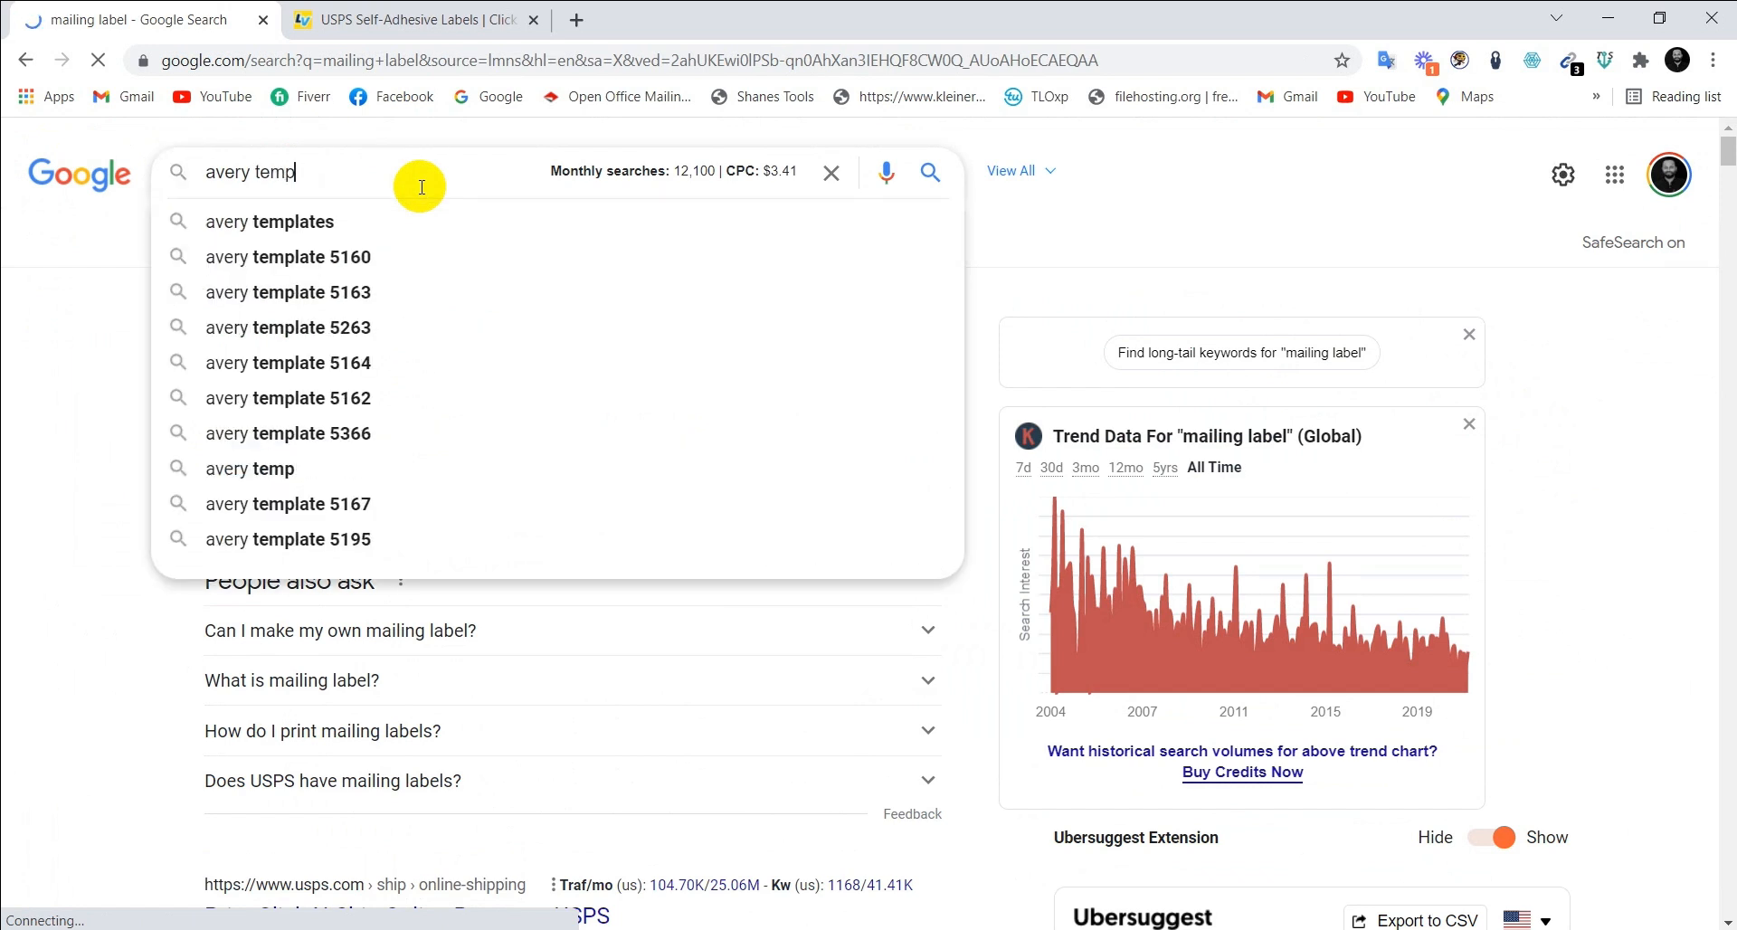
{"action": "type", "text": "late"}
{"action": "key", "text": "Return"}
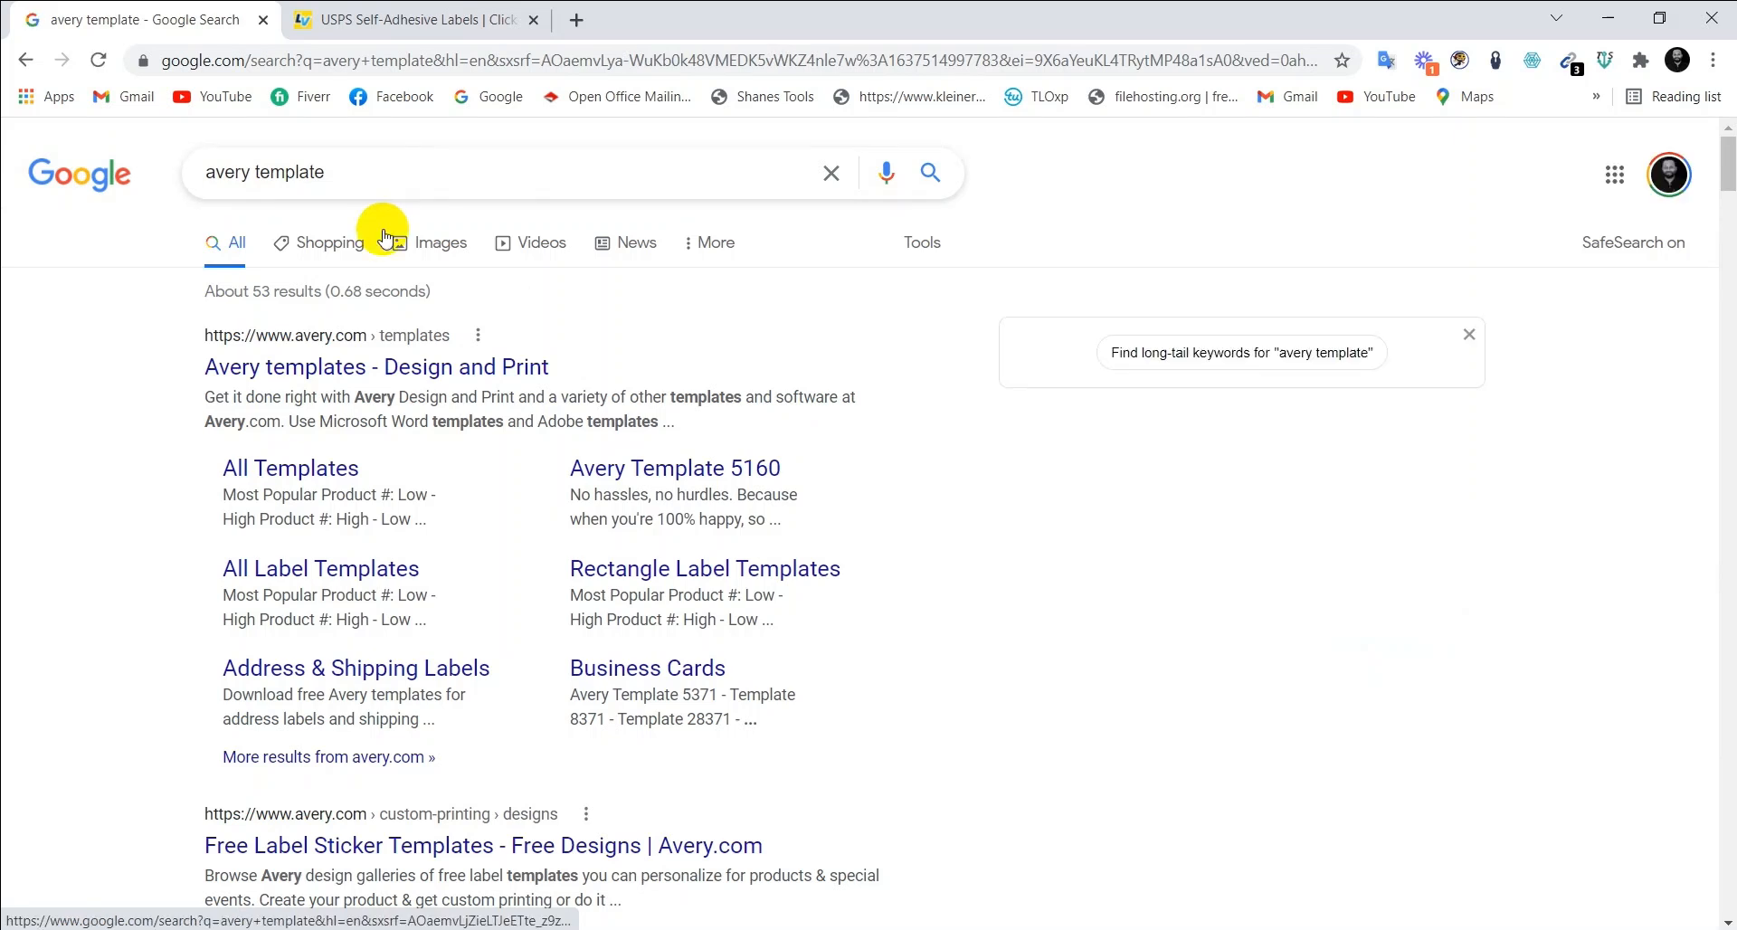
Open the "Avery templates - Design and Print" result in a new tab and look over the page, dismissing the 10% off sign-up offer
{"action": "right_click", "coordinate": [363, 375]}
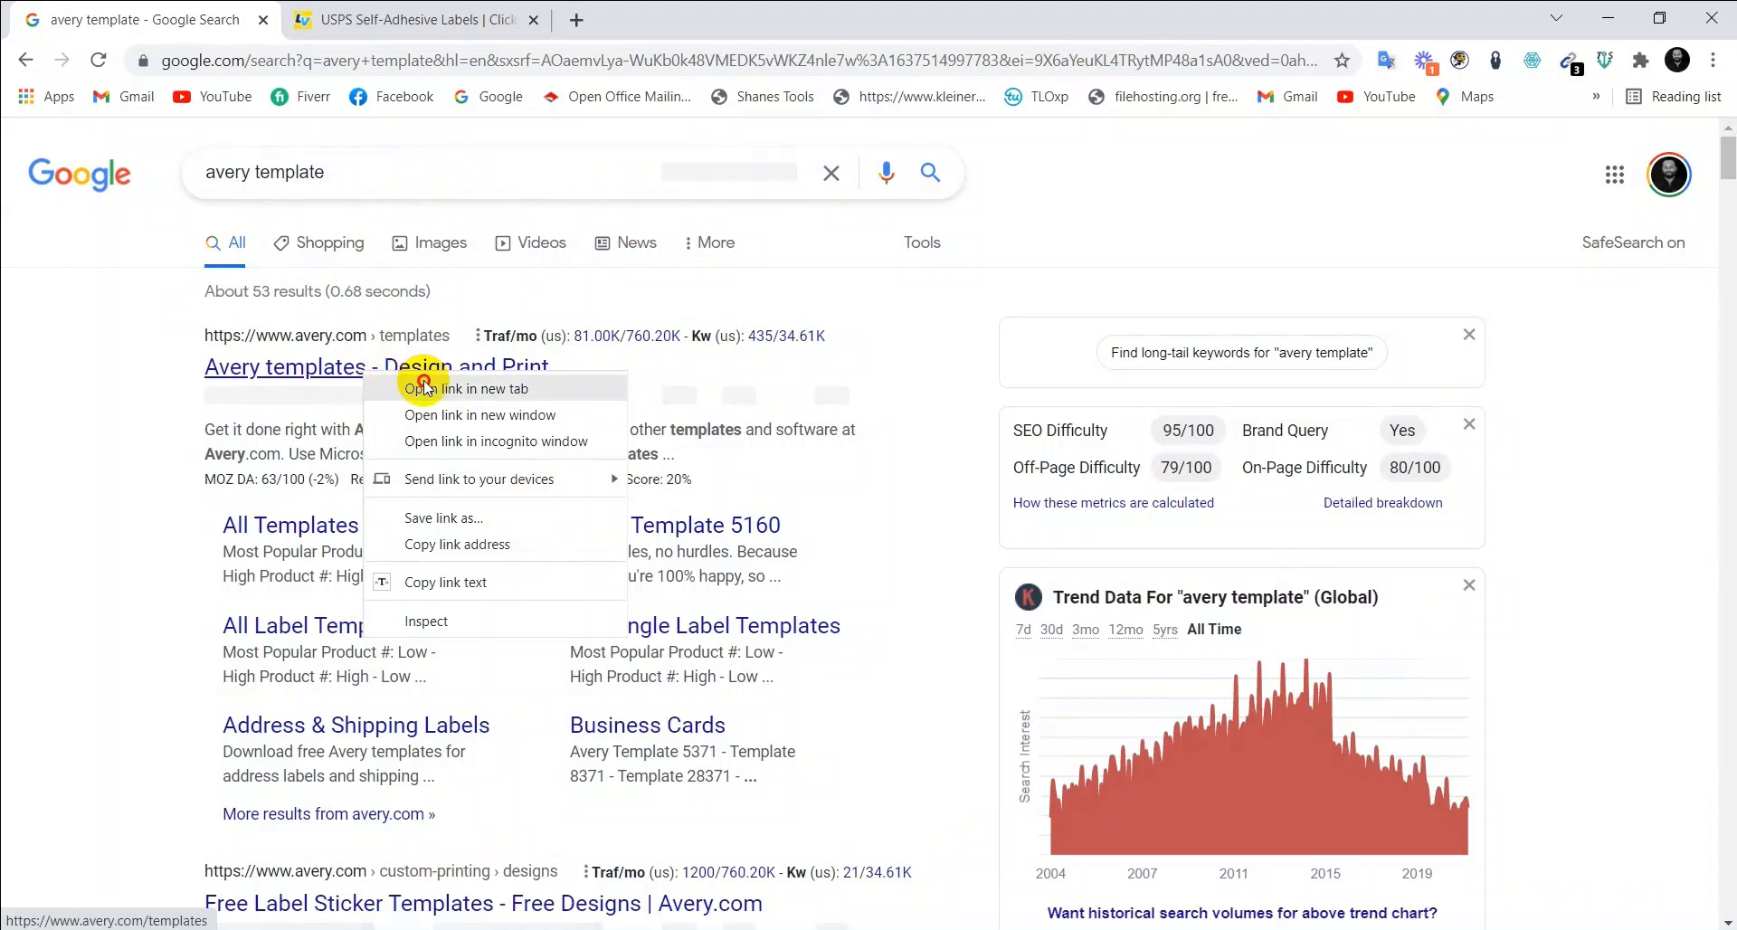
{"action": "left_click", "coordinate": [425, 389]}
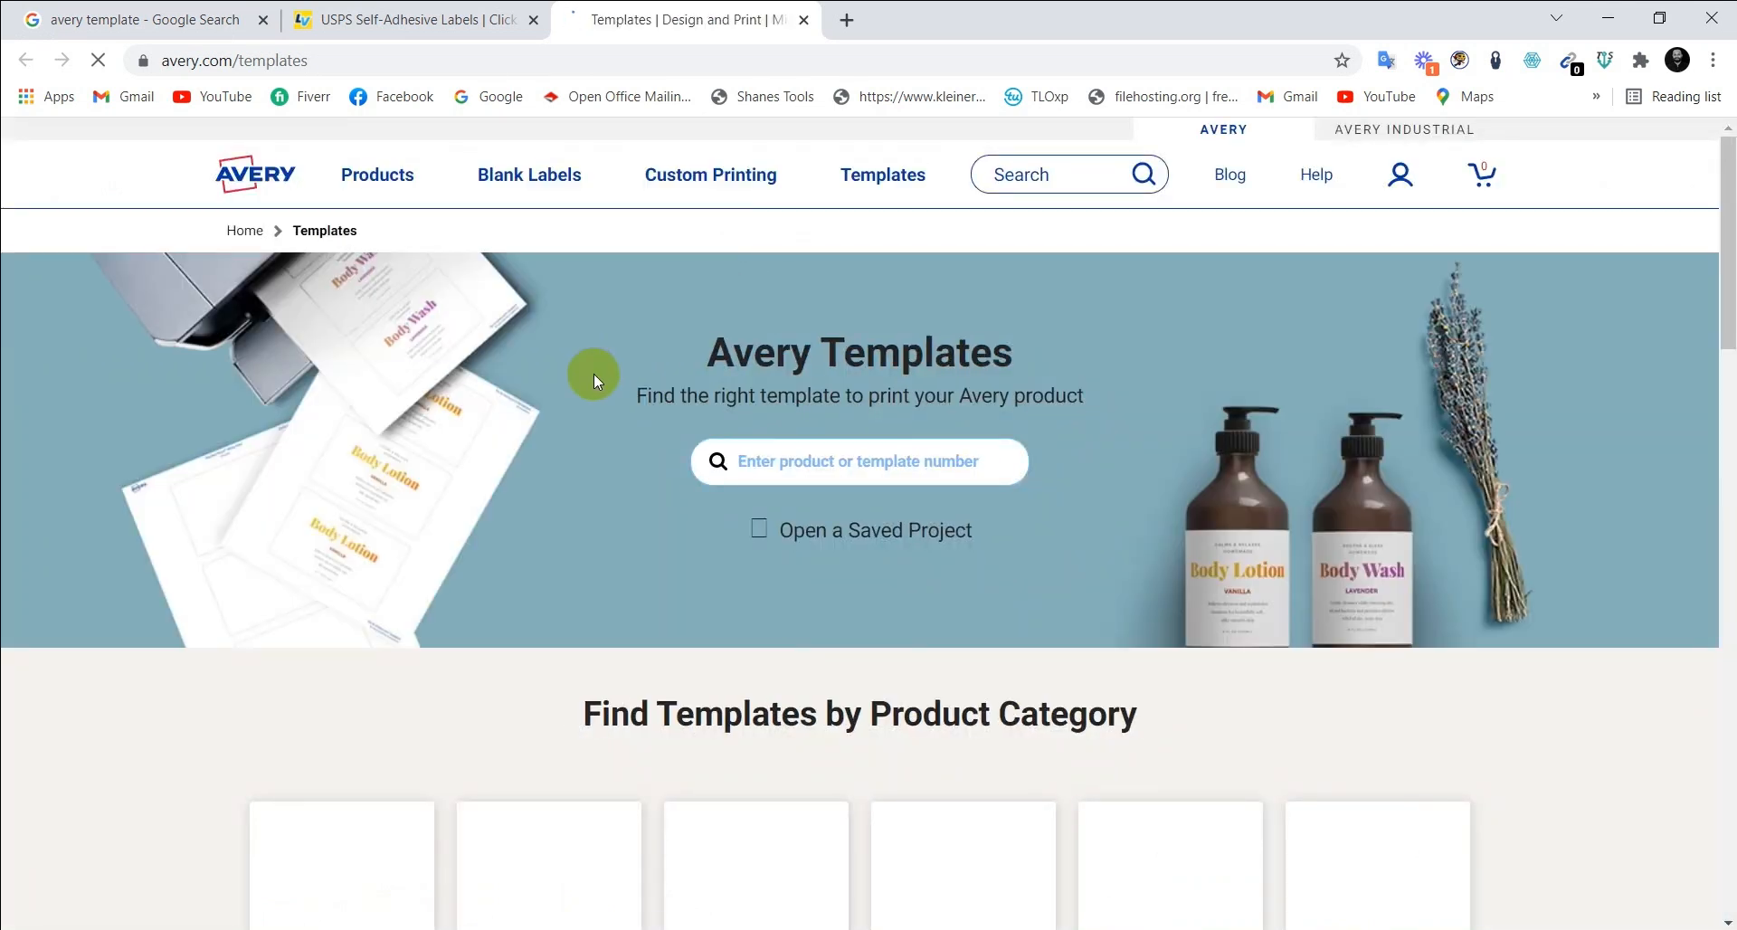
{"action": "scroll", "coordinate": [593, 373], "scroll_direction": "down", "scroll_amount": 5}
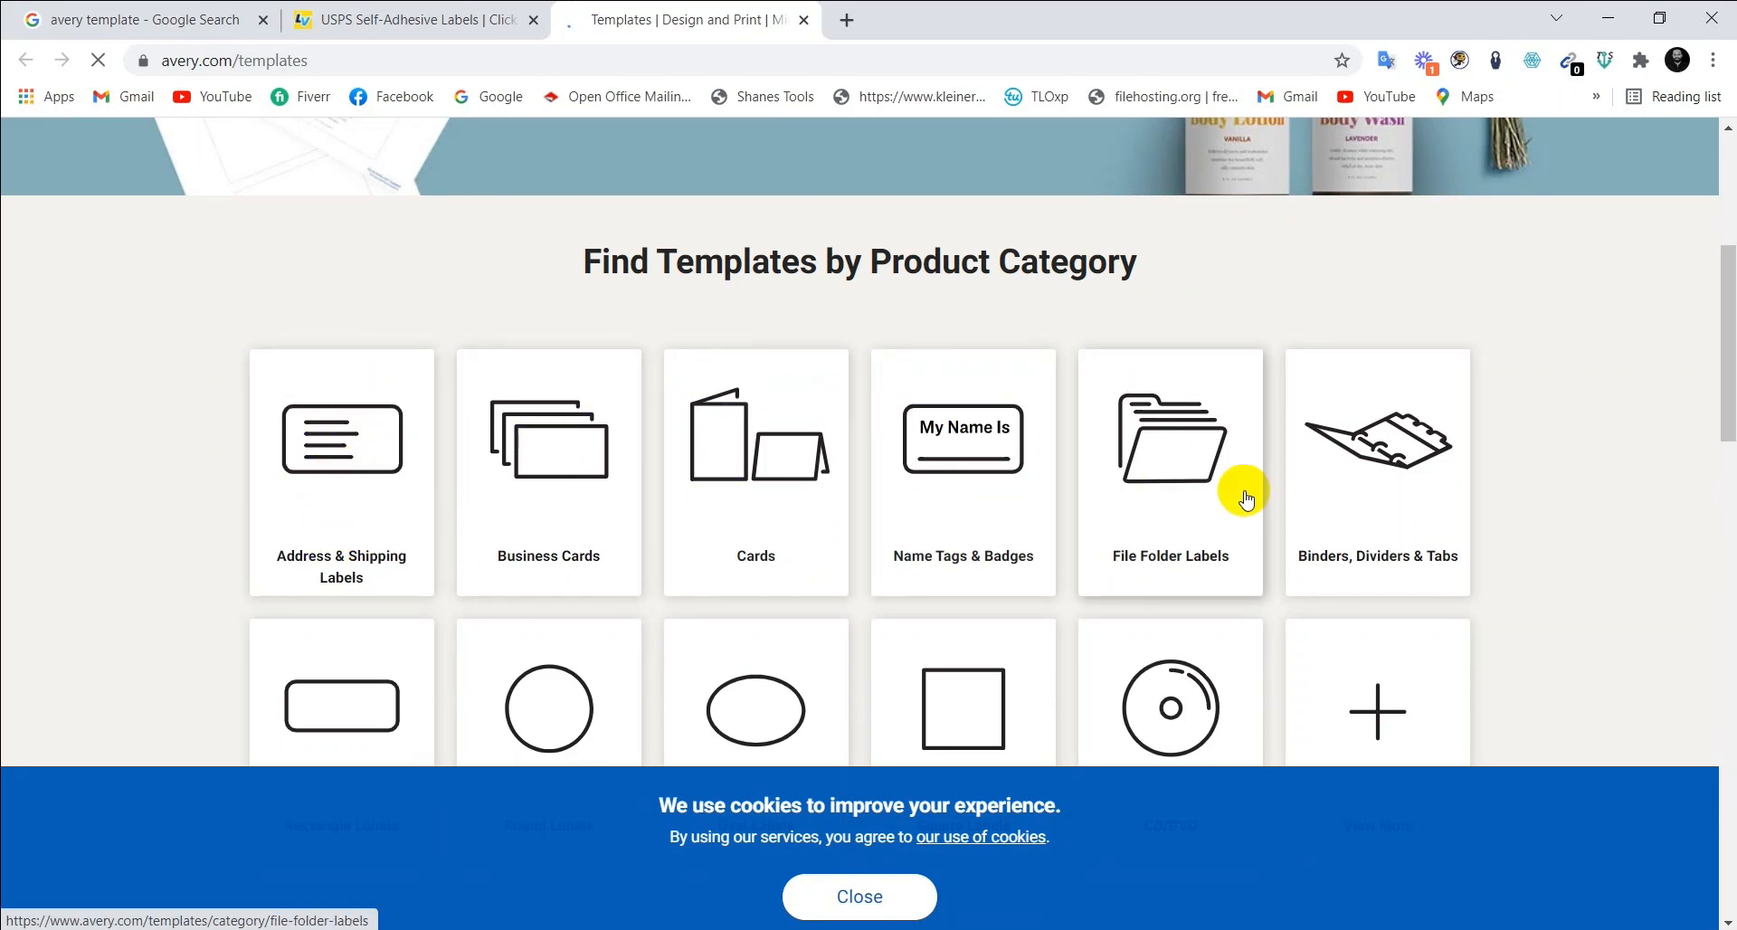
{"action": "scroll", "coordinate": [949, 501], "scroll_direction": "down", "scroll_amount": 4}
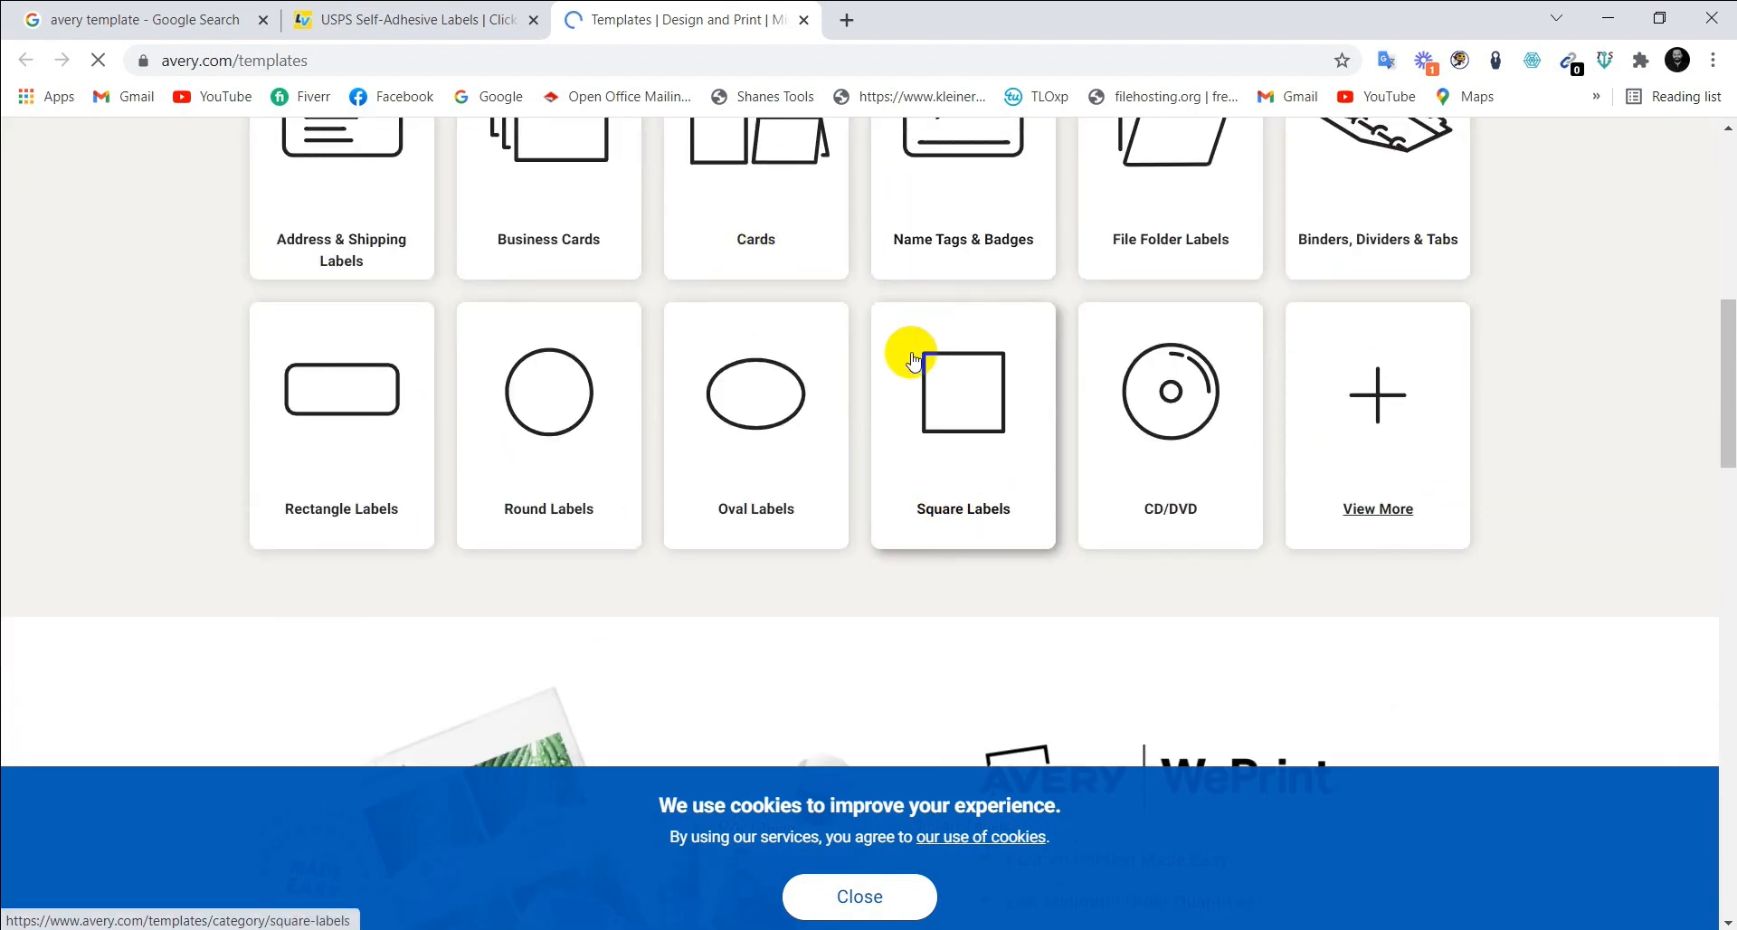
{"action": "scroll", "coordinate": [913, 360], "scroll_direction": "down", "scroll_amount": 6}
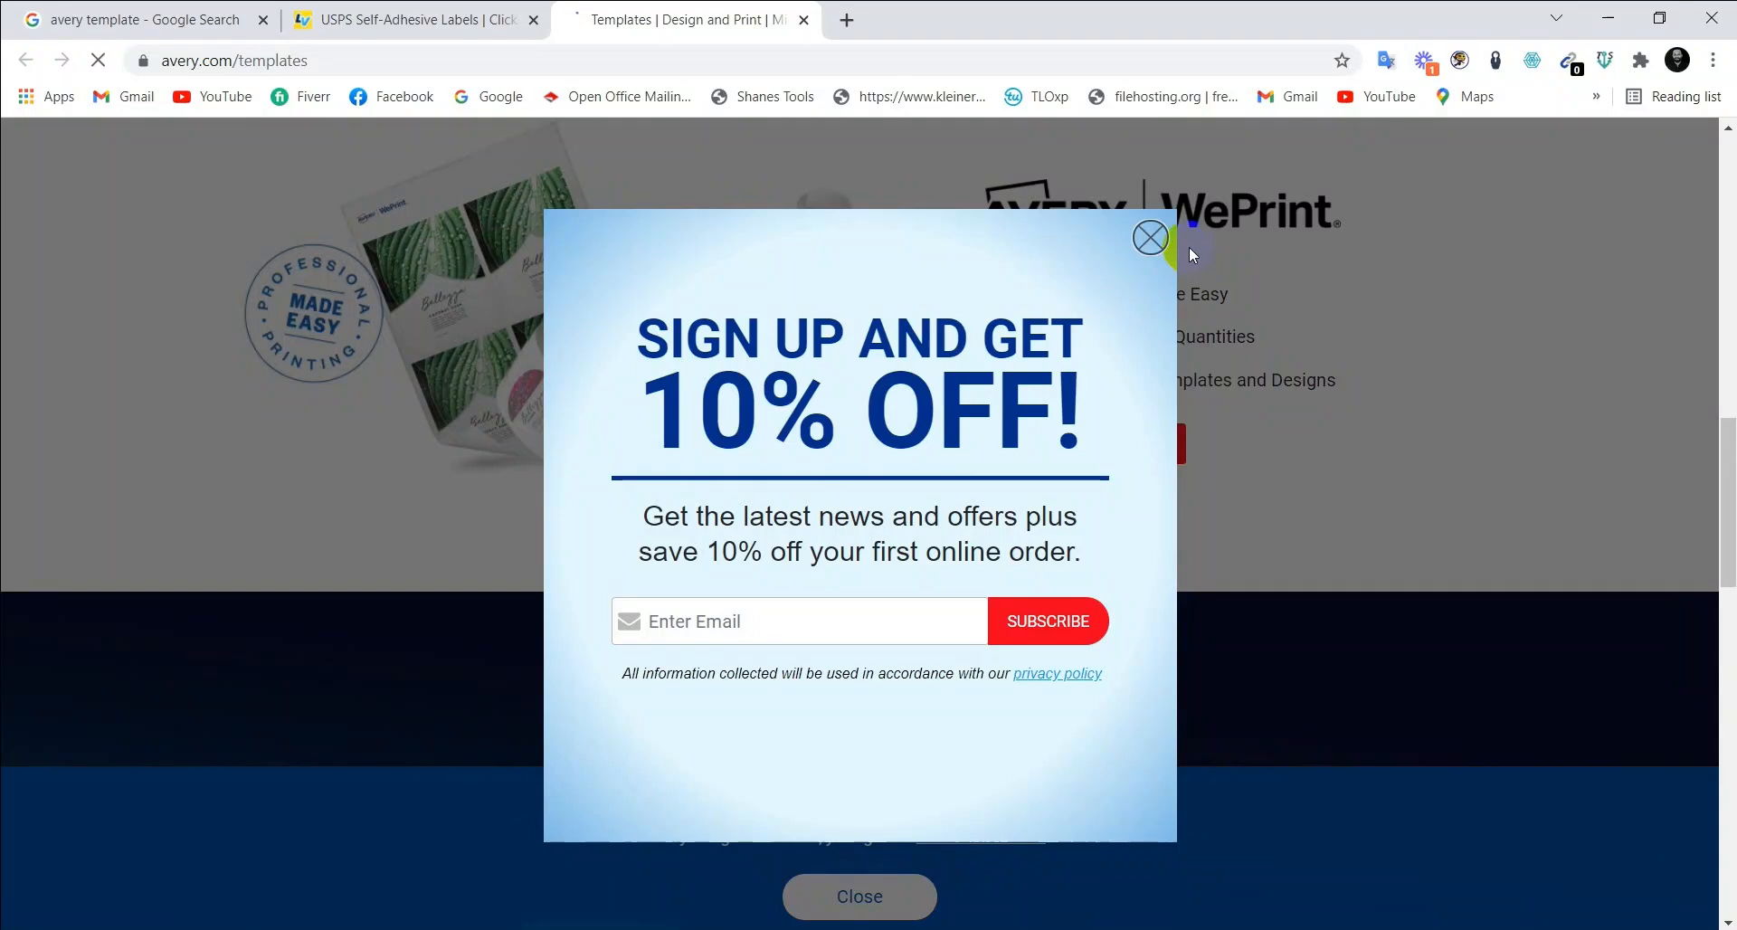
{"action": "left_click", "coordinate": [1150, 237]}
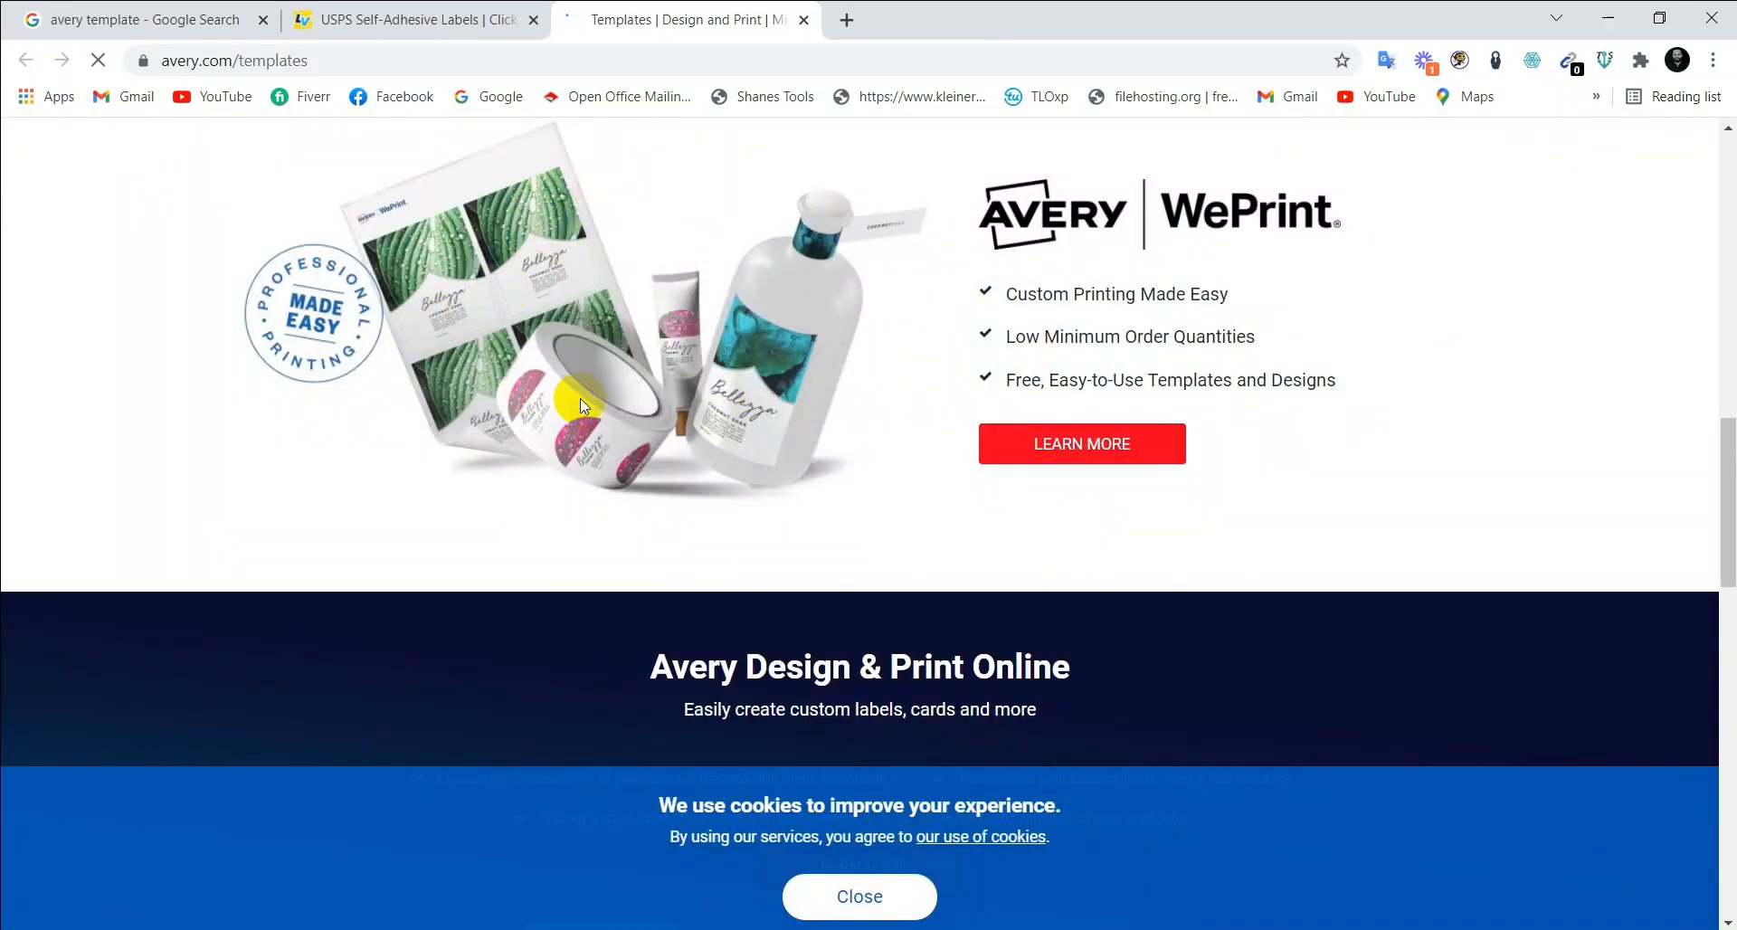
{"action": "scroll", "coordinate": [683, 395], "scroll_direction": "up", "scroll_amount": 7}
{"action": "scroll", "coordinate": [684, 429], "scroll_direction": "up", "scroll_amount": 7}
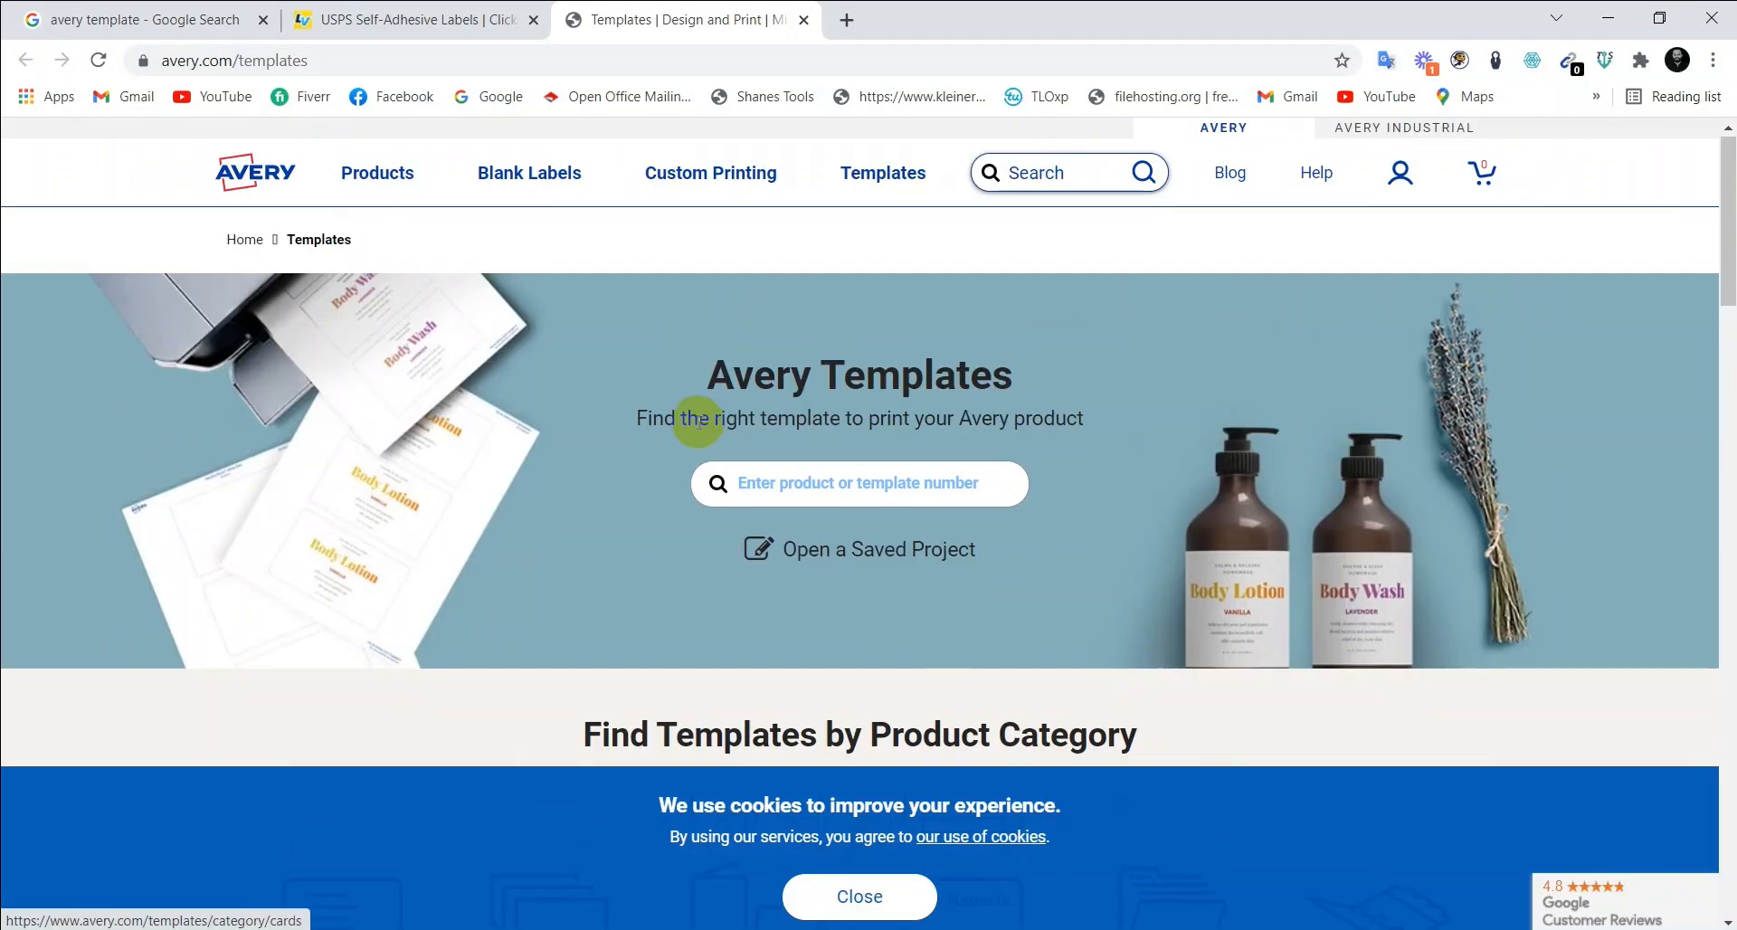
Check the Avery site's product and blank label options and go to Find a Template
{"action": "mouse_move", "coordinate": [518, 185]}
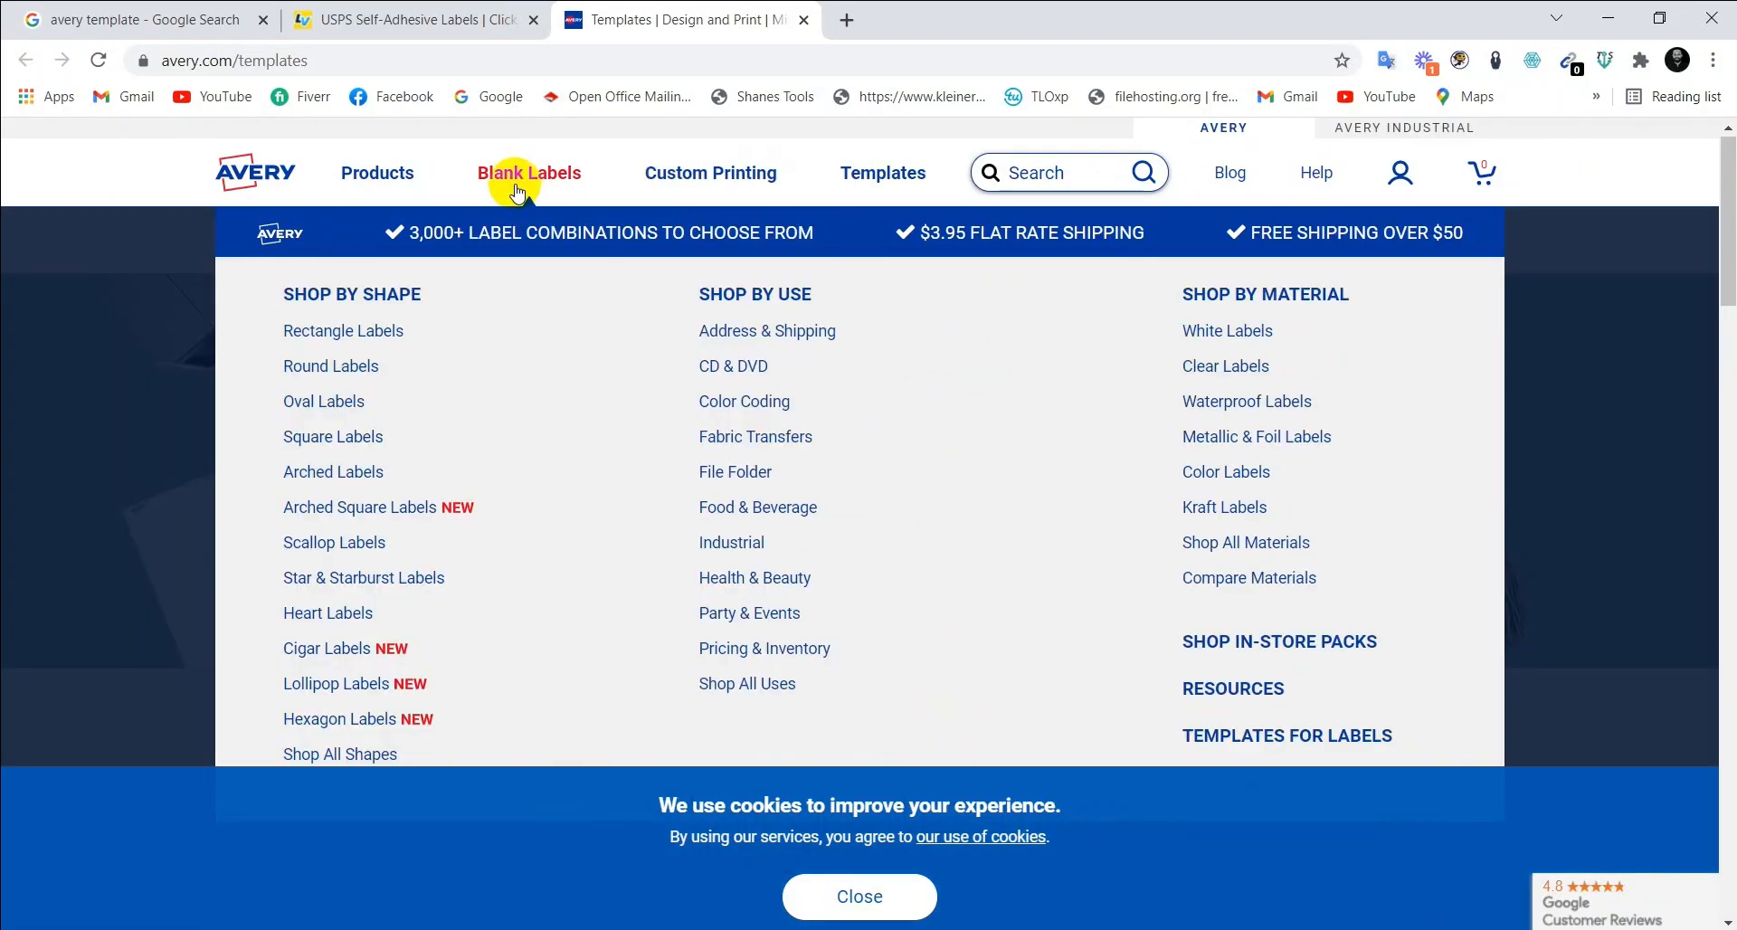
{"action": "mouse_move", "coordinate": [380, 177]}
{"action": "mouse_move", "coordinate": [399, 447]}
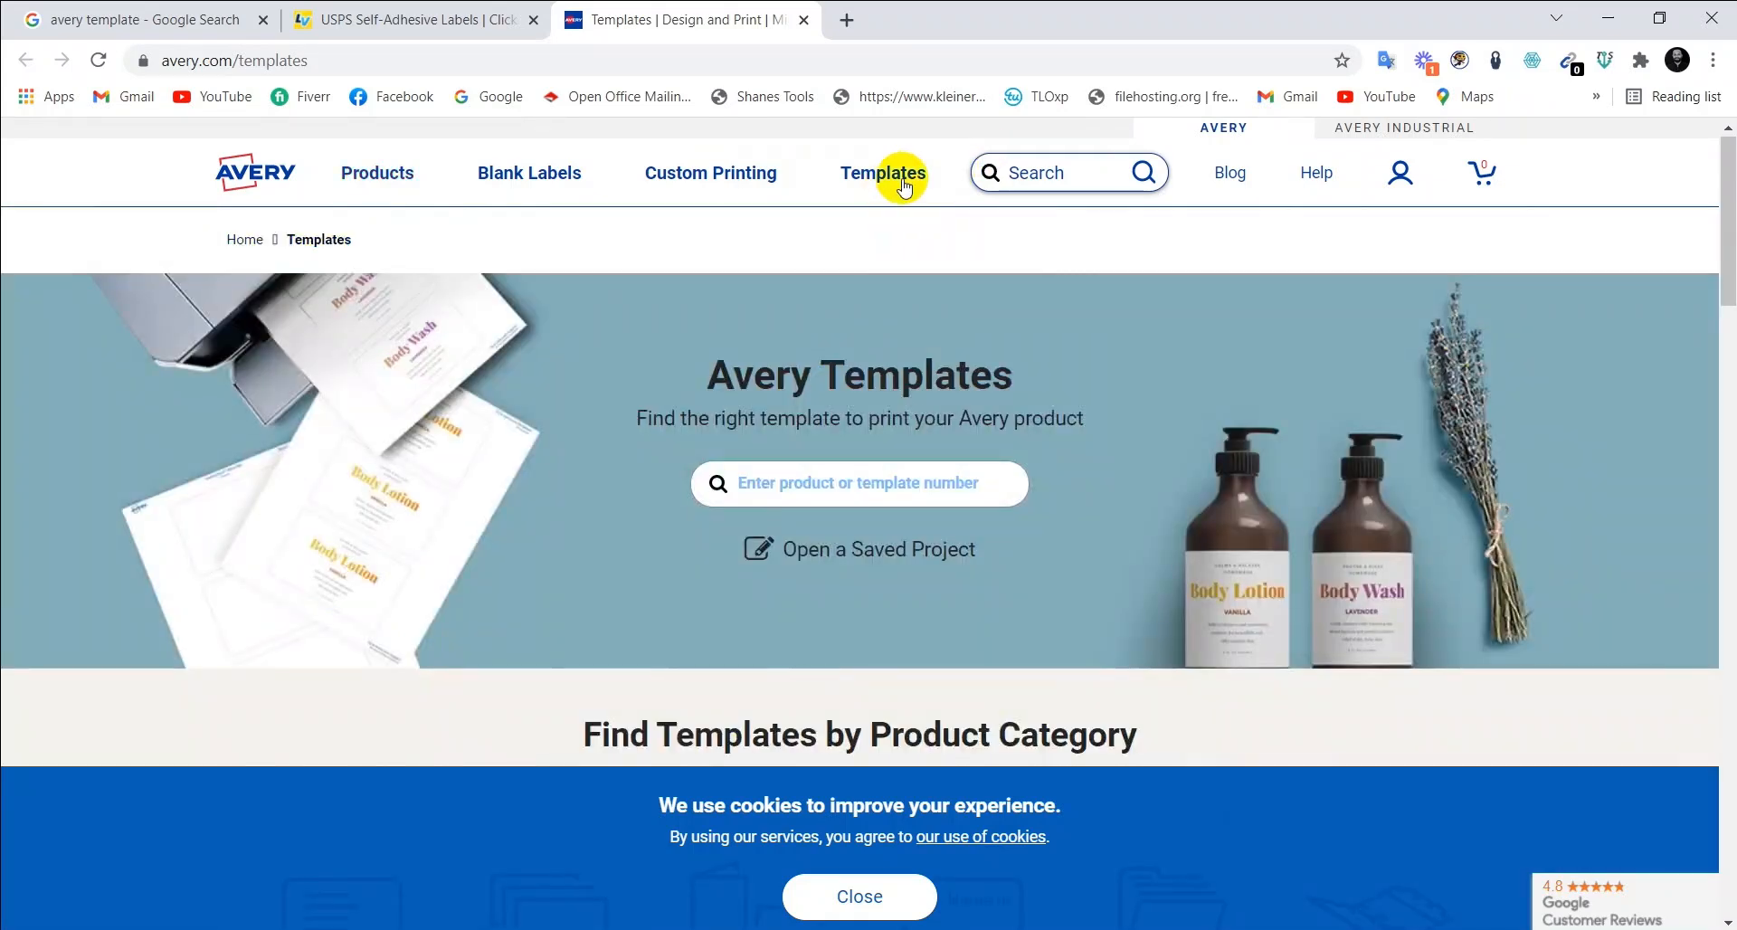
{"action": "mouse_move", "coordinate": [900, 178]}
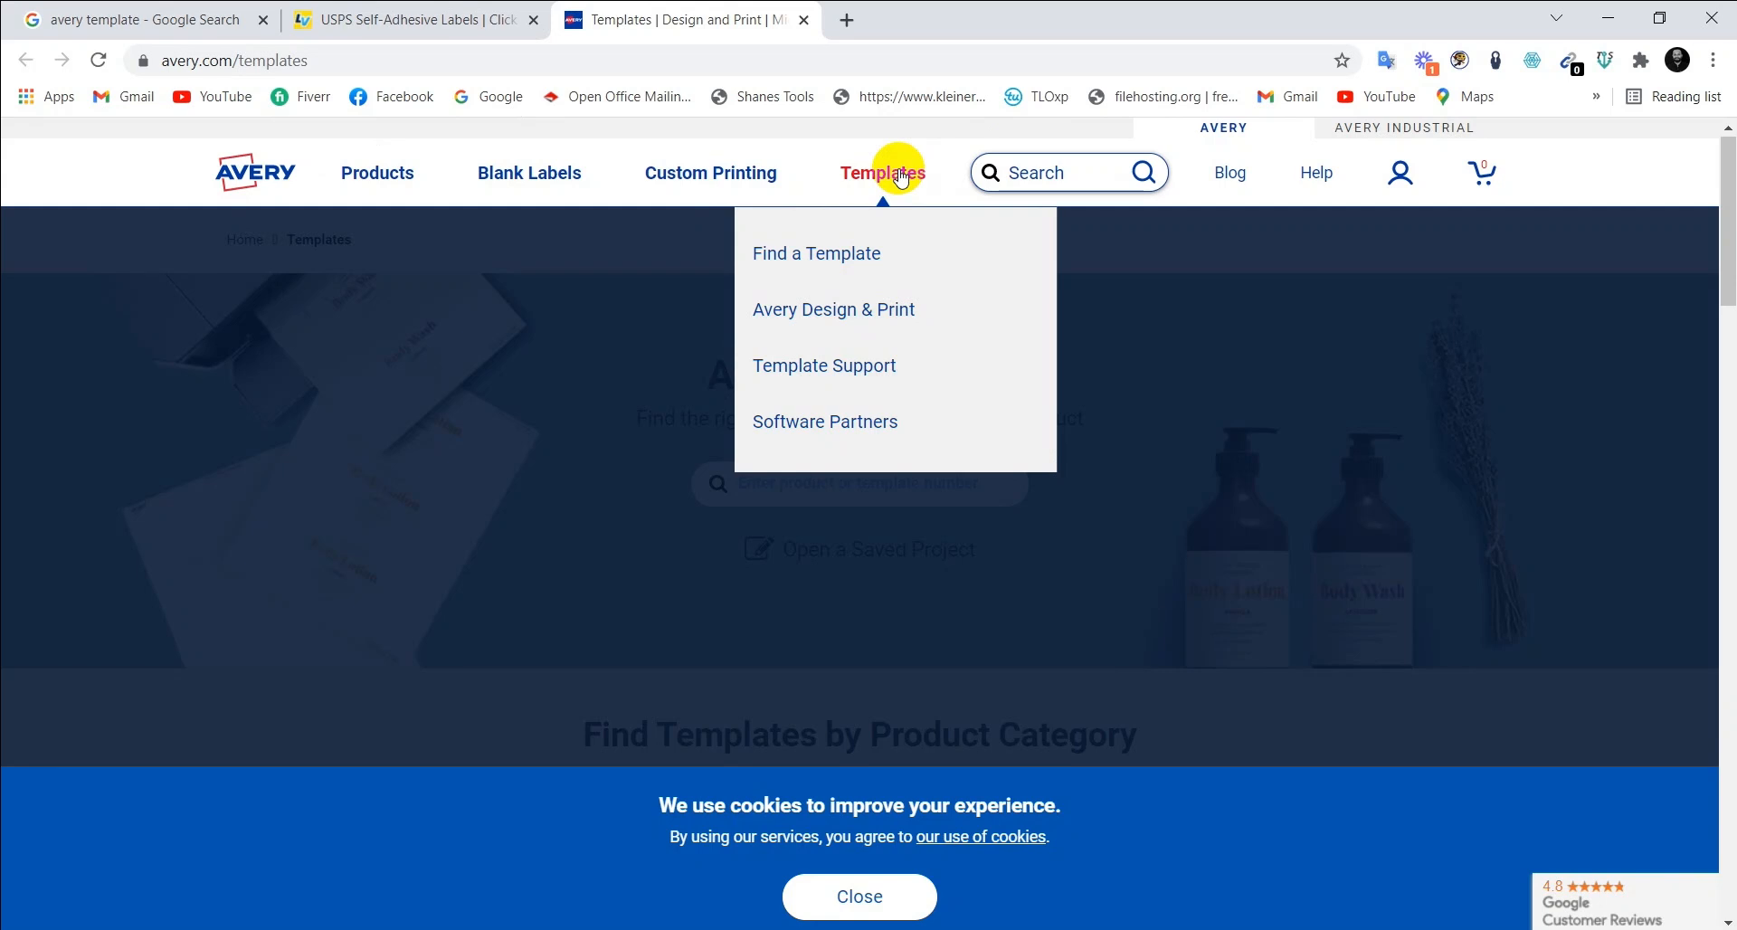
{"action": "left_click", "coordinate": [867, 254]}
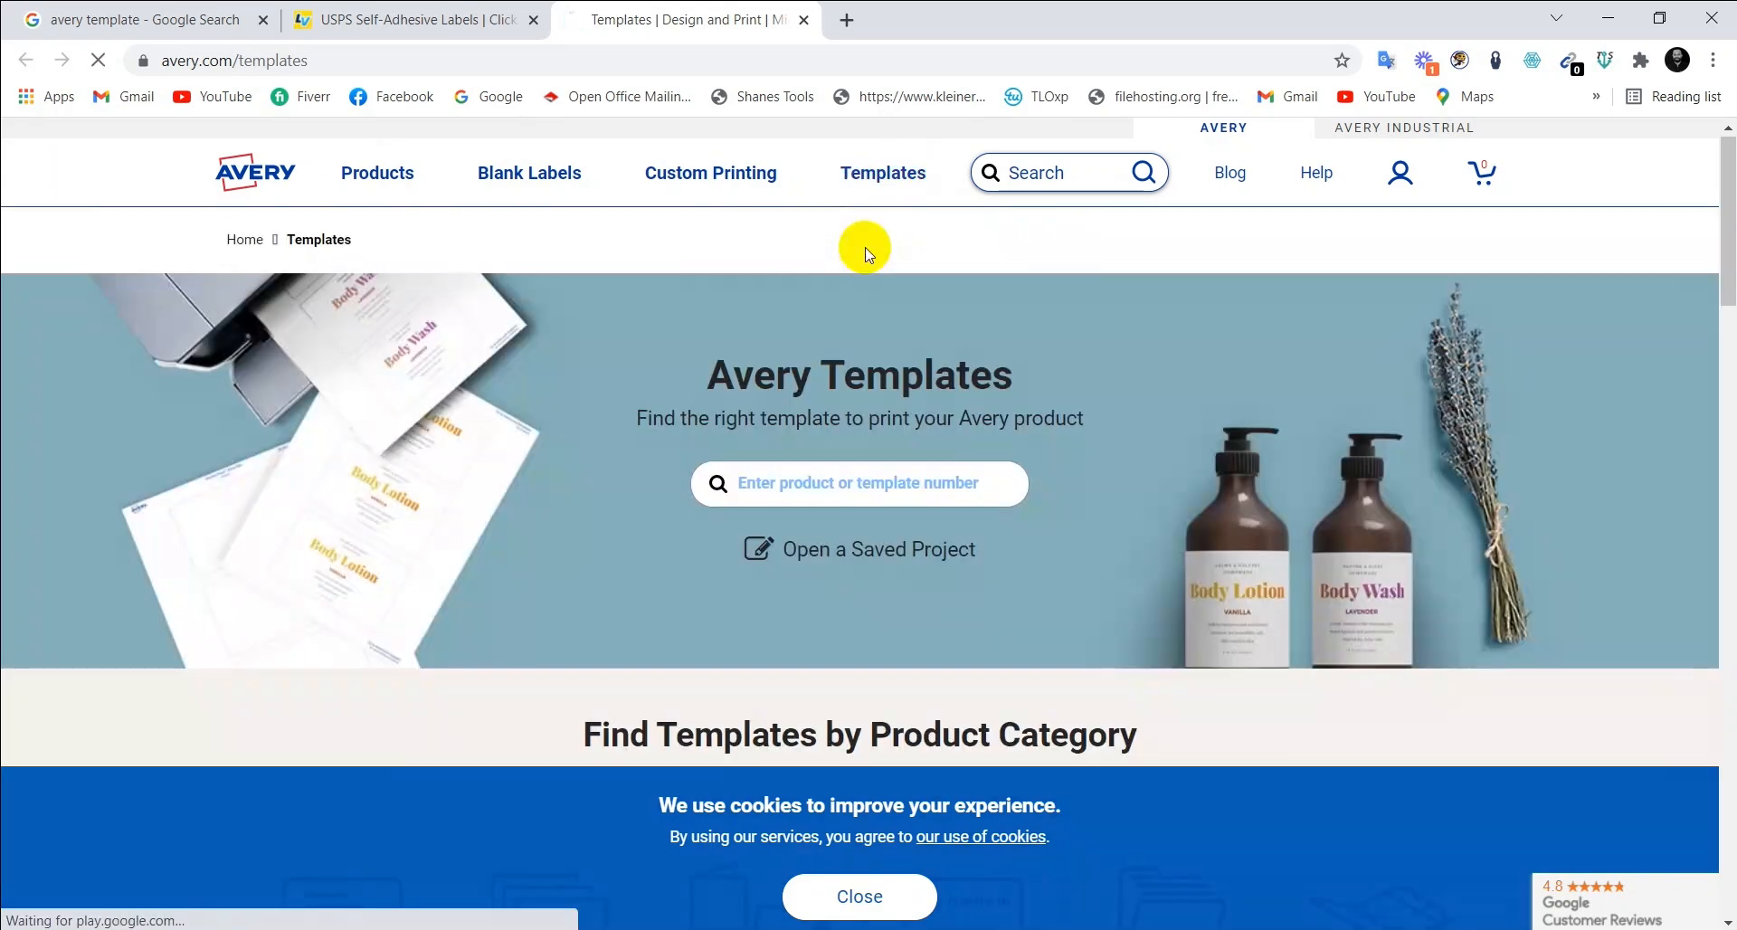
Open the Address & Shipping Labels template category and look over the label templates offered
{"action": "scroll", "coordinate": [865, 253], "scroll_direction": "down", "scroll_amount": 6}
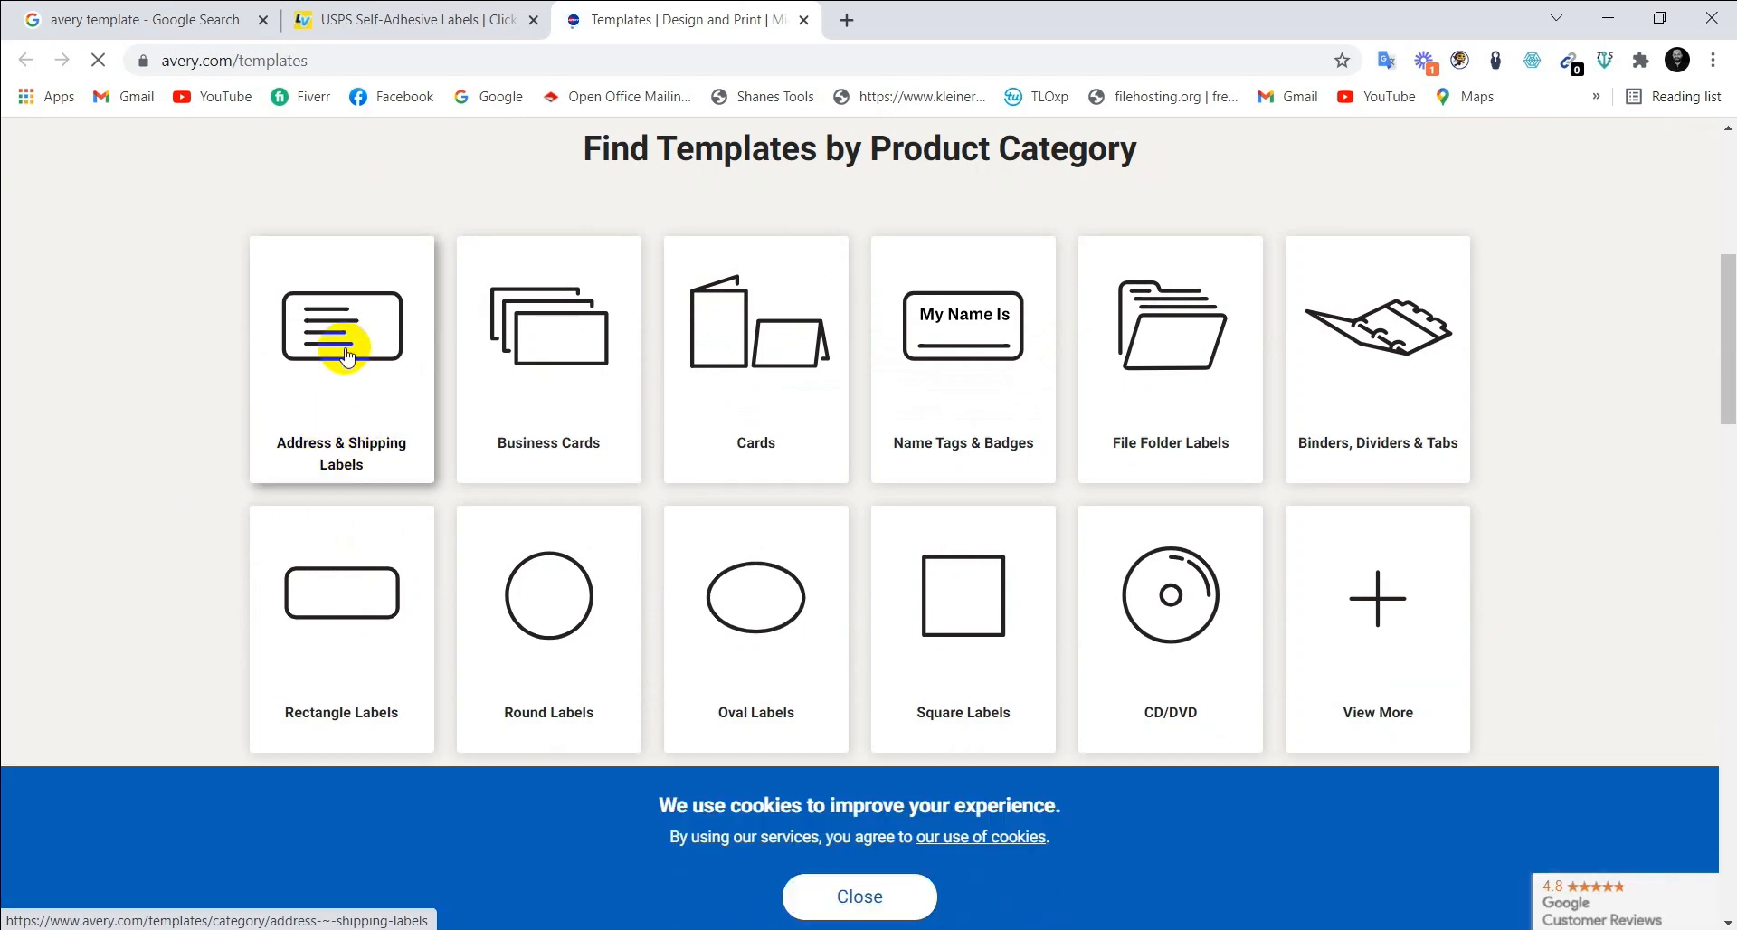
{"action": "left_click", "coordinate": [344, 350]}
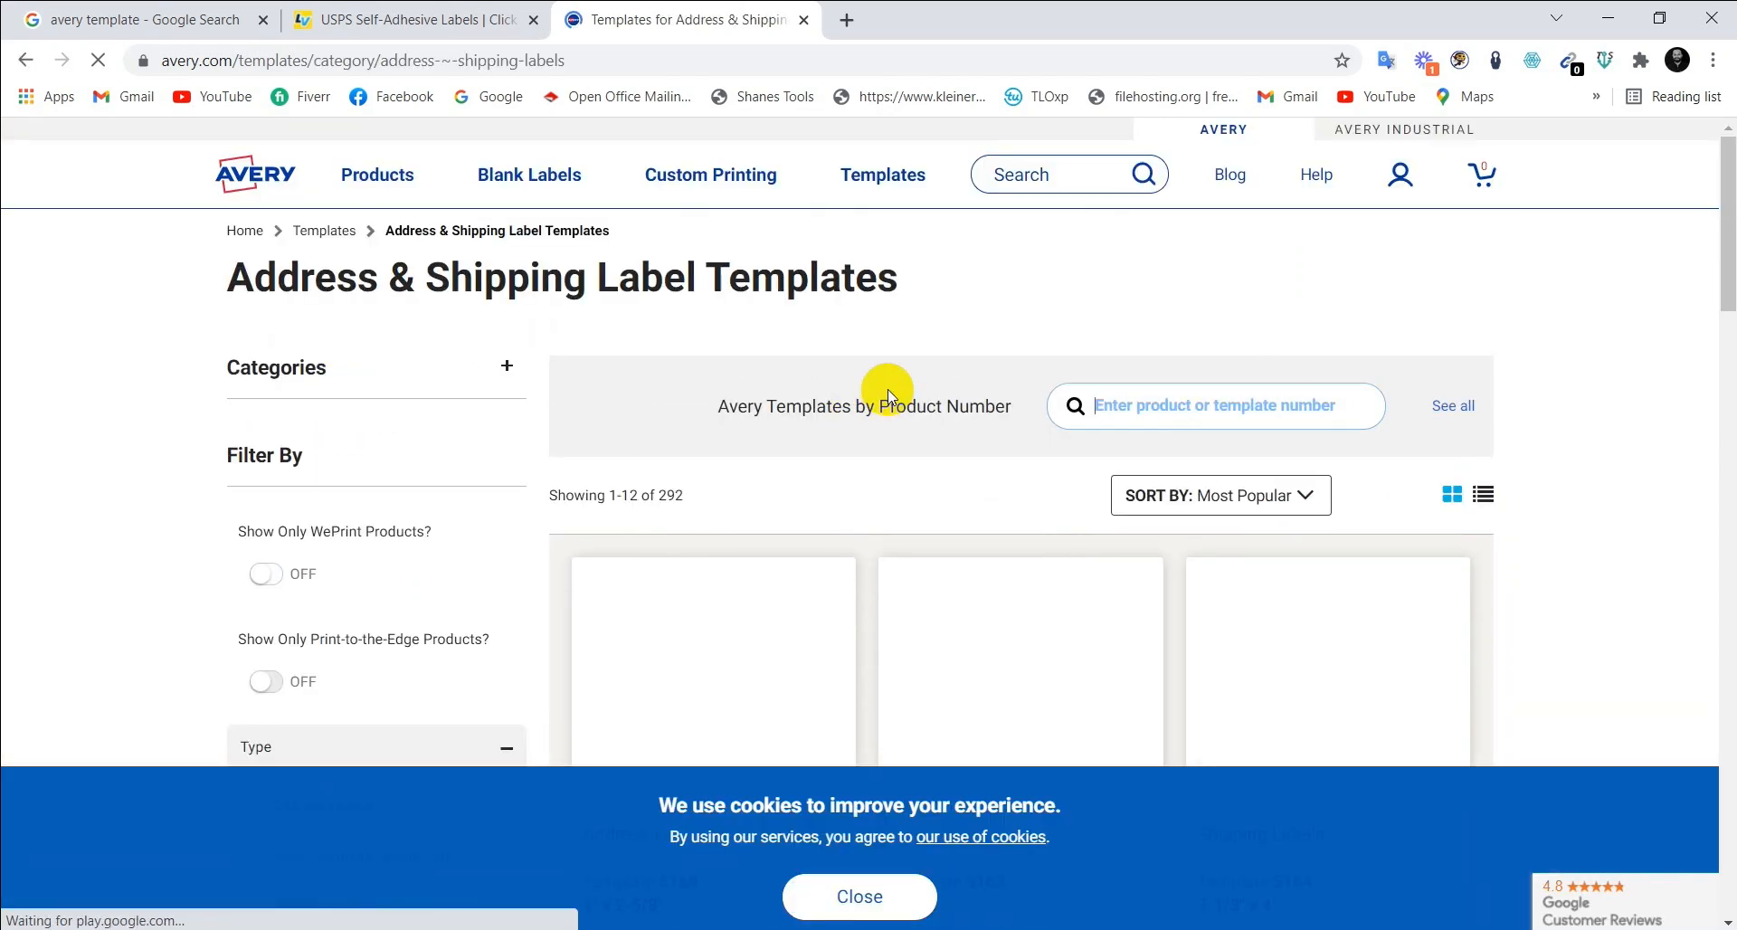
{"action": "scroll", "coordinate": [814, 391], "scroll_direction": "down", "scroll_amount": 6}
{"action": "scroll", "coordinate": [884, 399], "scroll_direction": "up", "scroll_amount": 2}
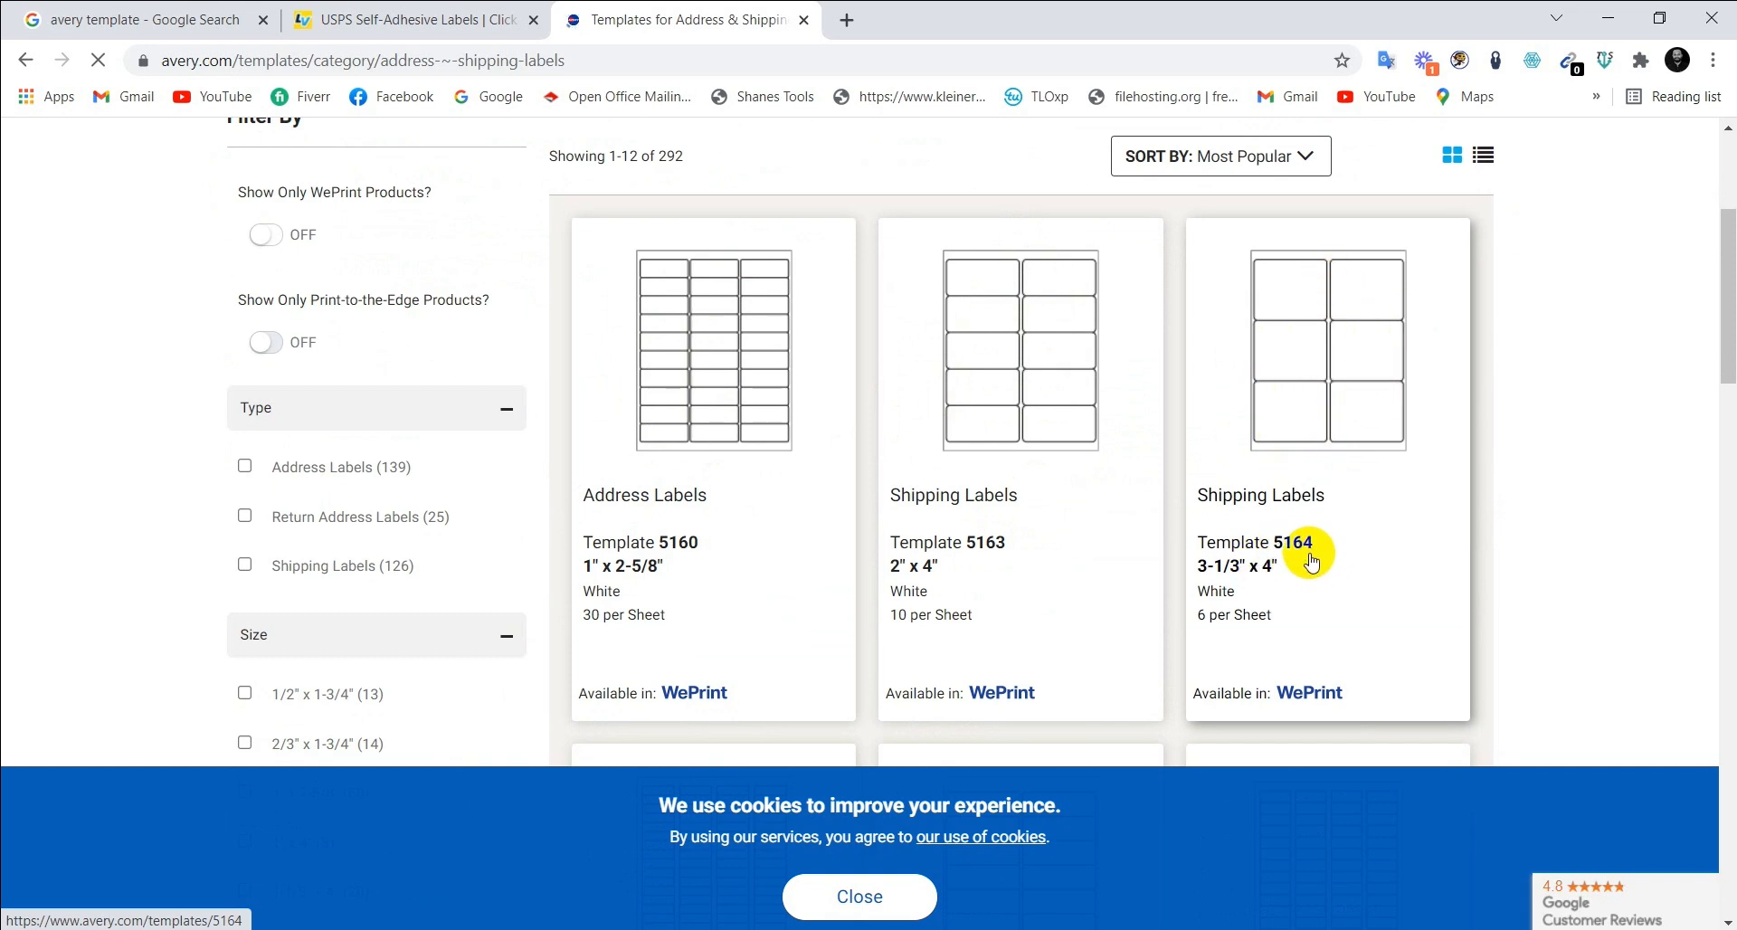
Compare the sizes and labels per sheet of the listed address, shipping and return address templates
{"action": "scroll", "coordinate": [814, 532], "scroll_direction": "down", "scroll_amount": 3}
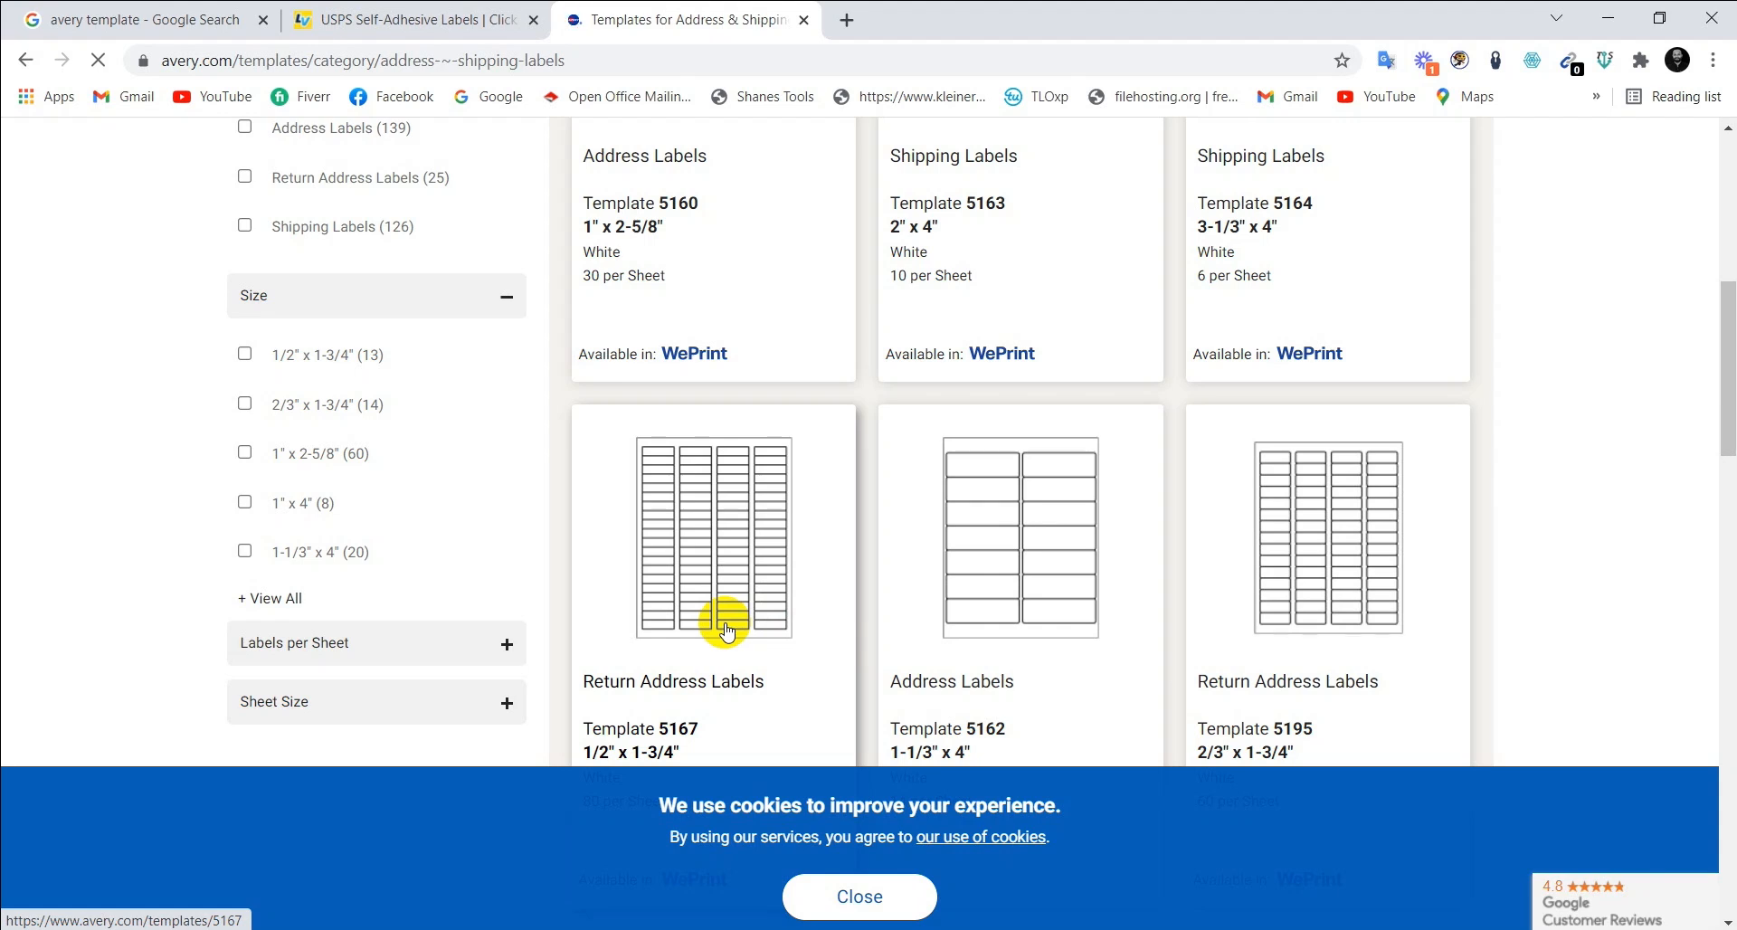
{"action": "scroll", "coordinate": [1004, 392], "scroll_direction": "up", "scroll_amount": 2}
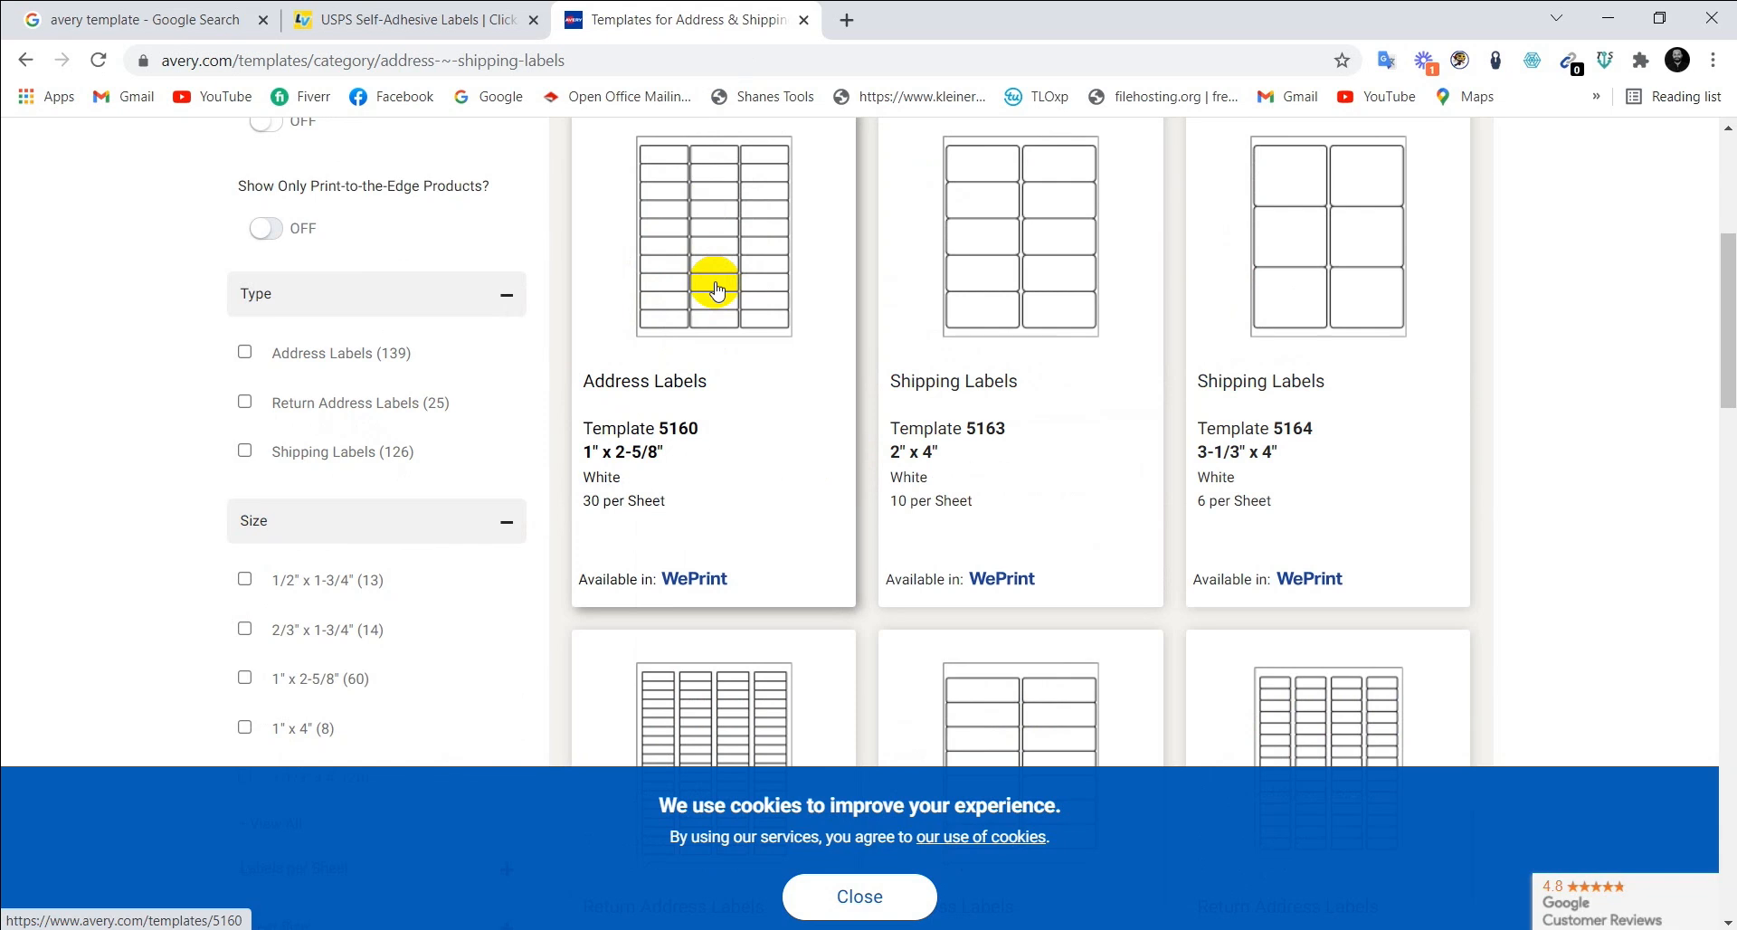
{"action": "scroll", "coordinate": [769, 252], "scroll_direction": "down", "scroll_amount": 5}
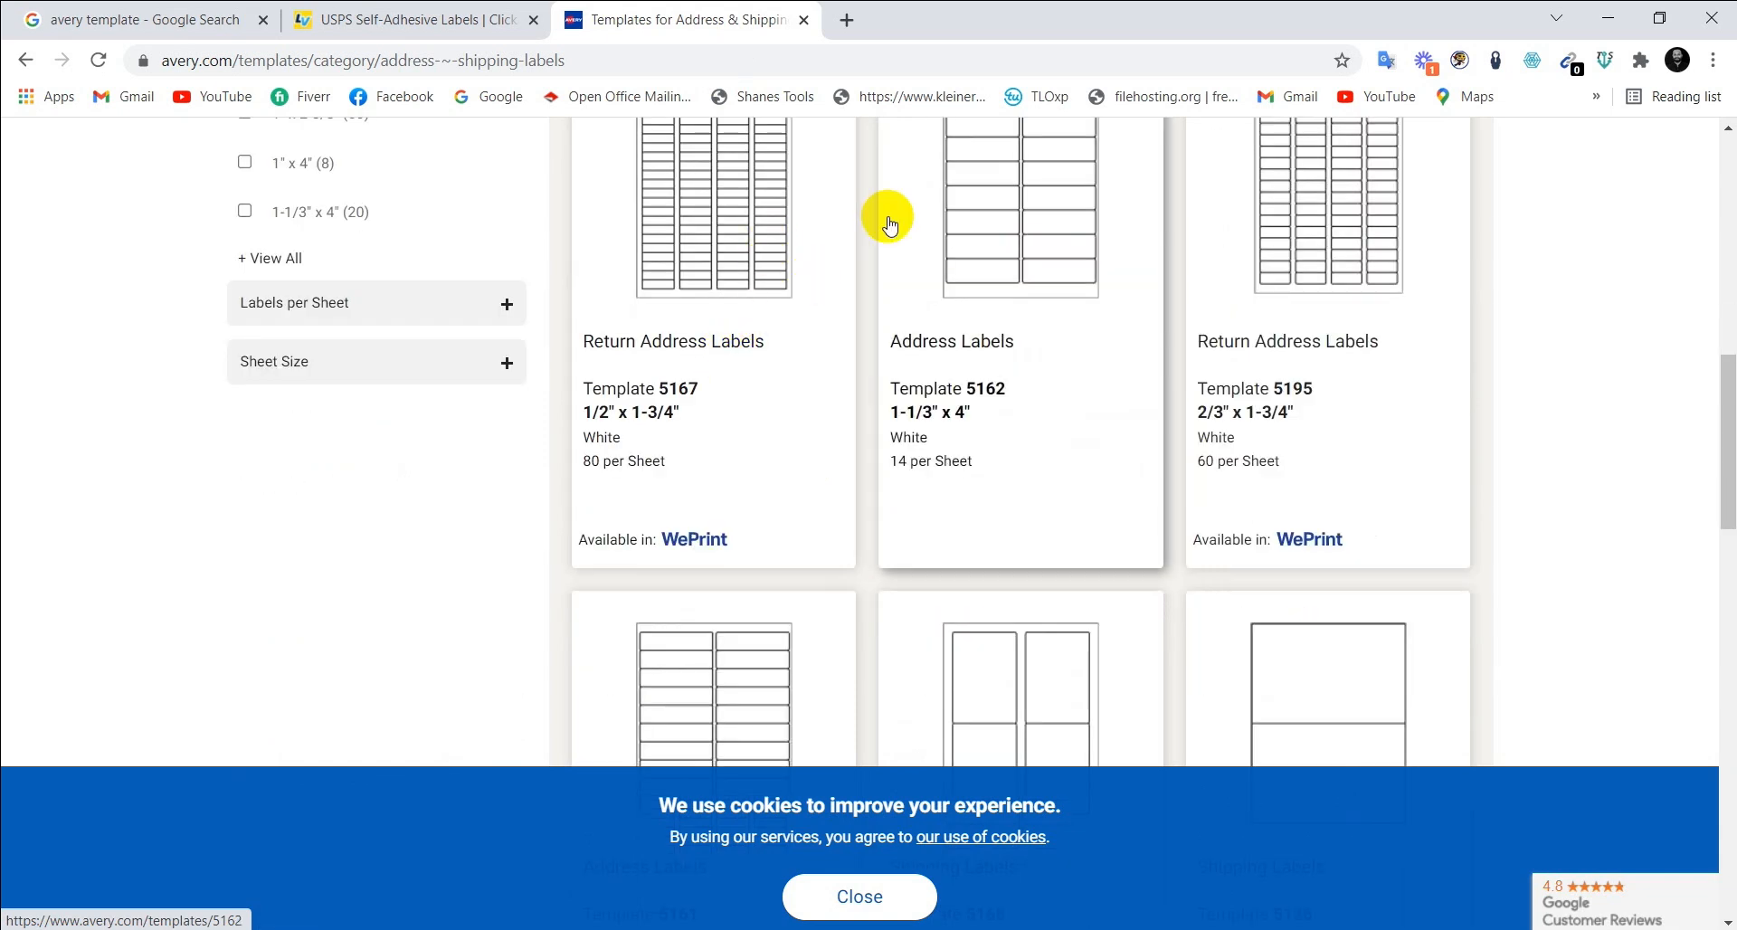
Switch to File Explorer, inspect the Professional Association1 workbook from the New Course folder with its Email column widened, and close it
{"action": "left_click", "coordinate": [530, 929]}
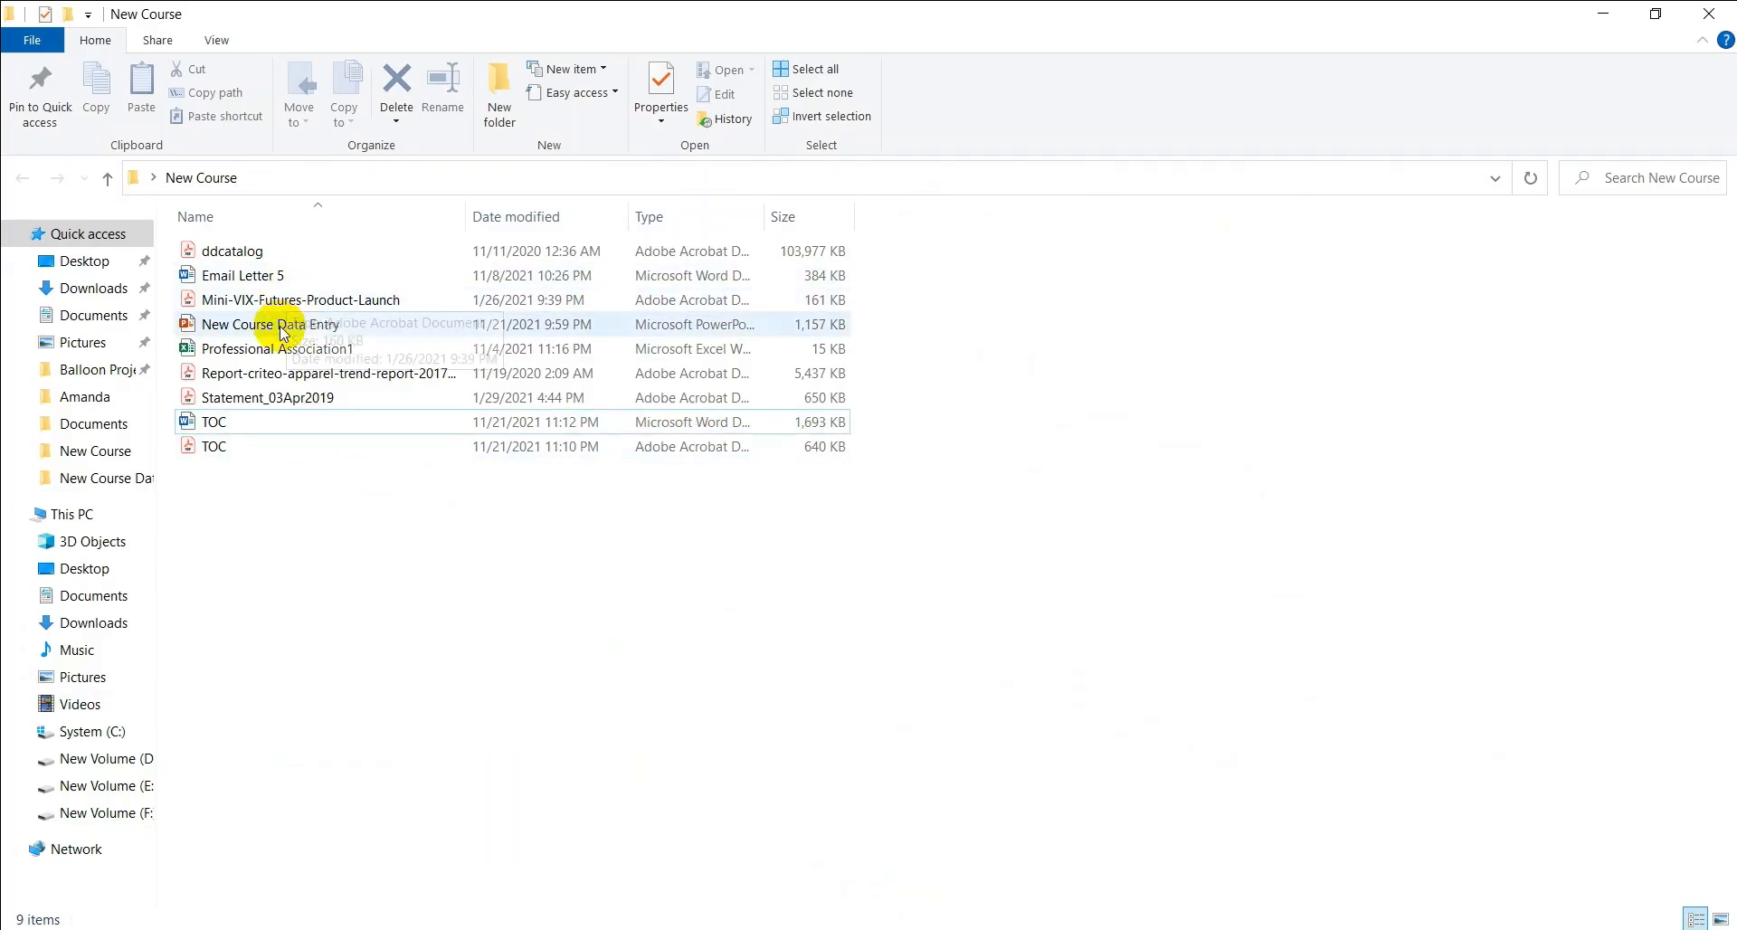
{"action": "double_click", "coordinate": [351, 355]}
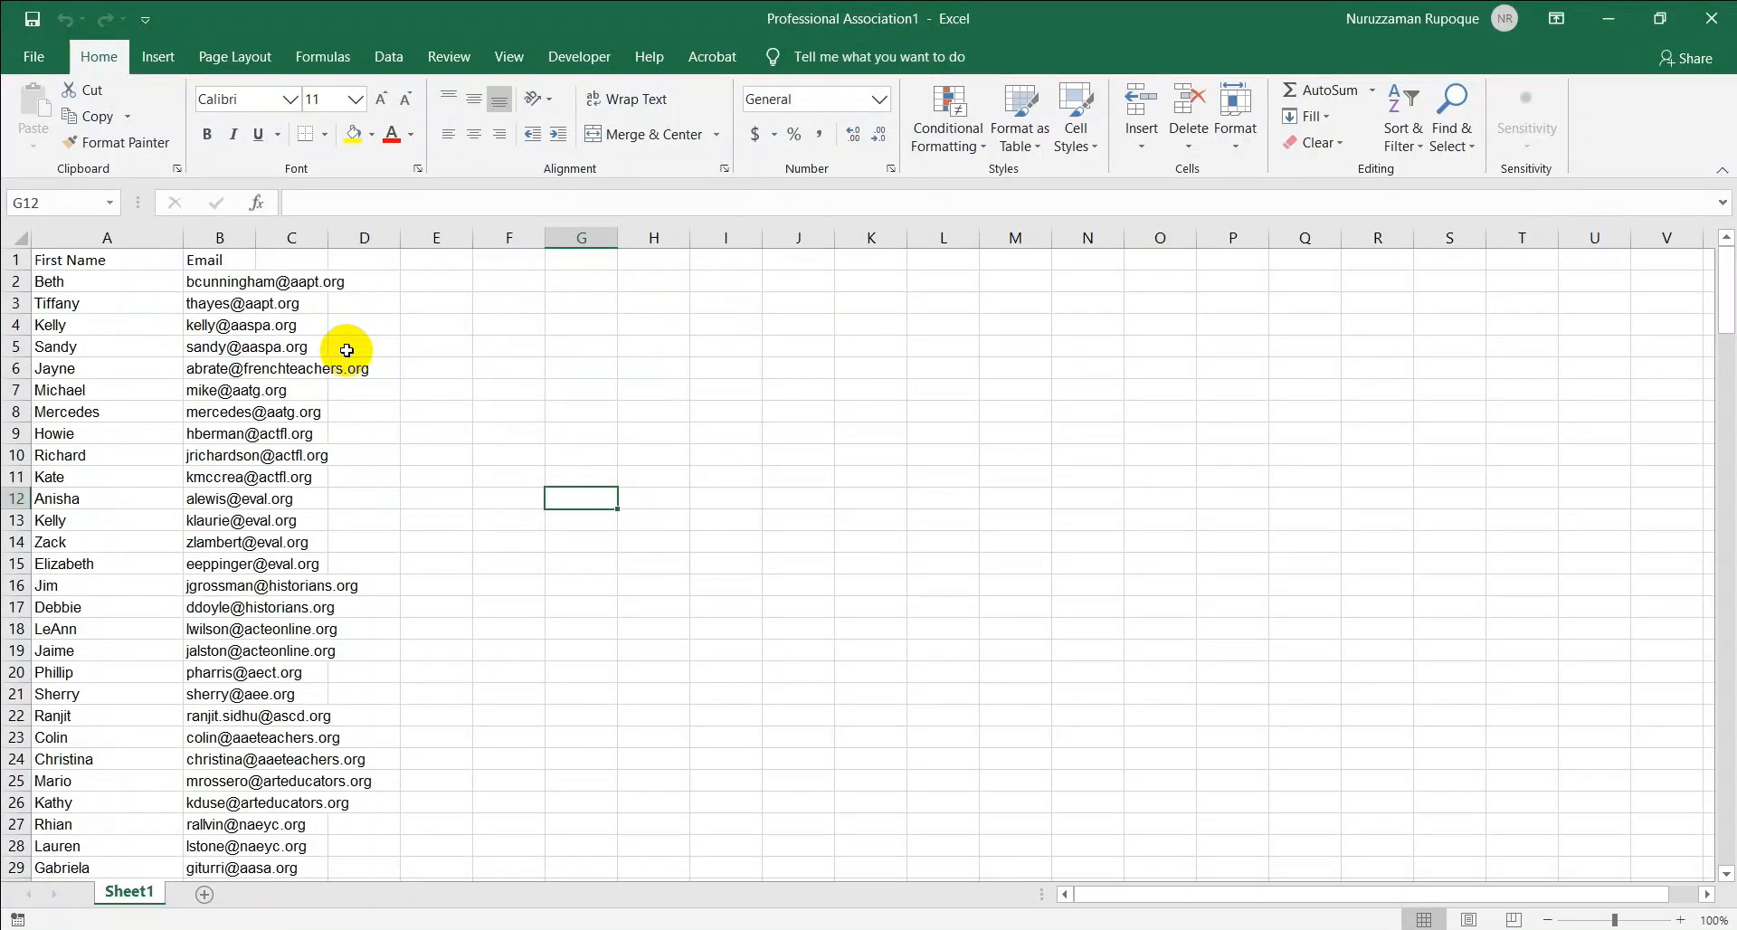
{"action": "left_click_drag", "start_coordinate": [256, 237], "coordinate": [401, 217]}
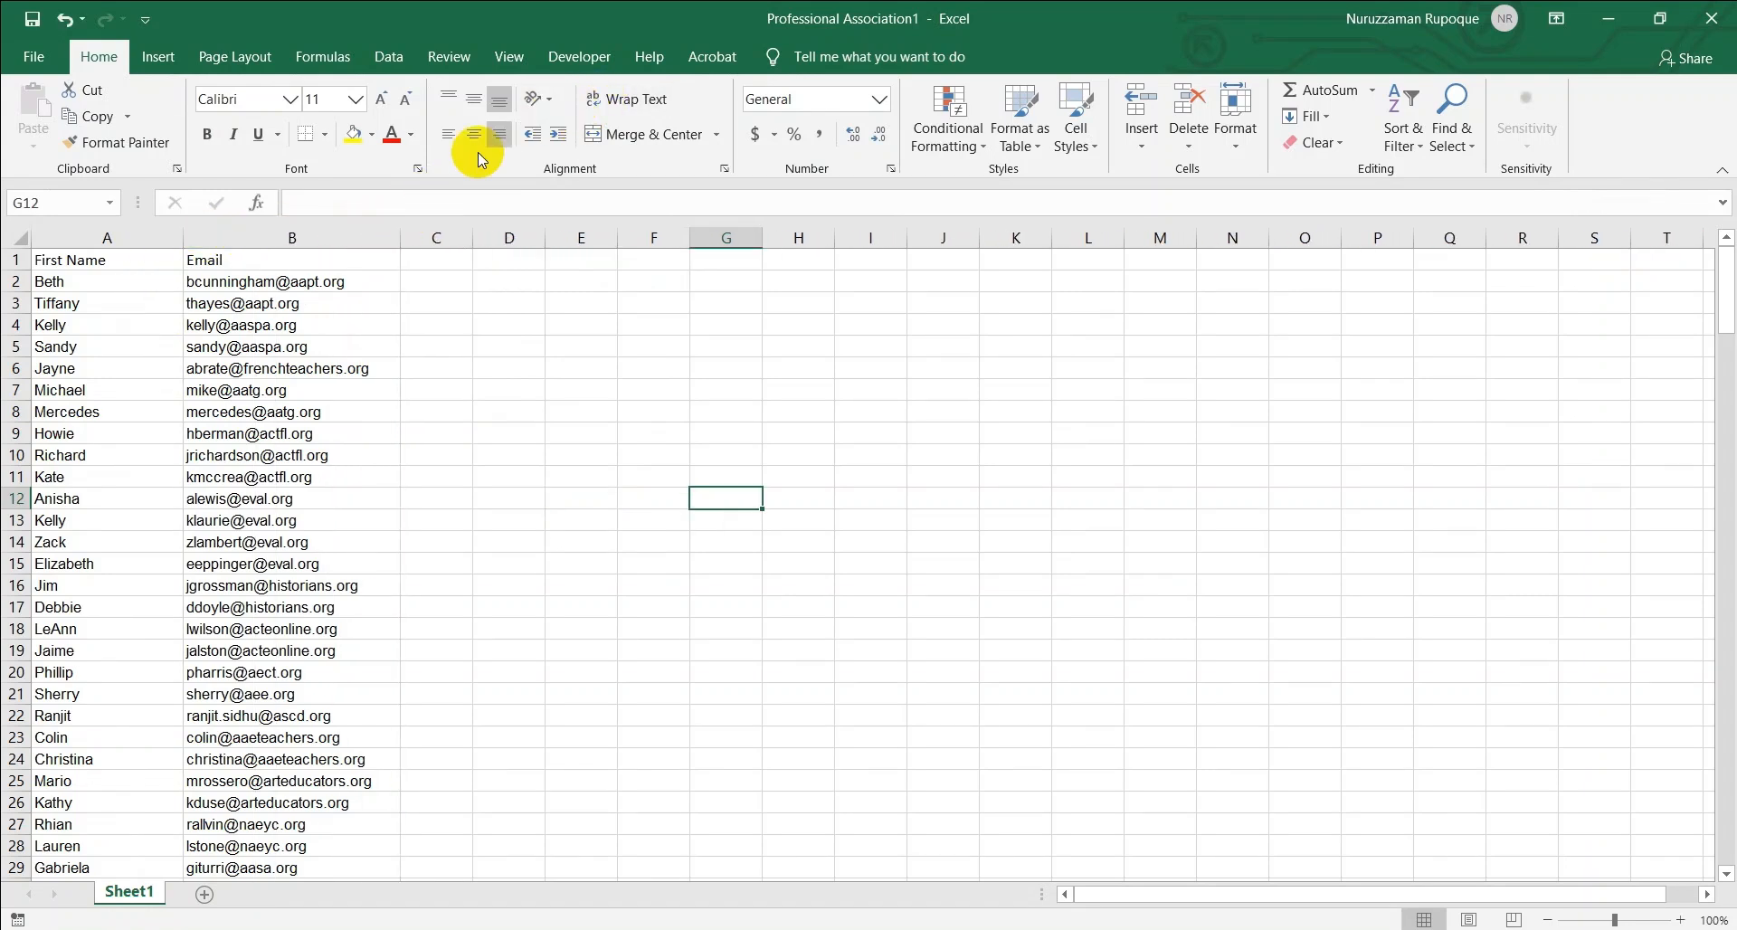
{"action": "left_click", "coordinate": [64, 261]}
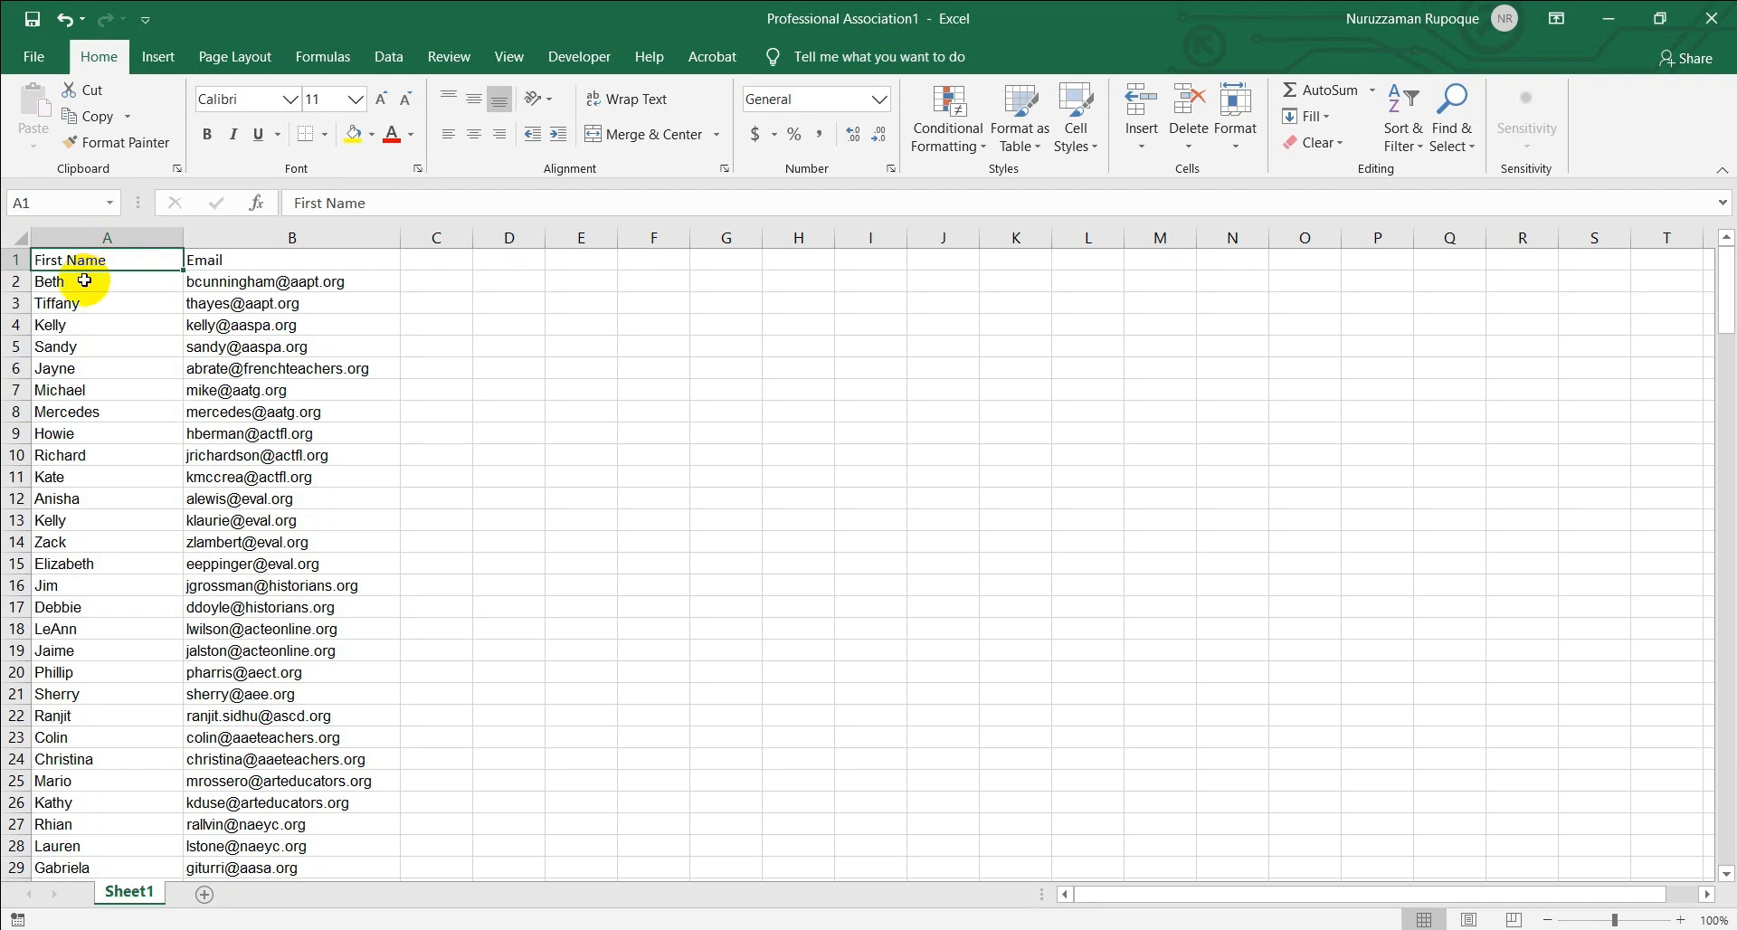
{"action": "left_click", "coordinate": [1711, 19]}
{"action": "left_click", "coordinate": [871, 510]}
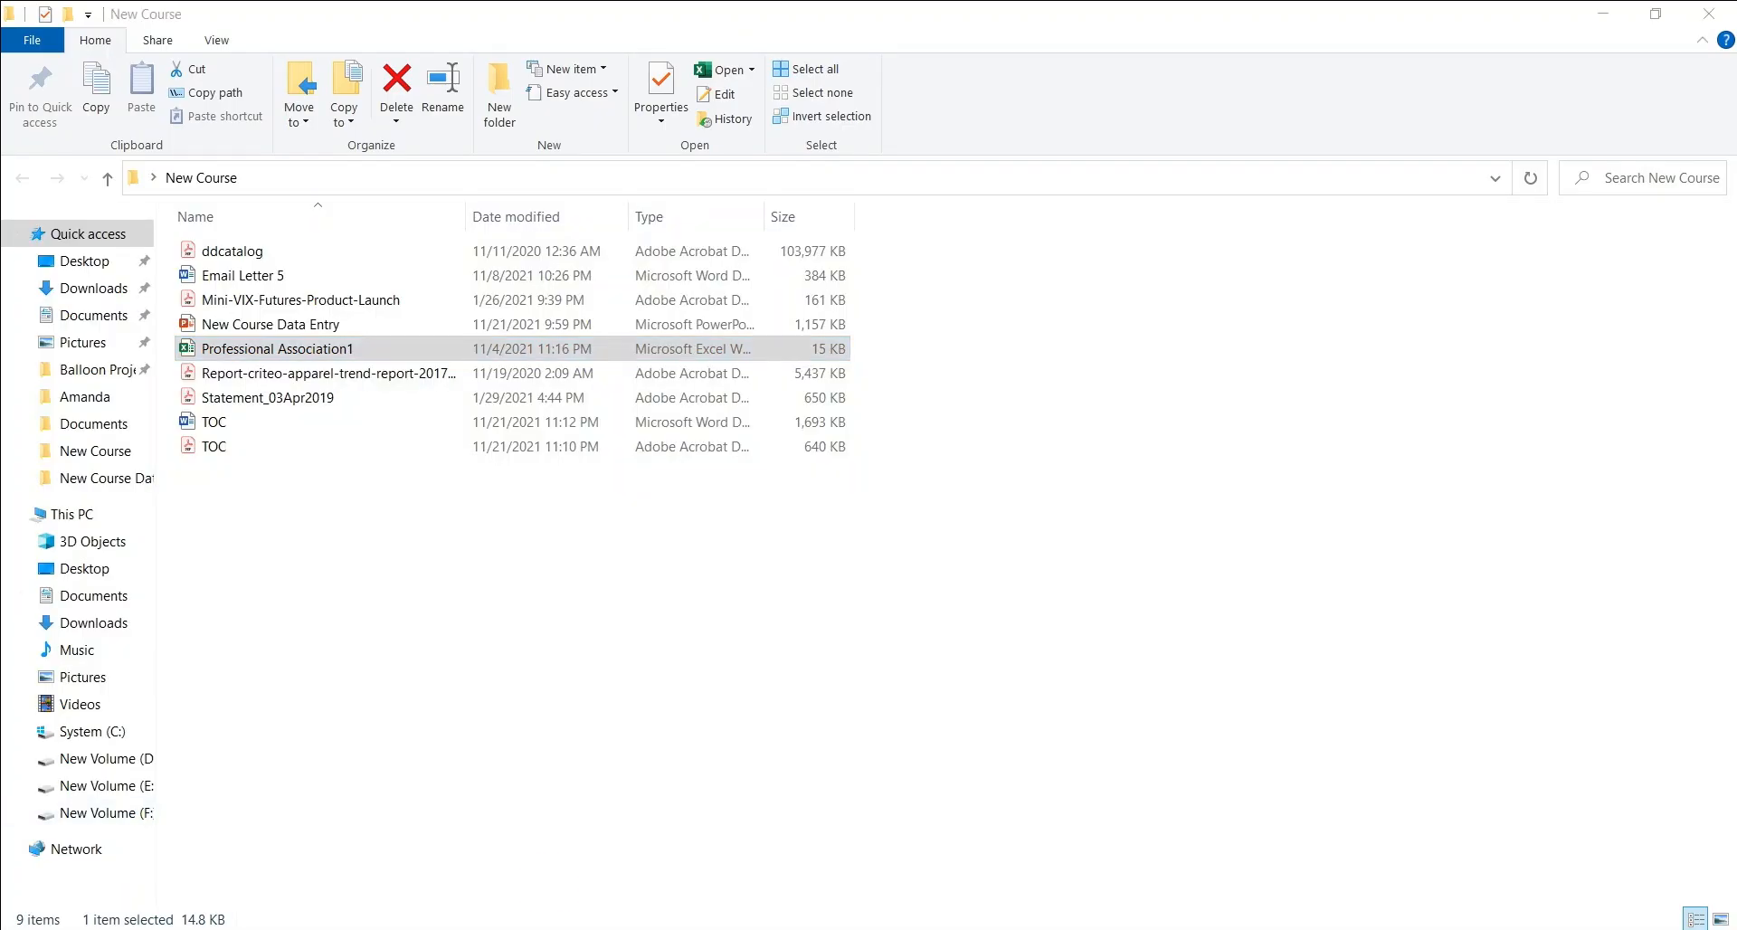
Open a new File Explorer window and look through the attachments folder and its New folder for a mailing list workbook
{"action": "right_click", "coordinate": [532, 926]}
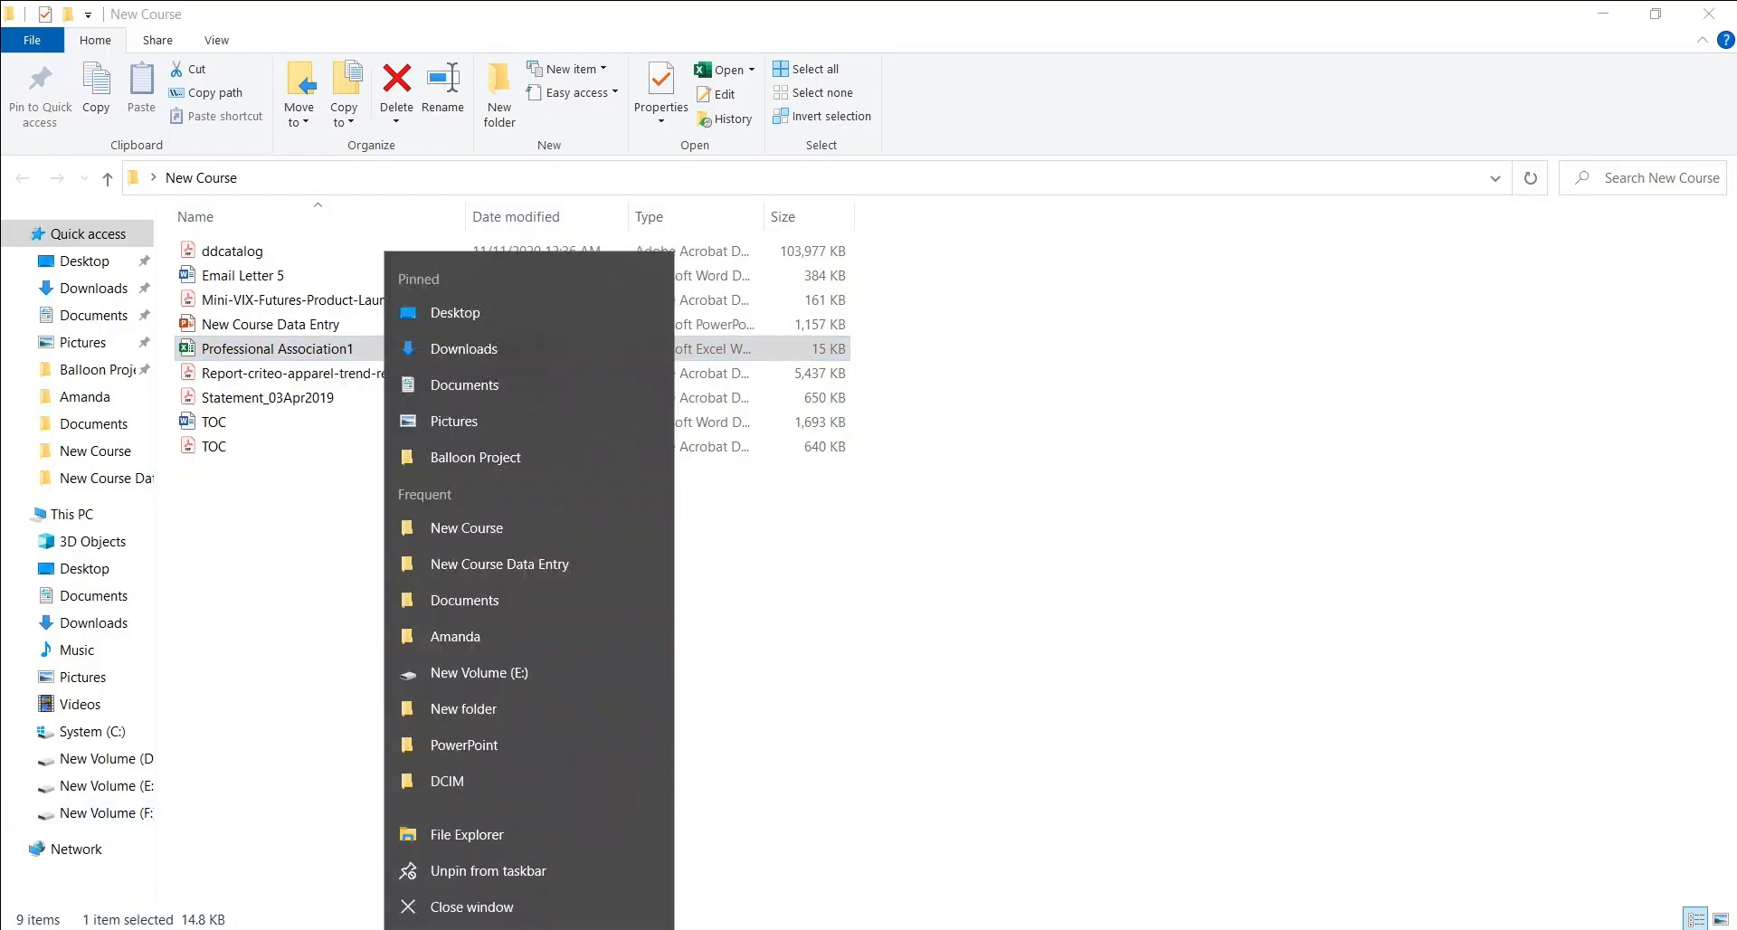
{"action": "left_click", "coordinate": [502, 831]}
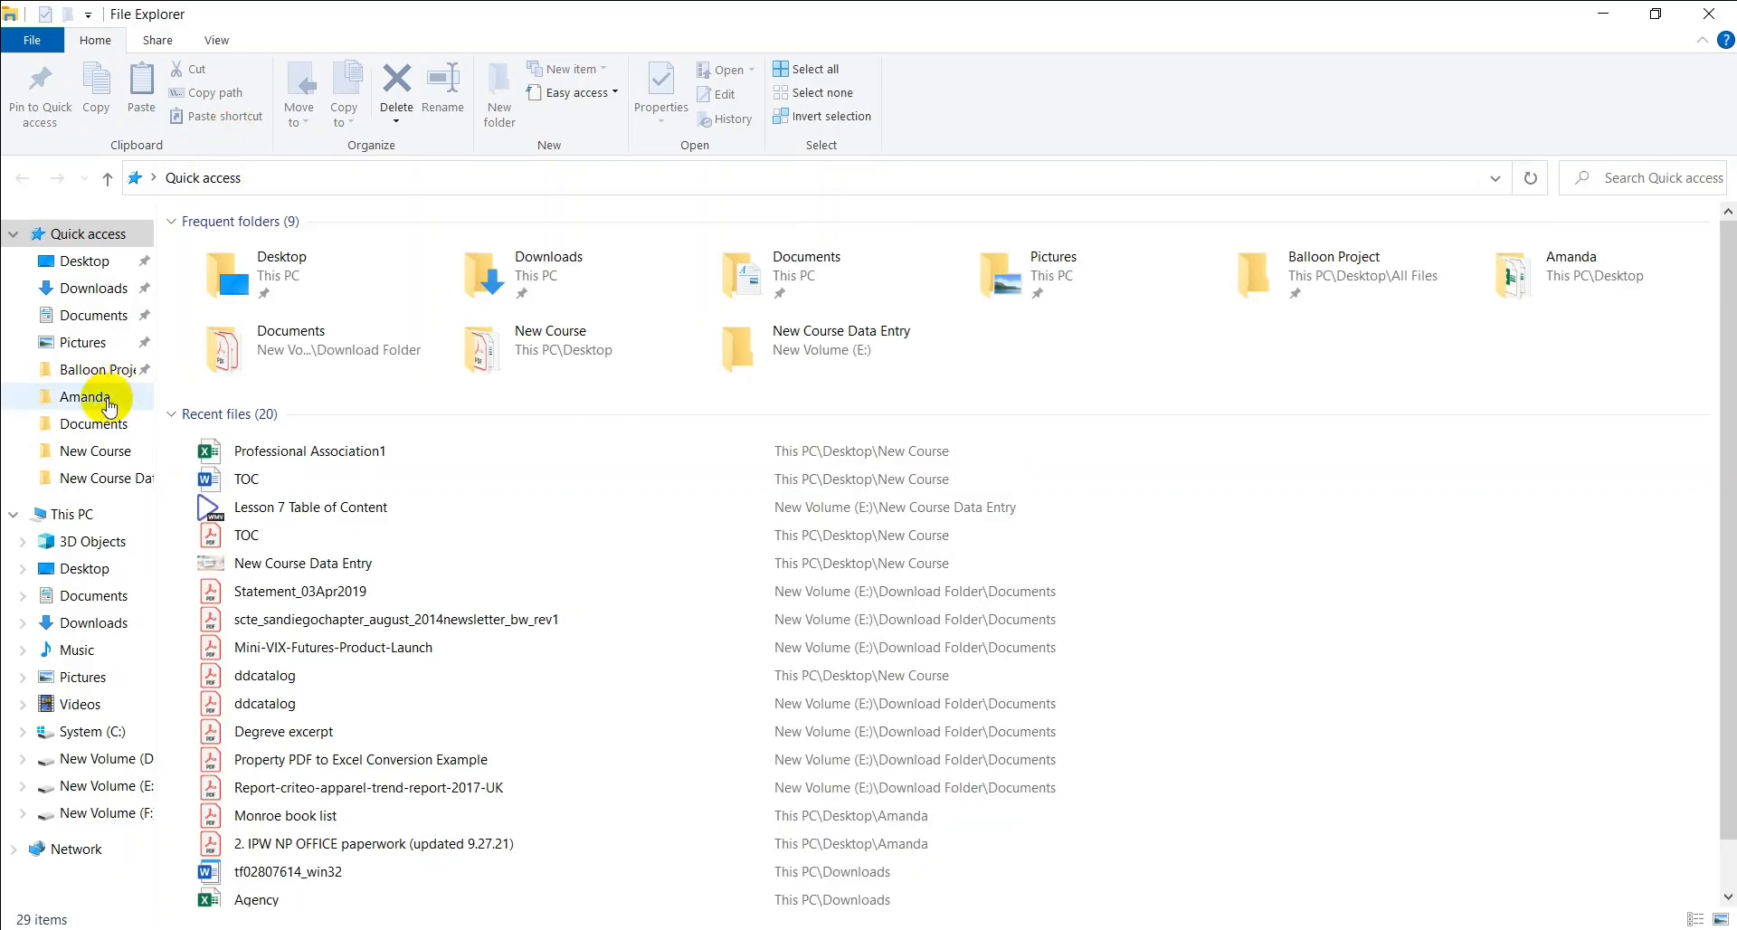
{"action": "left_click", "coordinate": [107, 395]}
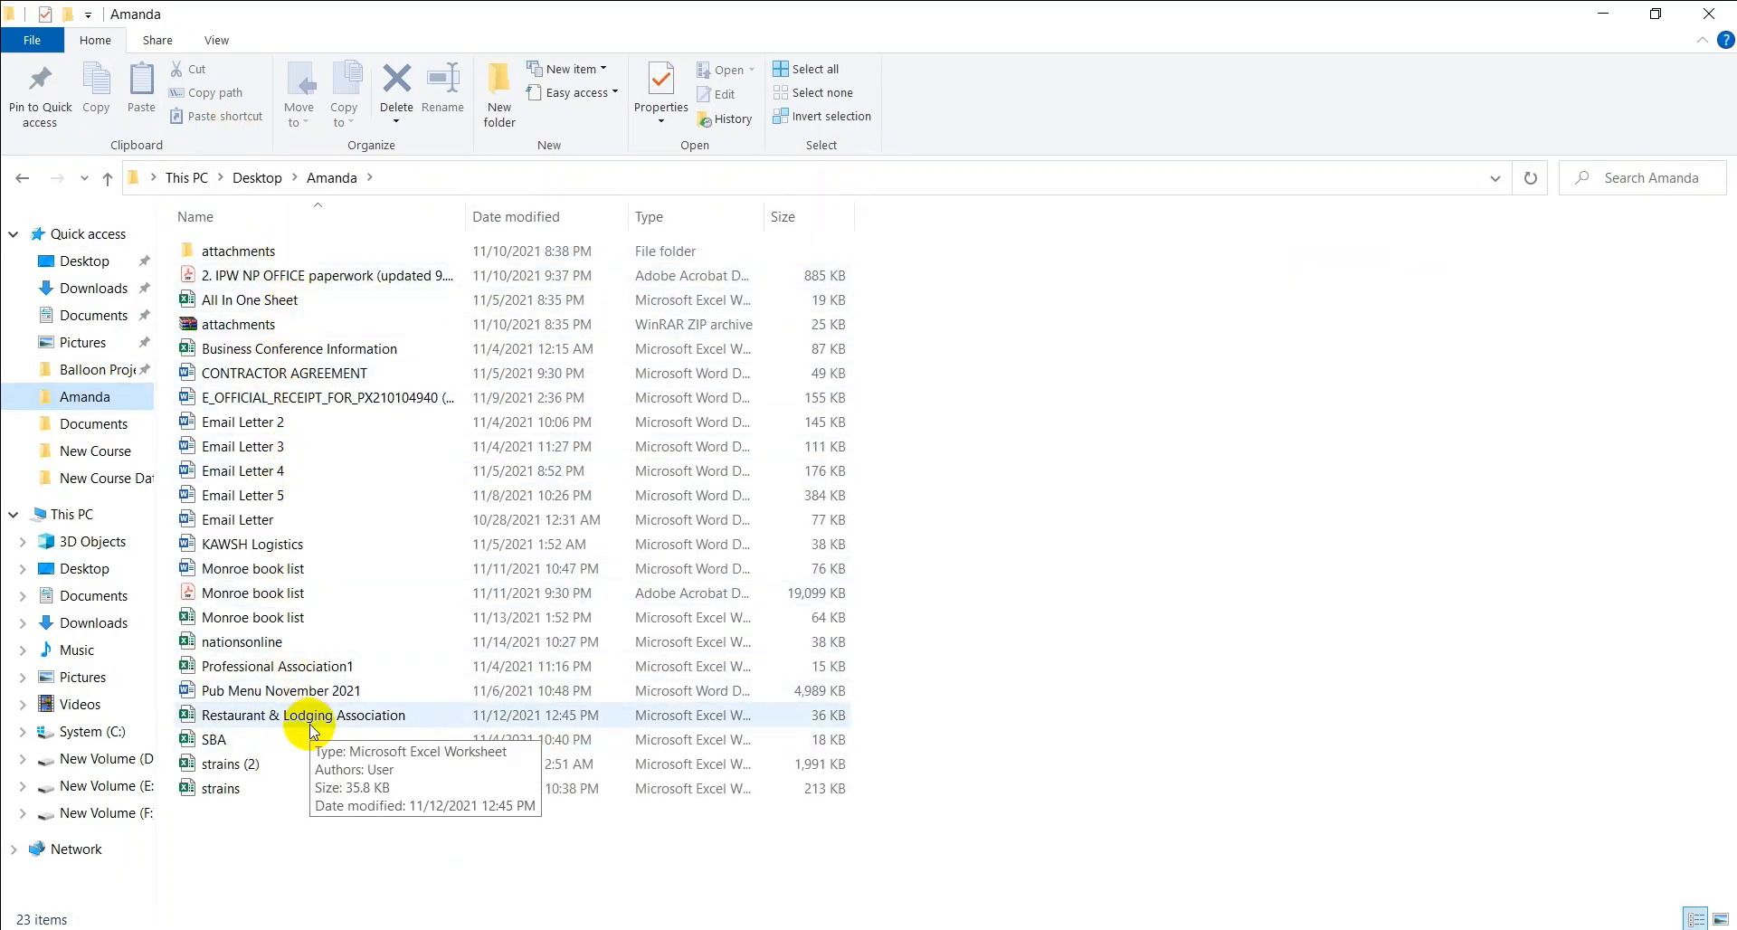
{"action": "double_click", "coordinate": [324, 250]}
{"action": "double_click", "coordinate": [324, 250]}
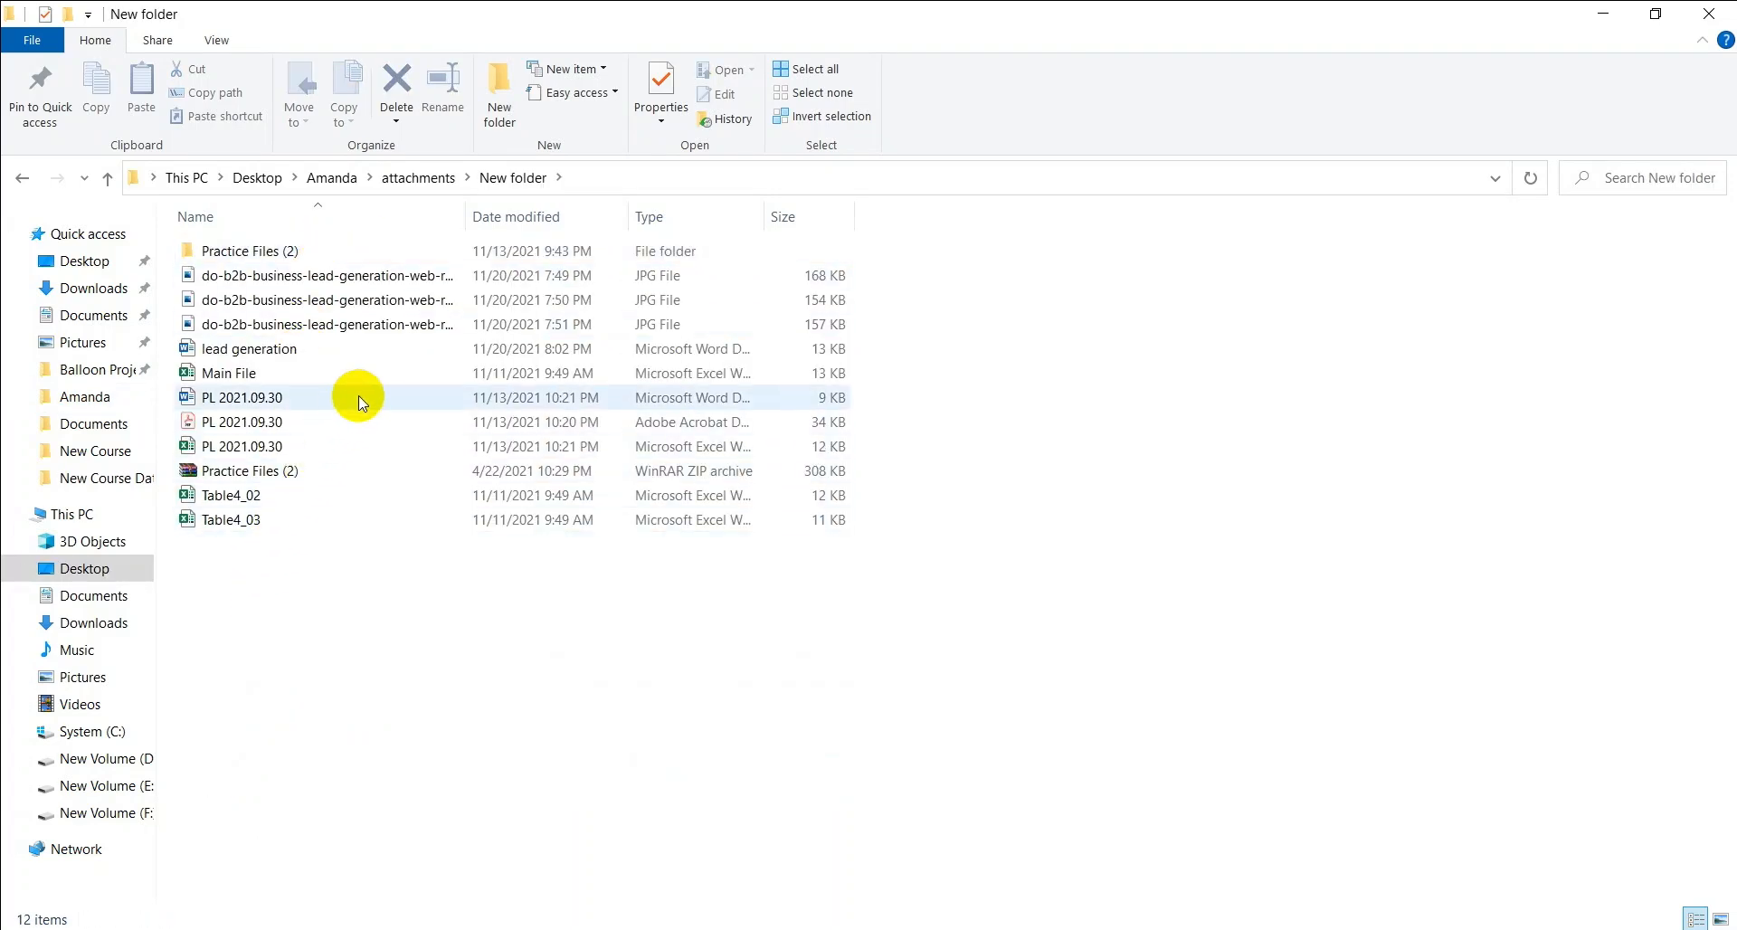
Search the Desktop's Excel File and New Course folders and the Documents folder for a workbook with addresses
{"action": "left_click", "coordinate": [67, 396]}
{"action": "left_click", "coordinate": [87, 262]}
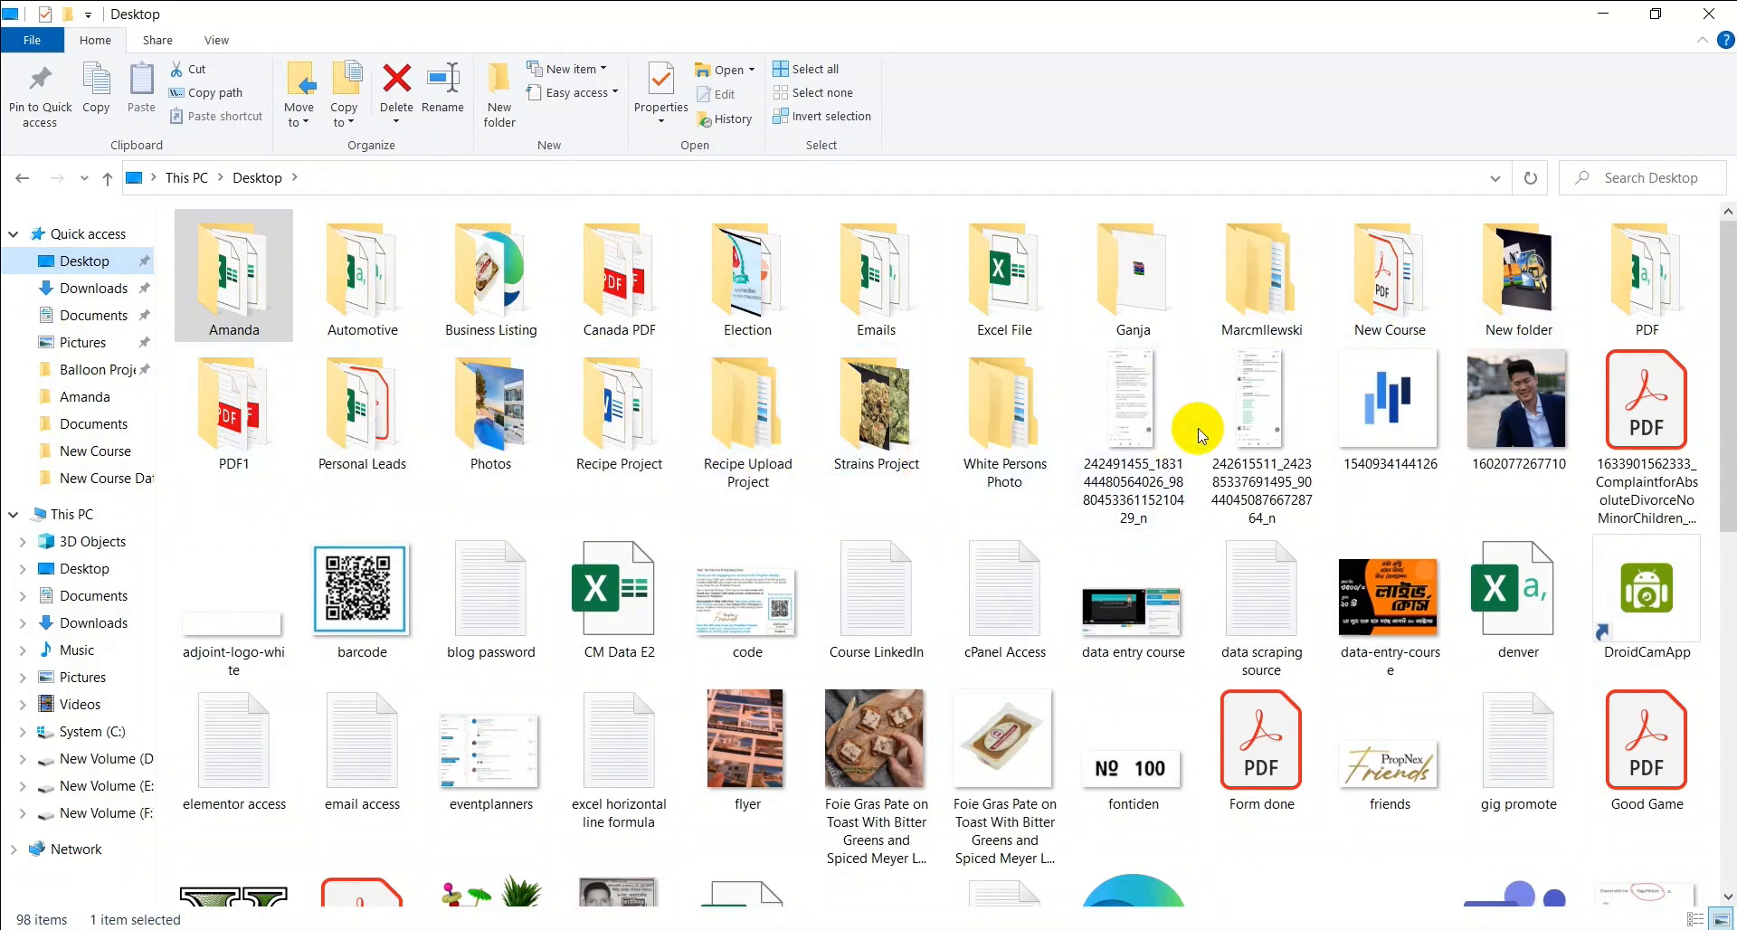
{"action": "double_click", "coordinate": [964, 282]}
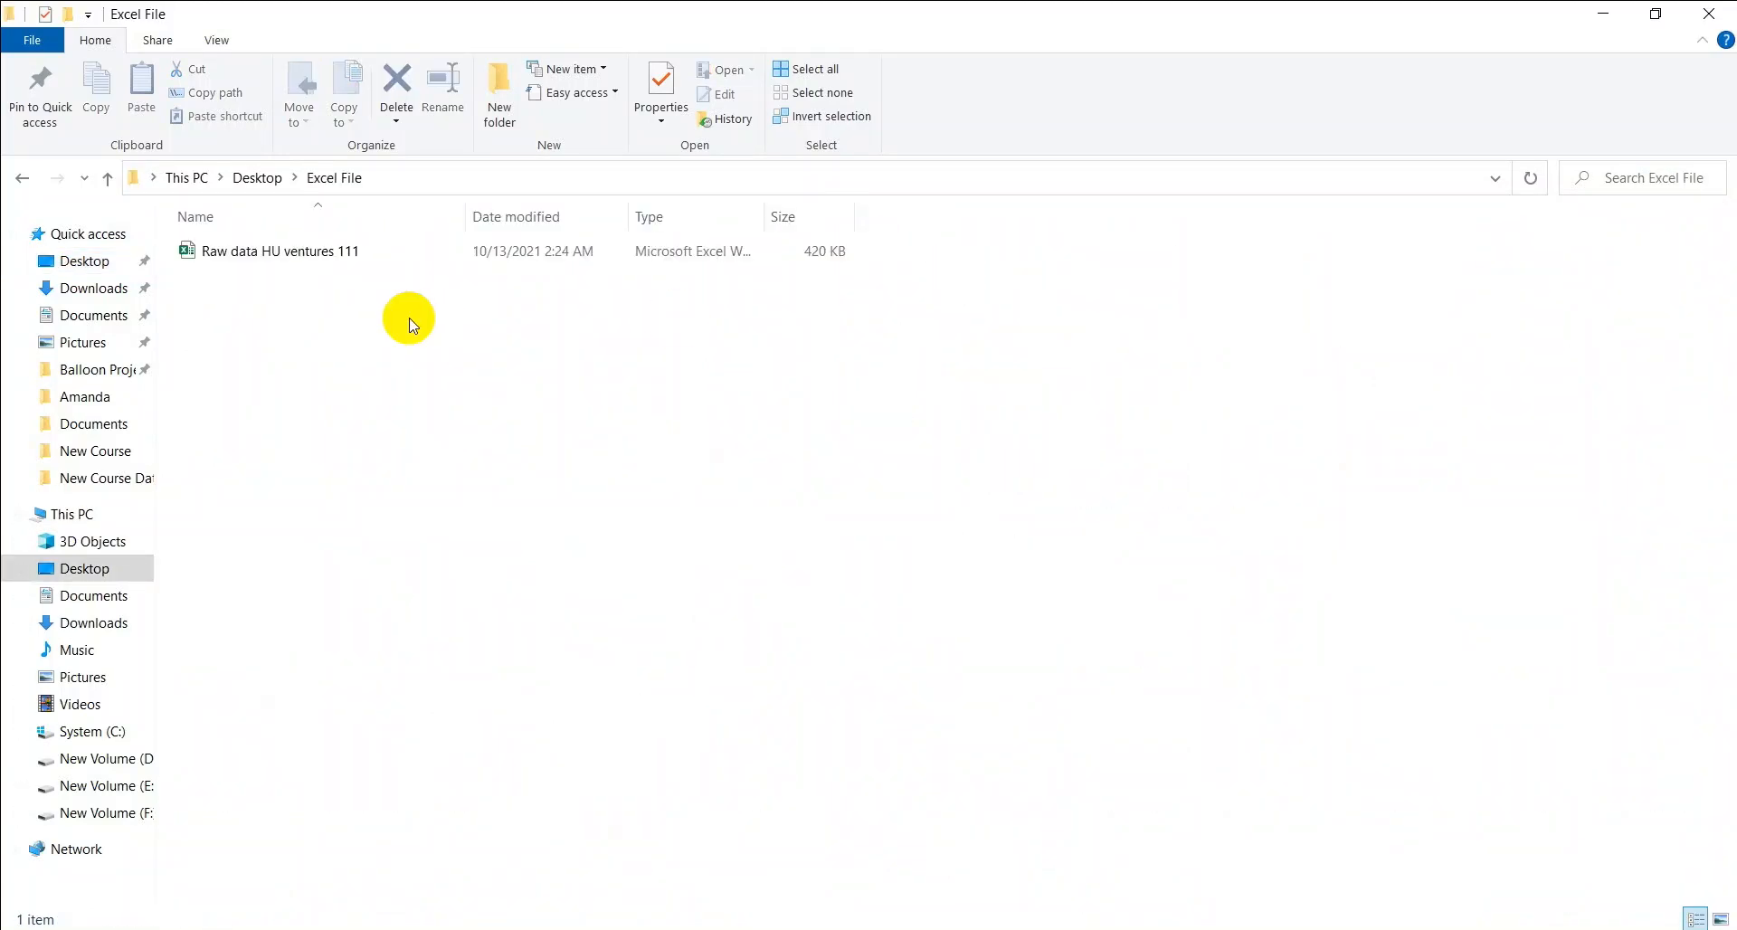
{"action": "left_click", "coordinate": [111, 398]}
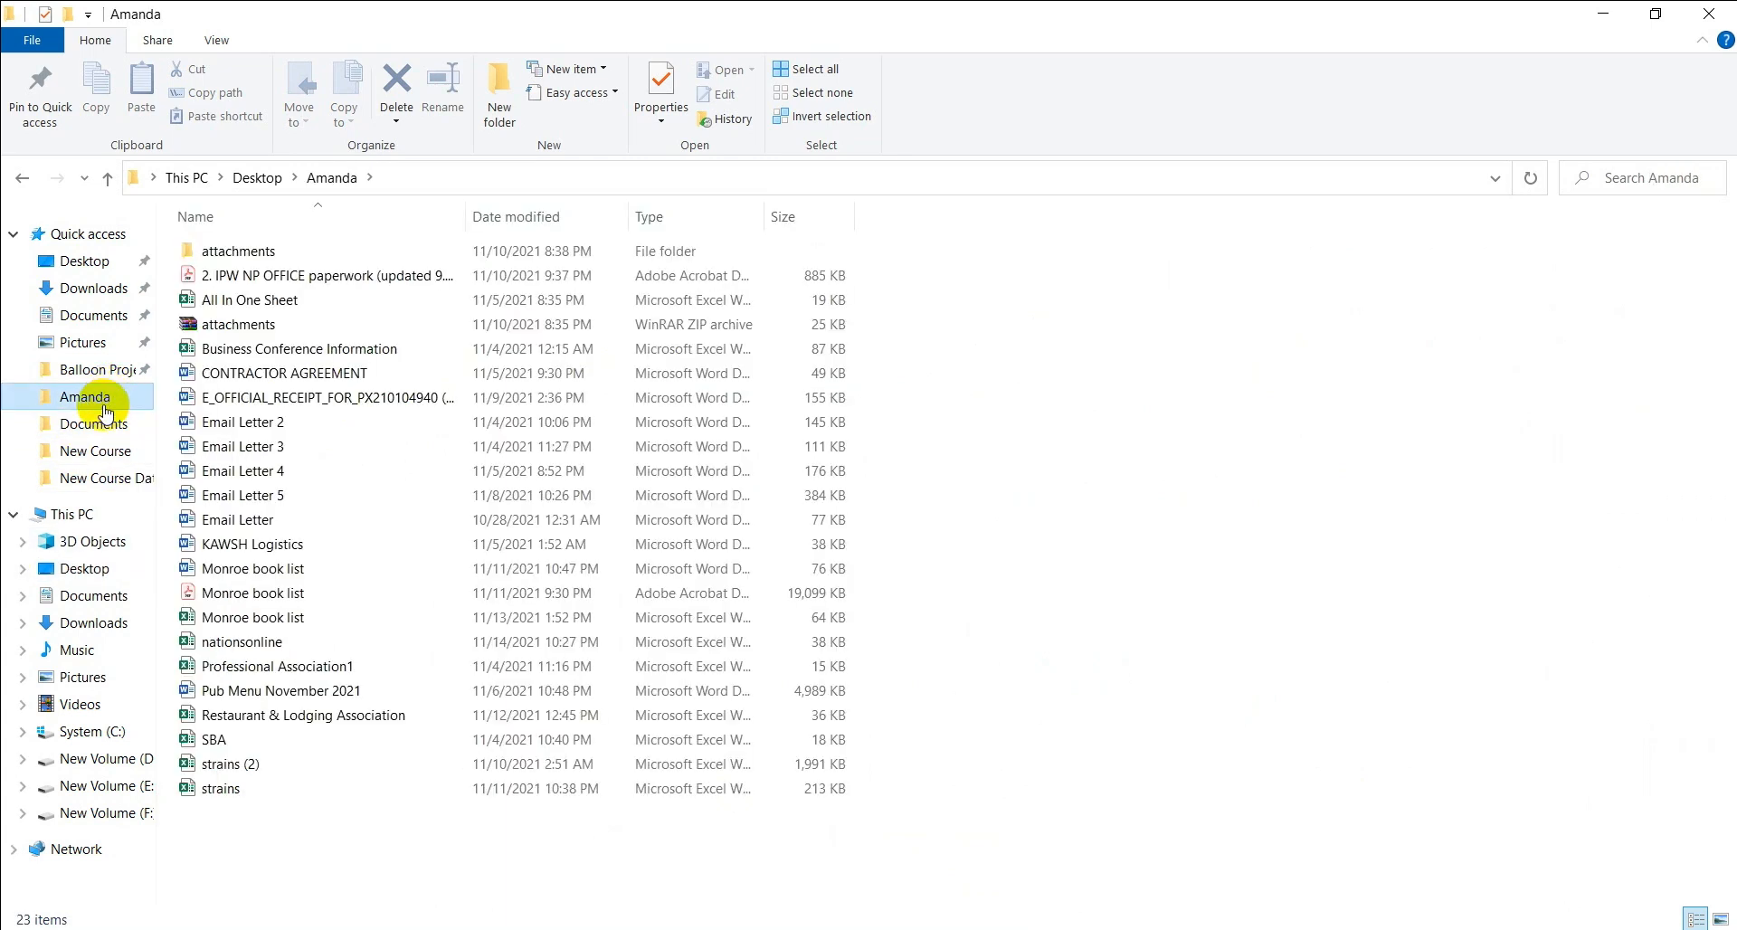
{"action": "left_click", "coordinate": [104, 474]}
{"action": "left_click", "coordinate": [103, 451]}
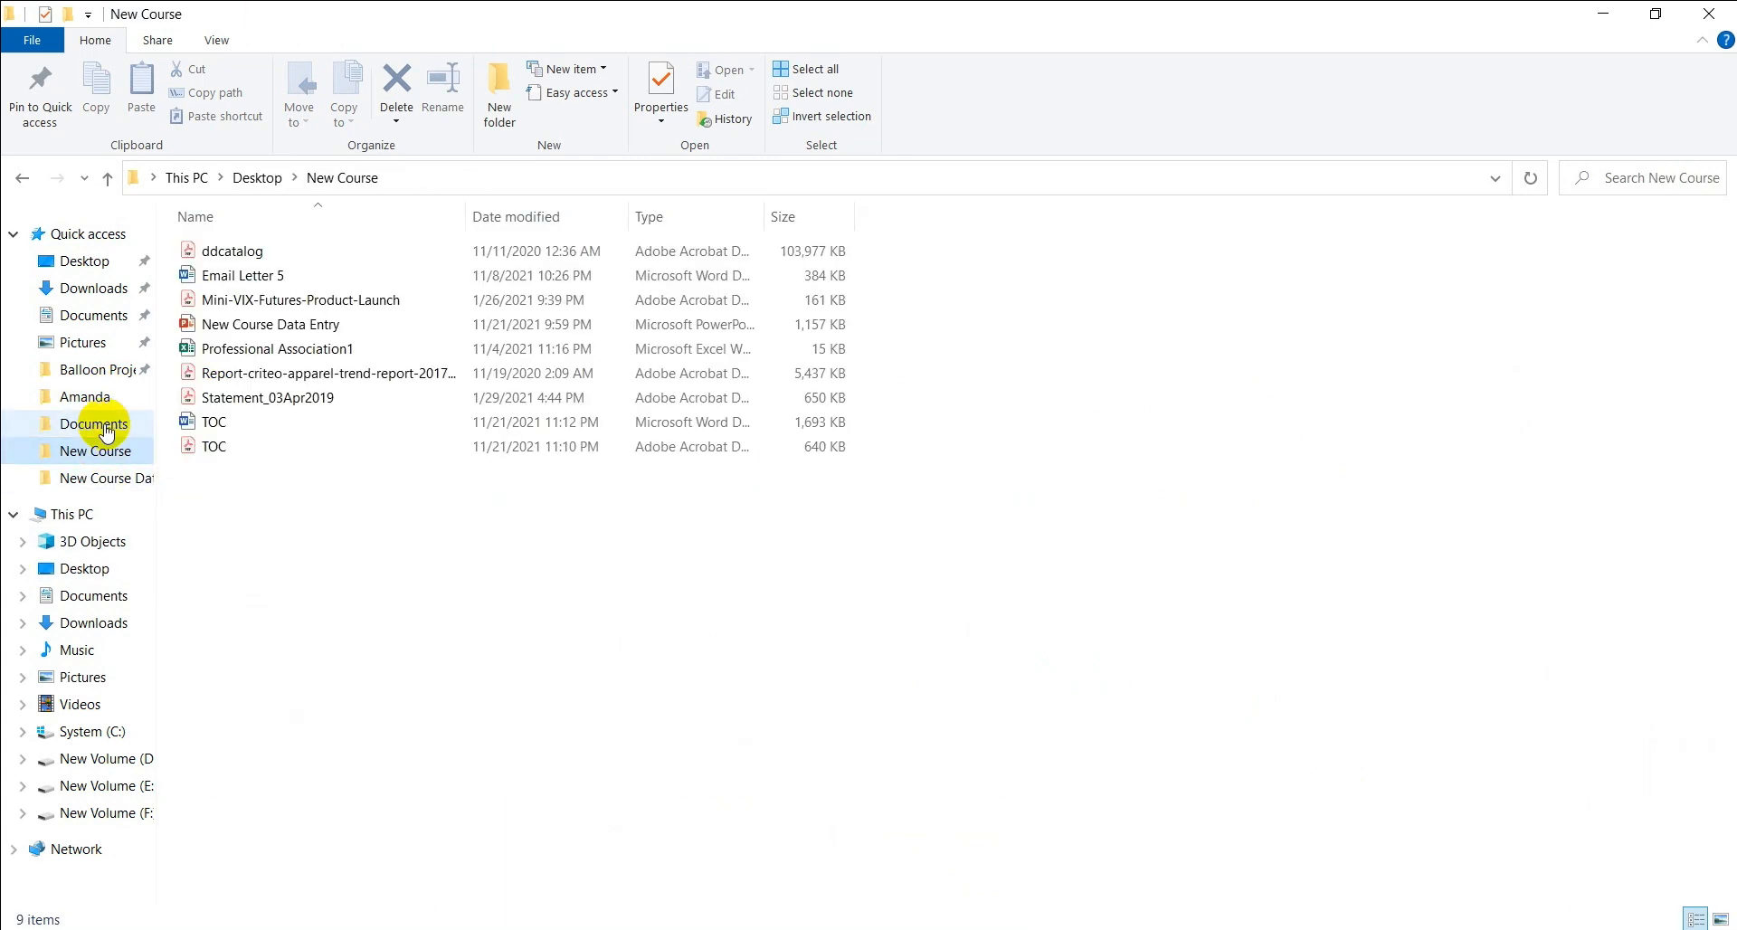
{"action": "left_click", "coordinate": [105, 433]}
{"action": "scroll", "coordinate": [412, 543], "scroll_direction": "down", "scroll_amount": 8}
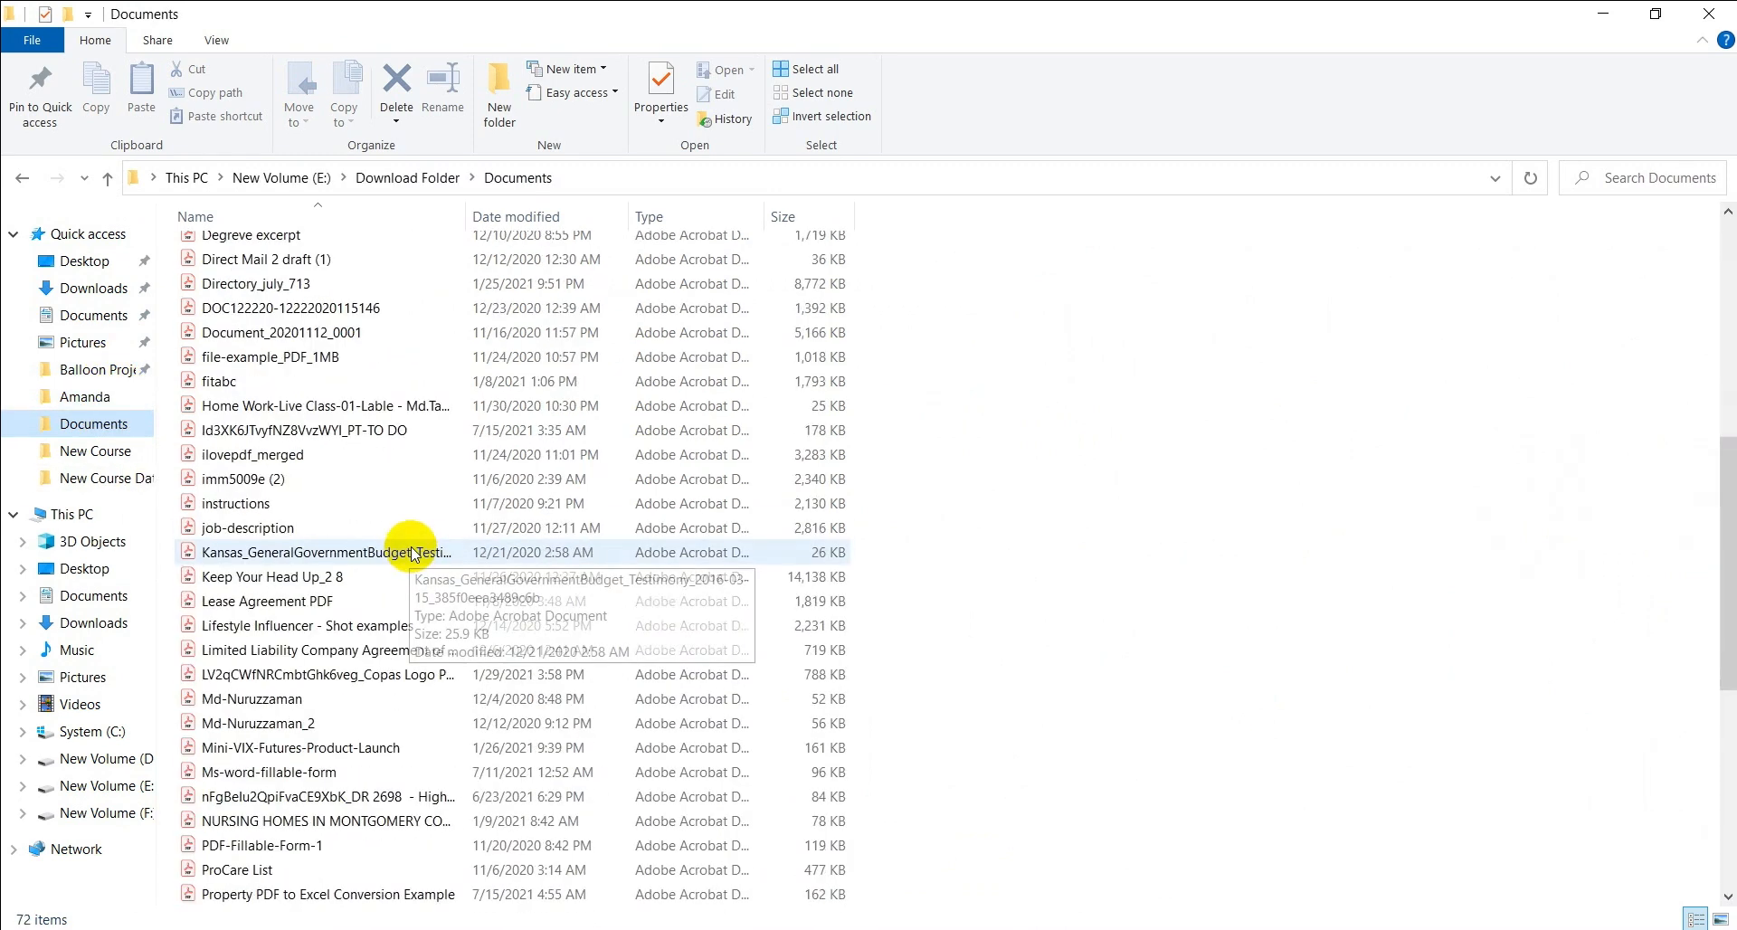
Switch back to Chrome and open My Drive in Google Drive in a new tab
{"action": "key", "text": "alt+Tab"}
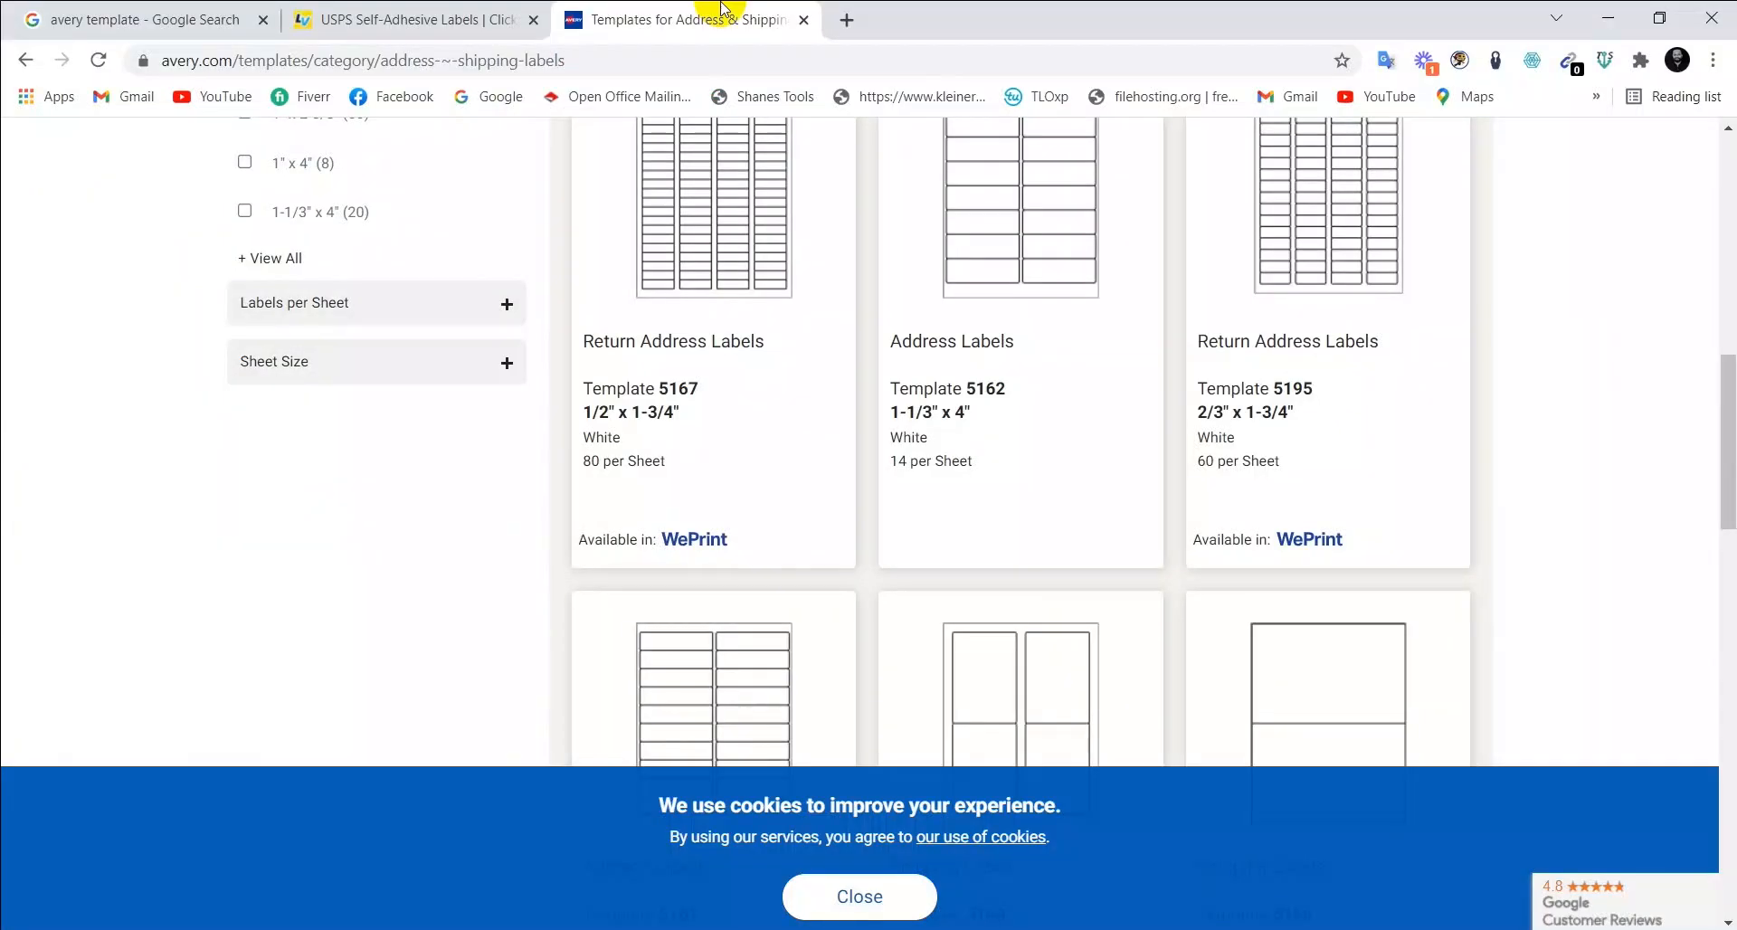
{"action": "left_click", "coordinate": [846, 19]}
{"action": "type", "text": "drive.google.com/drive/my-drive"}
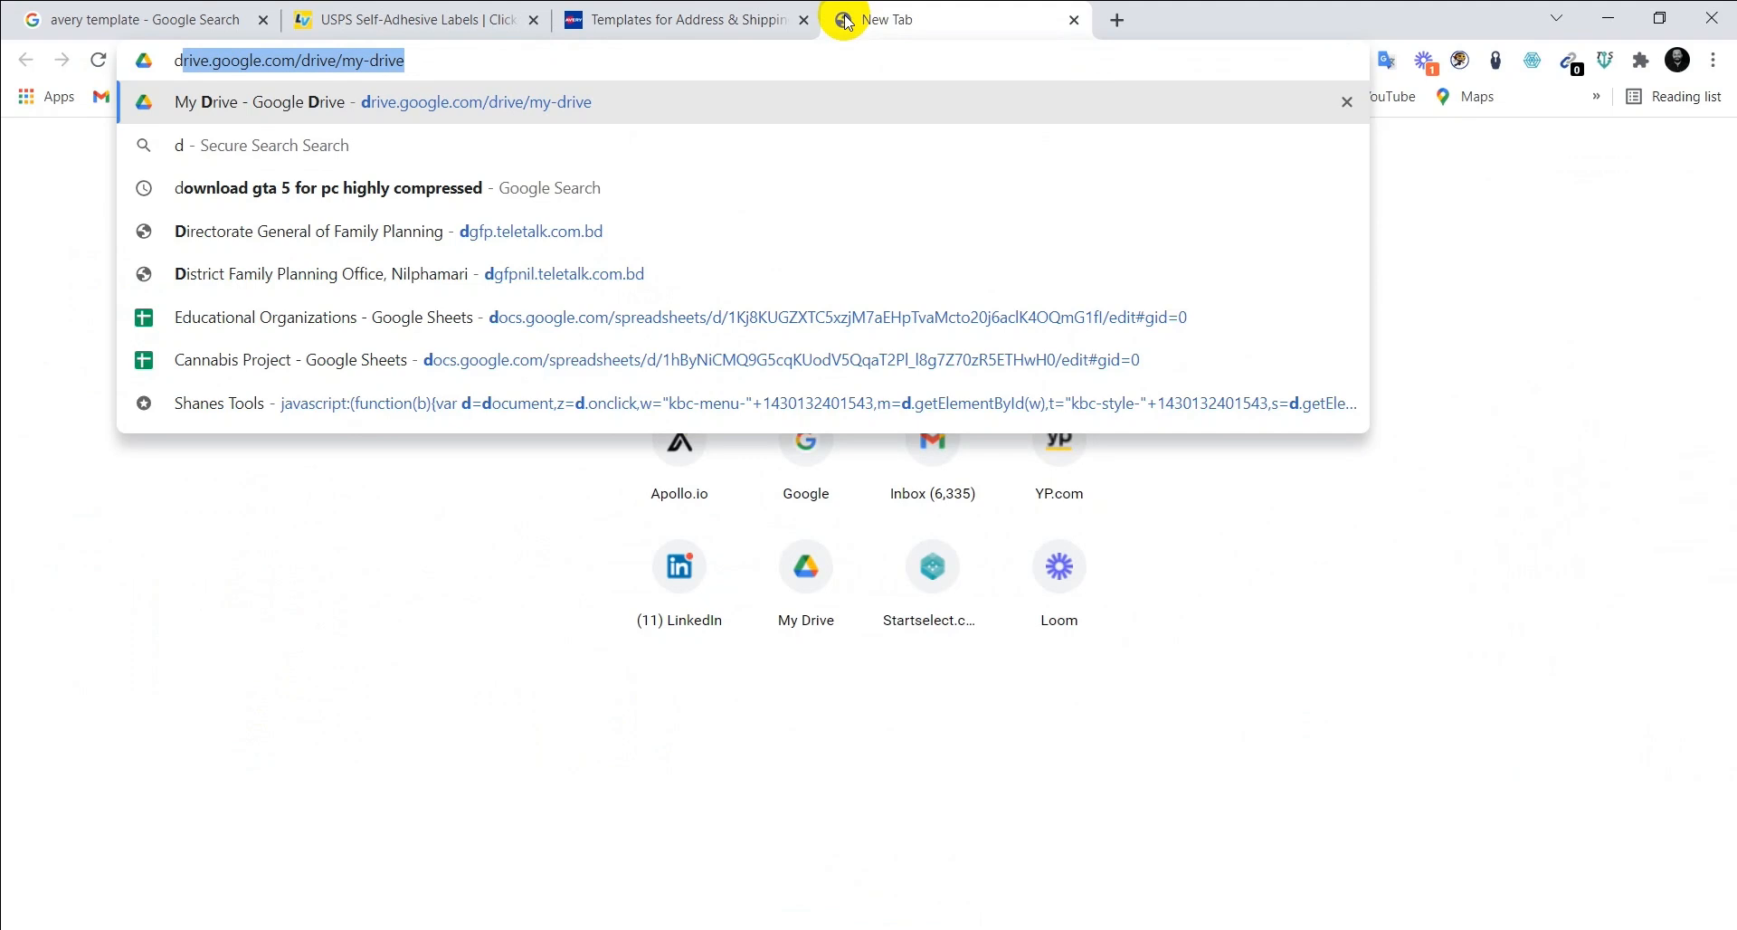
{"action": "key", "text": "Return"}
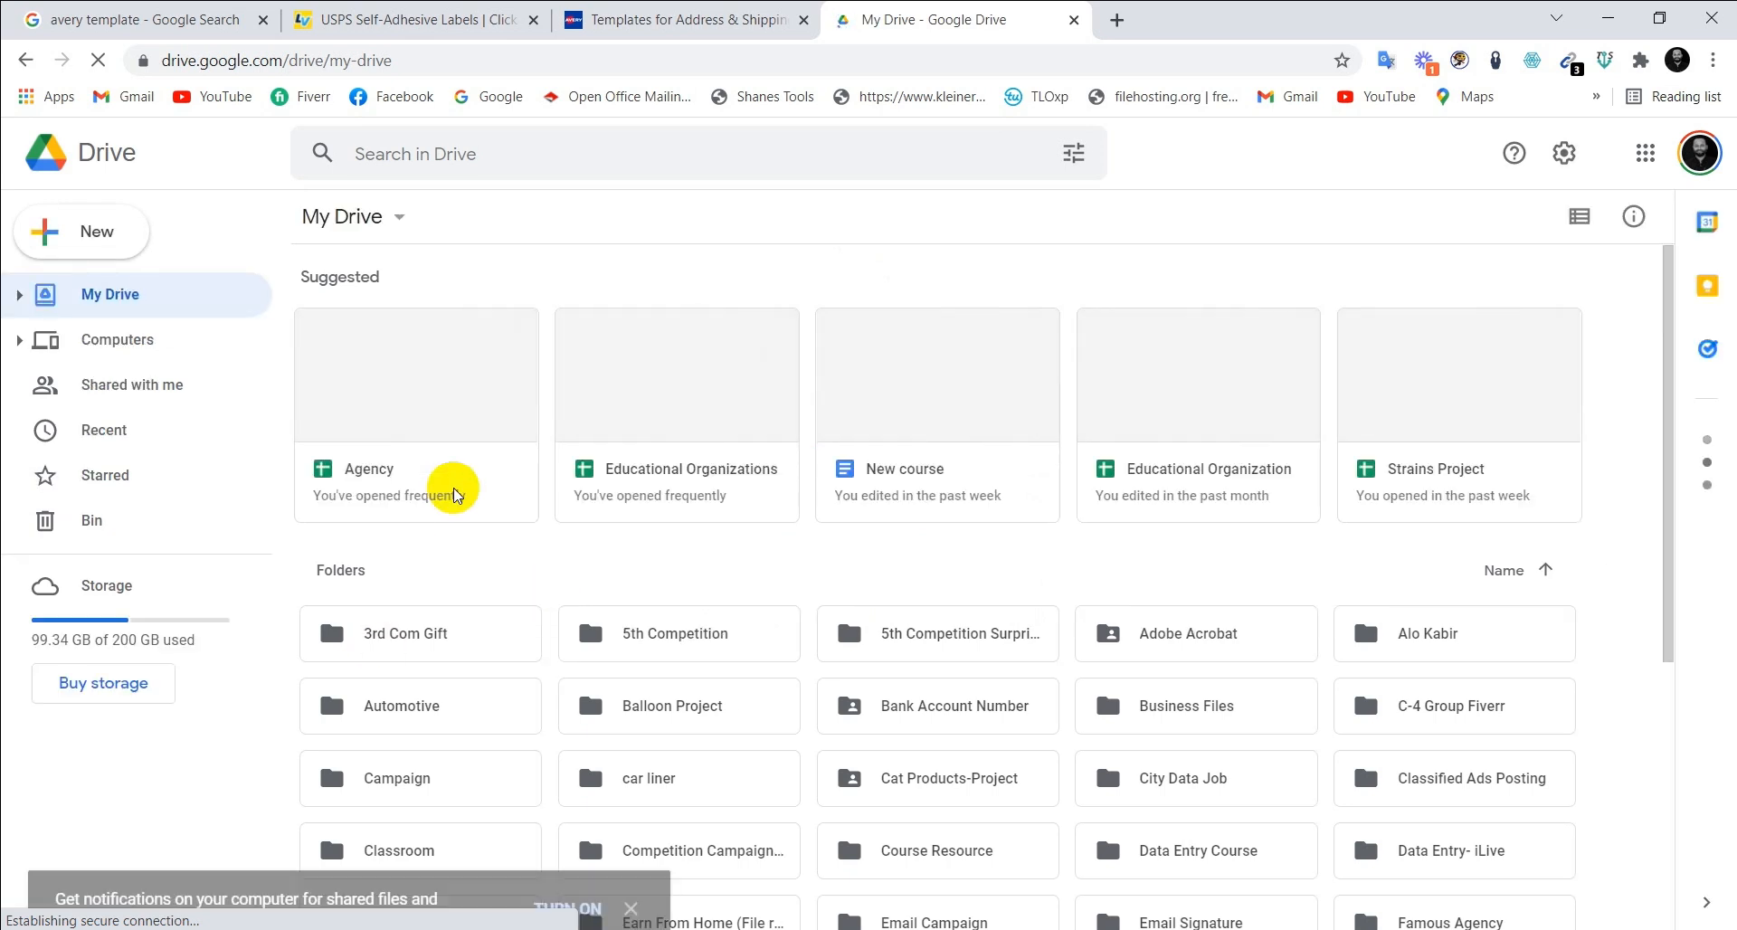
Open the suggested Educational Organizations spreadsheet from Drive and close the My Drive tab
{"action": "left_click", "coordinate": [721, 421]}
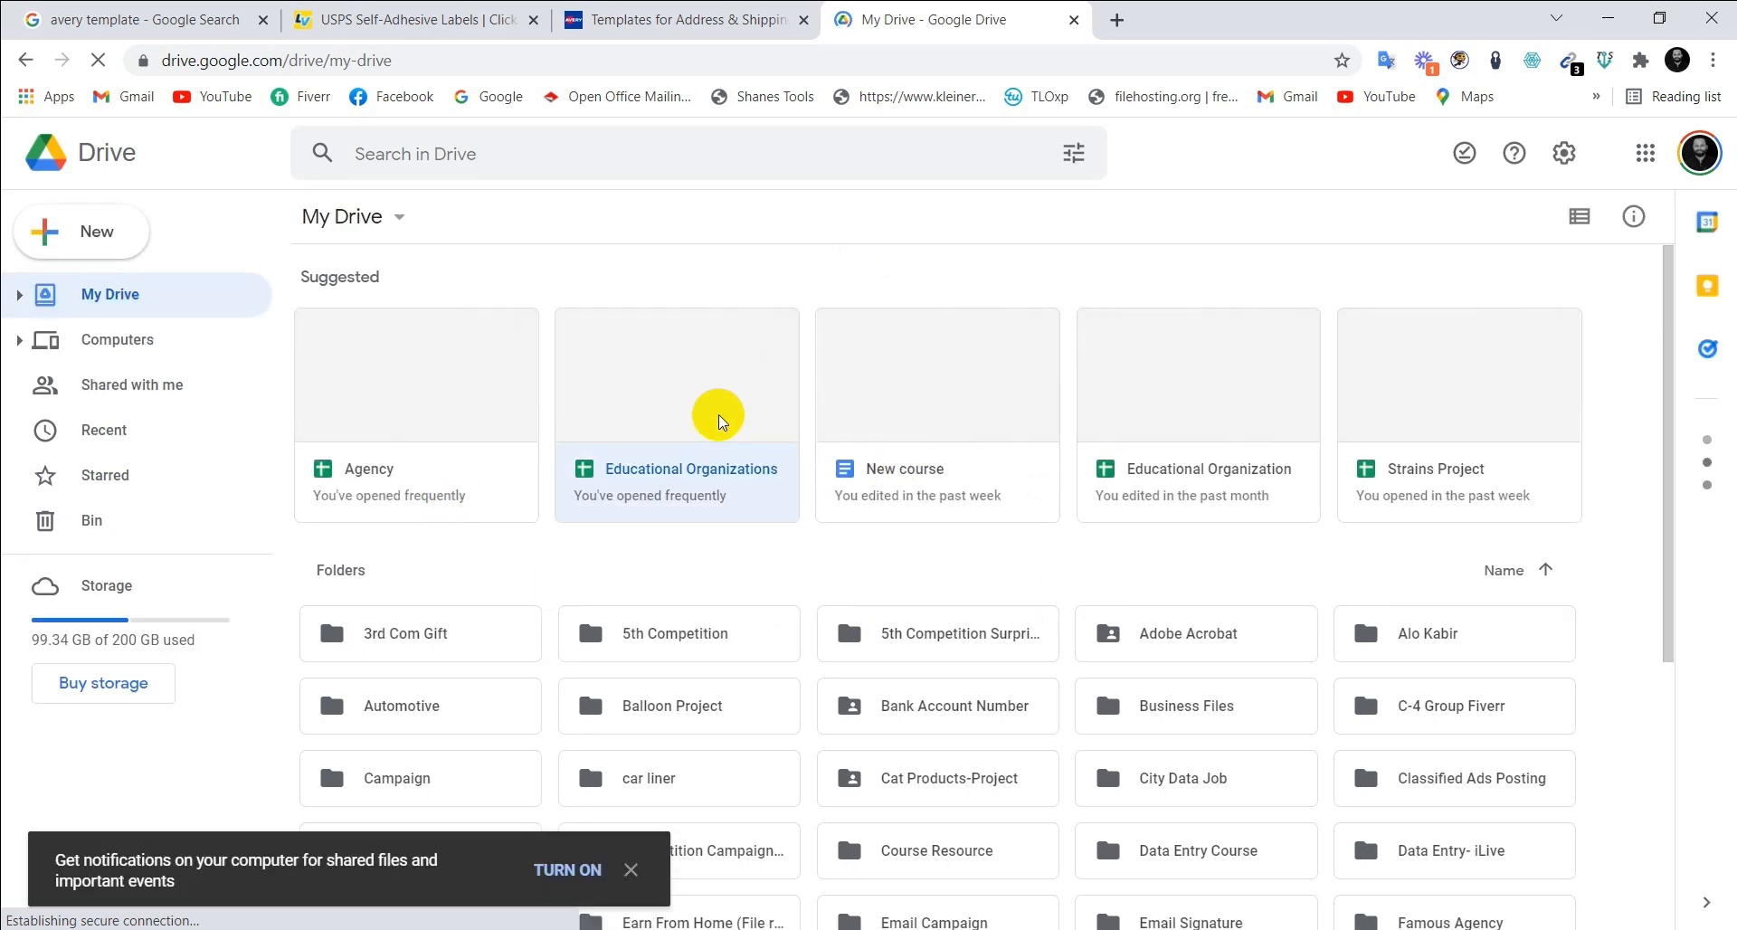
{"action": "double_click", "coordinate": [721, 420]}
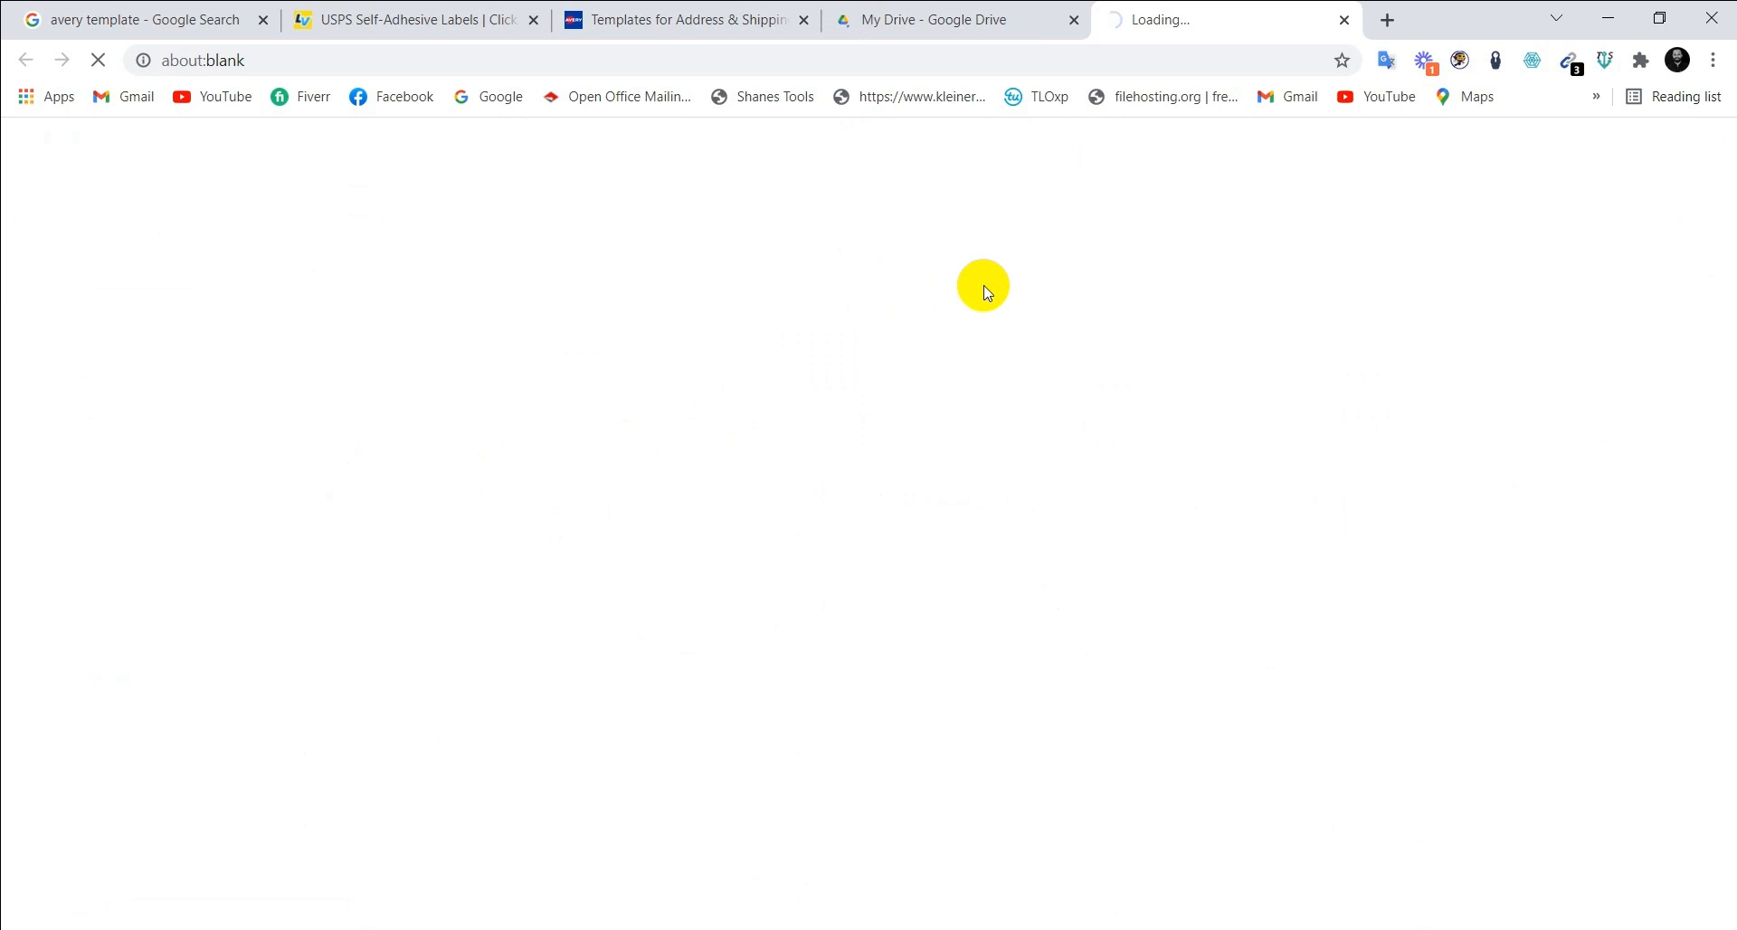
{"action": "left_click", "coordinate": [1061, 20]}
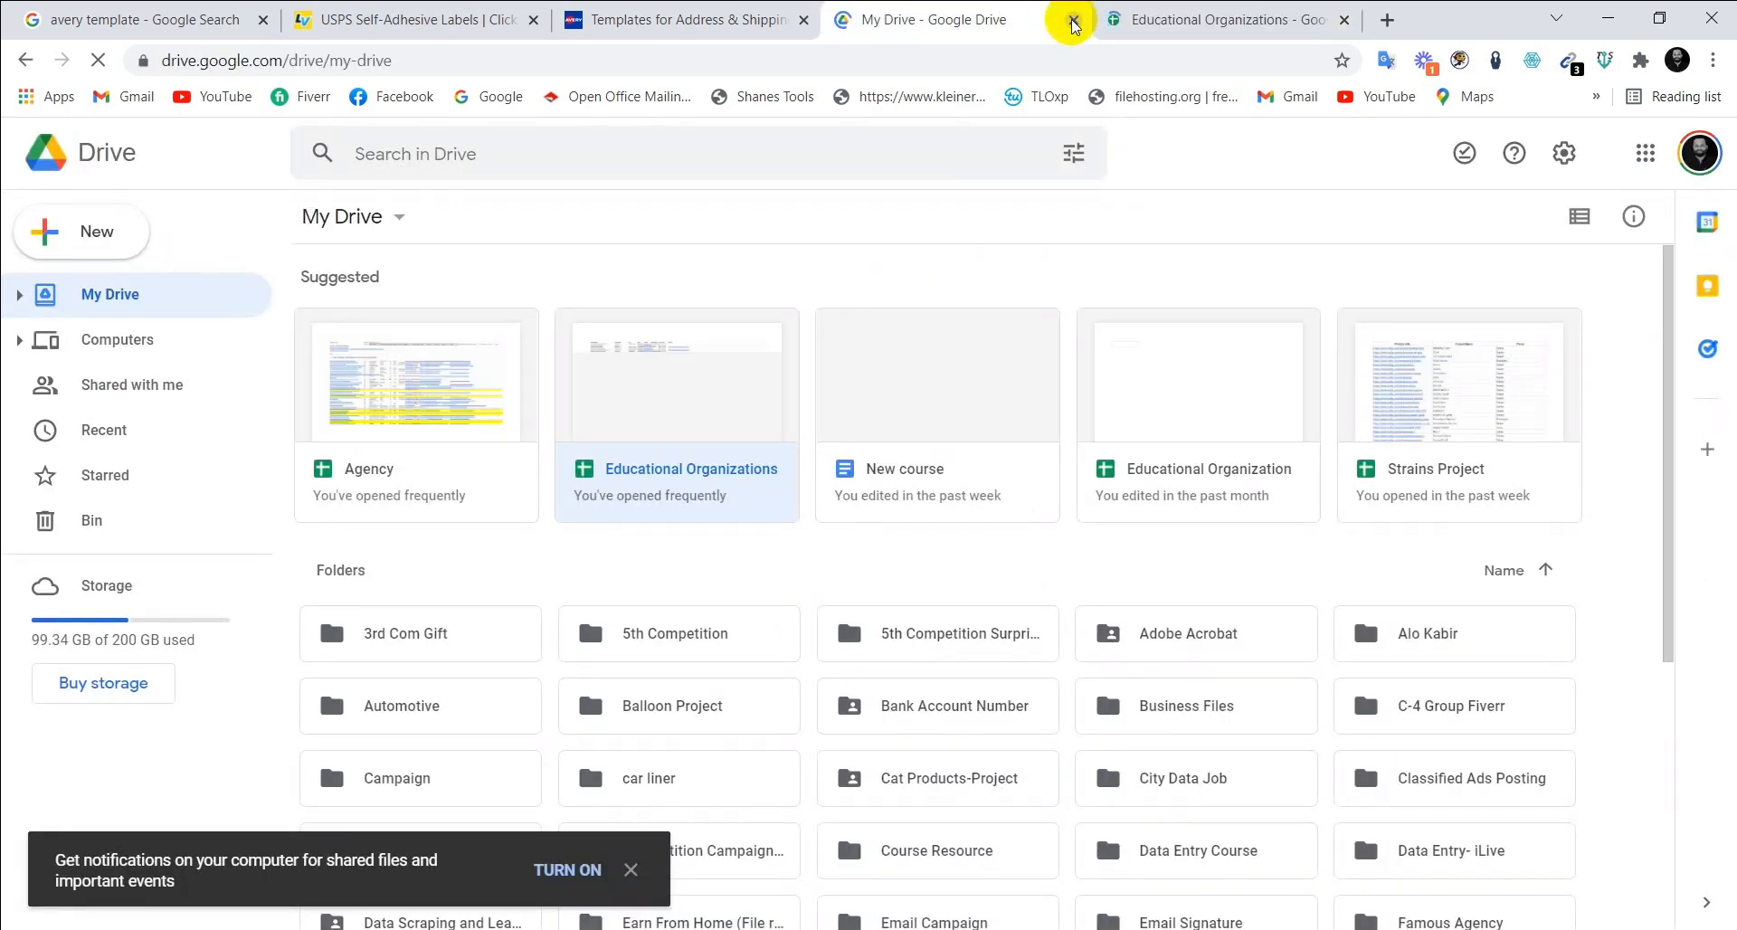
{"action": "left_click", "coordinate": [1072, 20]}
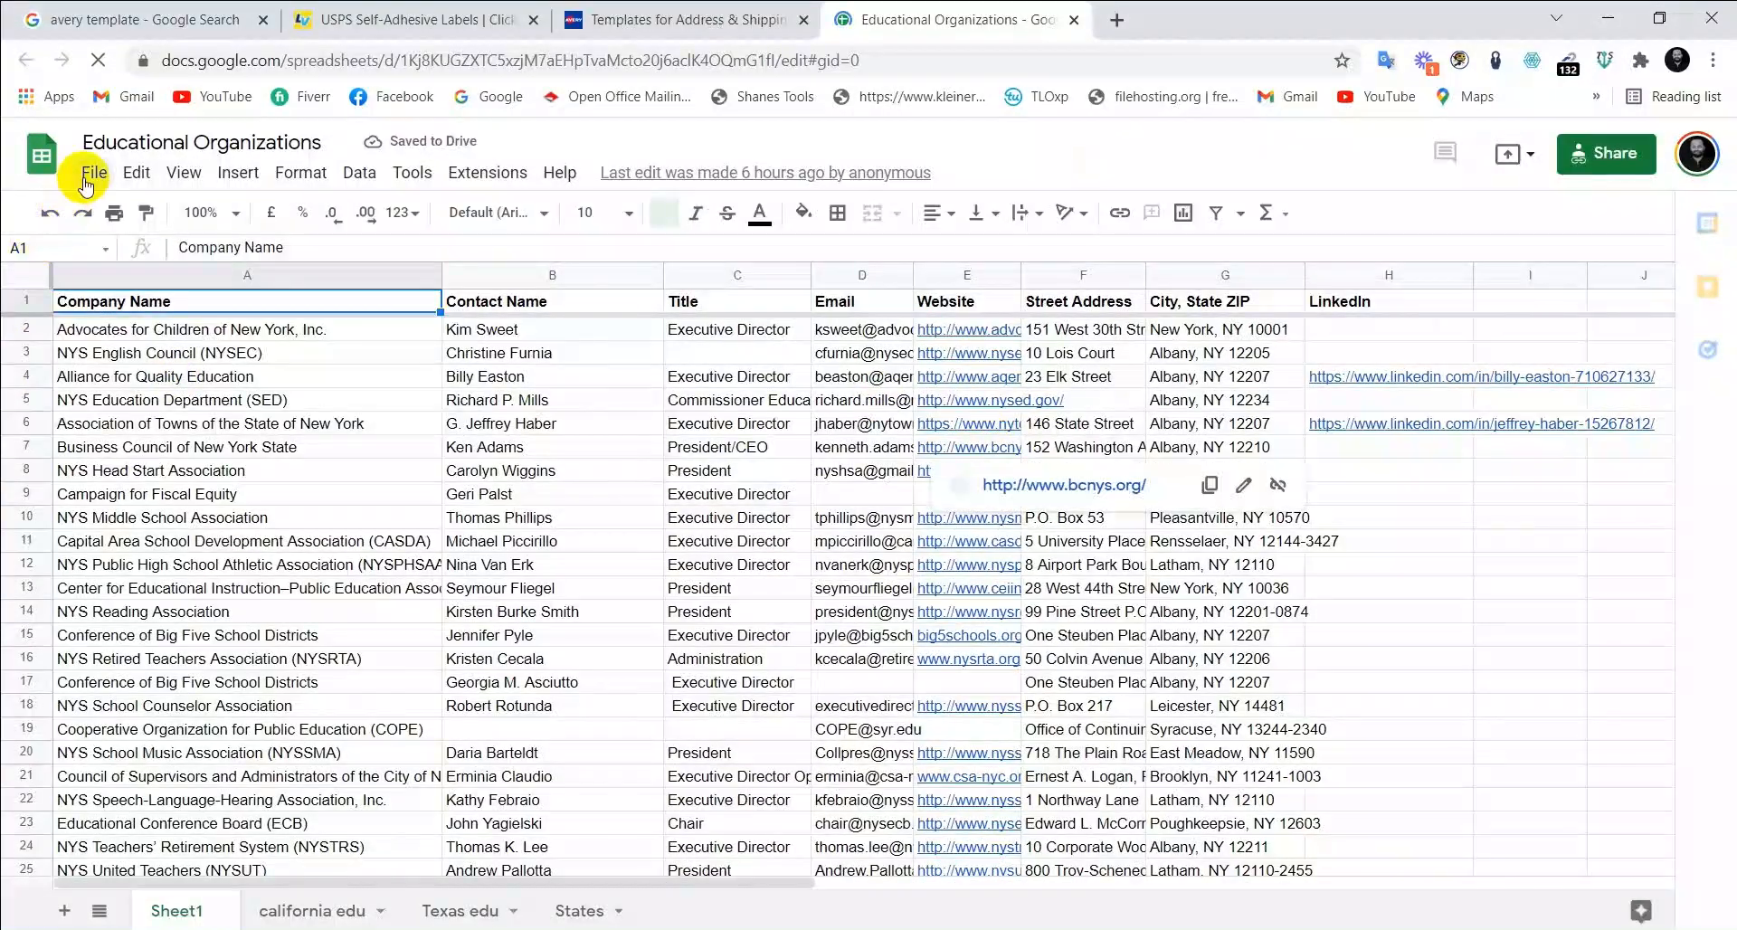
Download the spreadsheet as a Microsoft Excel worksheet named Educational Organizations into the New Course folder
{"action": "left_click", "coordinate": [86, 181]}
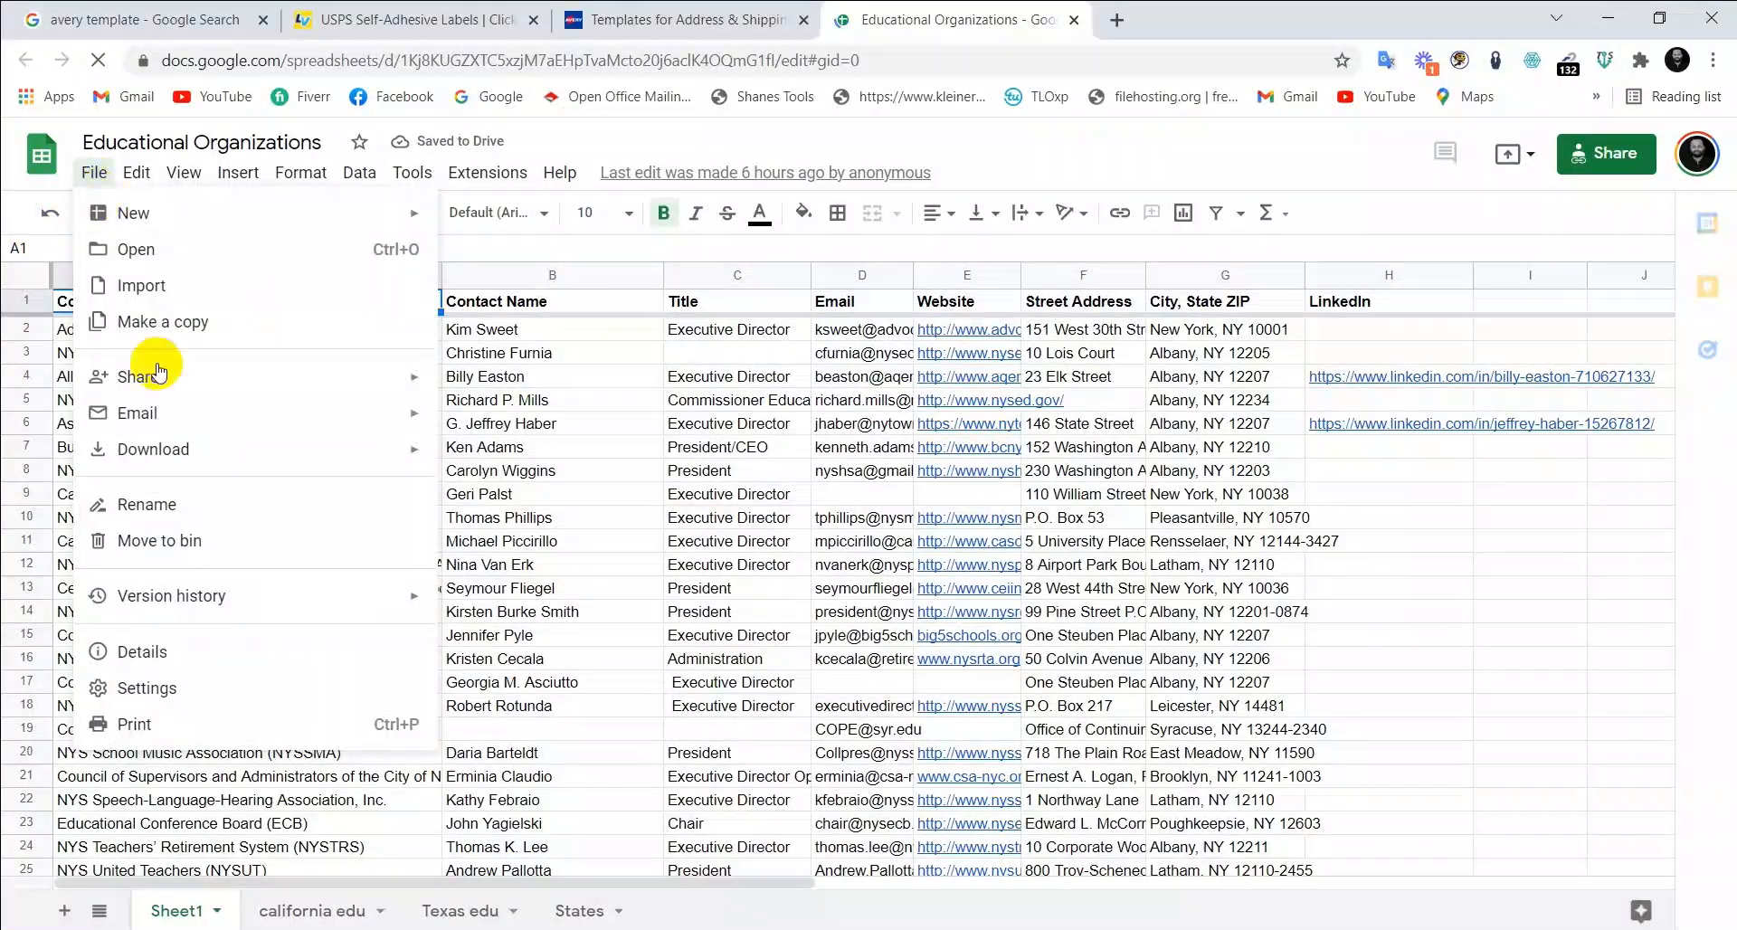
{"action": "mouse_move", "coordinate": [225, 453]}
{"action": "left_click", "coordinate": [608, 459]}
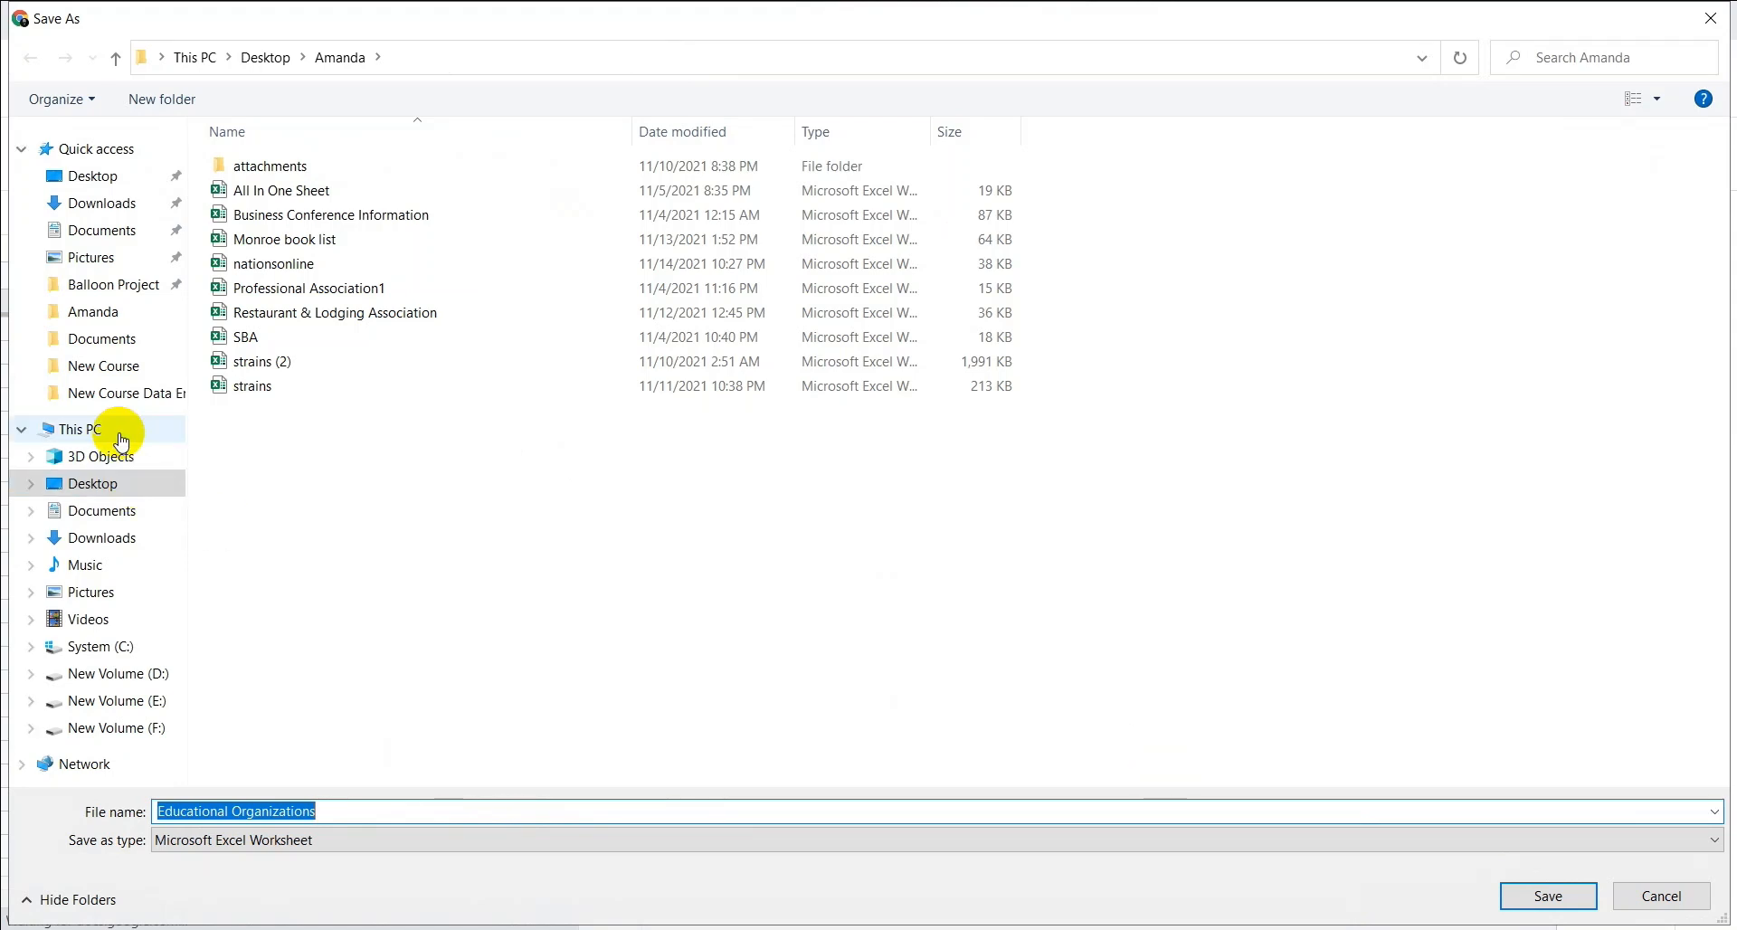
{"action": "left_click", "coordinate": [117, 365]}
{"action": "left_click", "coordinate": [1526, 895]}
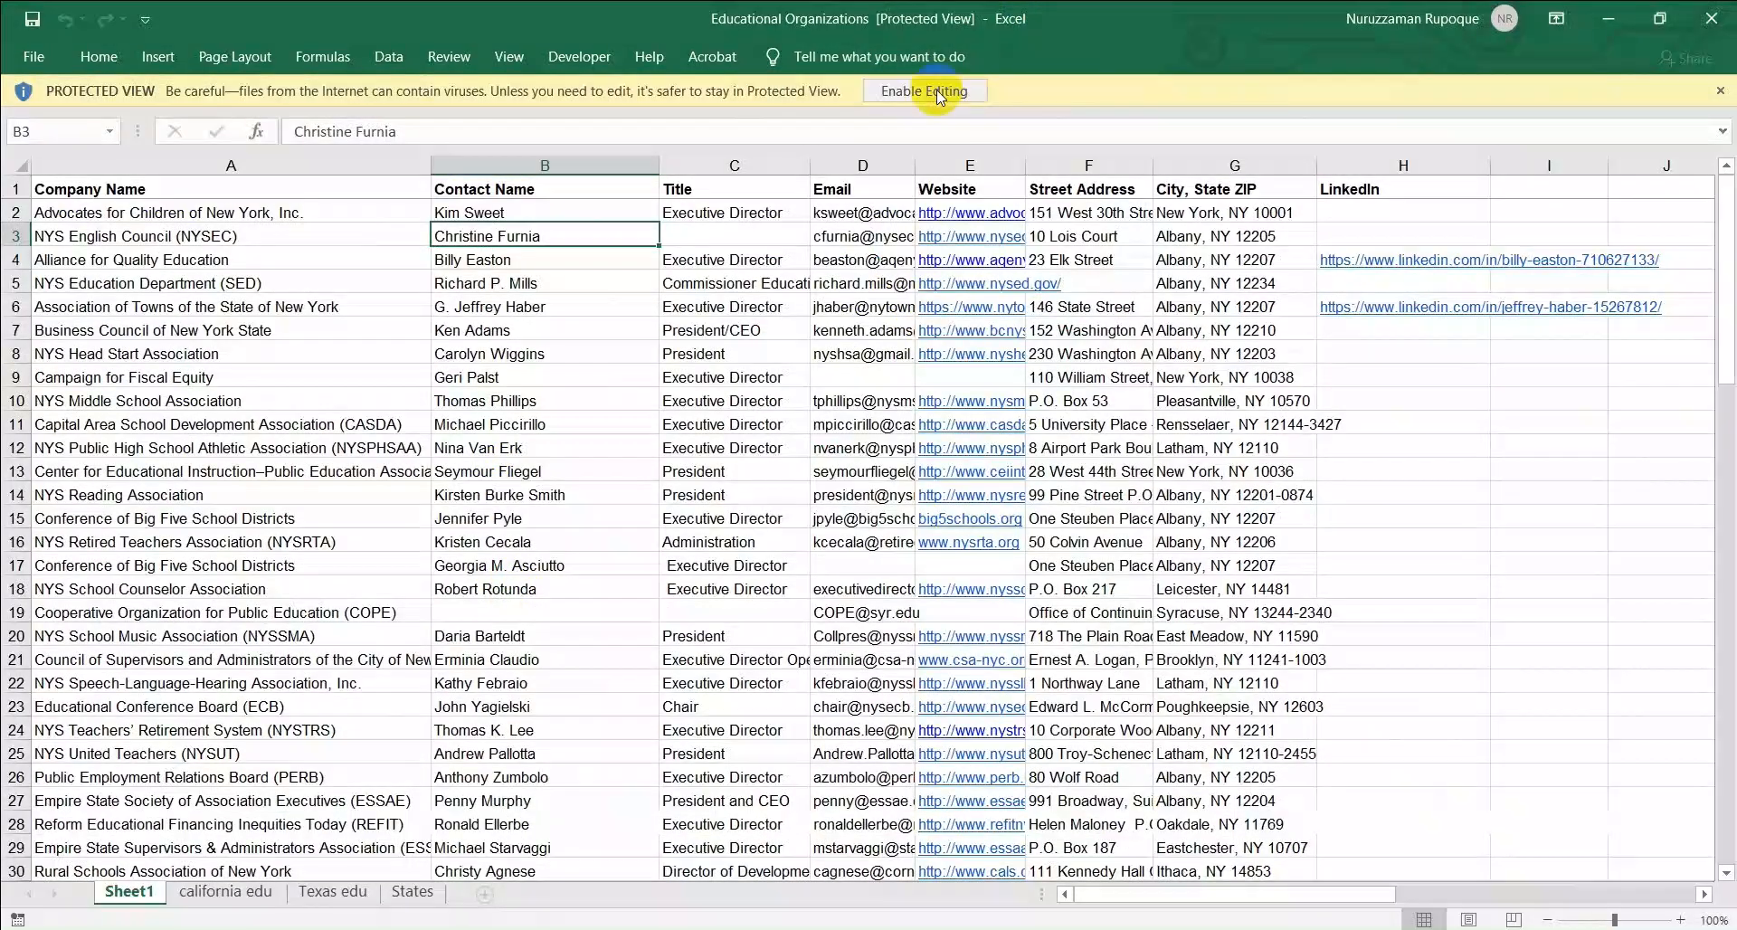
Enable editing in the downloaded Educational Organizations workbook and clear the formats of all cells on Sheet1
{"action": "left_click", "coordinate": [937, 96]}
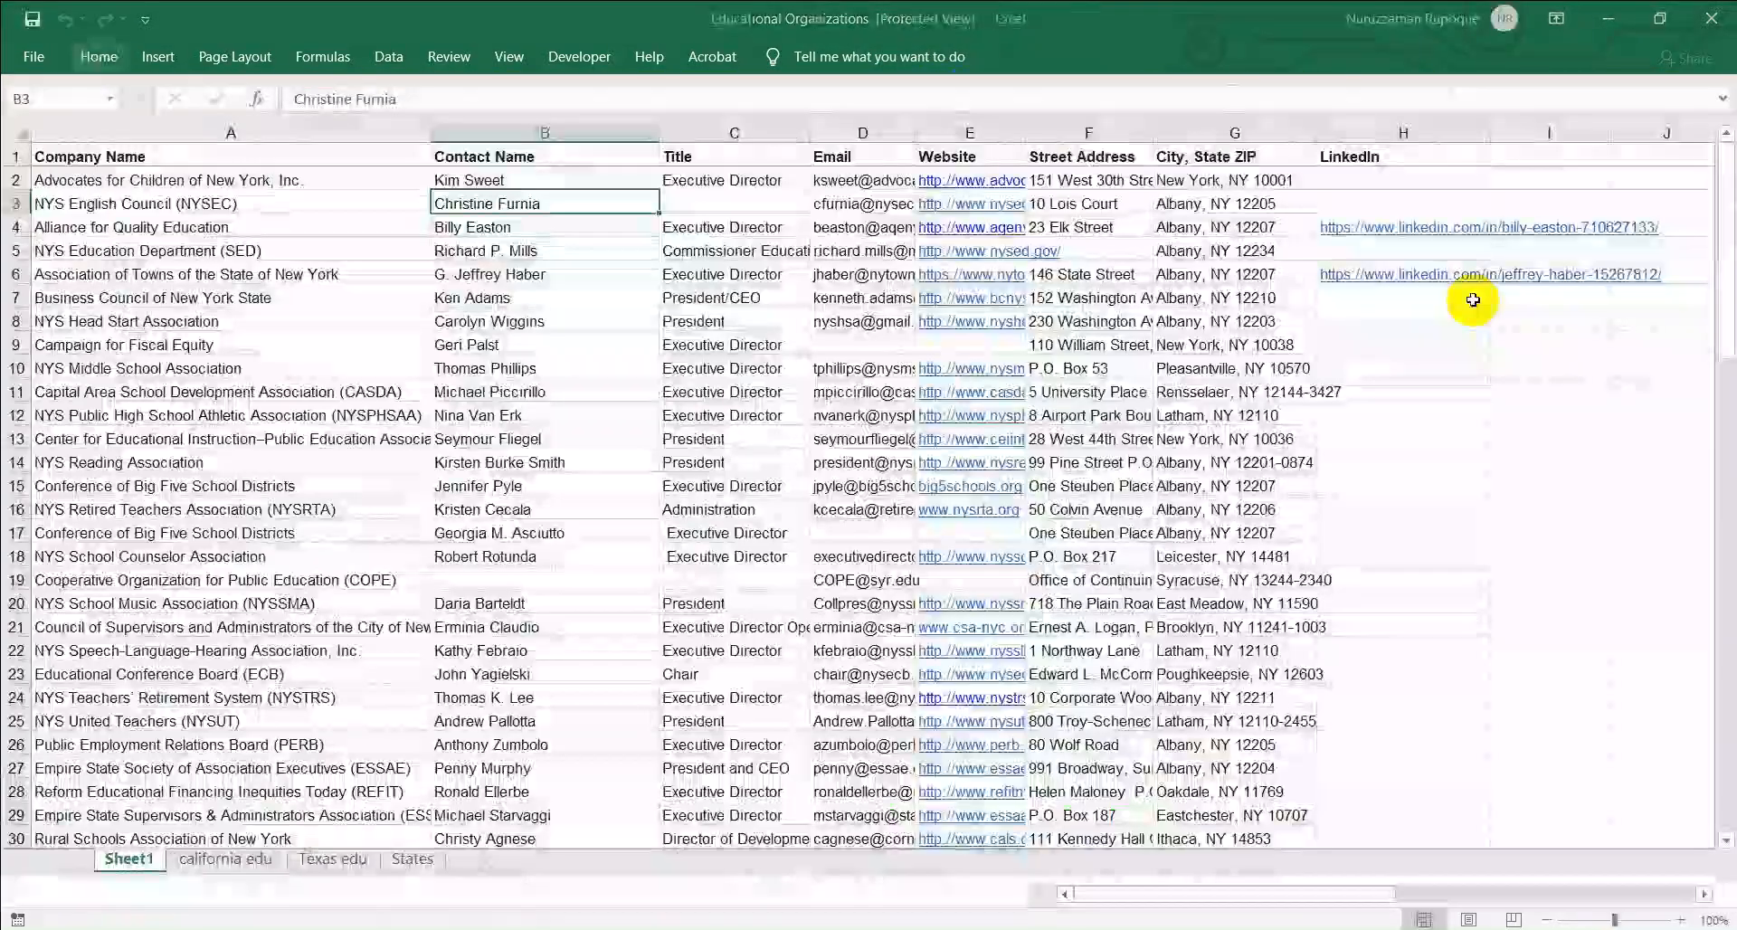
{"action": "left_click", "coordinate": [19, 235]}
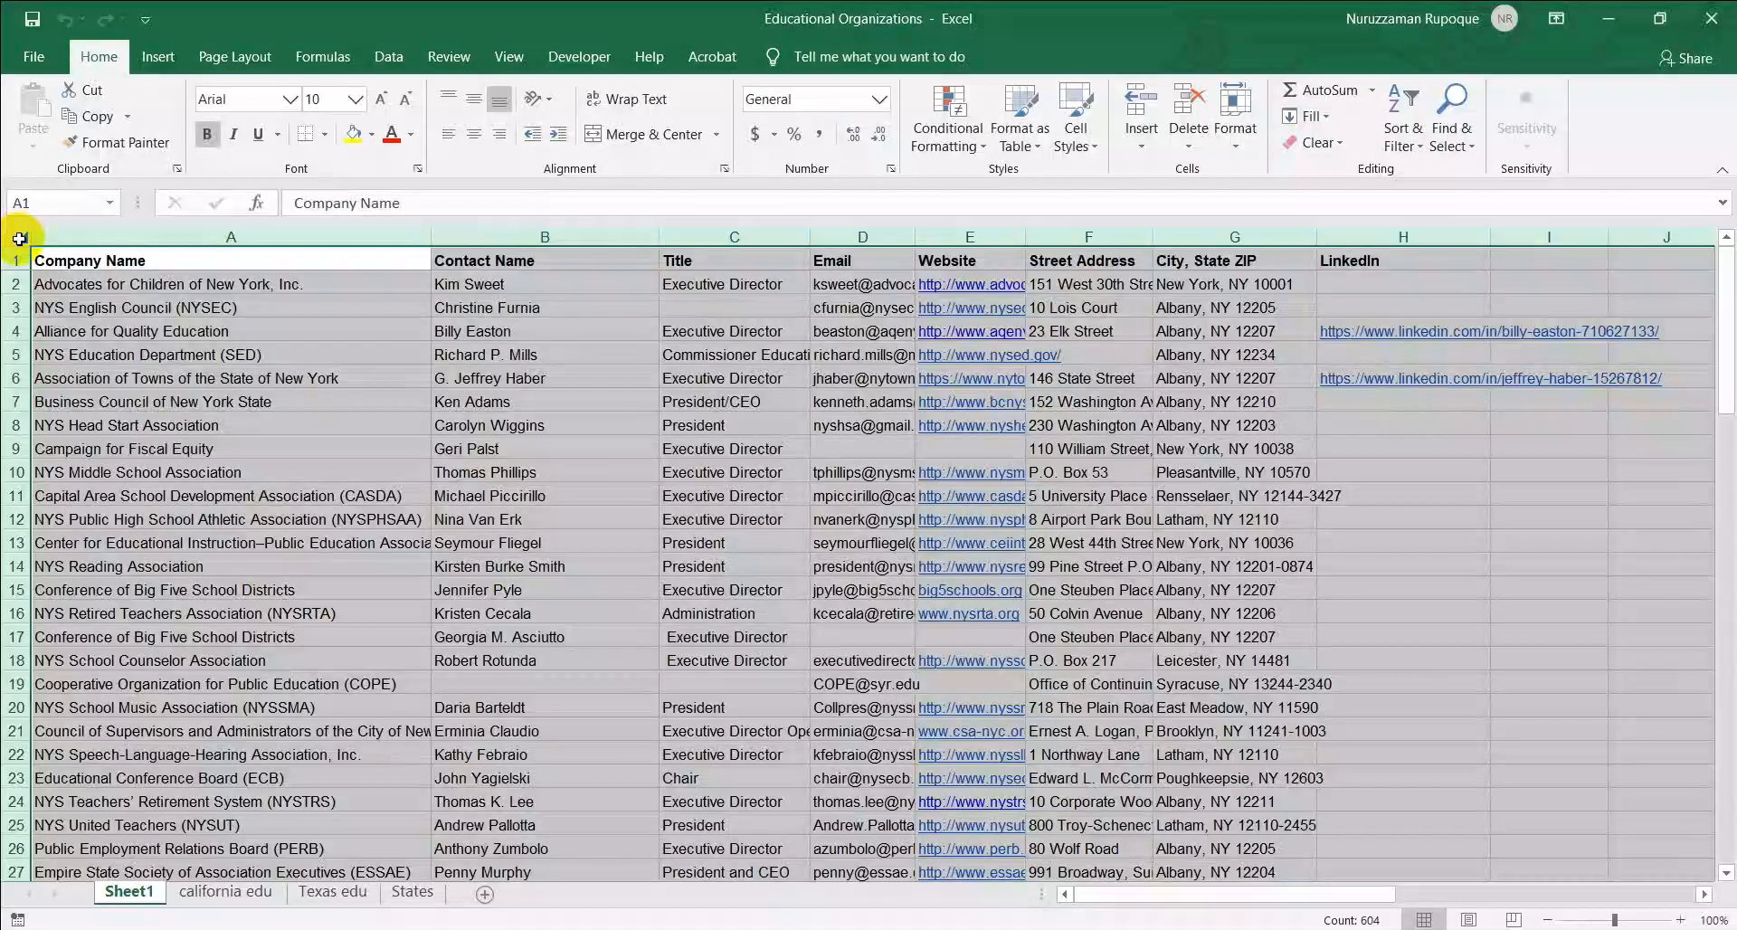
{"action": "left_click", "coordinate": [1341, 143]}
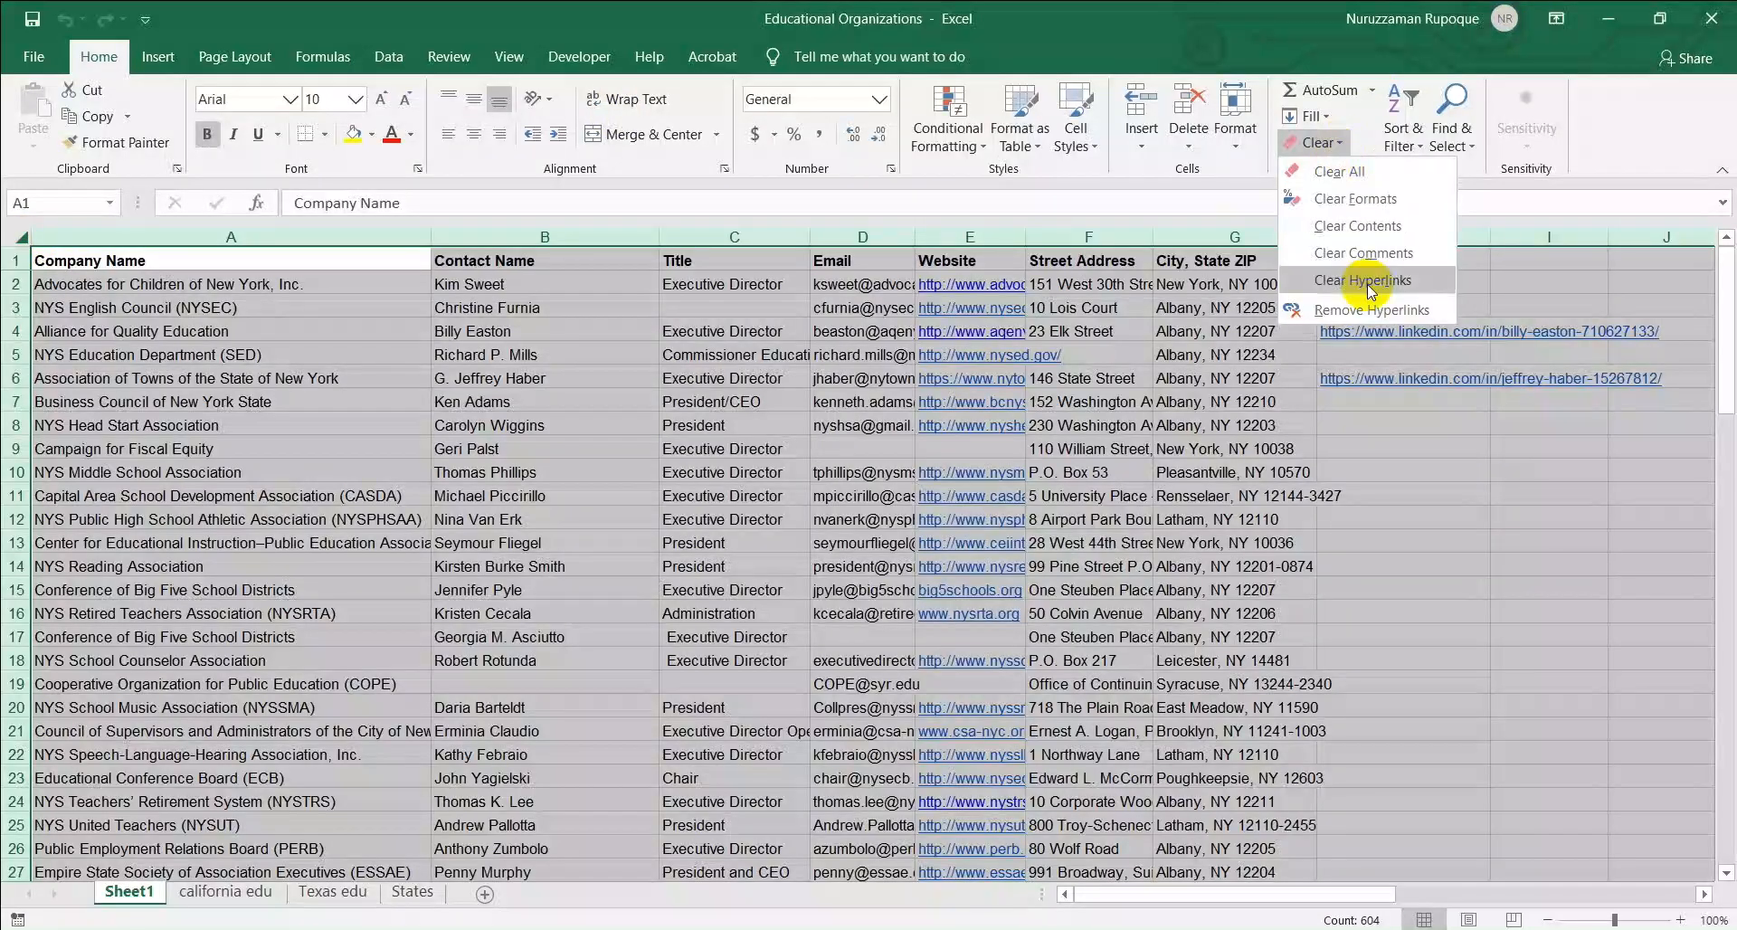
{"action": "left_click", "coordinate": [1399, 201]}
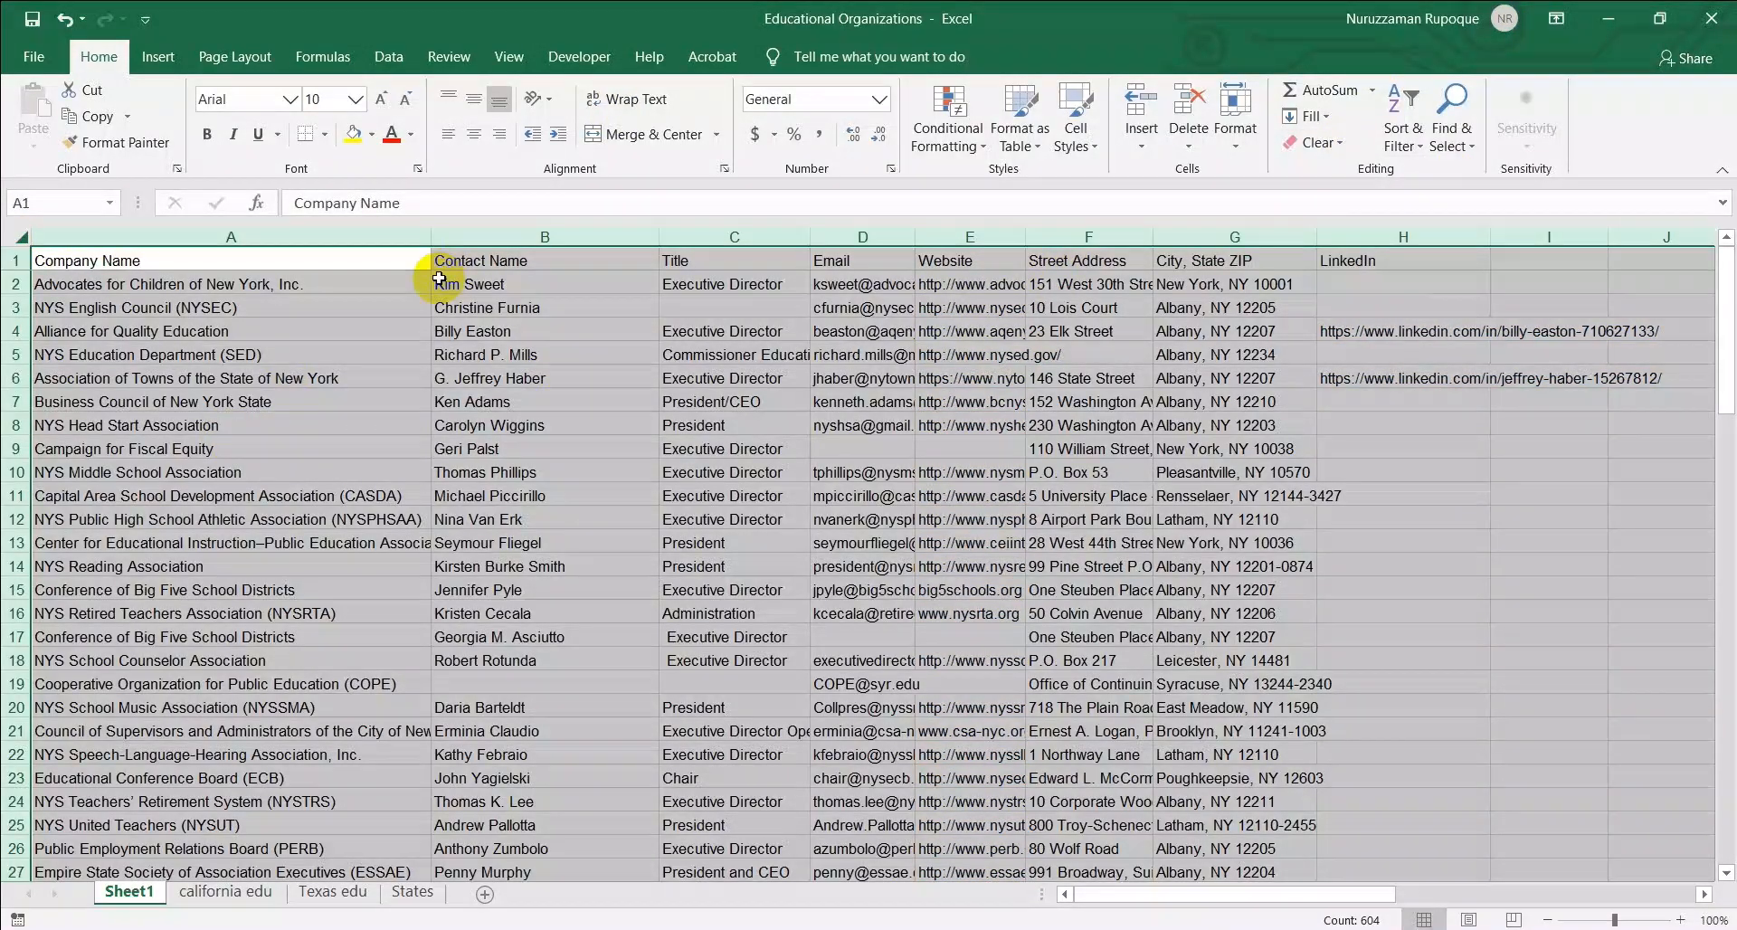
{"action": "left_click", "coordinate": [389, 307]}
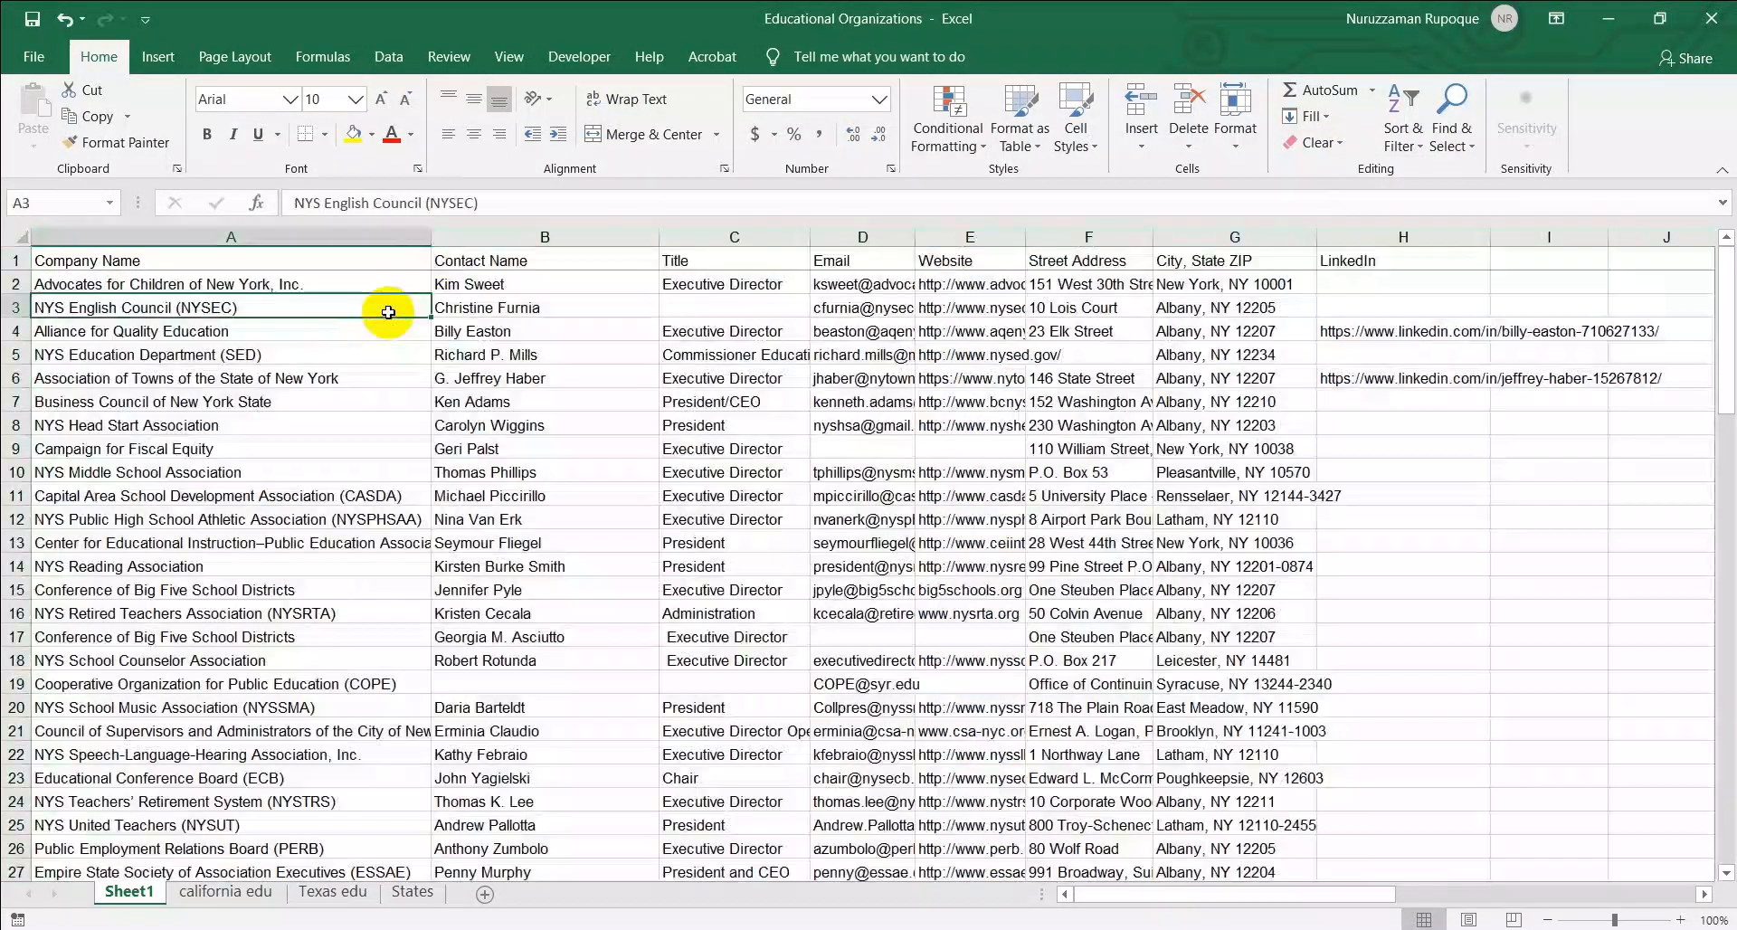
Examine the company, contact, title, email, website, street address and city/state/ZIP columns on Sheet1 for use on labels
{"action": "left_click", "coordinate": [170, 260]}
{"action": "left_click_drag", "start_coordinate": [136, 378], "coordinate": [199, 506]}
{"action": "left_click_drag", "start_coordinate": [529, 281], "coordinate": [531, 297]}
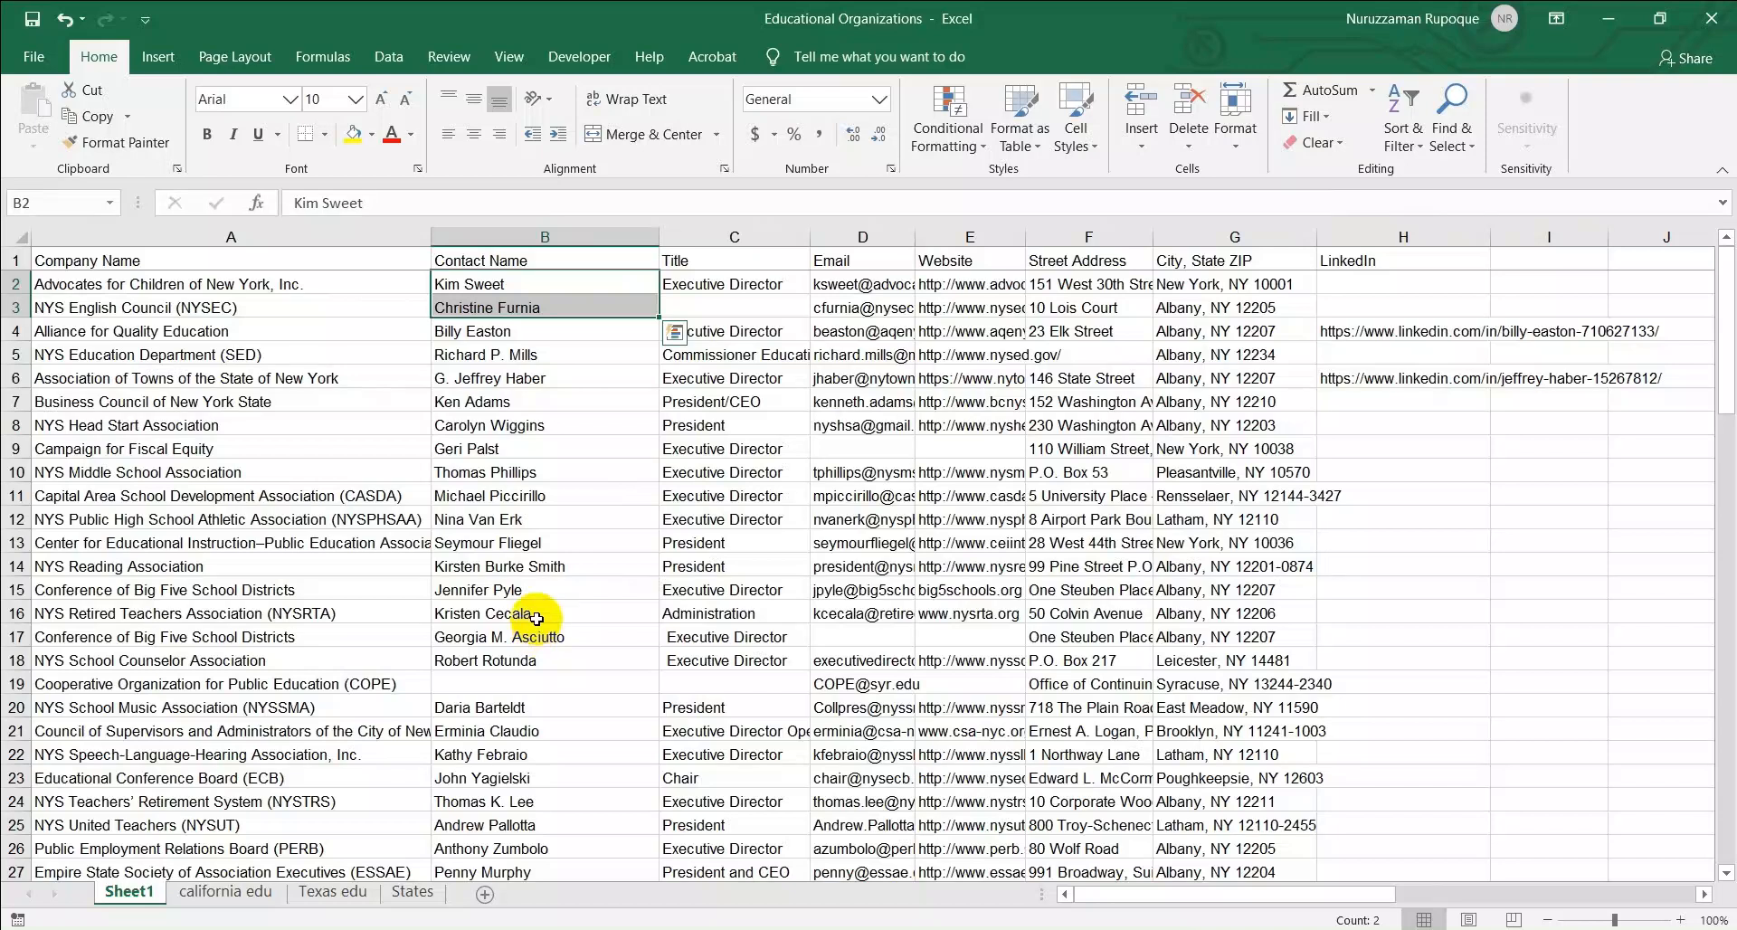
{"action": "left_click", "coordinate": [738, 234]}
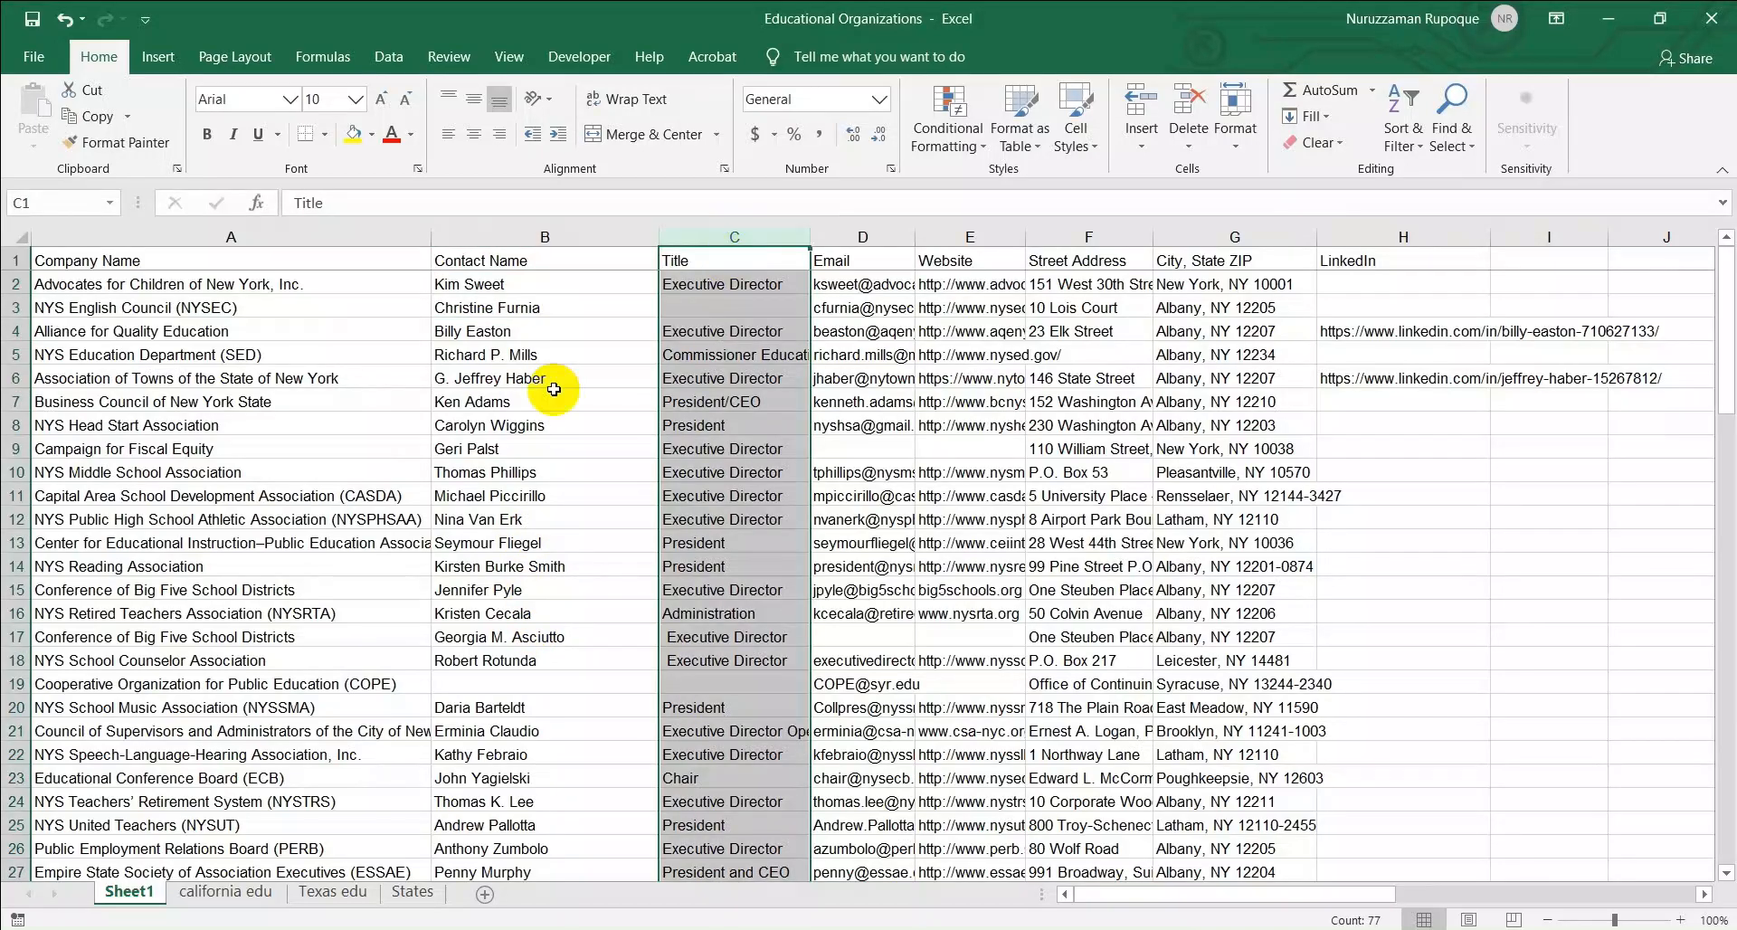
{"action": "left_click", "coordinate": [891, 240]}
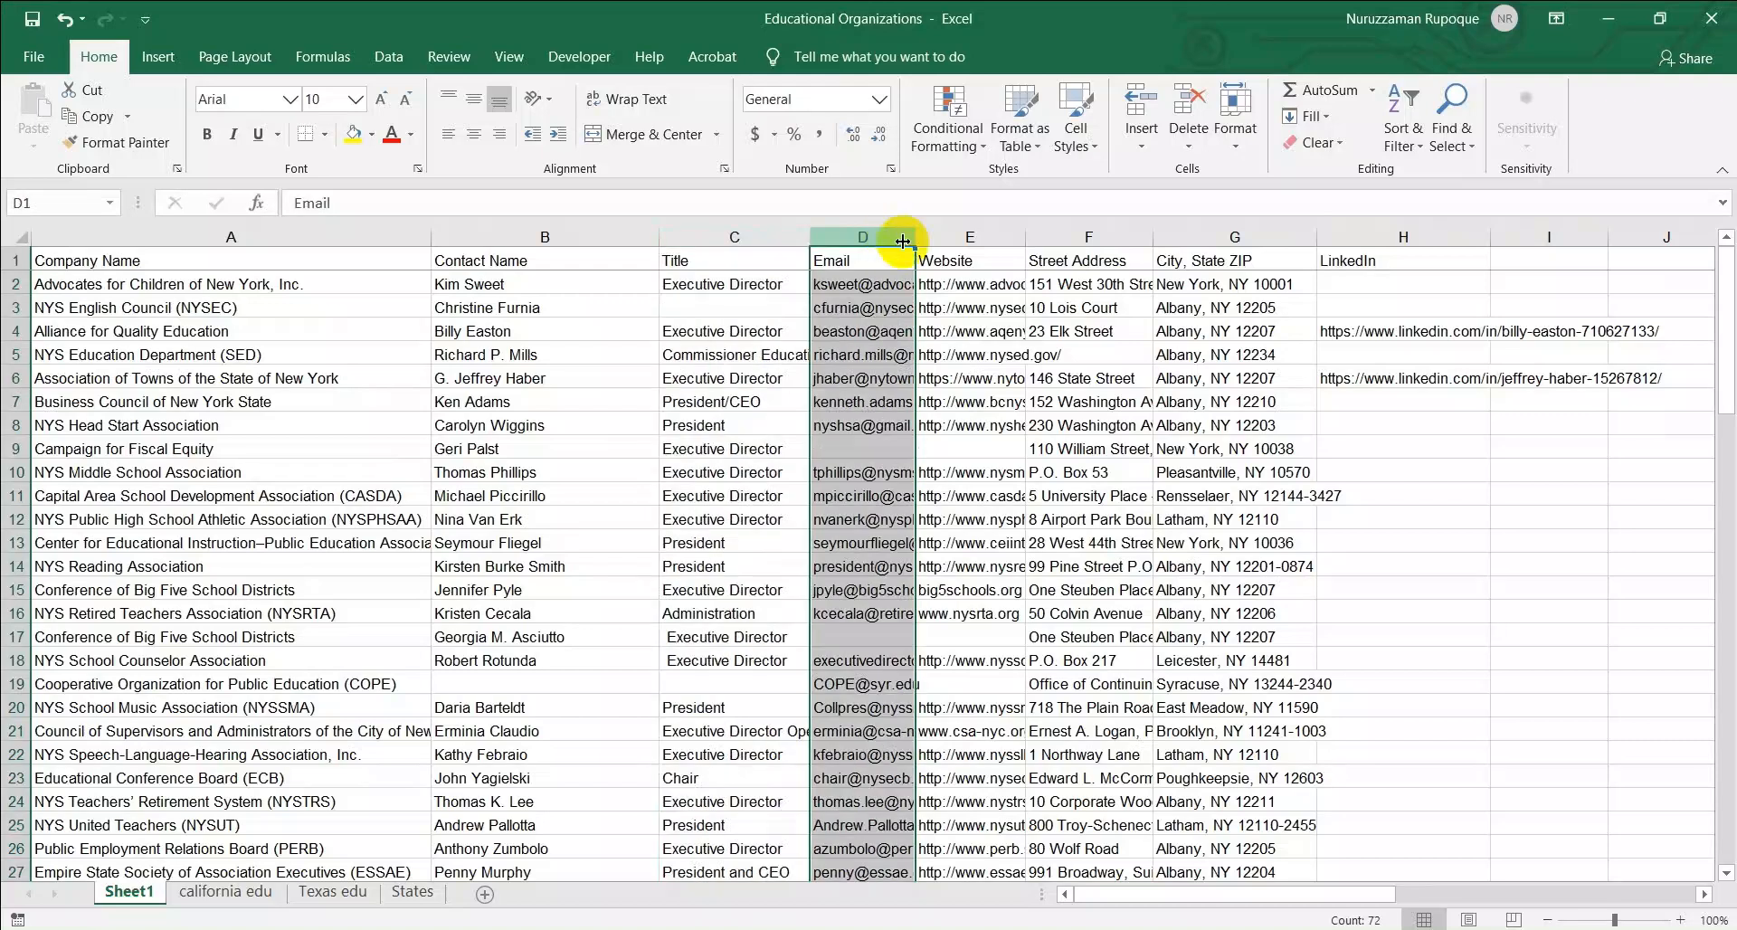
{"action": "left_click", "coordinate": [971, 234]}
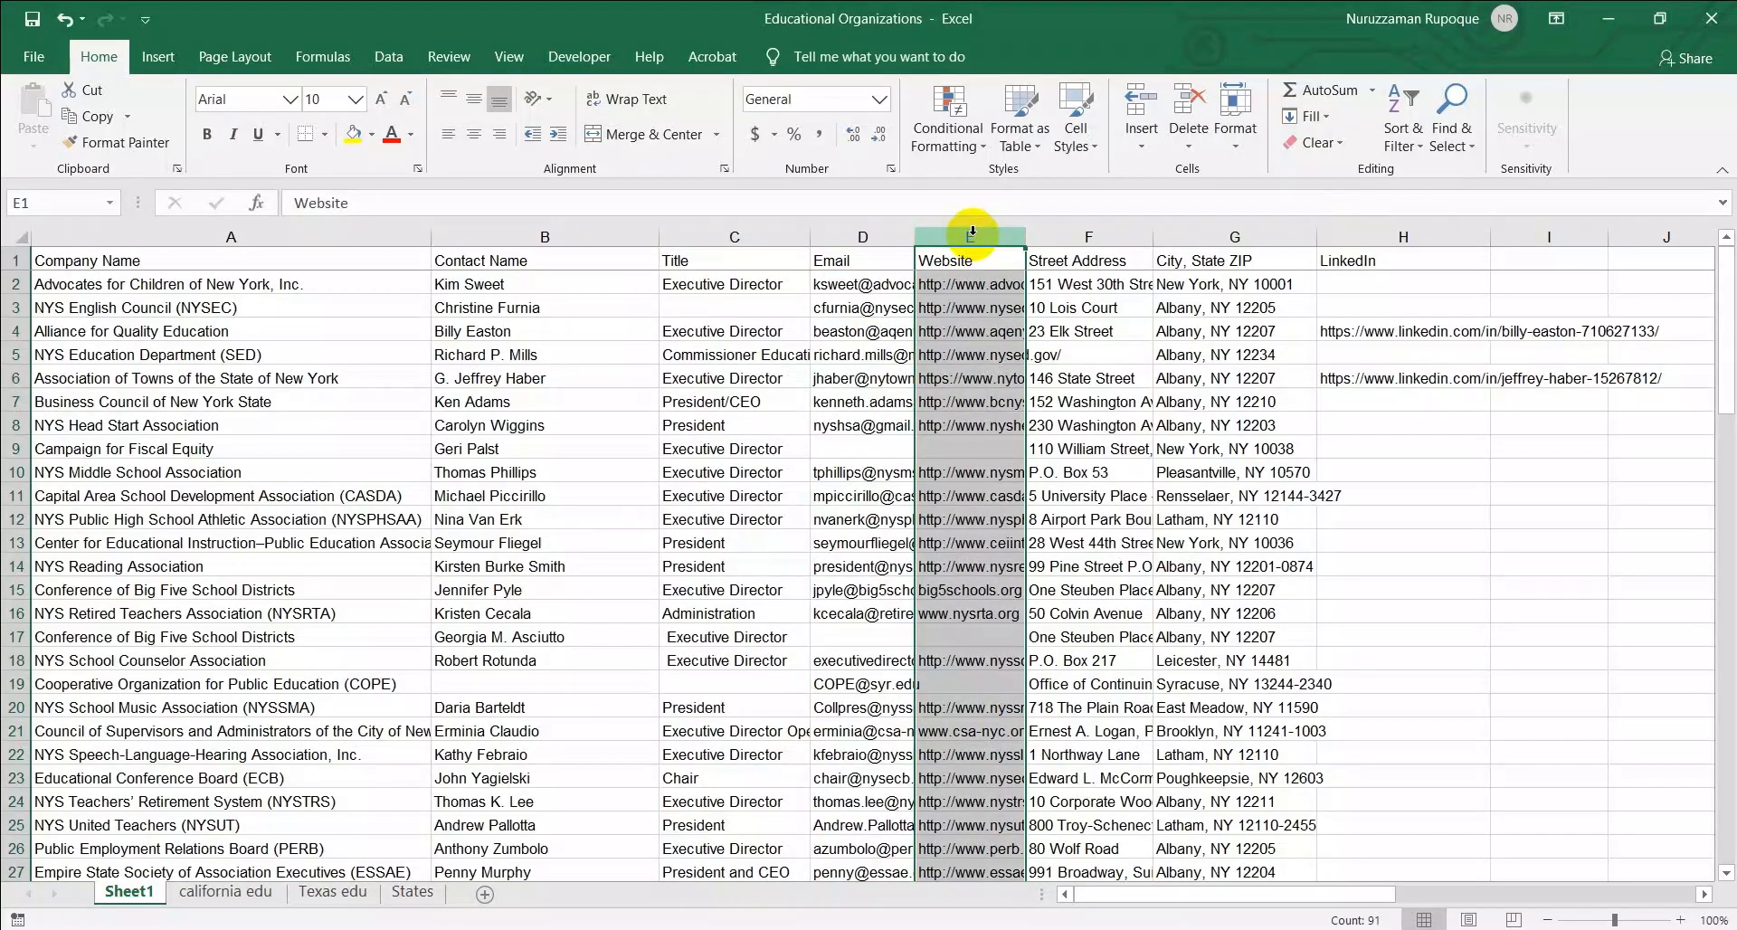
{"action": "left_click", "coordinate": [1108, 282]}
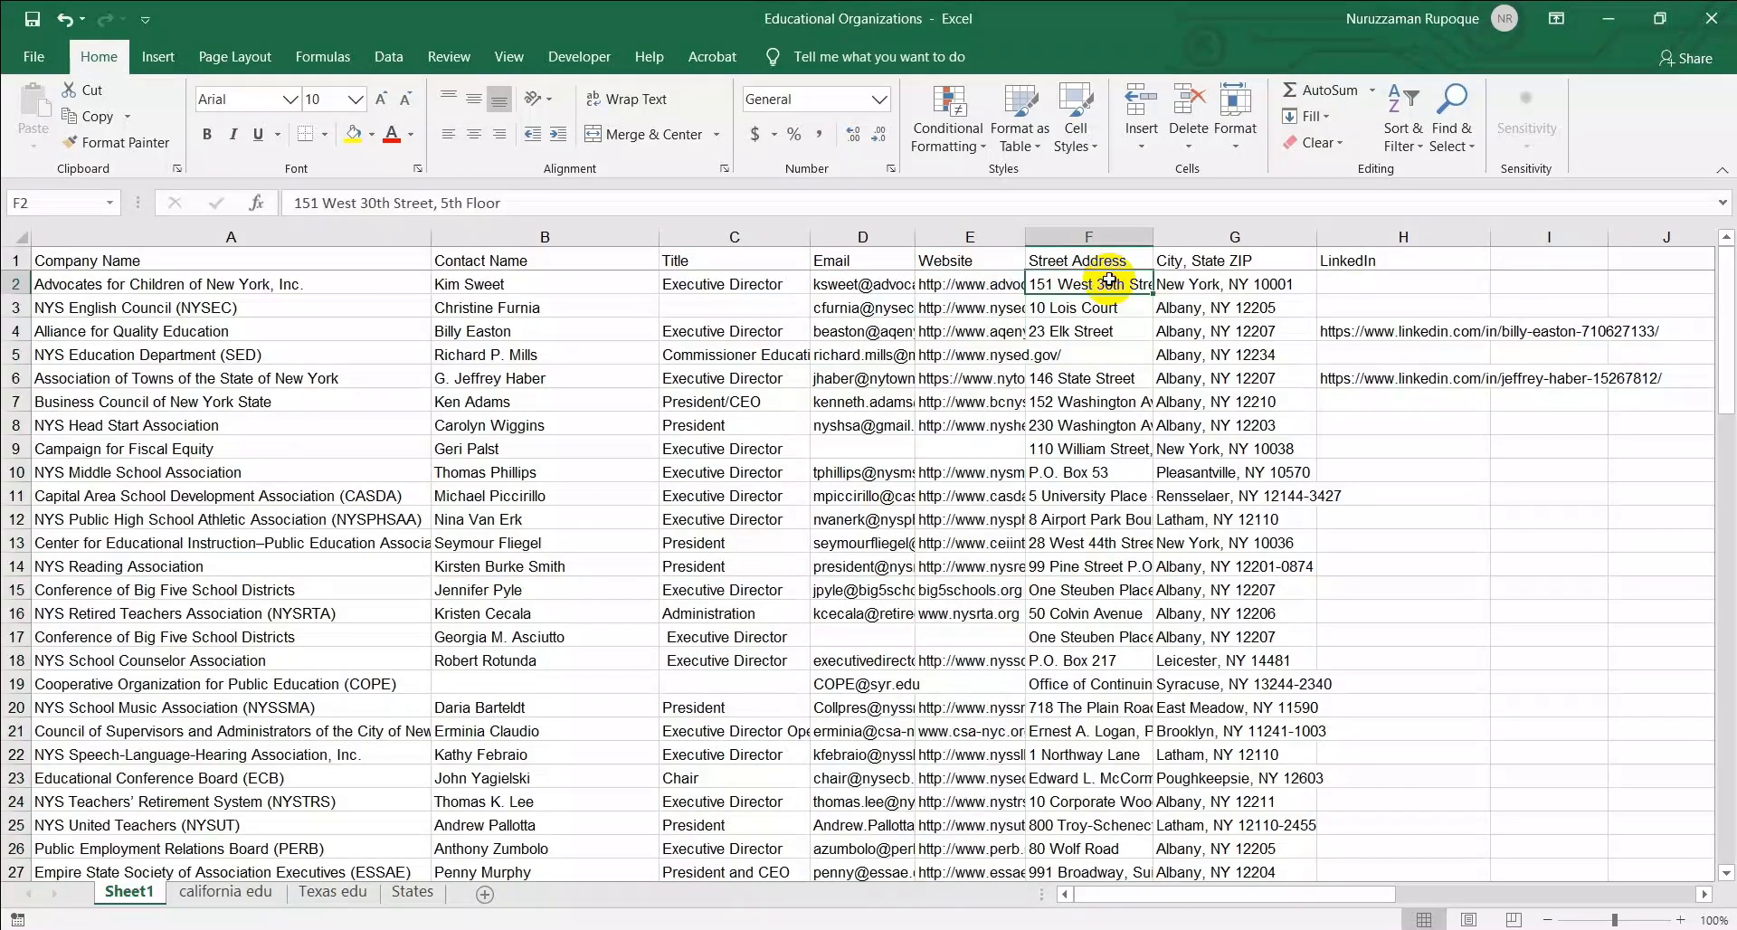
{"action": "left_click", "coordinate": [1212, 281]}
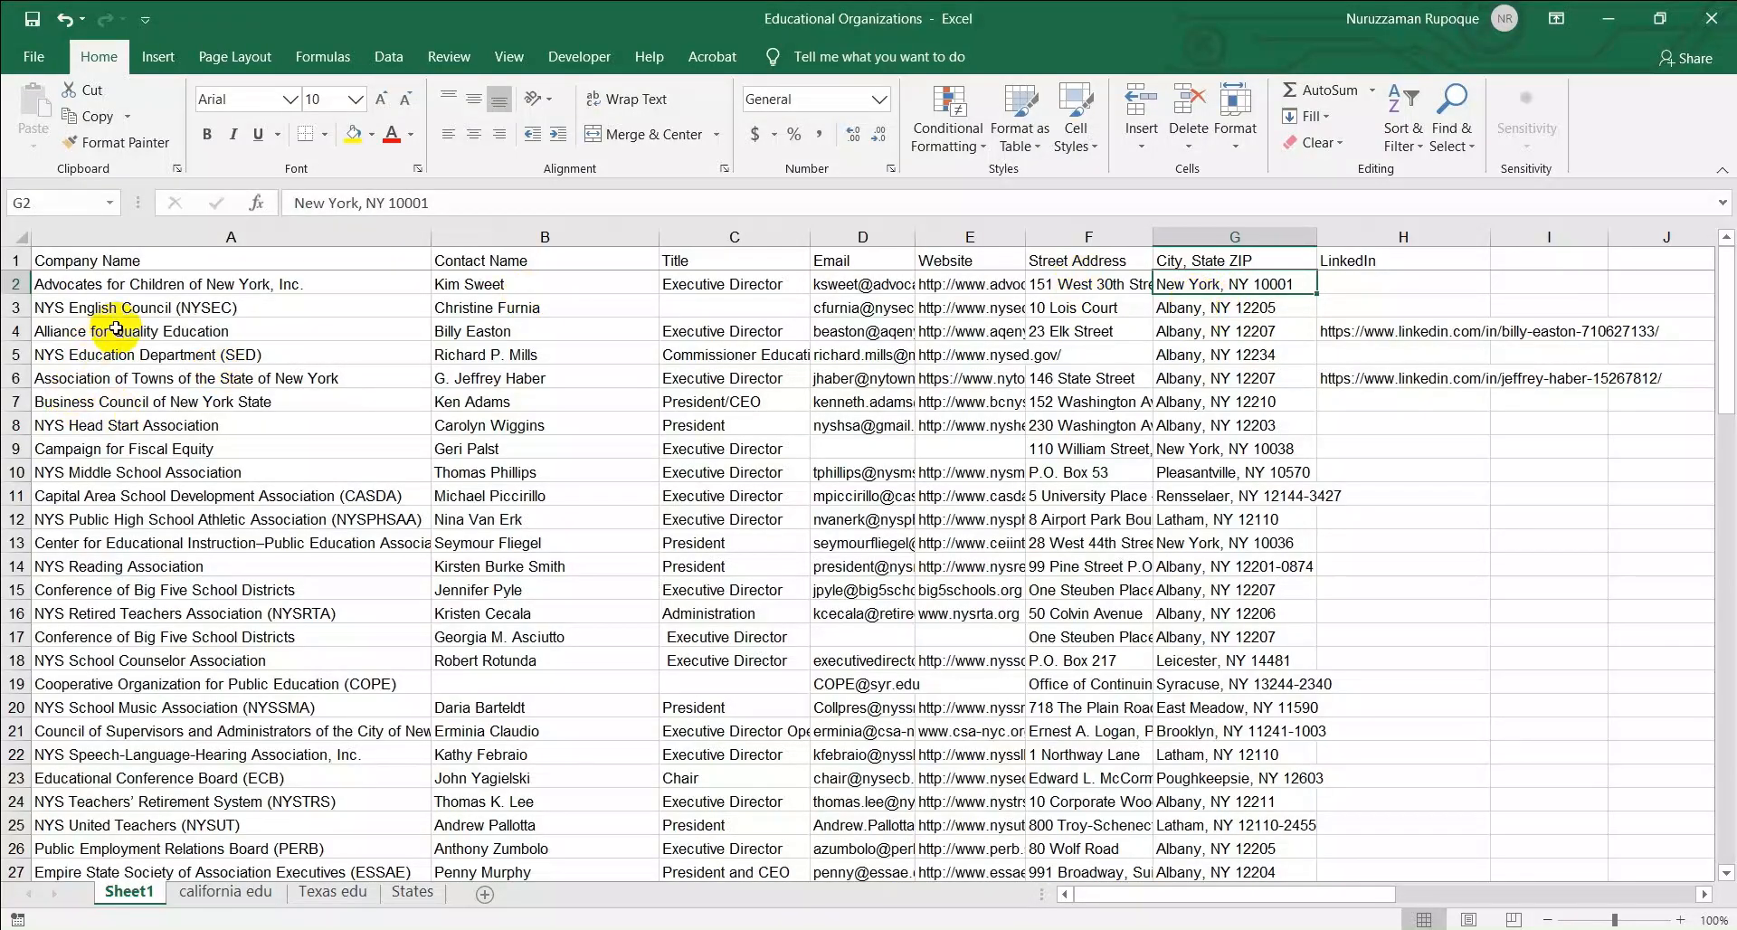
{"action": "left_click", "coordinate": [513, 236]}
{"action": "left_click_drag", "start_coordinate": [1089, 236], "coordinate": [1236, 262]}
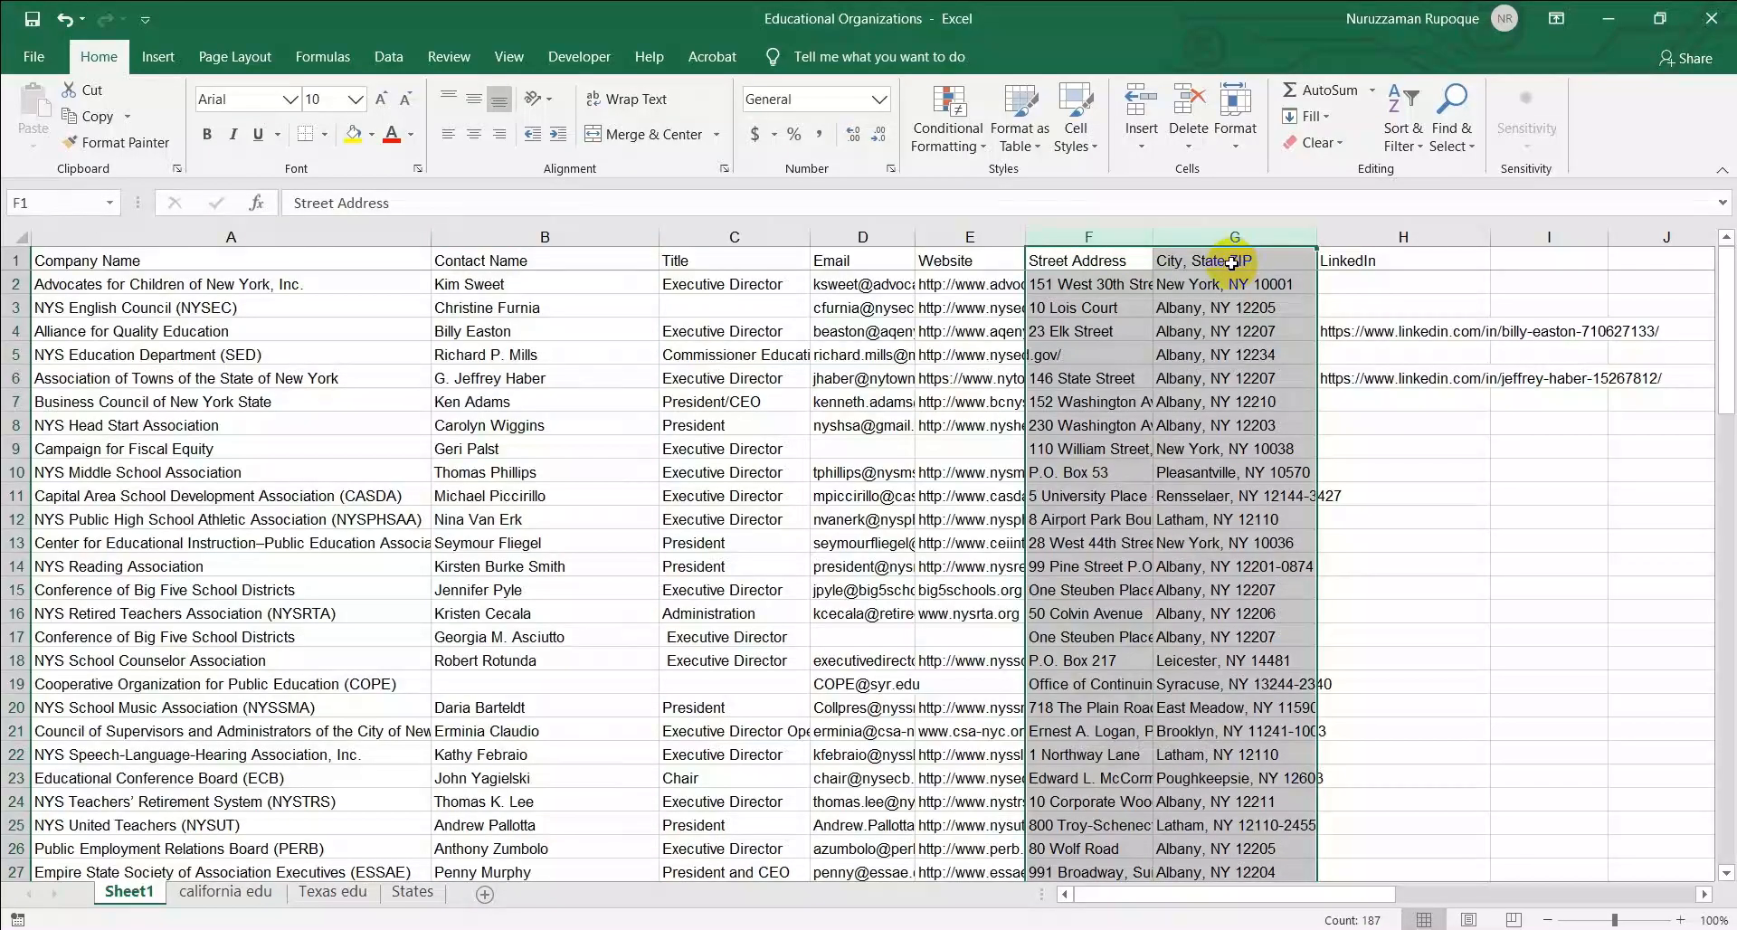
{"action": "left_click", "coordinate": [165, 241]}
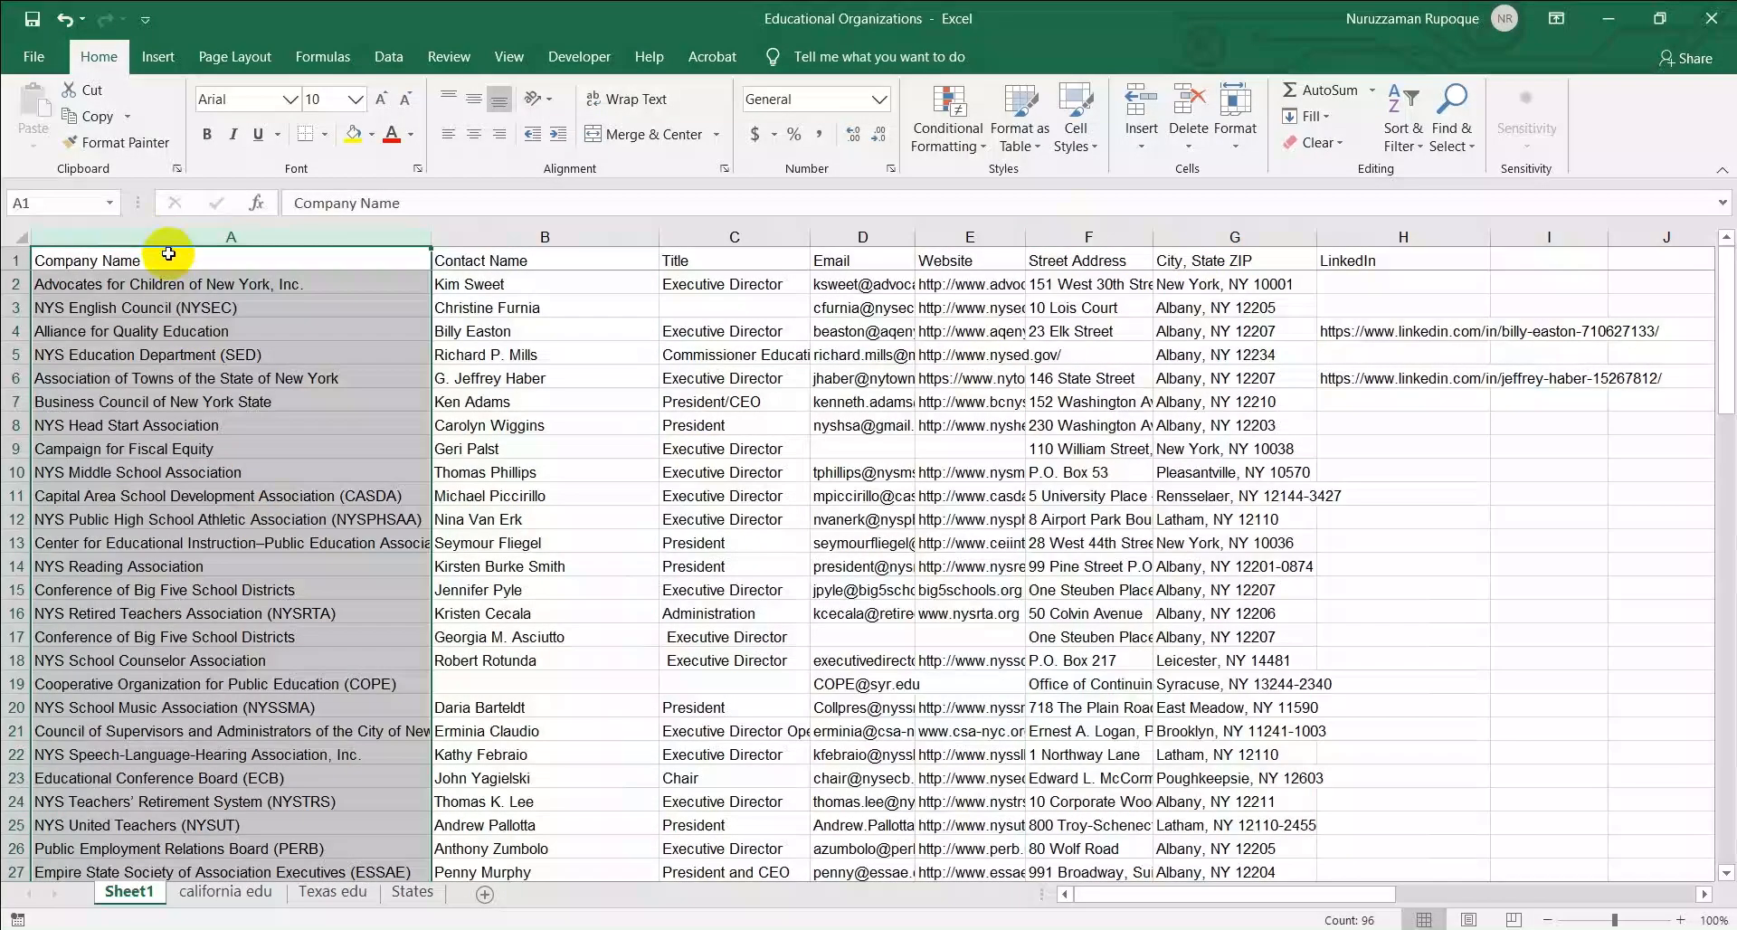
{"action": "left_click", "coordinate": [143, 546]}
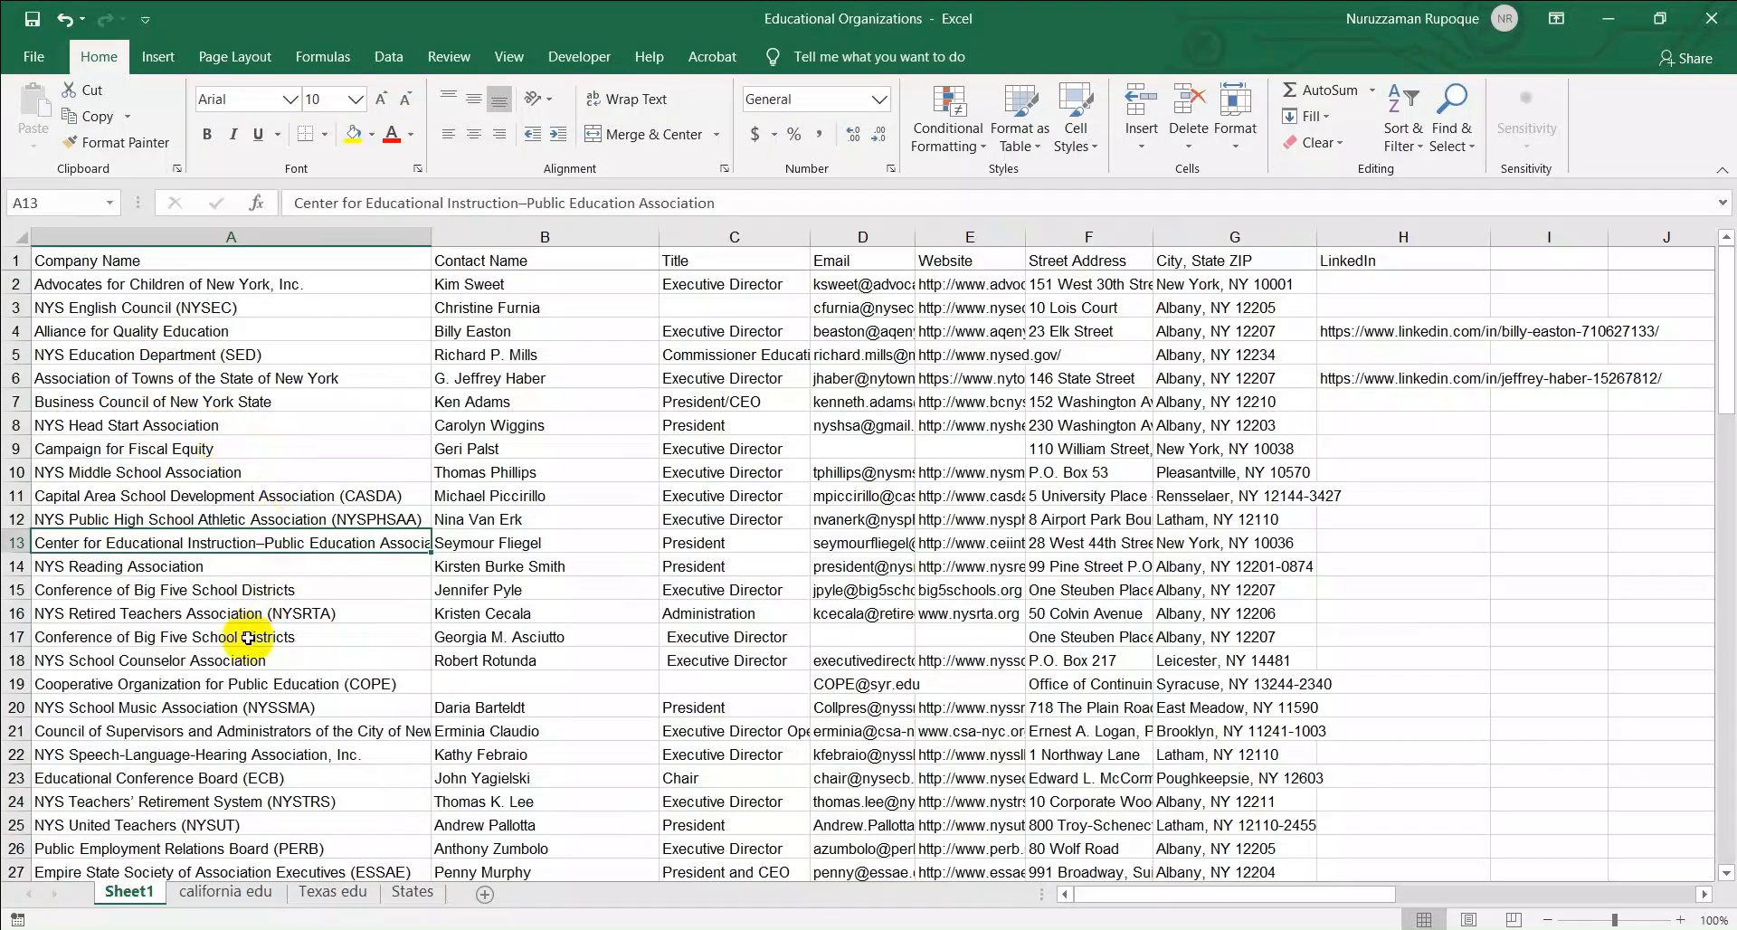
{"action": "scroll", "coordinate": [290, 470], "scroll_direction": "down", "scroll_amount": 4}
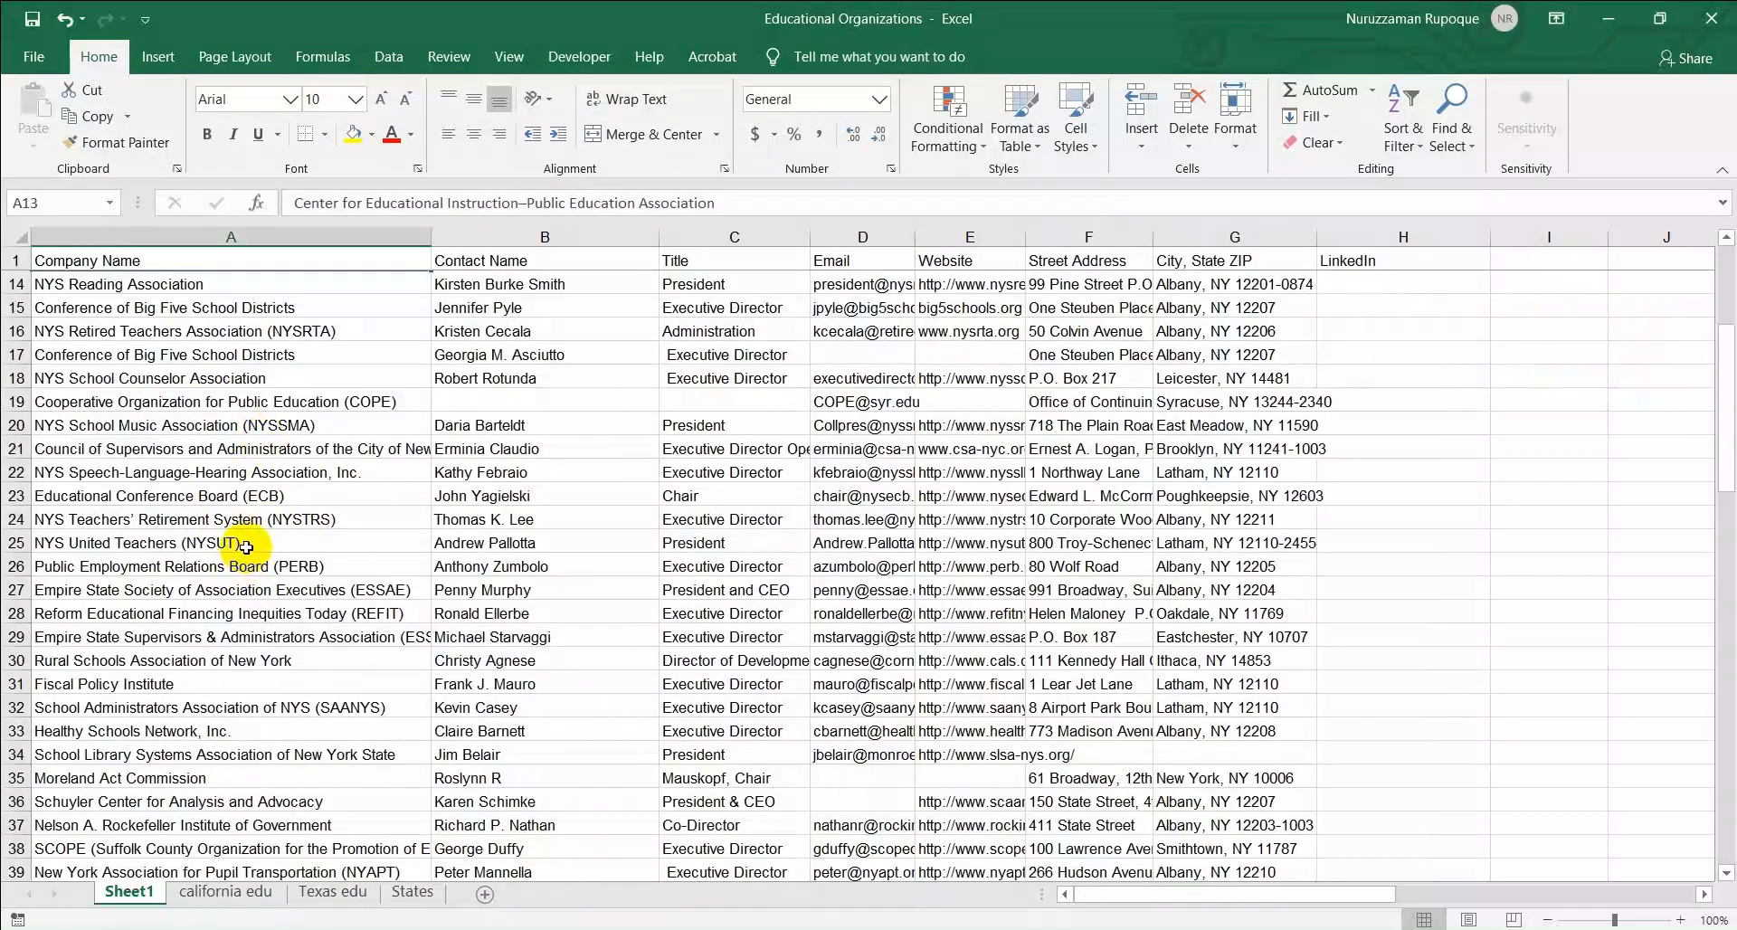
{"action": "scroll", "coordinate": [249, 548], "scroll_direction": "up", "scroll_amount": 4}
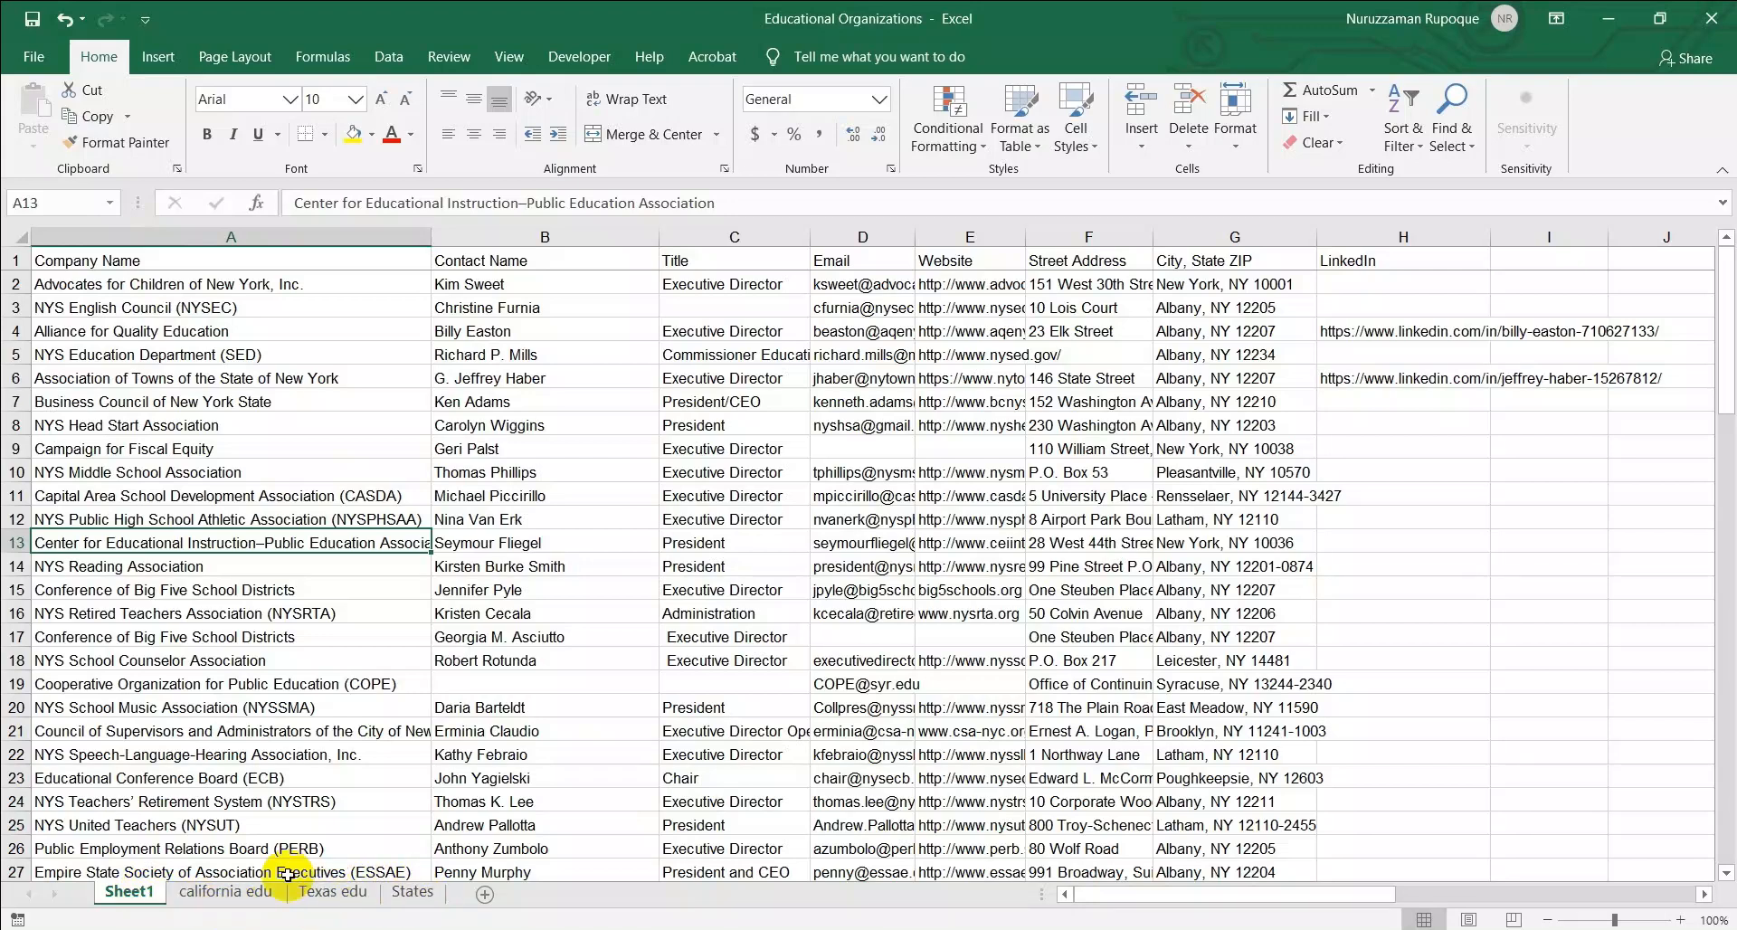
Look through the california edu, Texas edu and States sheets and return to Sheet1
{"action": "left_click", "coordinate": [219, 896]}
{"action": "left_click", "coordinate": [327, 896]}
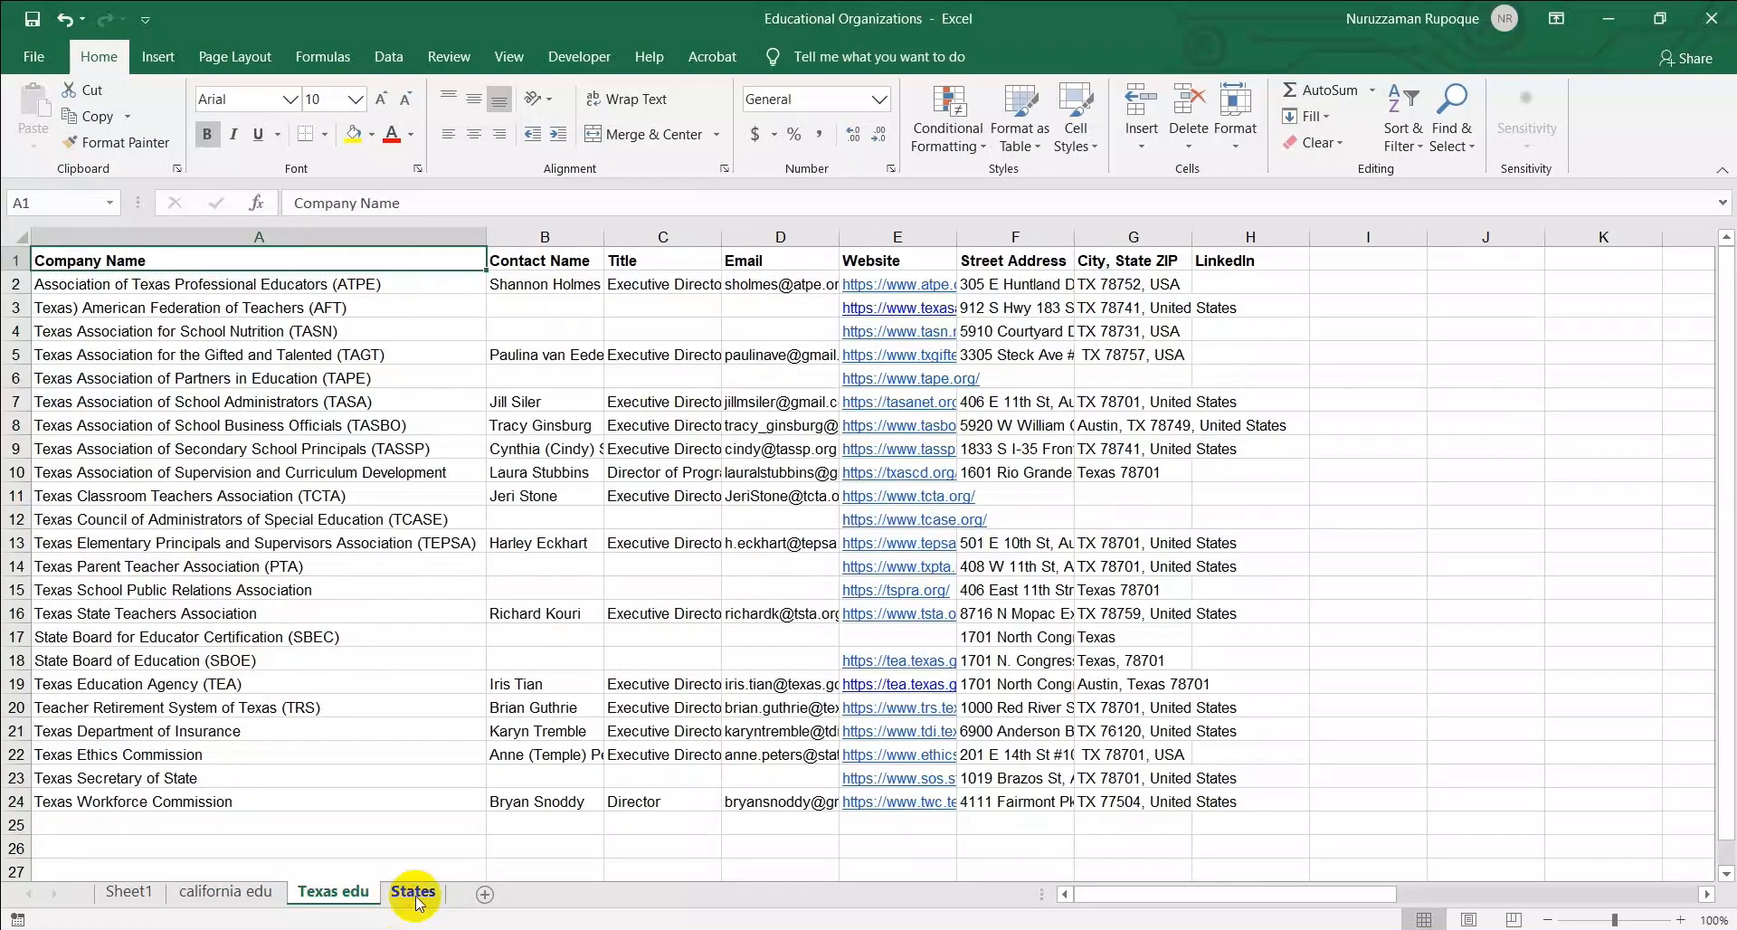
{"action": "left_click", "coordinate": [425, 895]}
{"action": "left_click", "coordinate": [231, 894]}
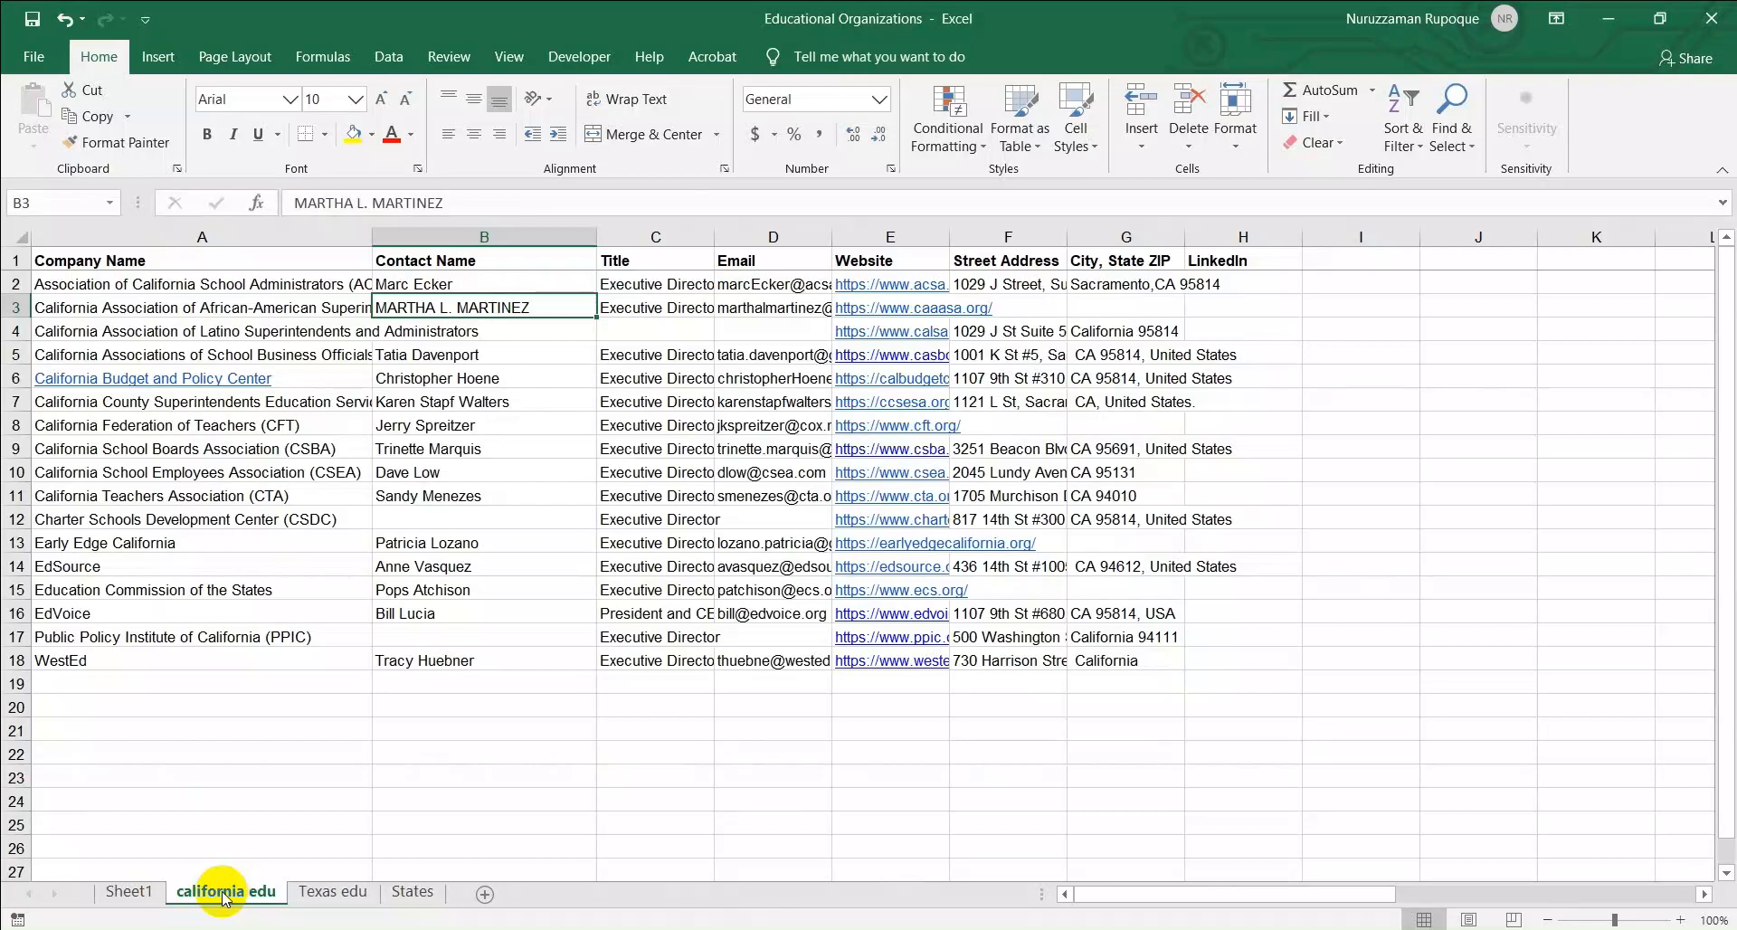
{"action": "left_click", "coordinate": [136, 894]}
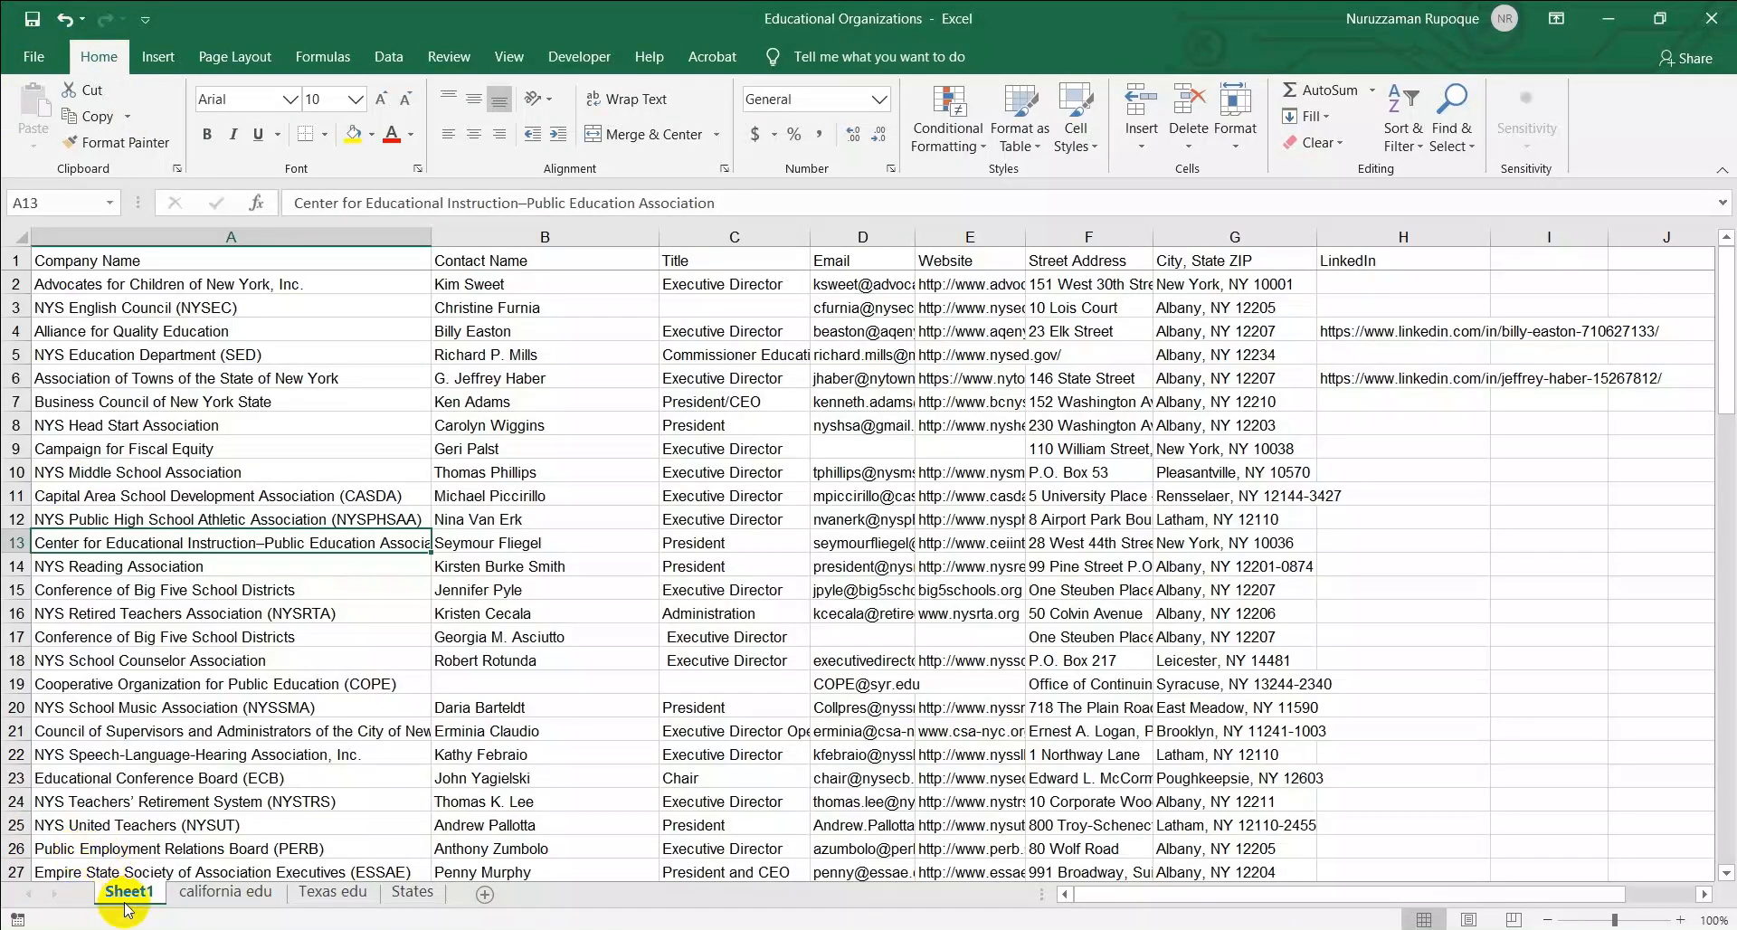
Close the Educational Organizations workbook, switch to Word and create a blank document
{"action": "left_click", "coordinate": [1725, 16]}
{"action": "key", "text": "super"}
{"action": "left_click", "coordinate": [837, 242]}
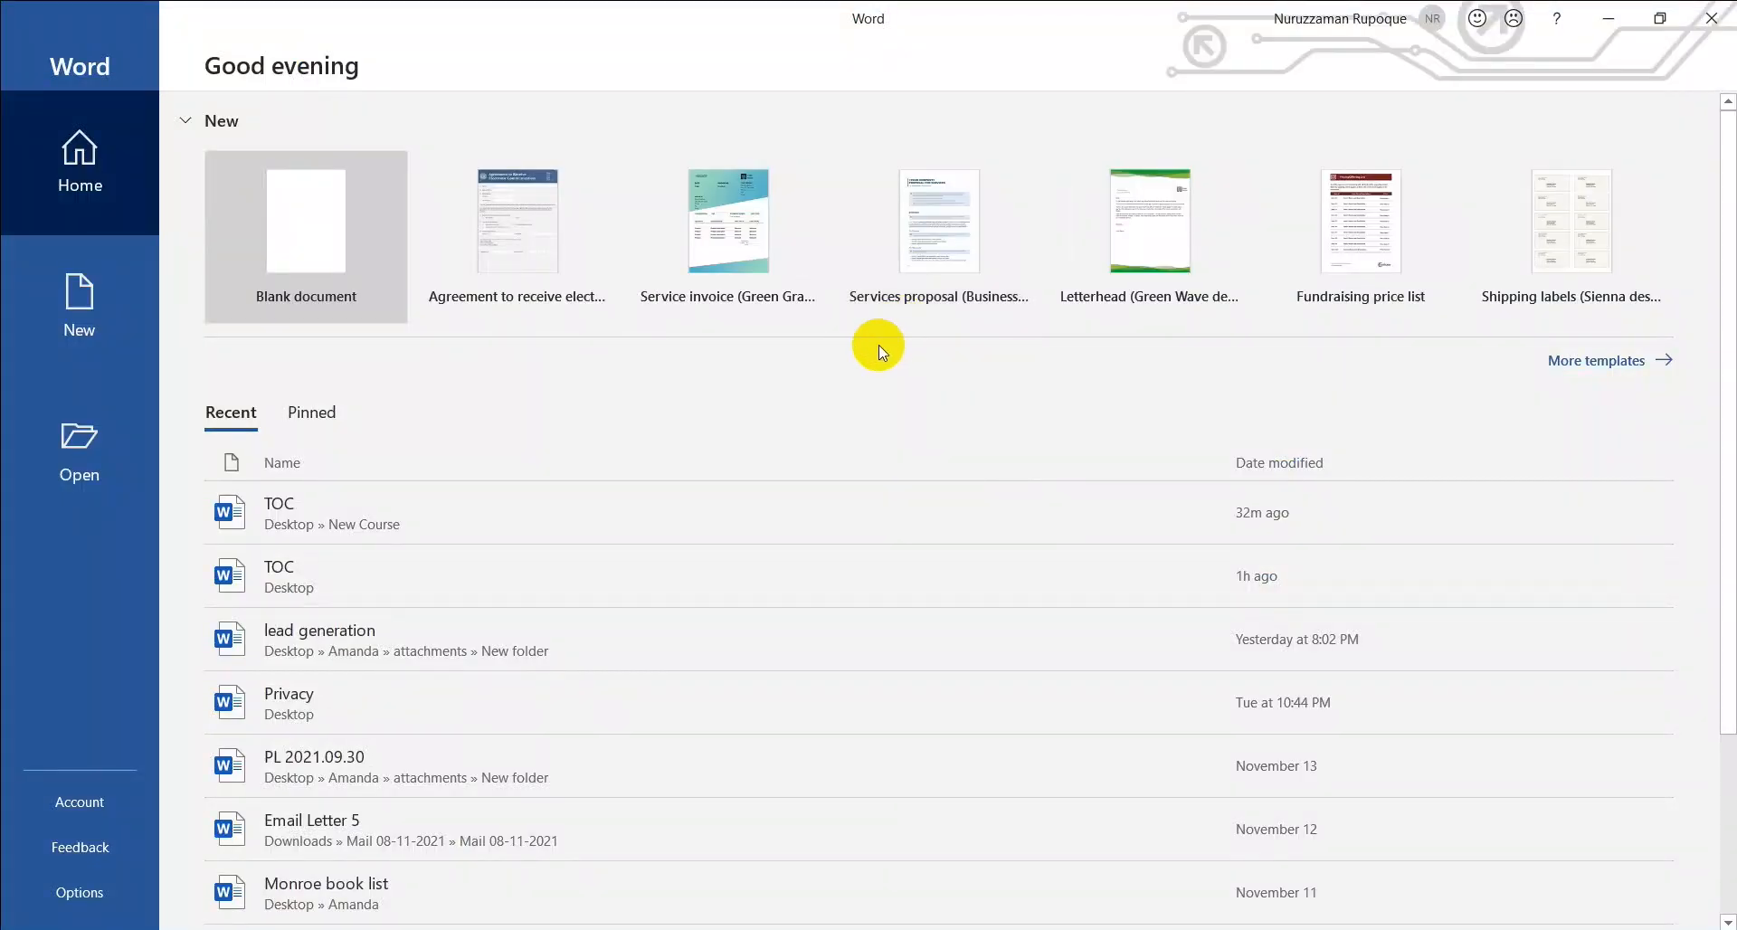
{"action": "left_click", "coordinate": [339, 229]}
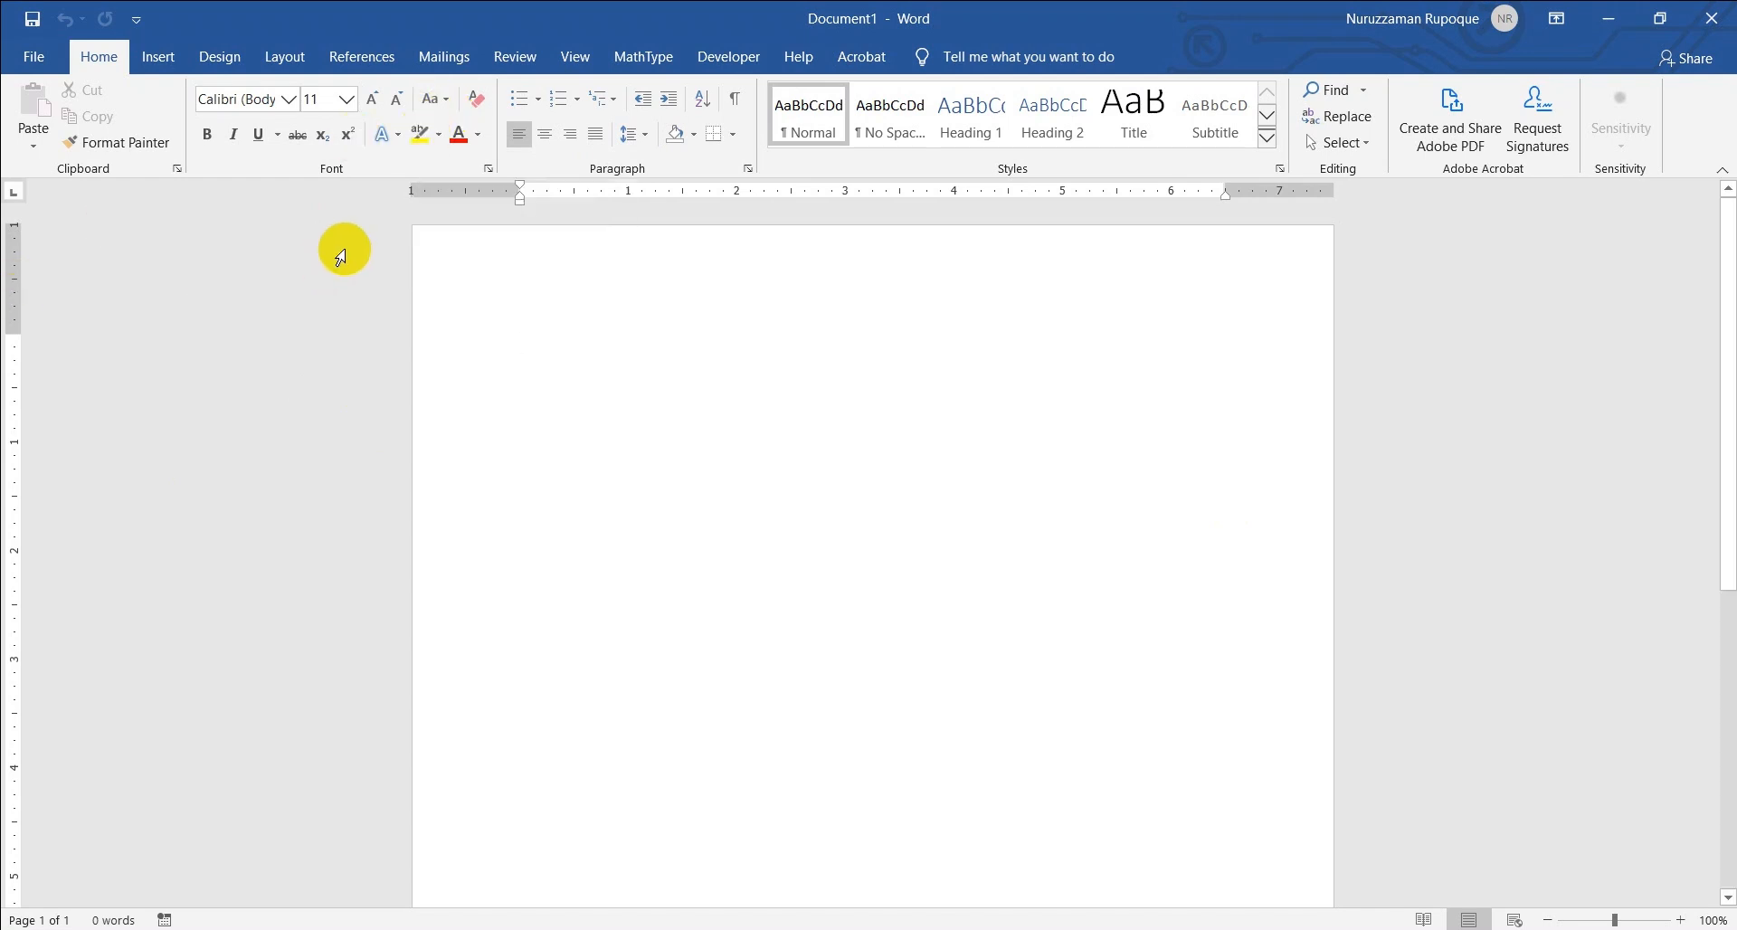
Start a labels mail merge using page printers, the Default tray (Automatically Select) and Avery US Letter as label vendor
{"action": "left_click", "coordinate": [462, 65]}
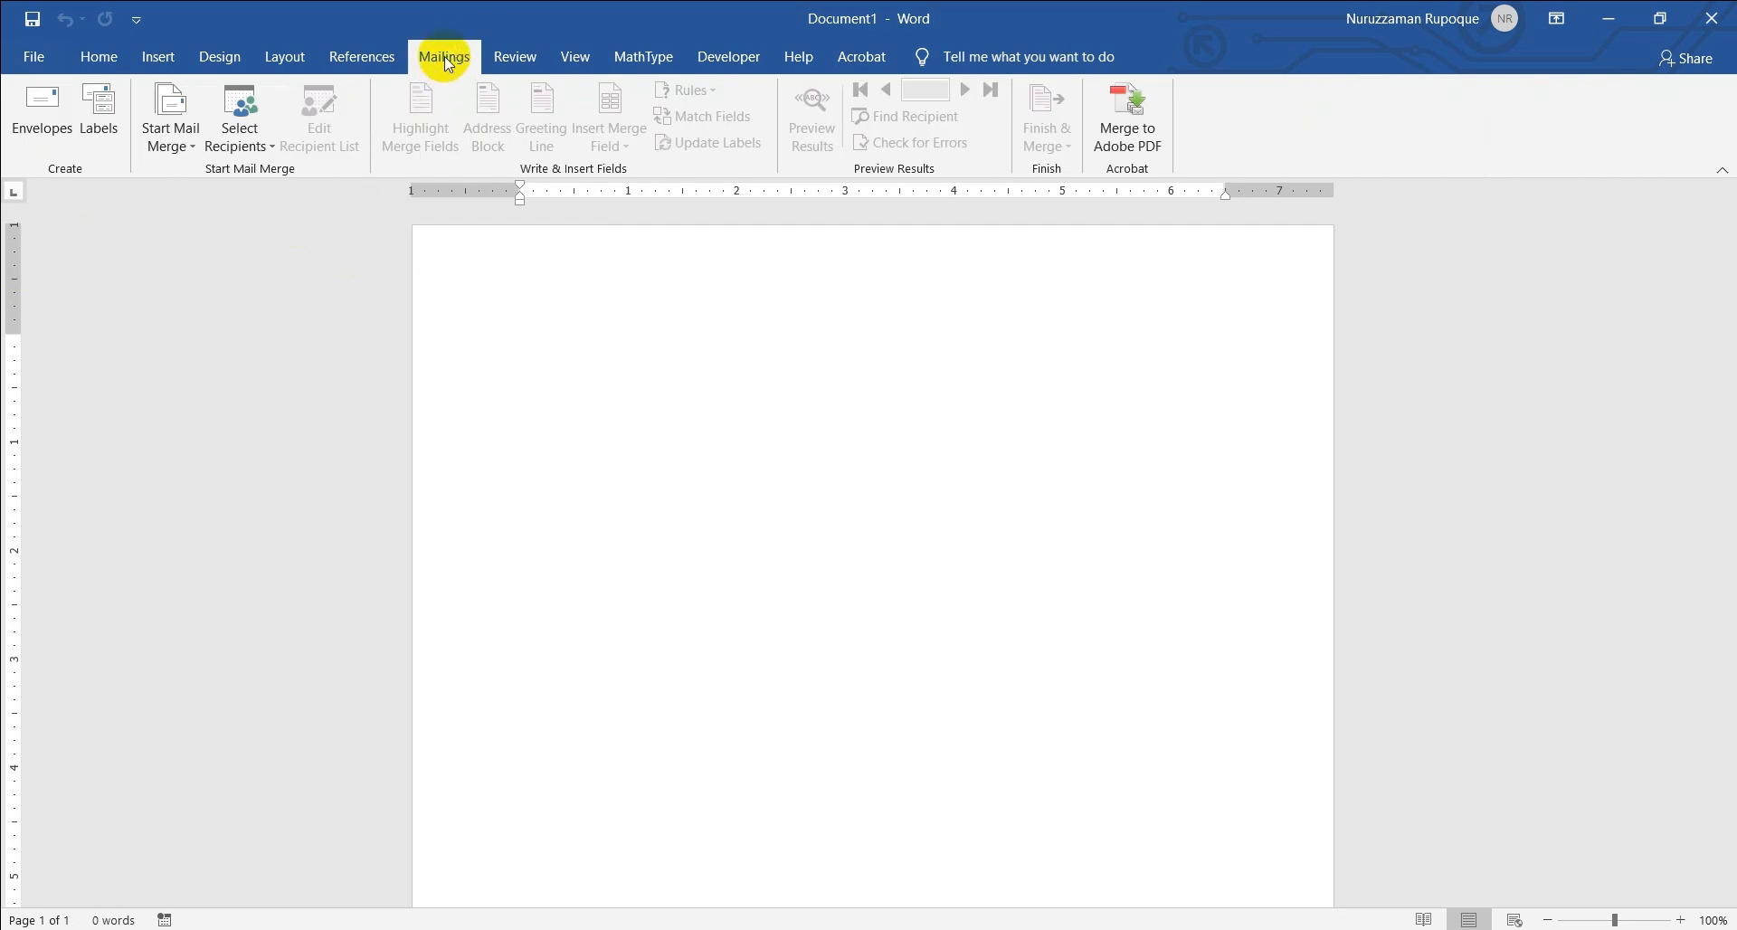
{"action": "left_click", "coordinate": [176, 150]}
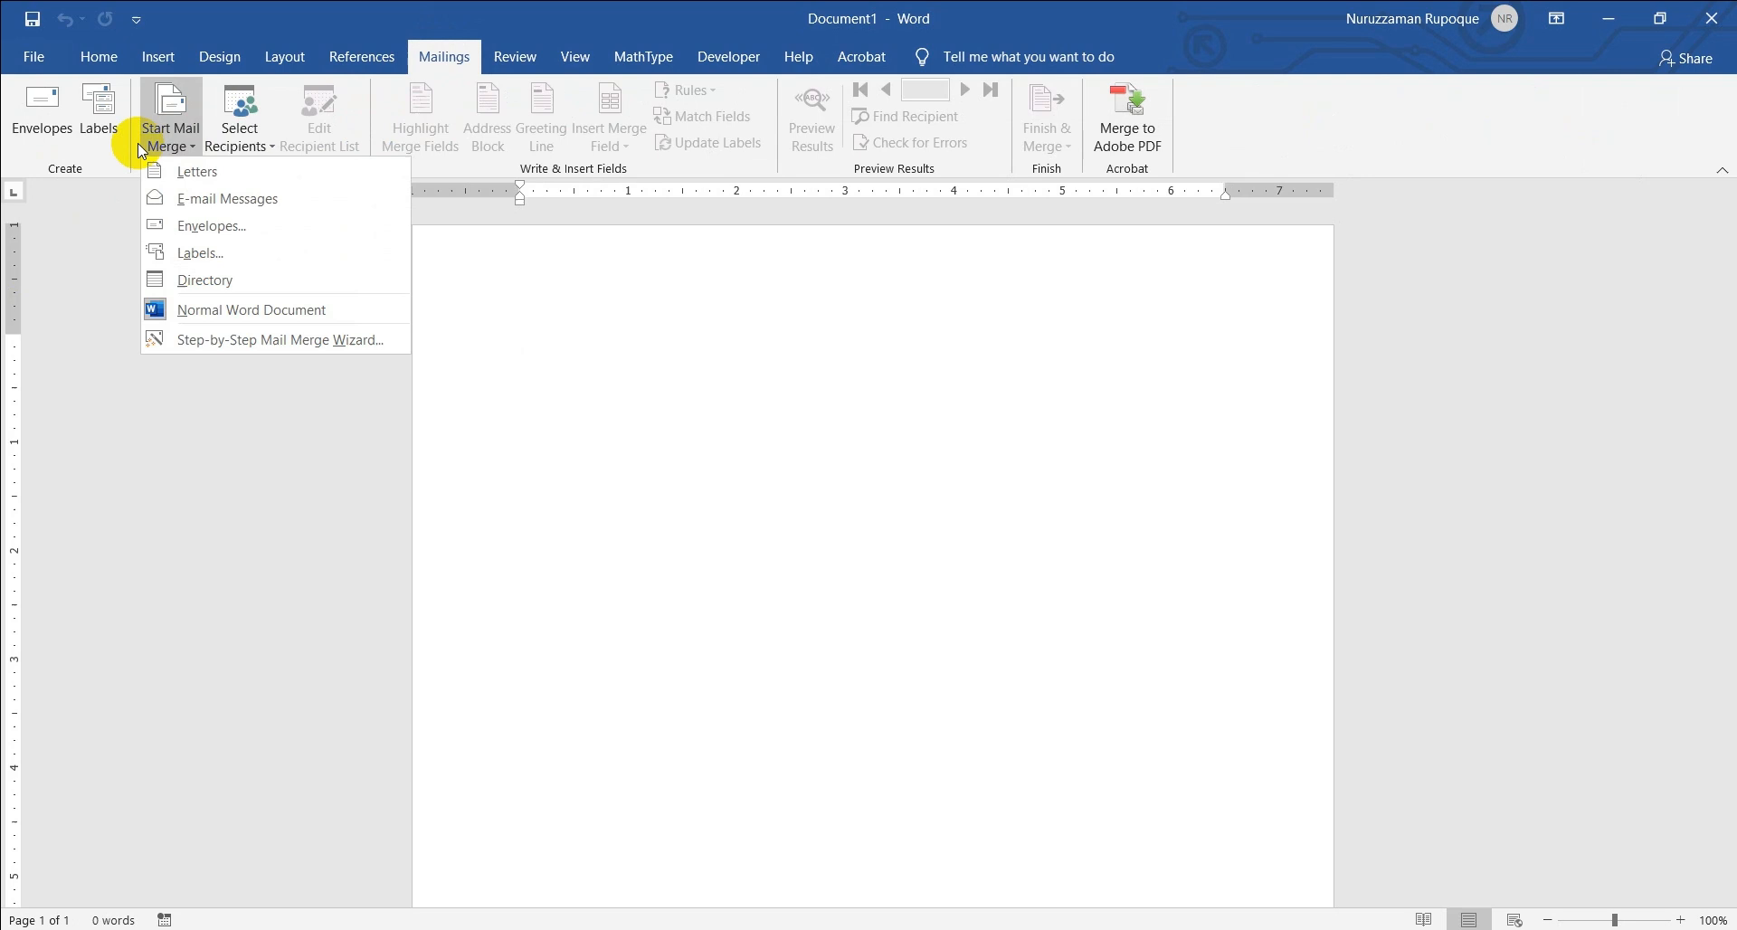
{"action": "left_click", "coordinate": [207, 259]}
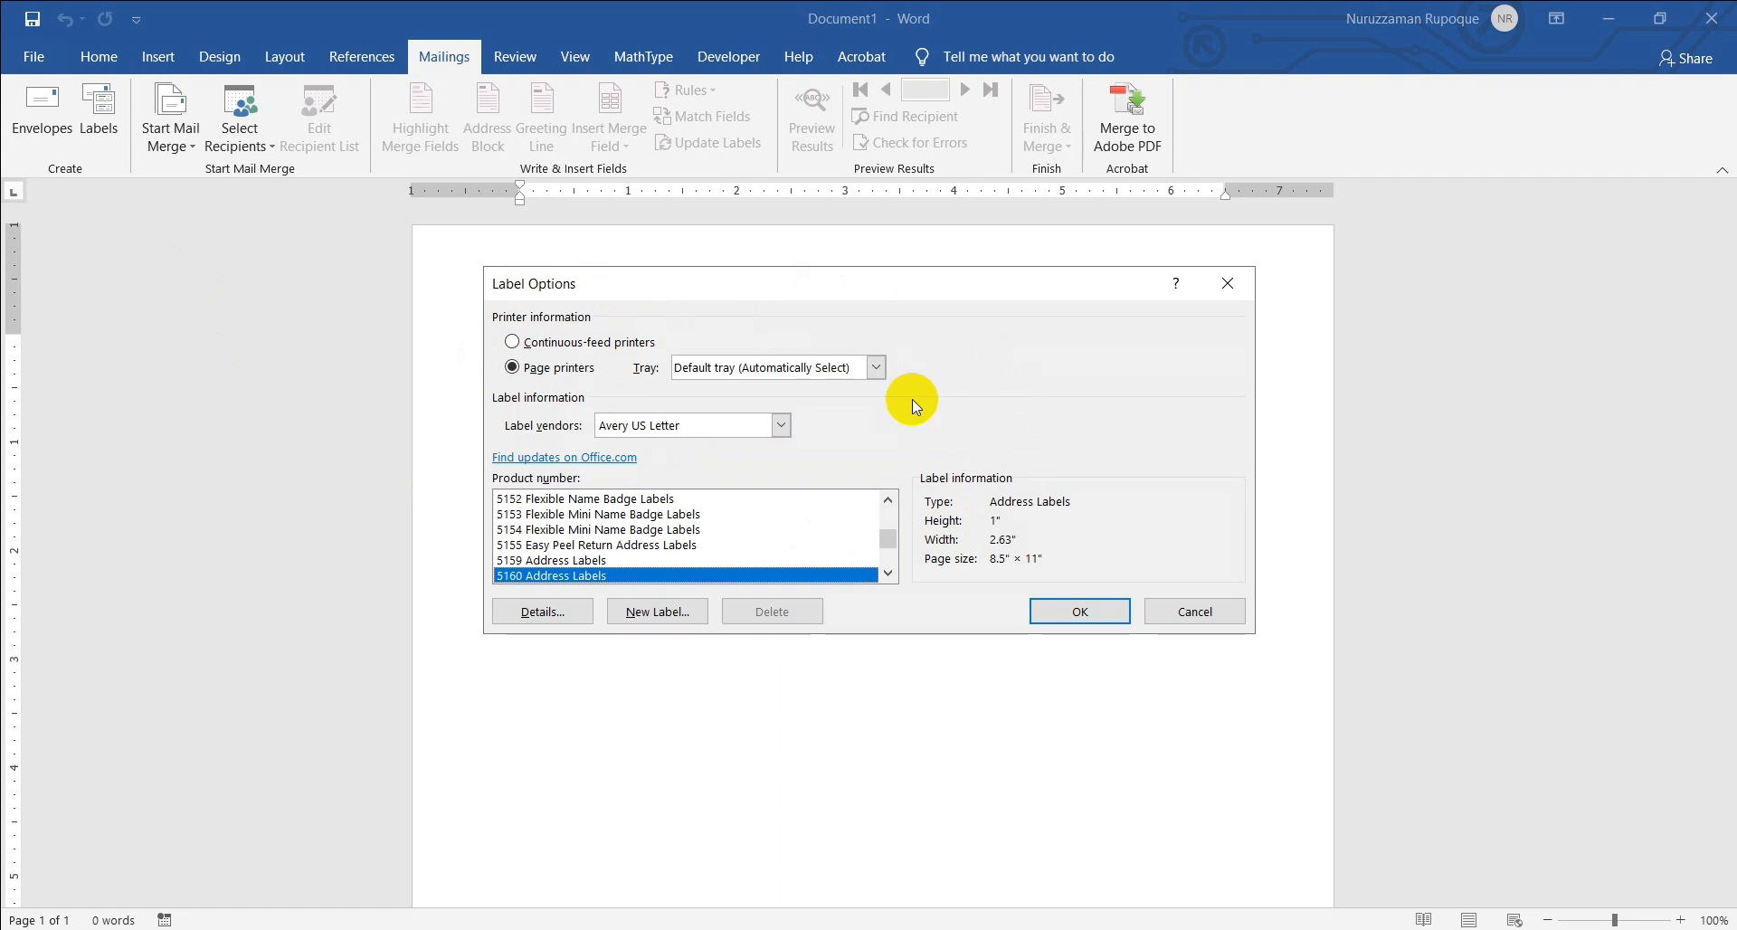
{"action": "left_click", "coordinate": [876, 368]}
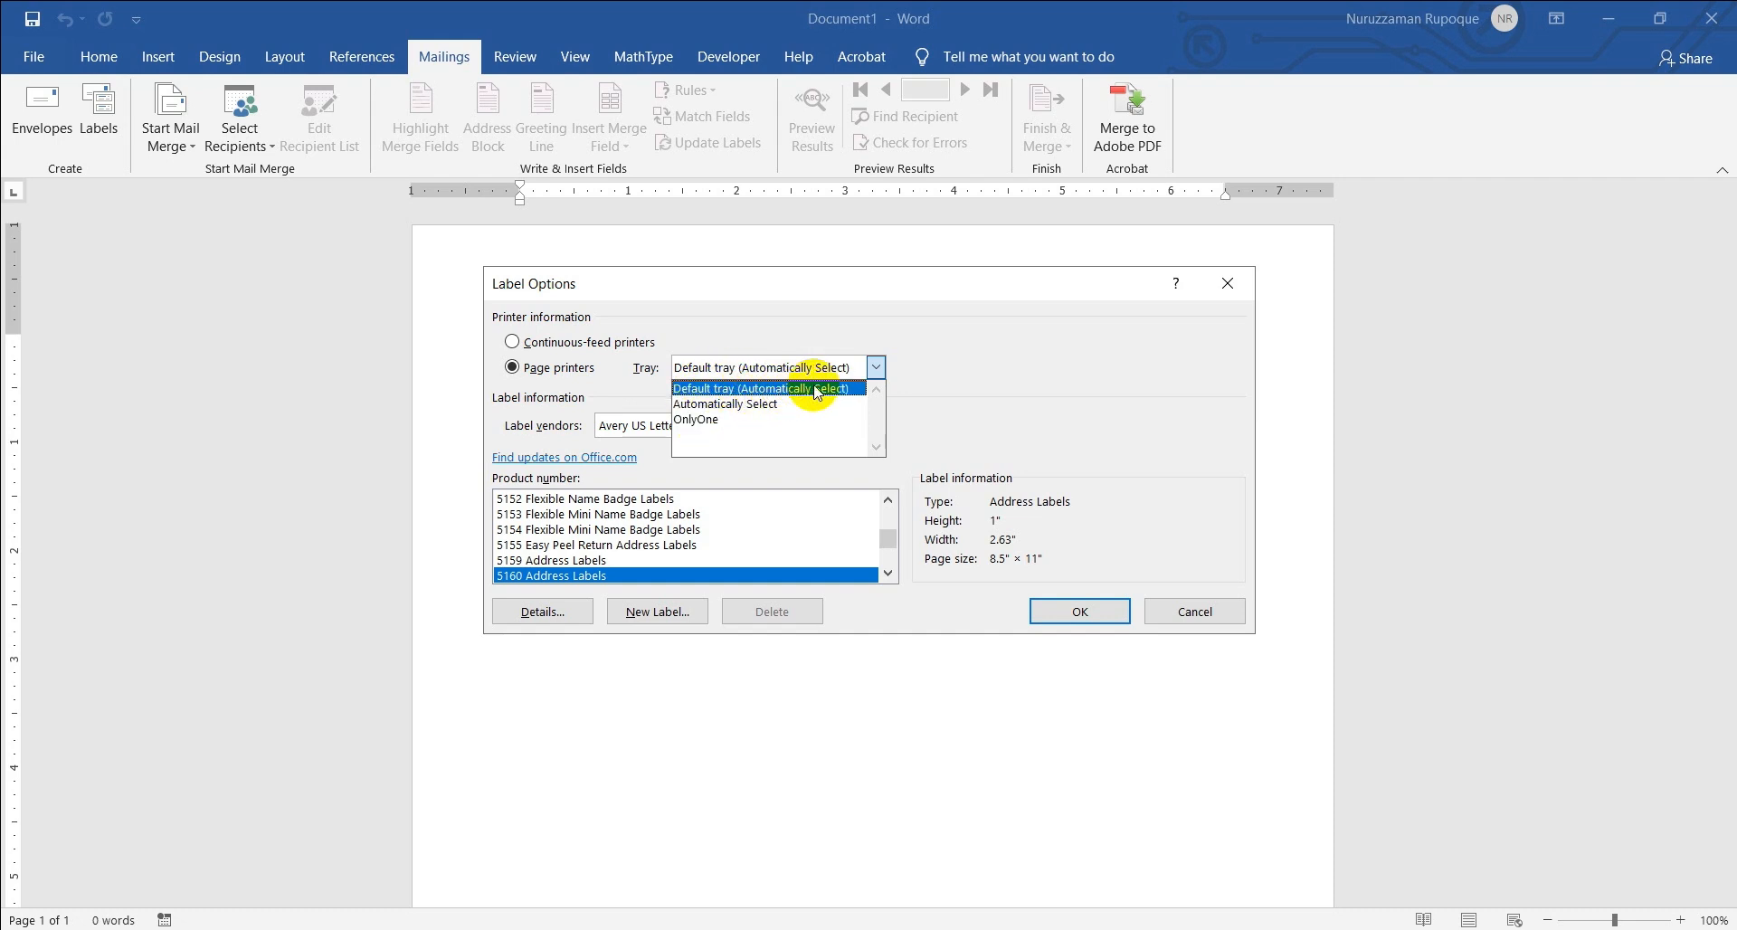
{"action": "left_click", "coordinate": [860, 392]}
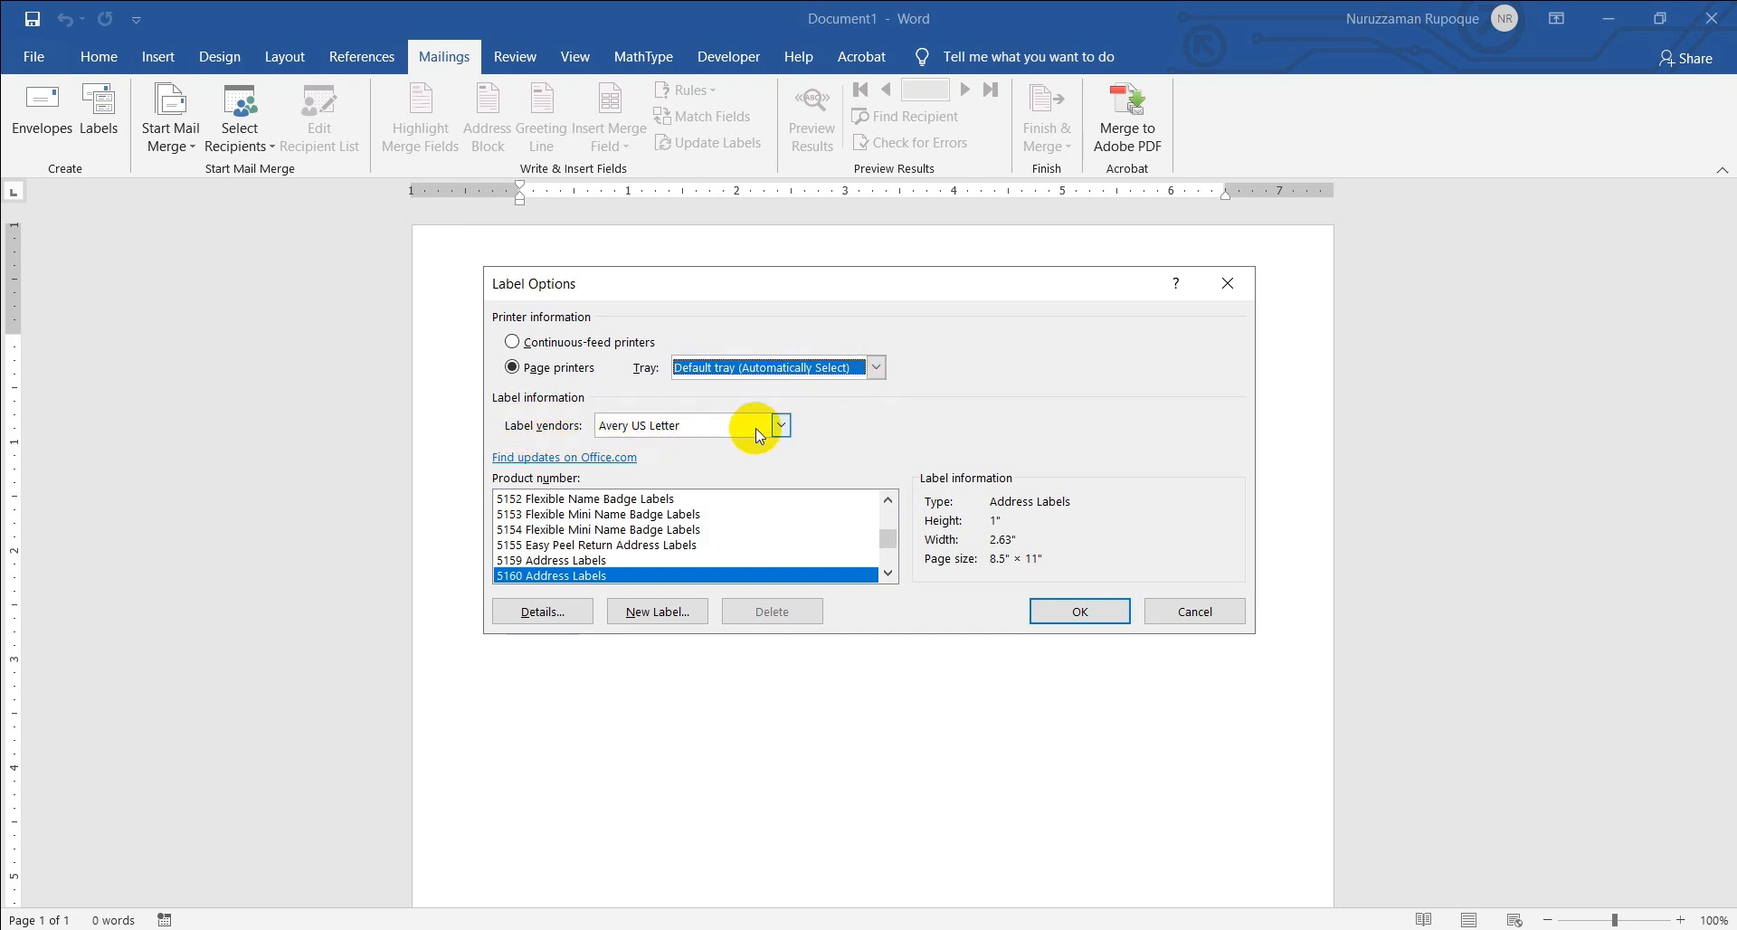
{"action": "left_click", "coordinate": [779, 427]}
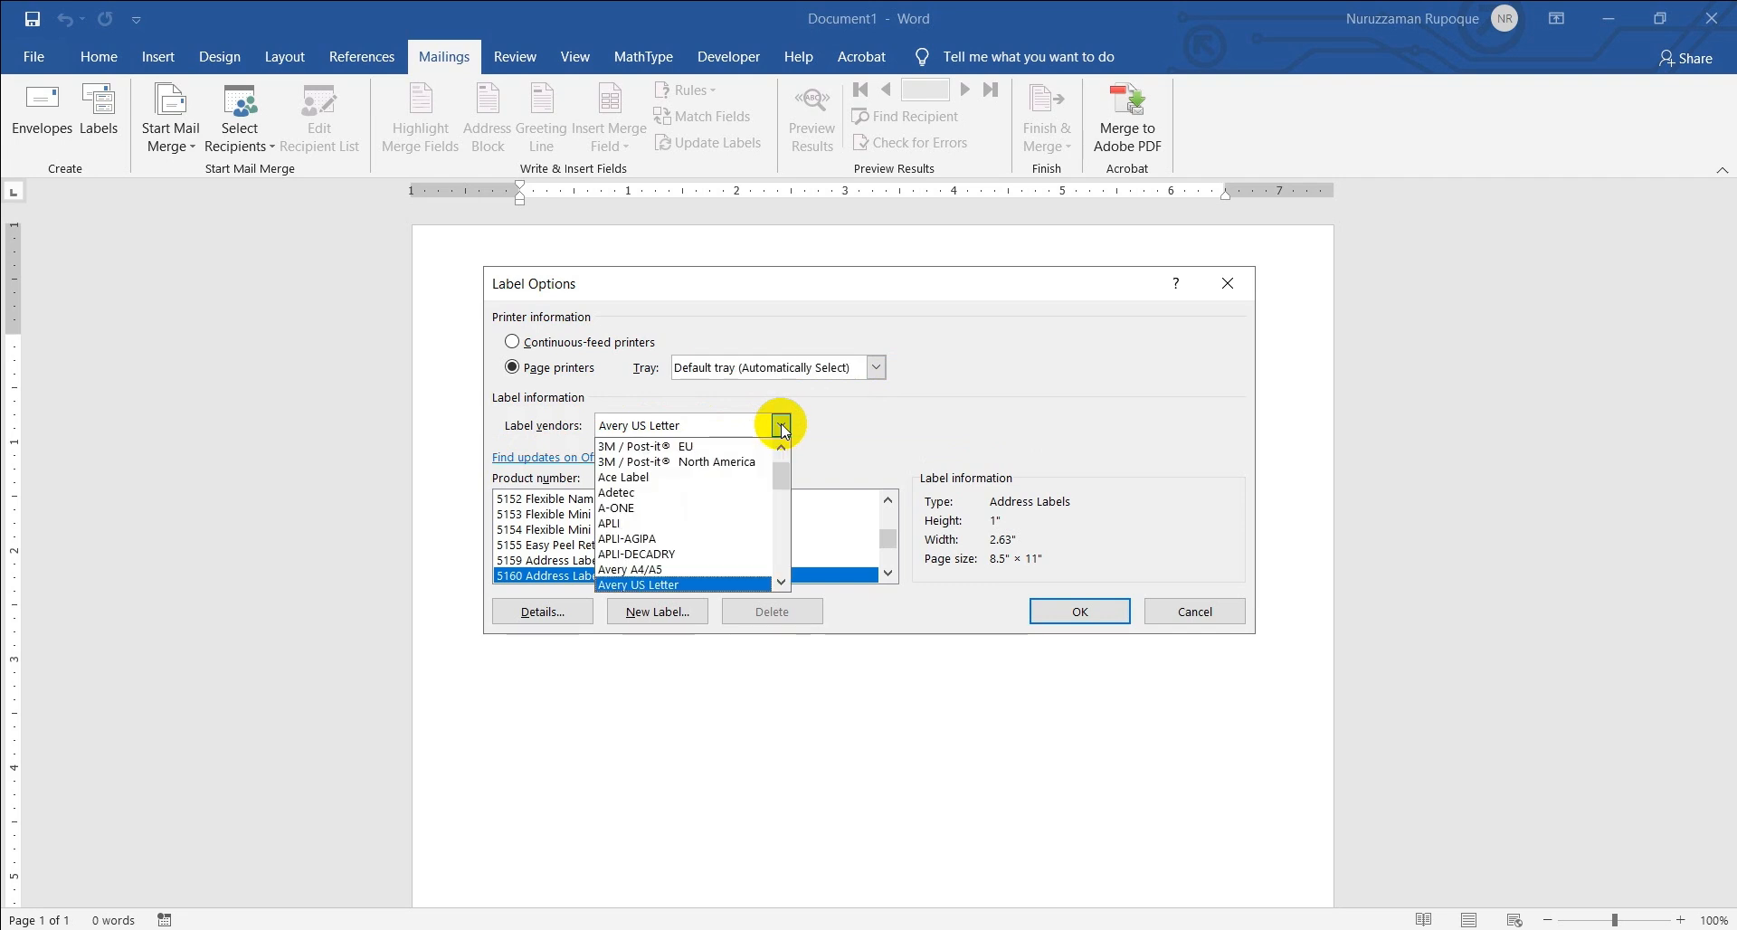
{"action": "left_click", "coordinate": [782, 427]}
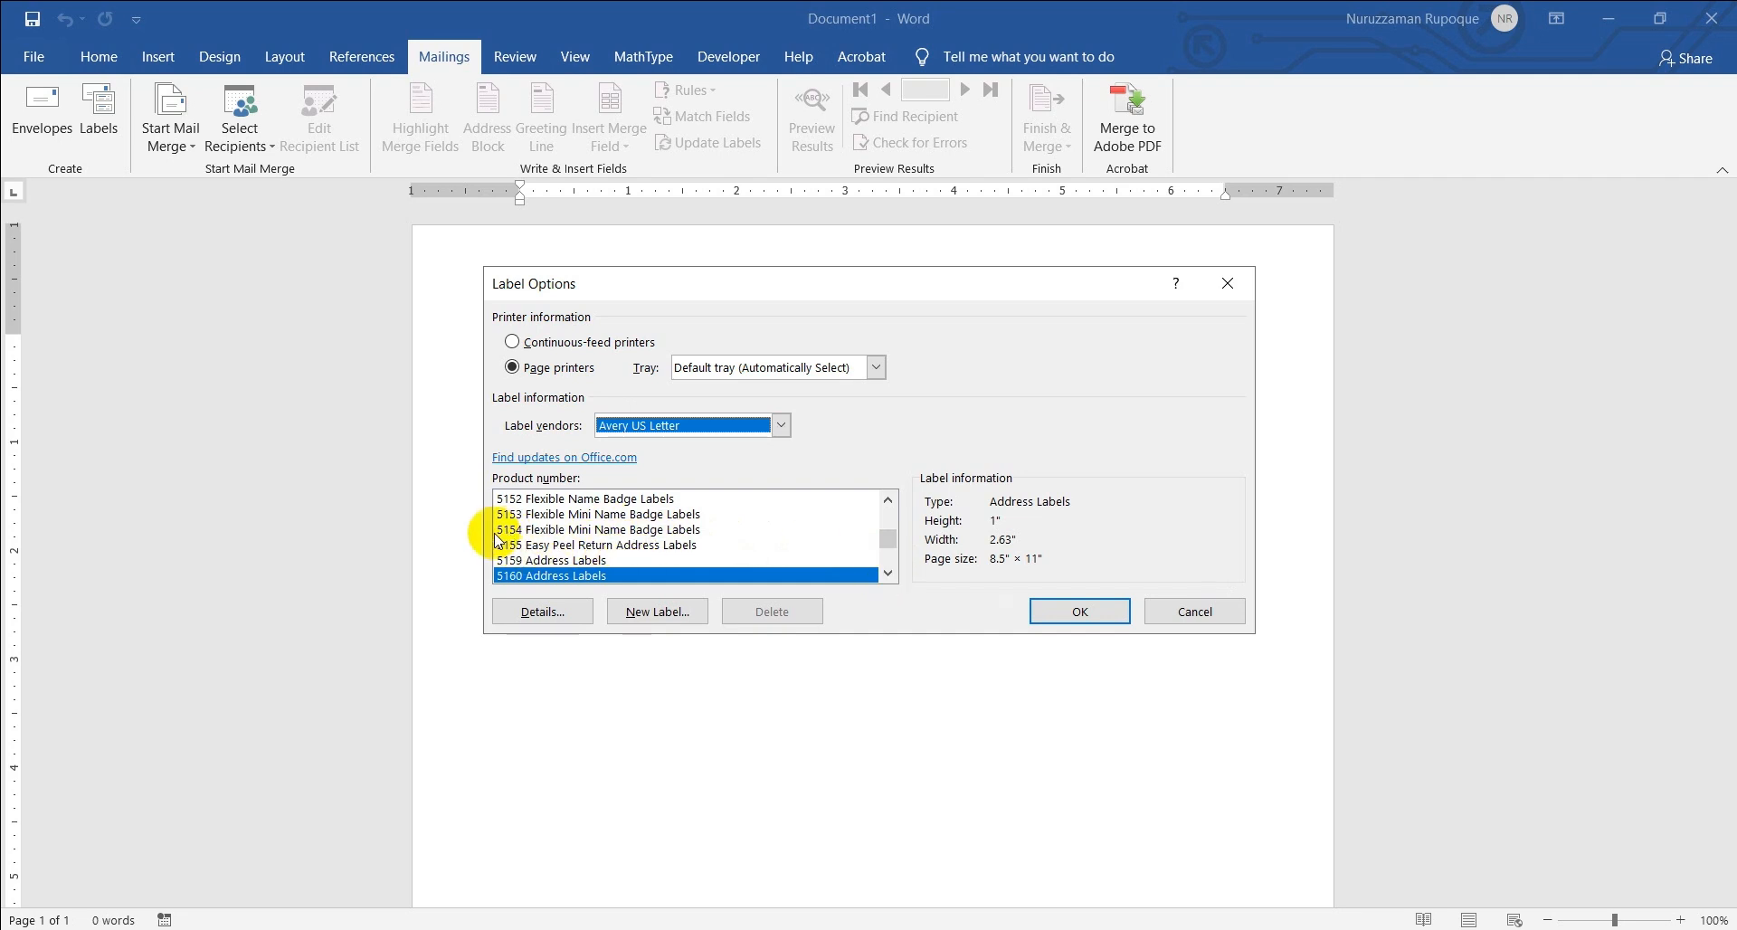
Choose product number 5160 Address Labels and apply the label options to the document
{"action": "left_click", "coordinate": [888, 576]}
{"action": "left_click", "coordinate": [889, 575]}
{"action": "left_click", "coordinate": [889, 576]}
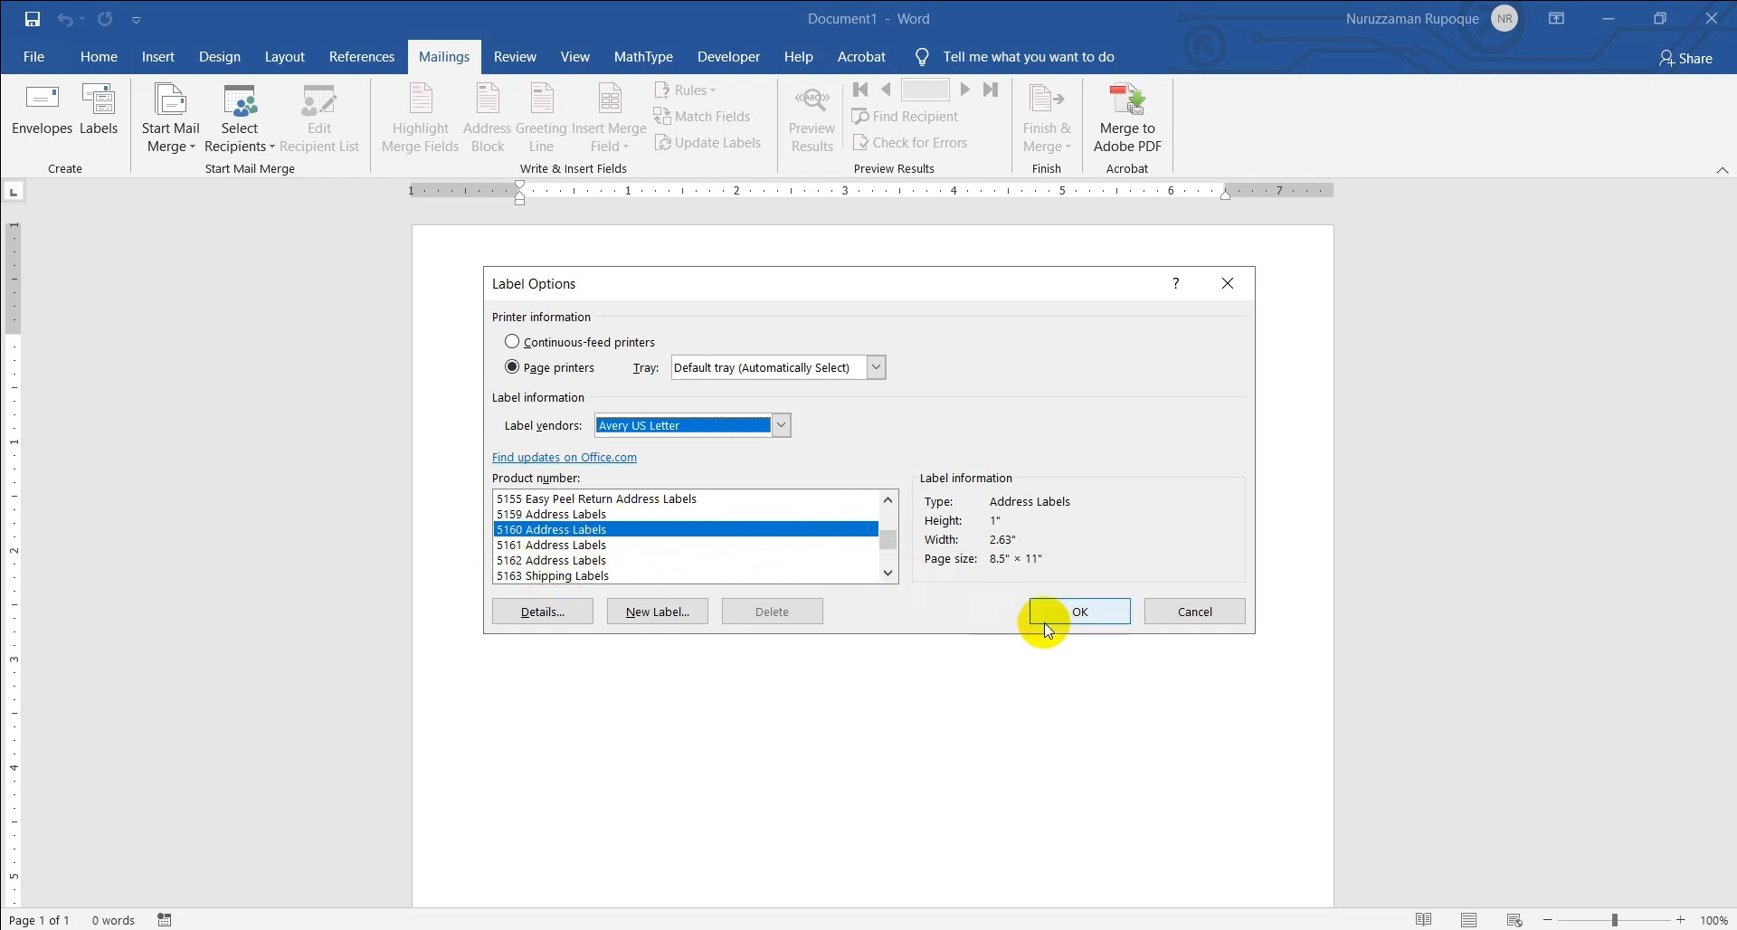
{"action": "left_click", "coordinate": [599, 534]}
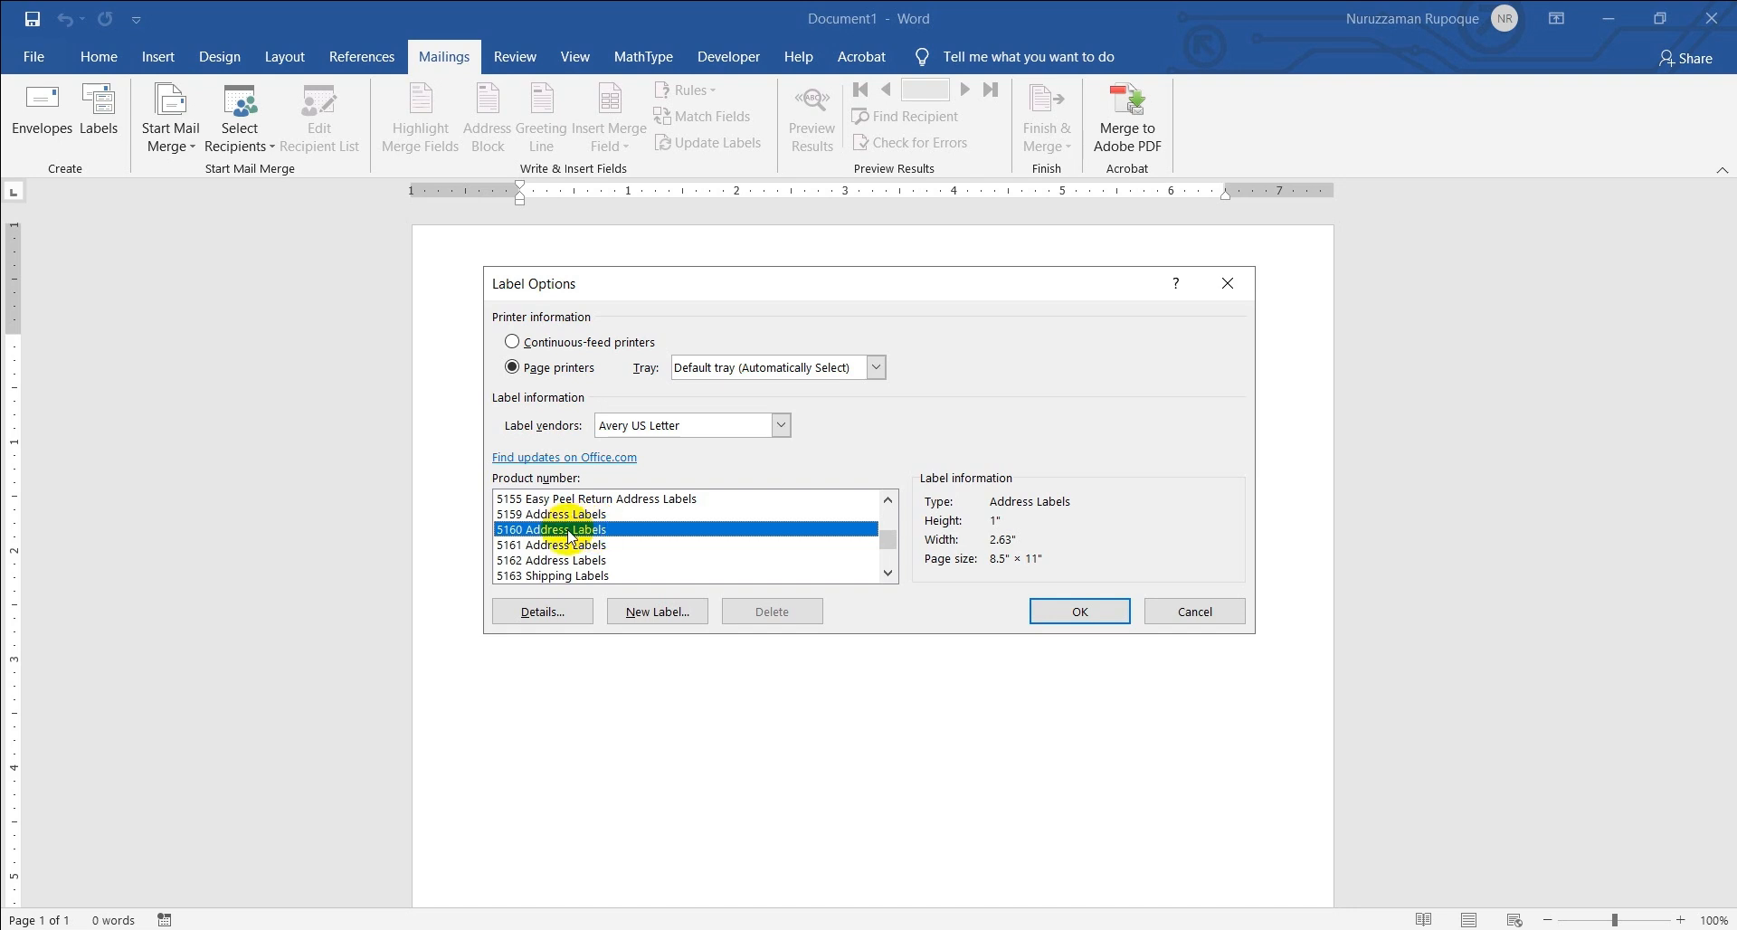
{"action": "left_click", "coordinate": [1083, 611]}
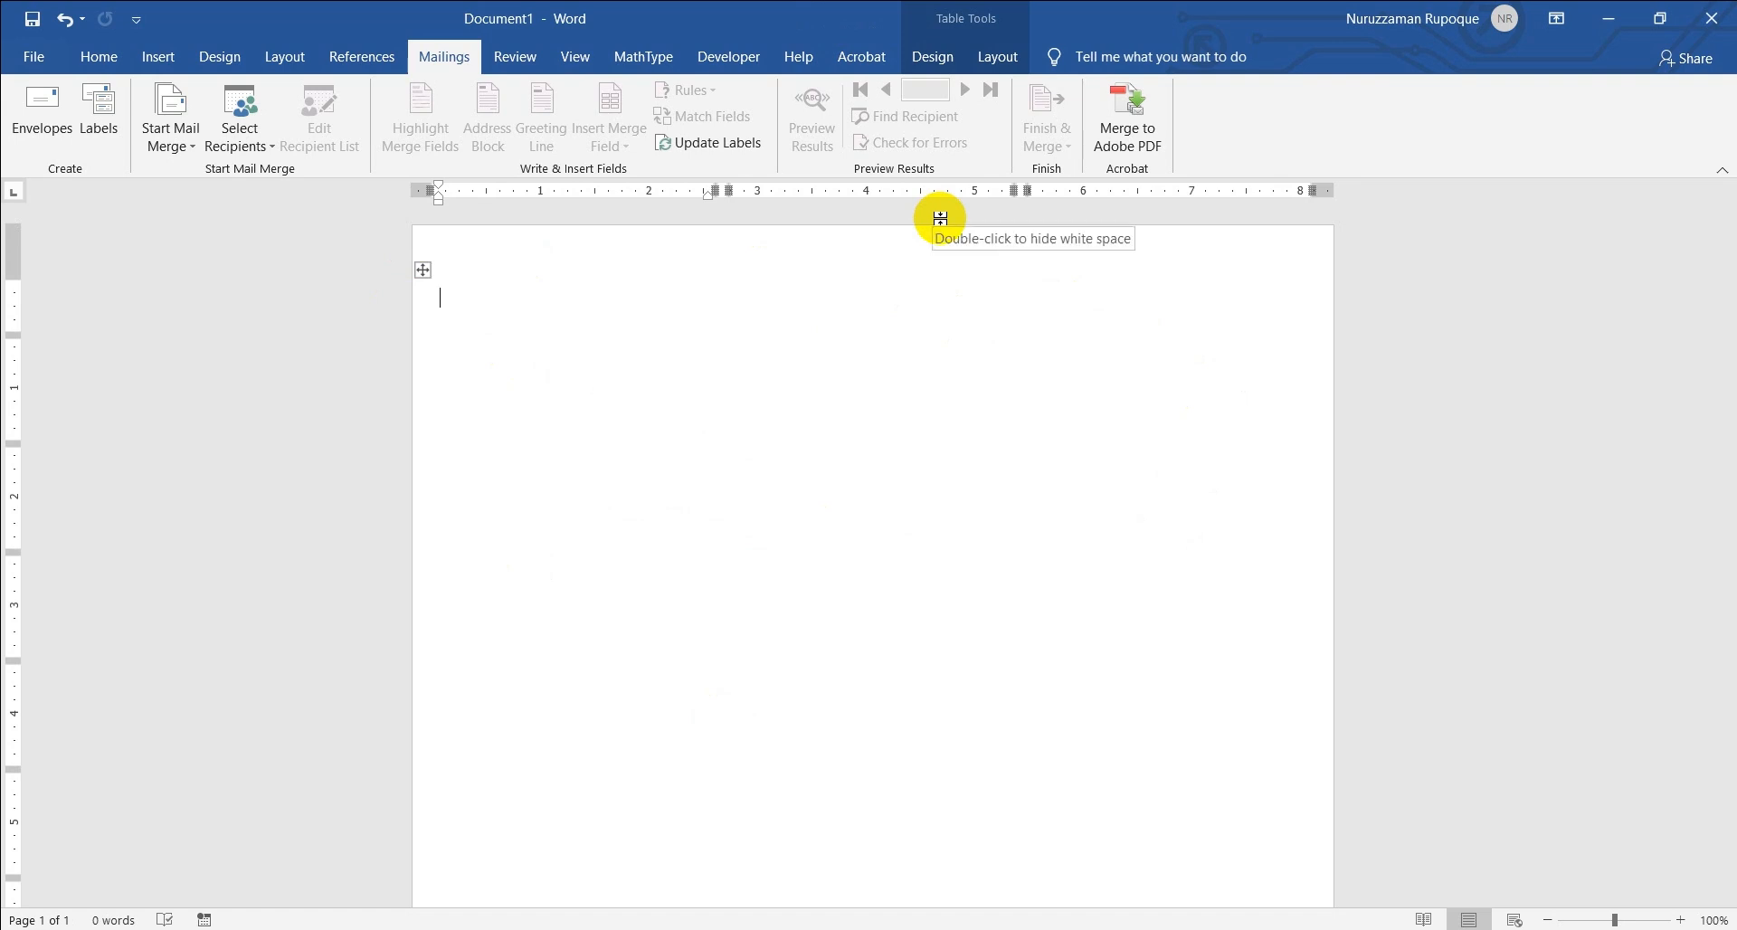
Apply All Borders to the entire label table and look over the label grid on the page
{"action": "left_click", "coordinate": [422, 270]}
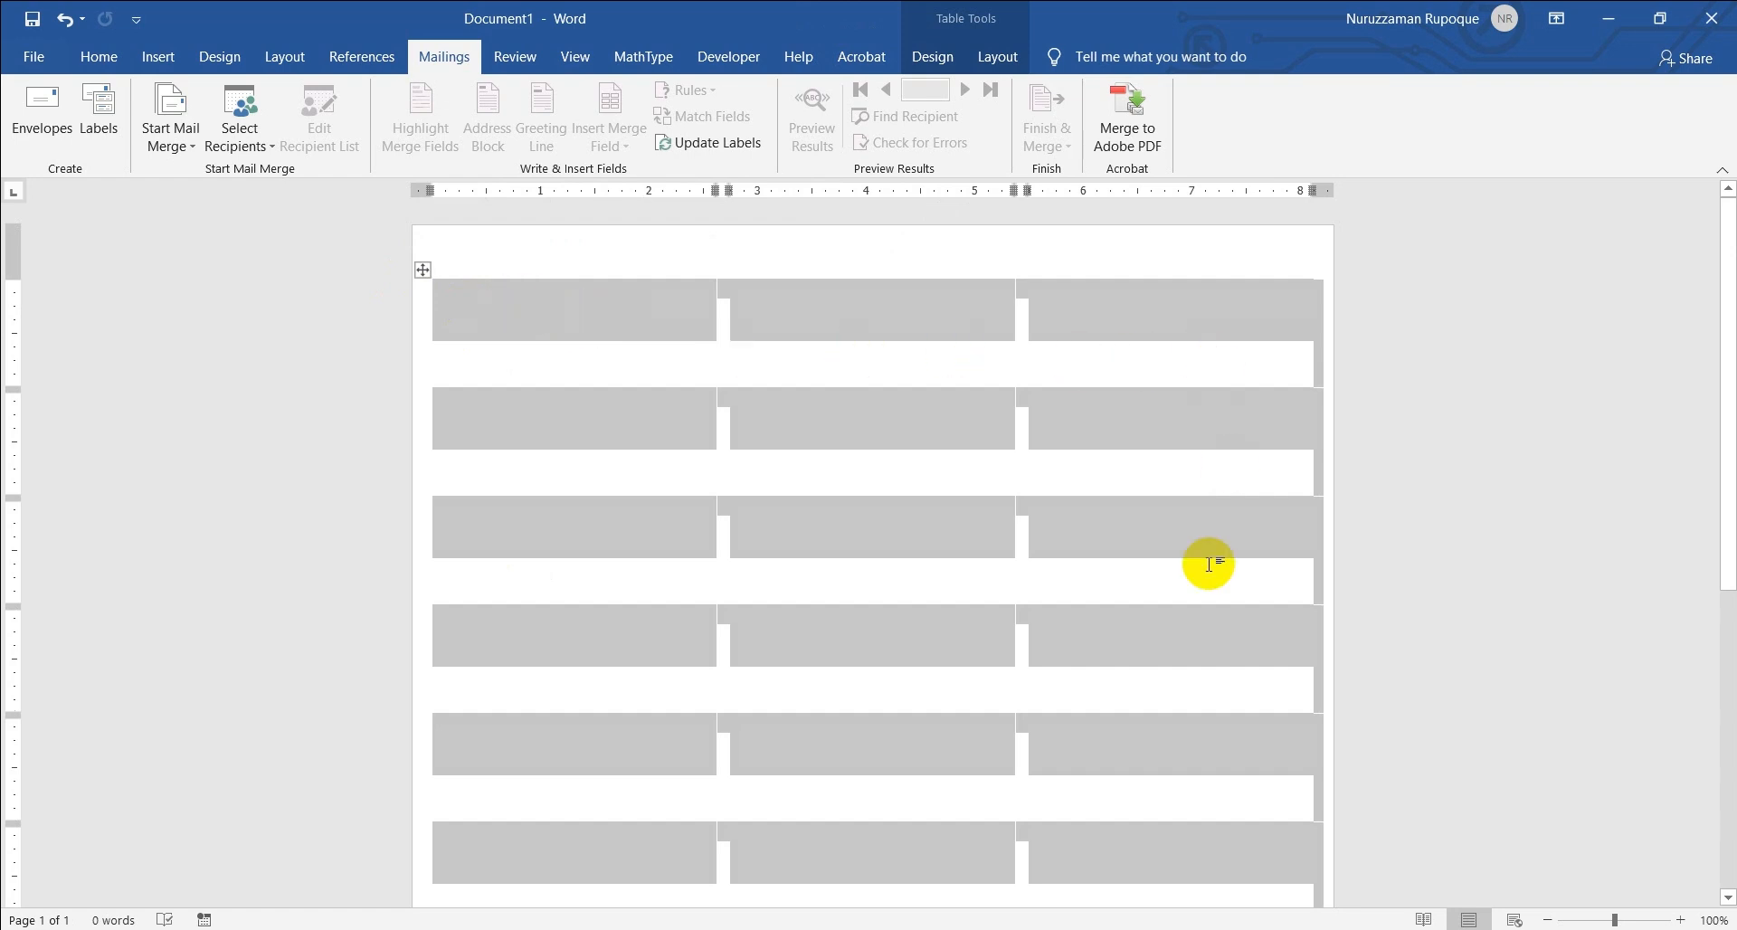
{"action": "scroll", "coordinate": [1169, 648], "scroll_direction": "down", "scroll_amount": 3}
{"action": "scroll", "coordinate": [1122, 588], "scroll_direction": "up", "scroll_amount": 3}
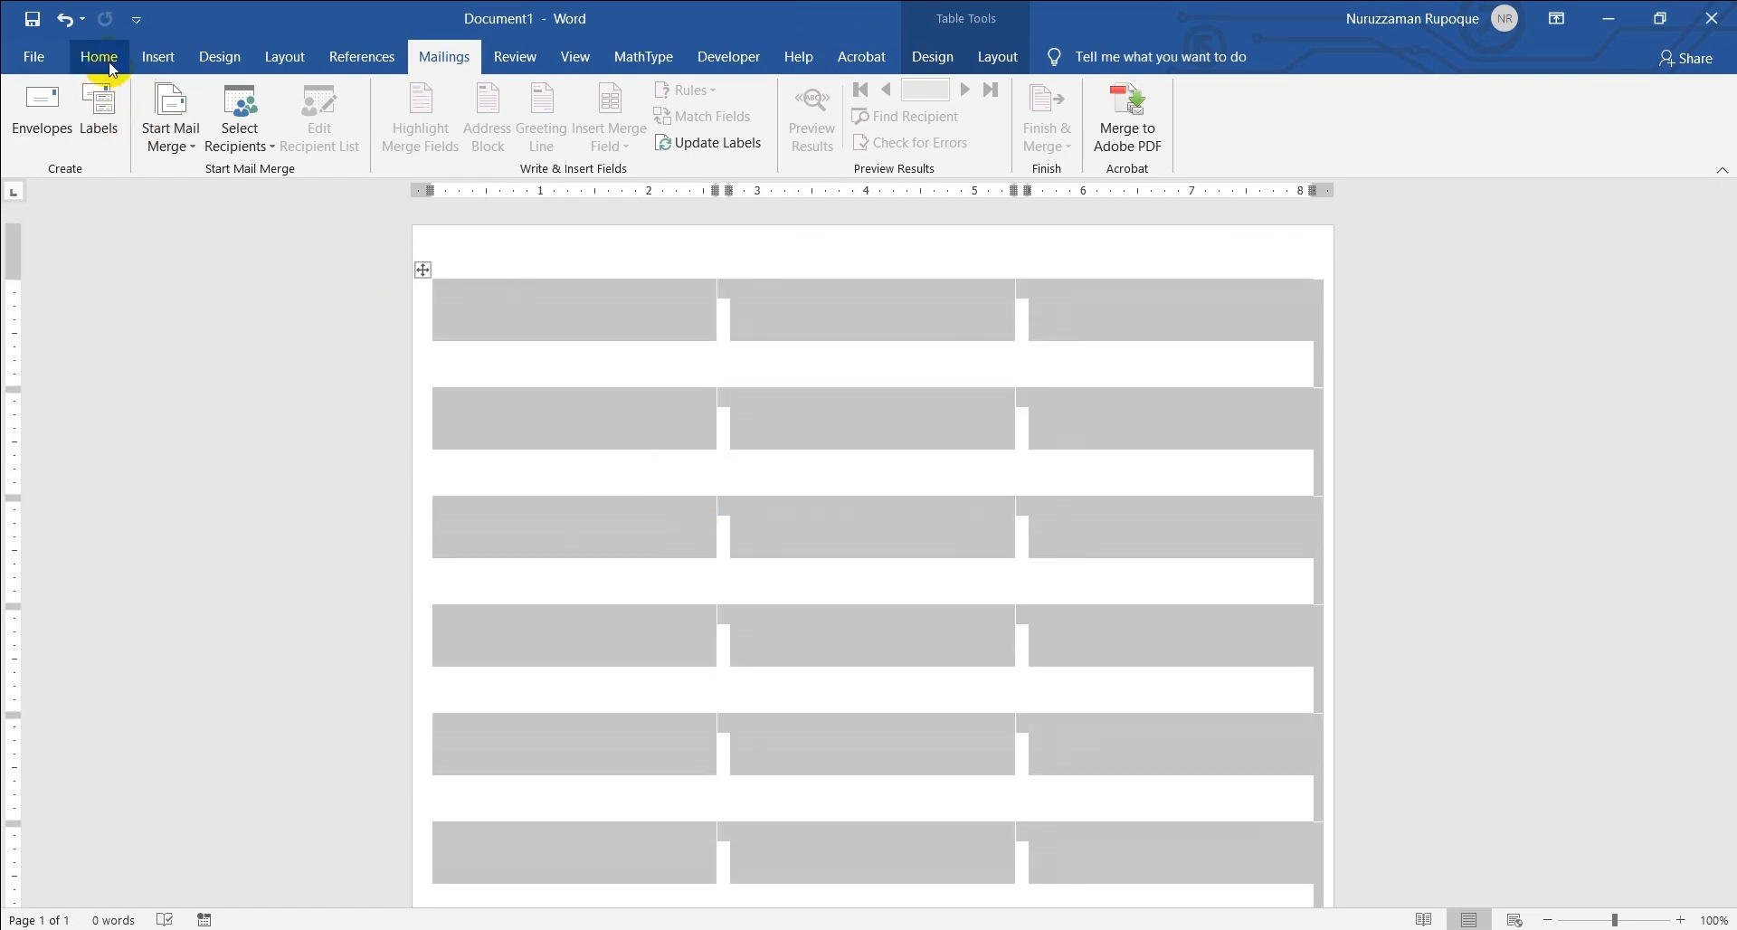
{"action": "left_click", "coordinate": [99, 57]}
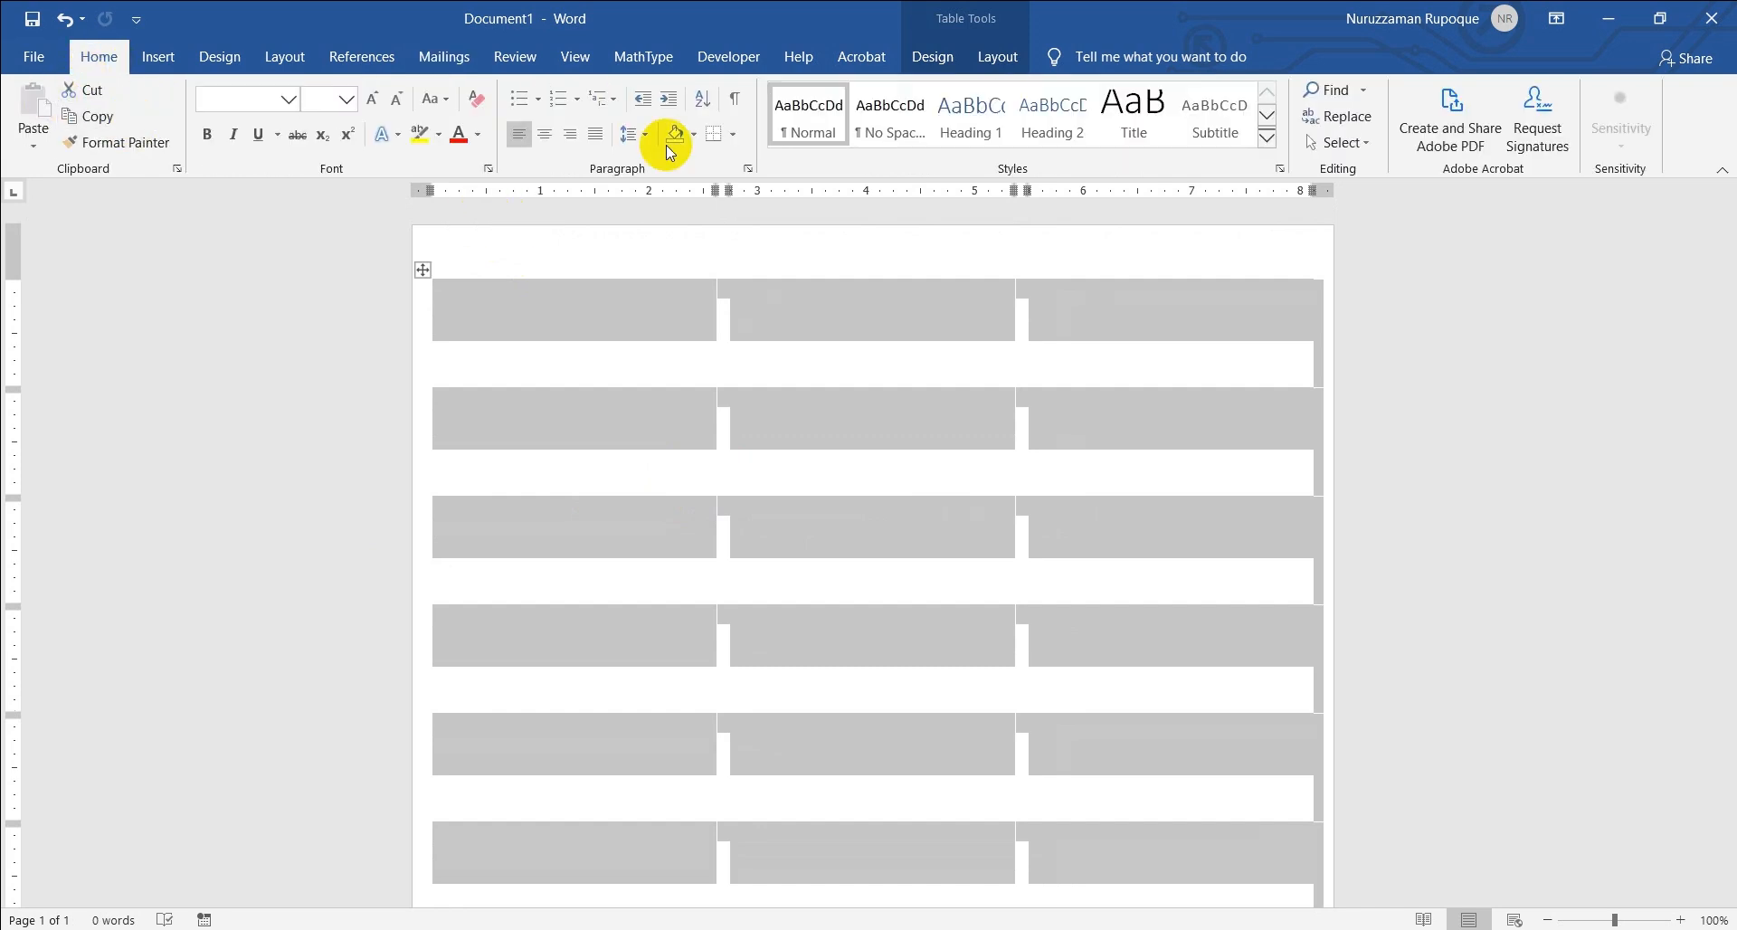
{"action": "left_click", "coordinate": [735, 134]}
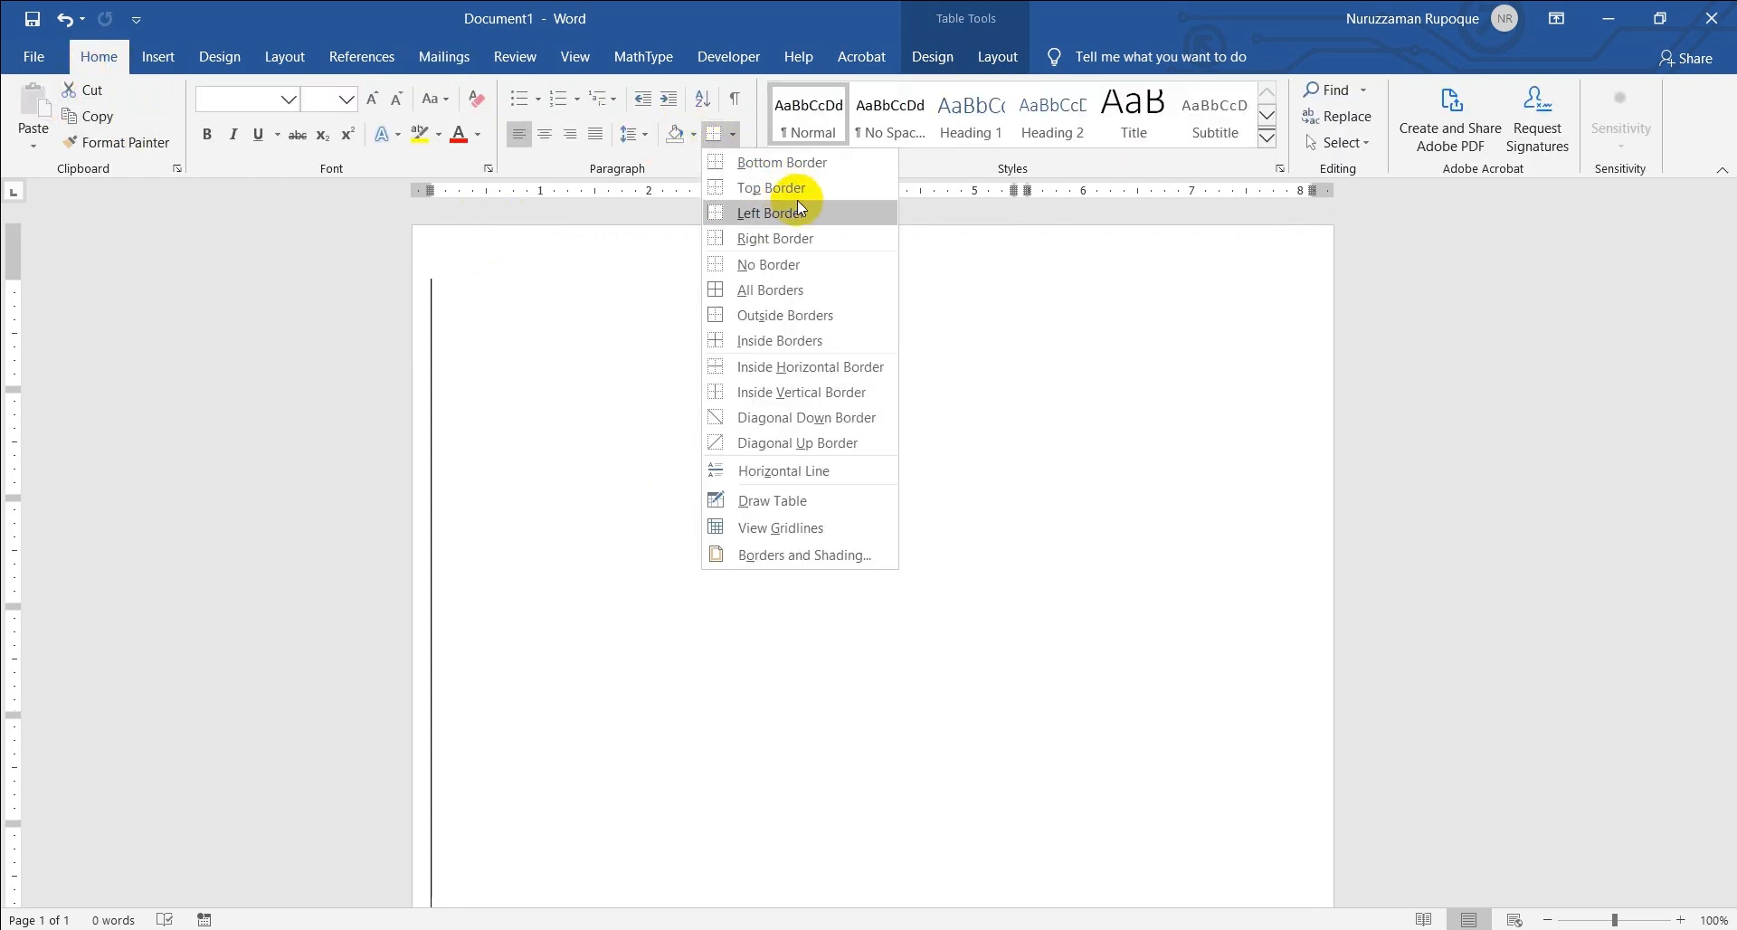
{"action": "left_click", "coordinate": [771, 286]}
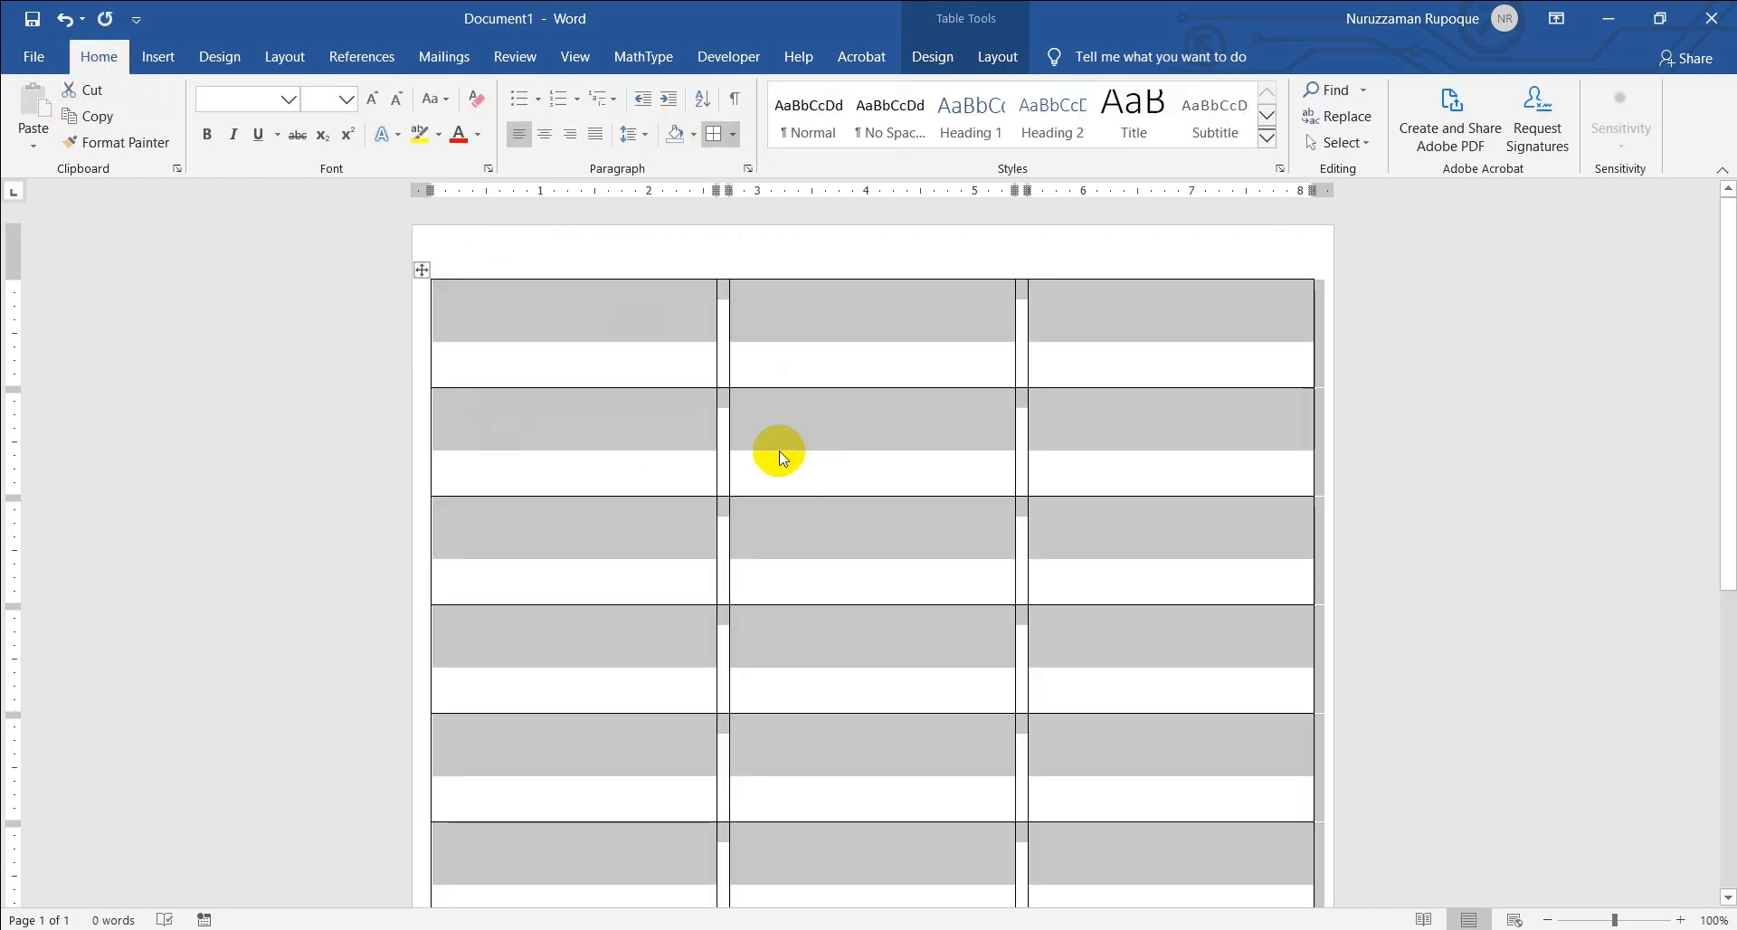
{"action": "left_click", "coordinate": [667, 422]}
{"action": "scroll", "coordinate": [949, 357], "scroll_direction": "up", "scroll_amount": 4}
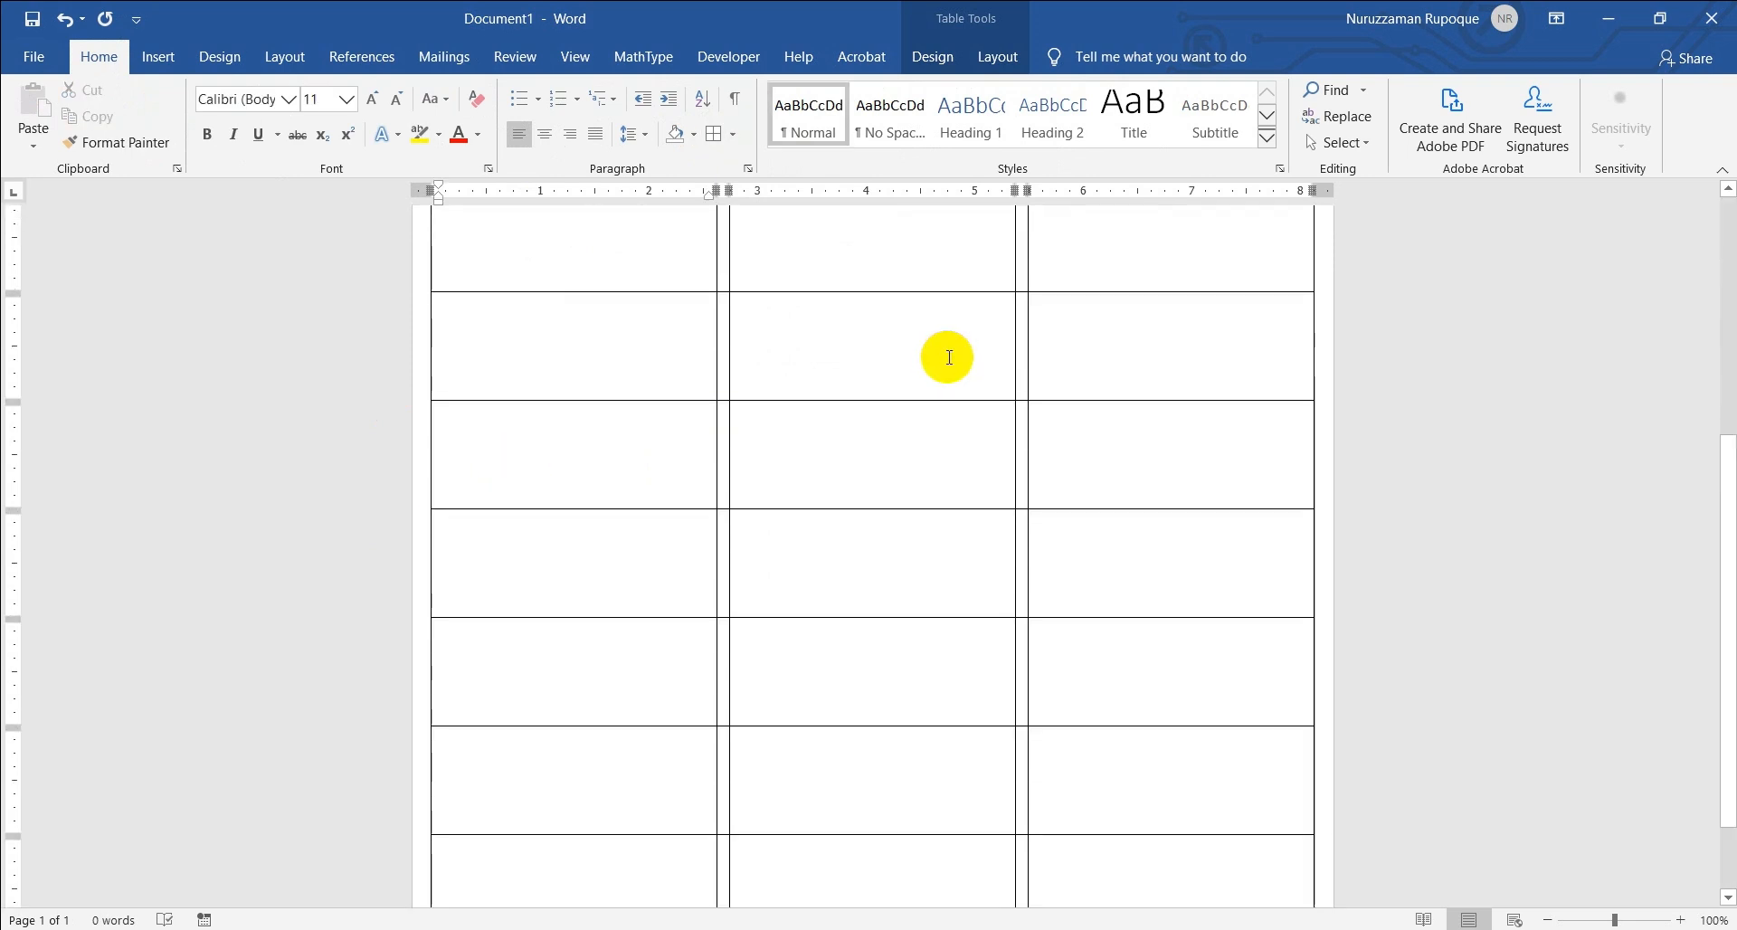
{"action": "left_click", "coordinate": [592, 359]}
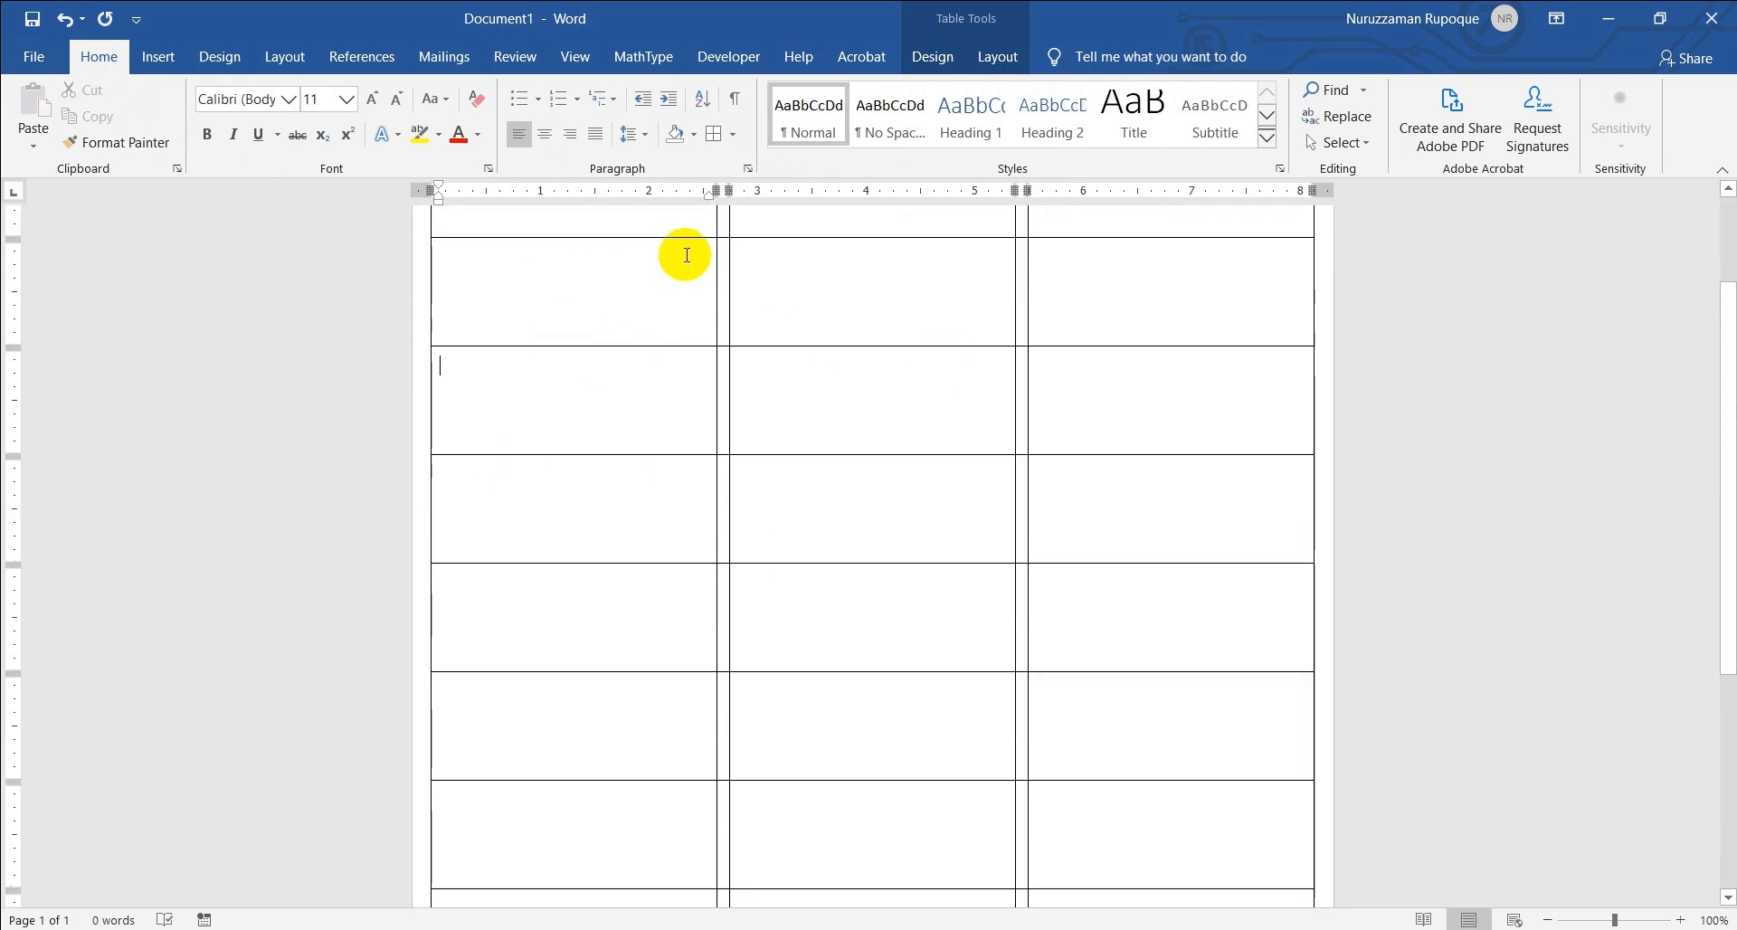
{"action": "scroll", "coordinate": [738, 301], "scroll_direction": "up", "scroll_amount": 3}
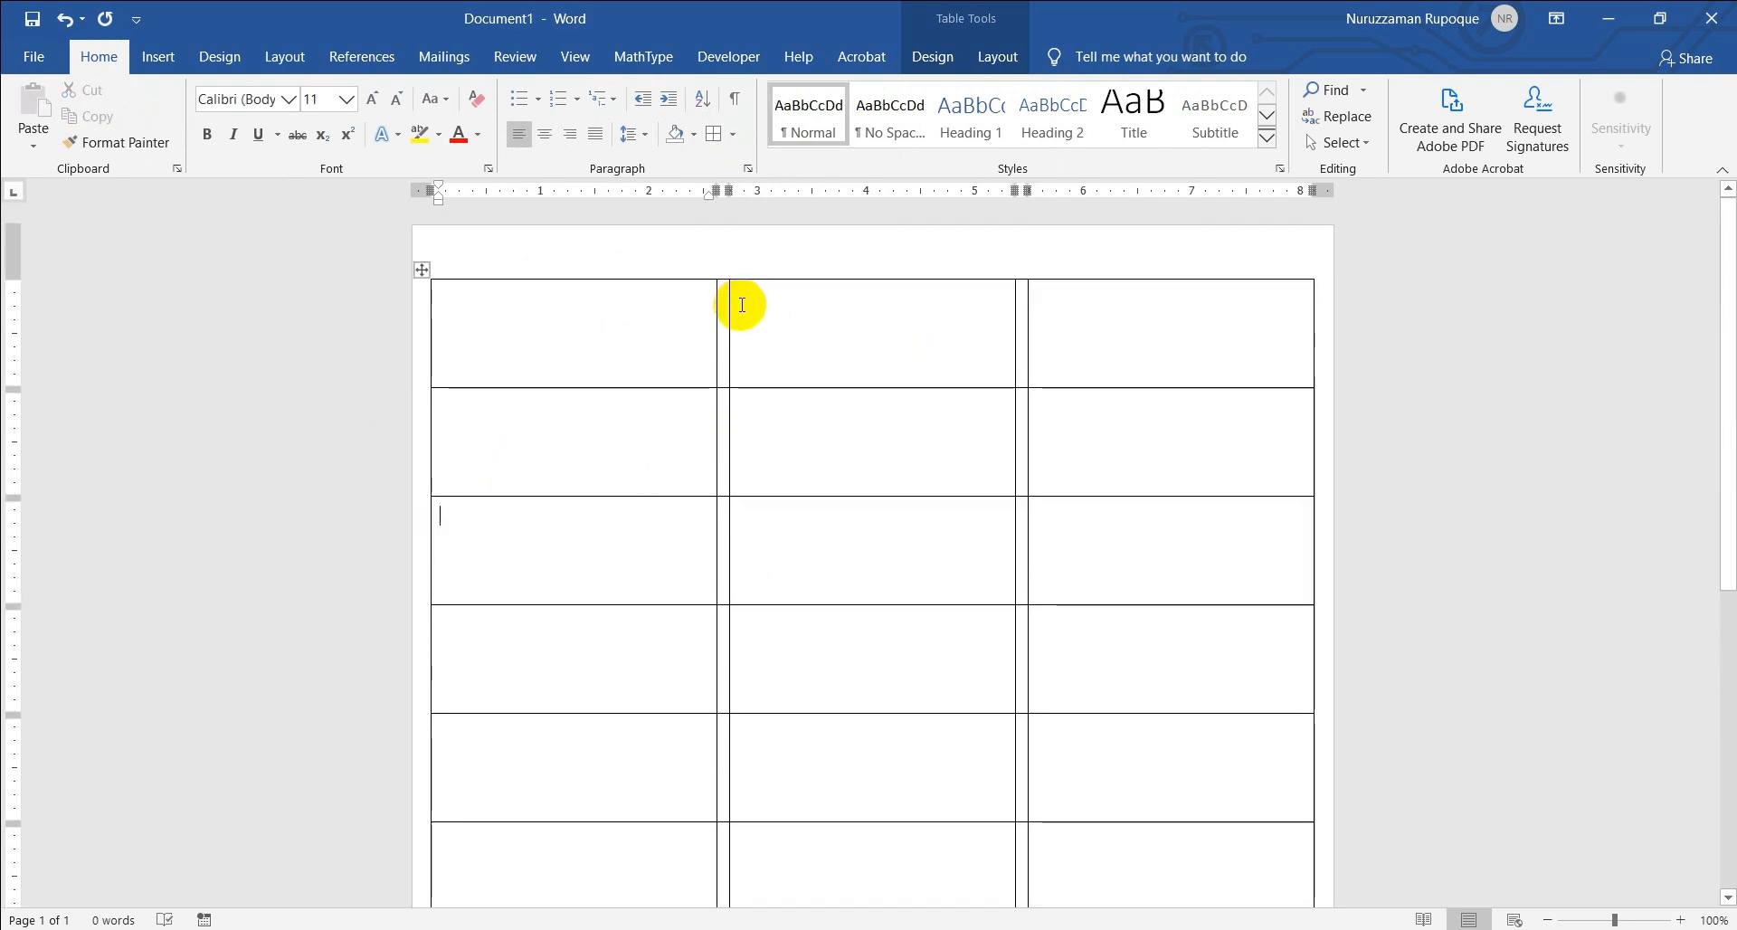
Remove all borders from the entire label table
{"action": "left_click", "coordinate": [422, 270]}
{"action": "left_click", "coordinate": [733, 135]}
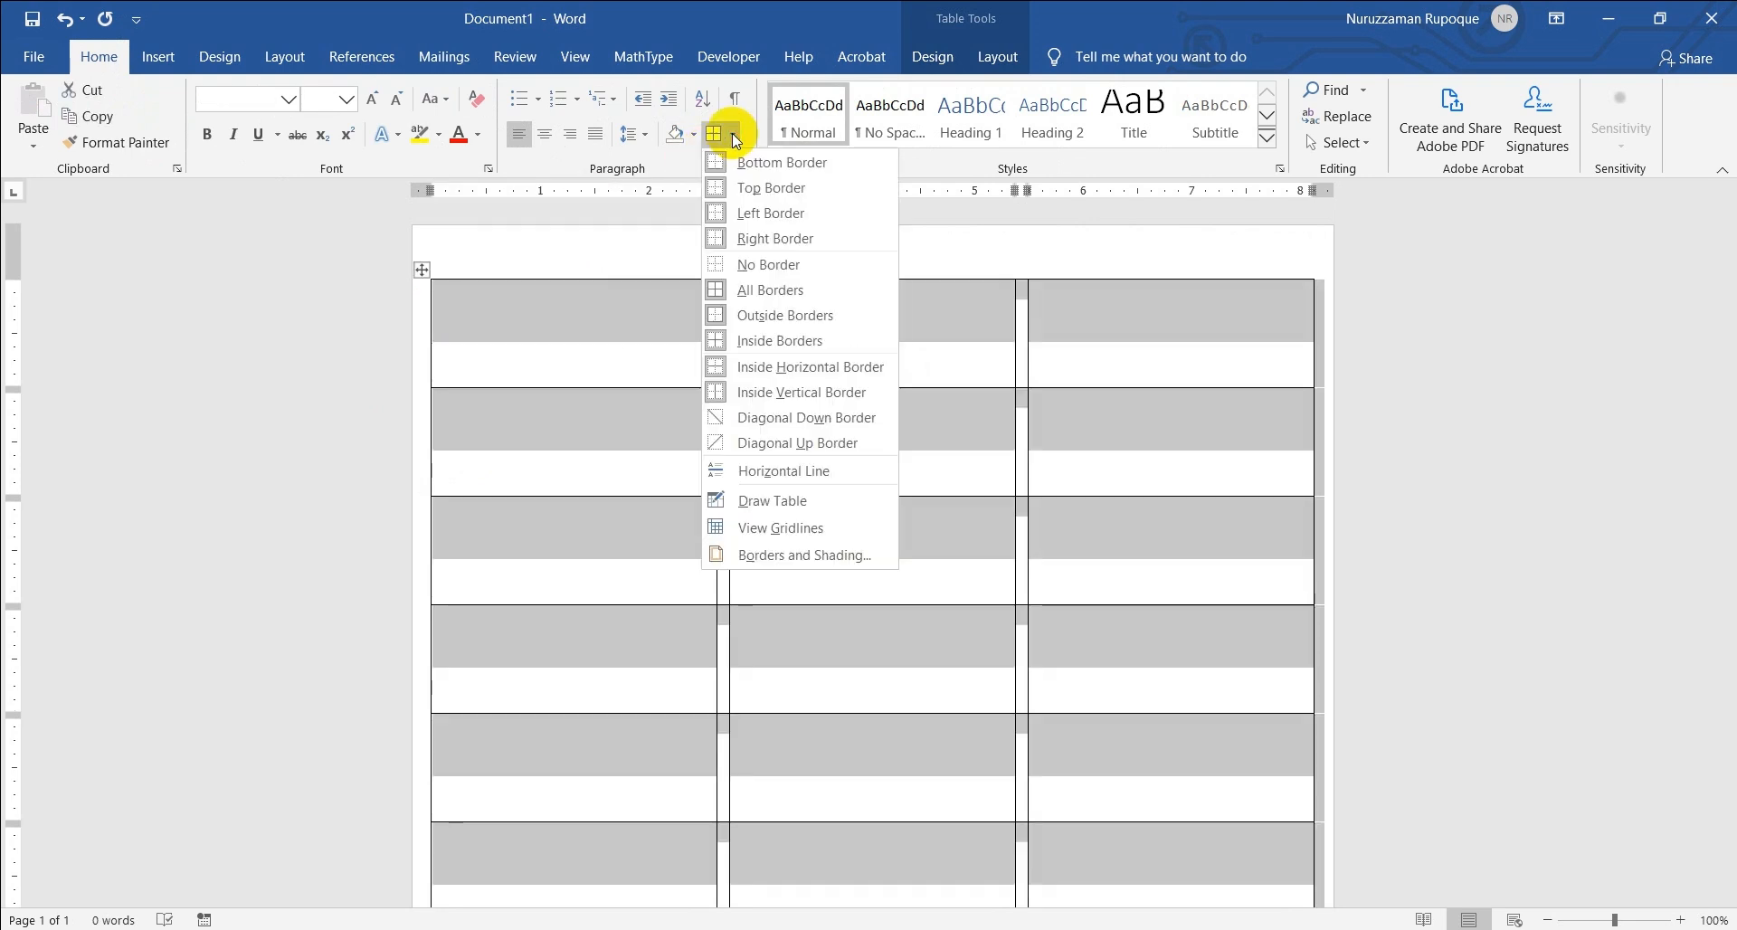
{"action": "left_click", "coordinate": [792, 288]}
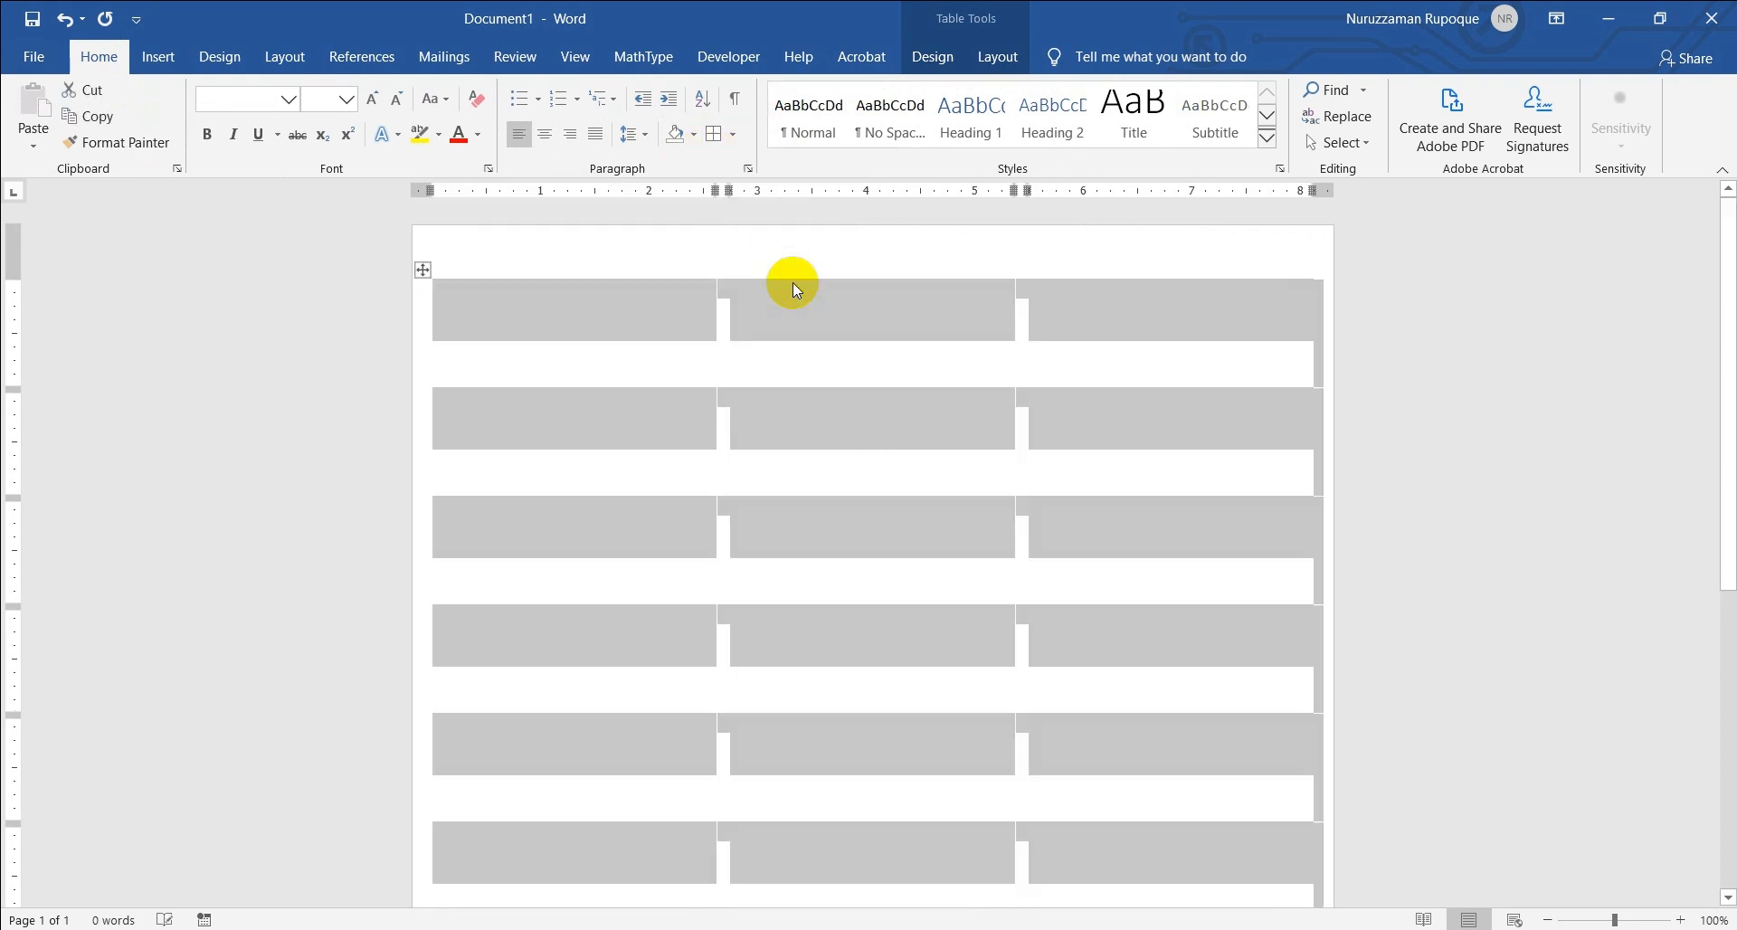
{"action": "left_click", "coordinate": [554, 368]}
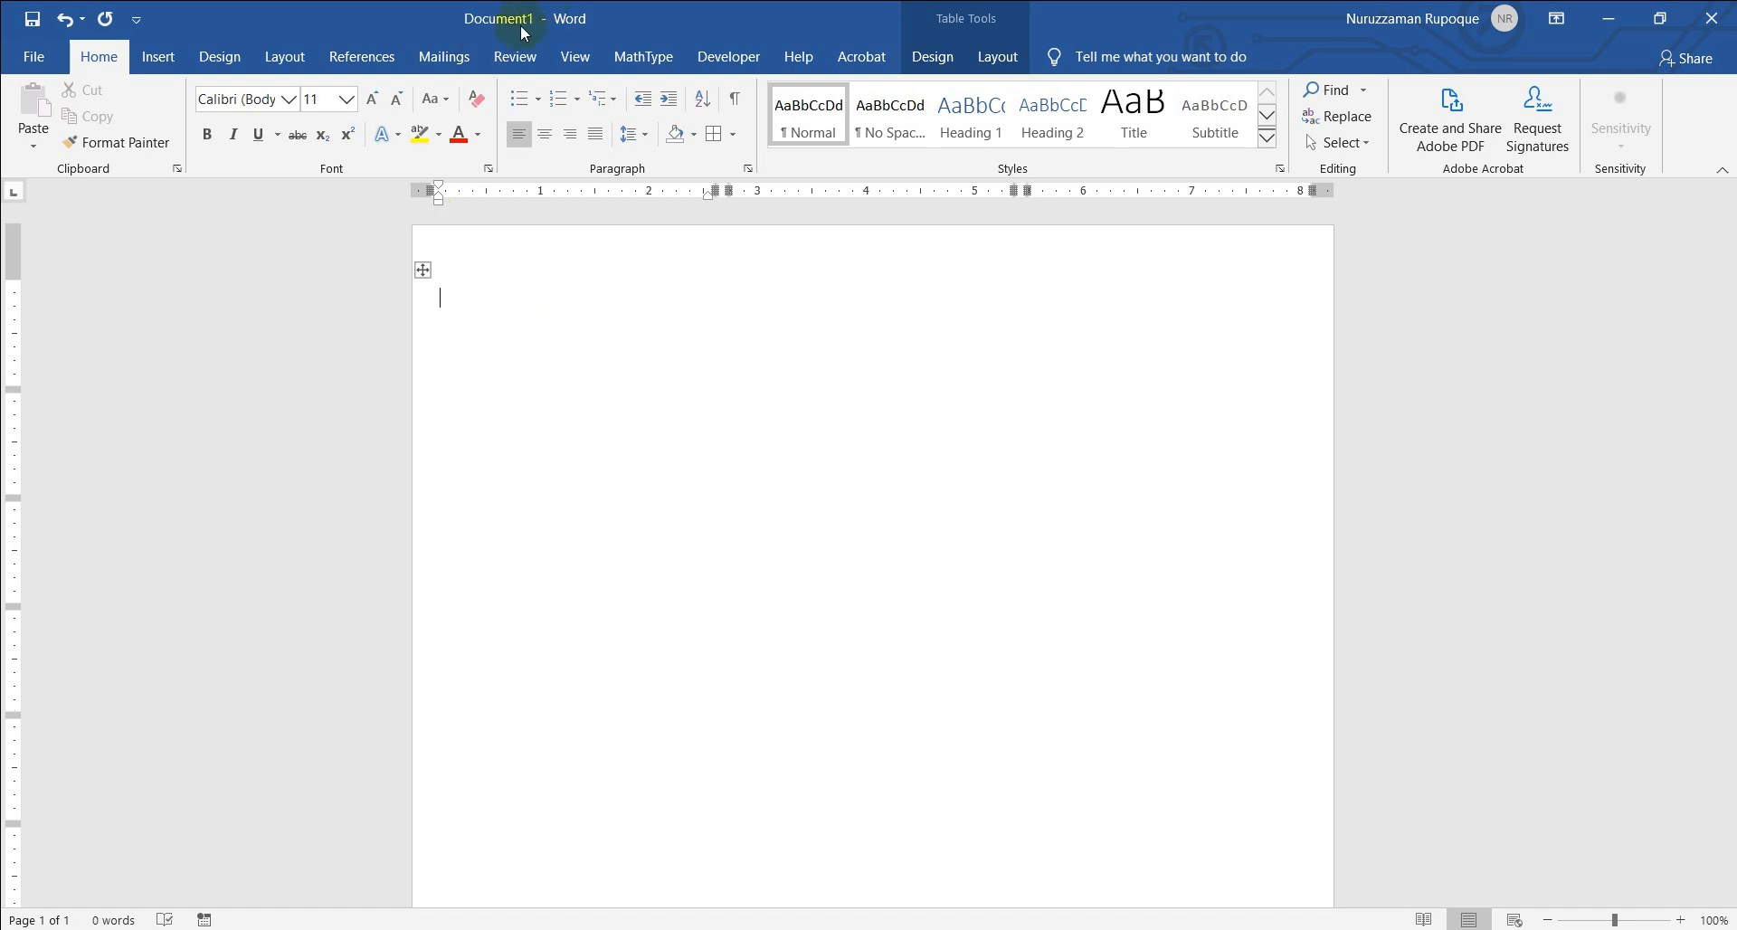
{"action": "left_click", "coordinate": [512, 260]}
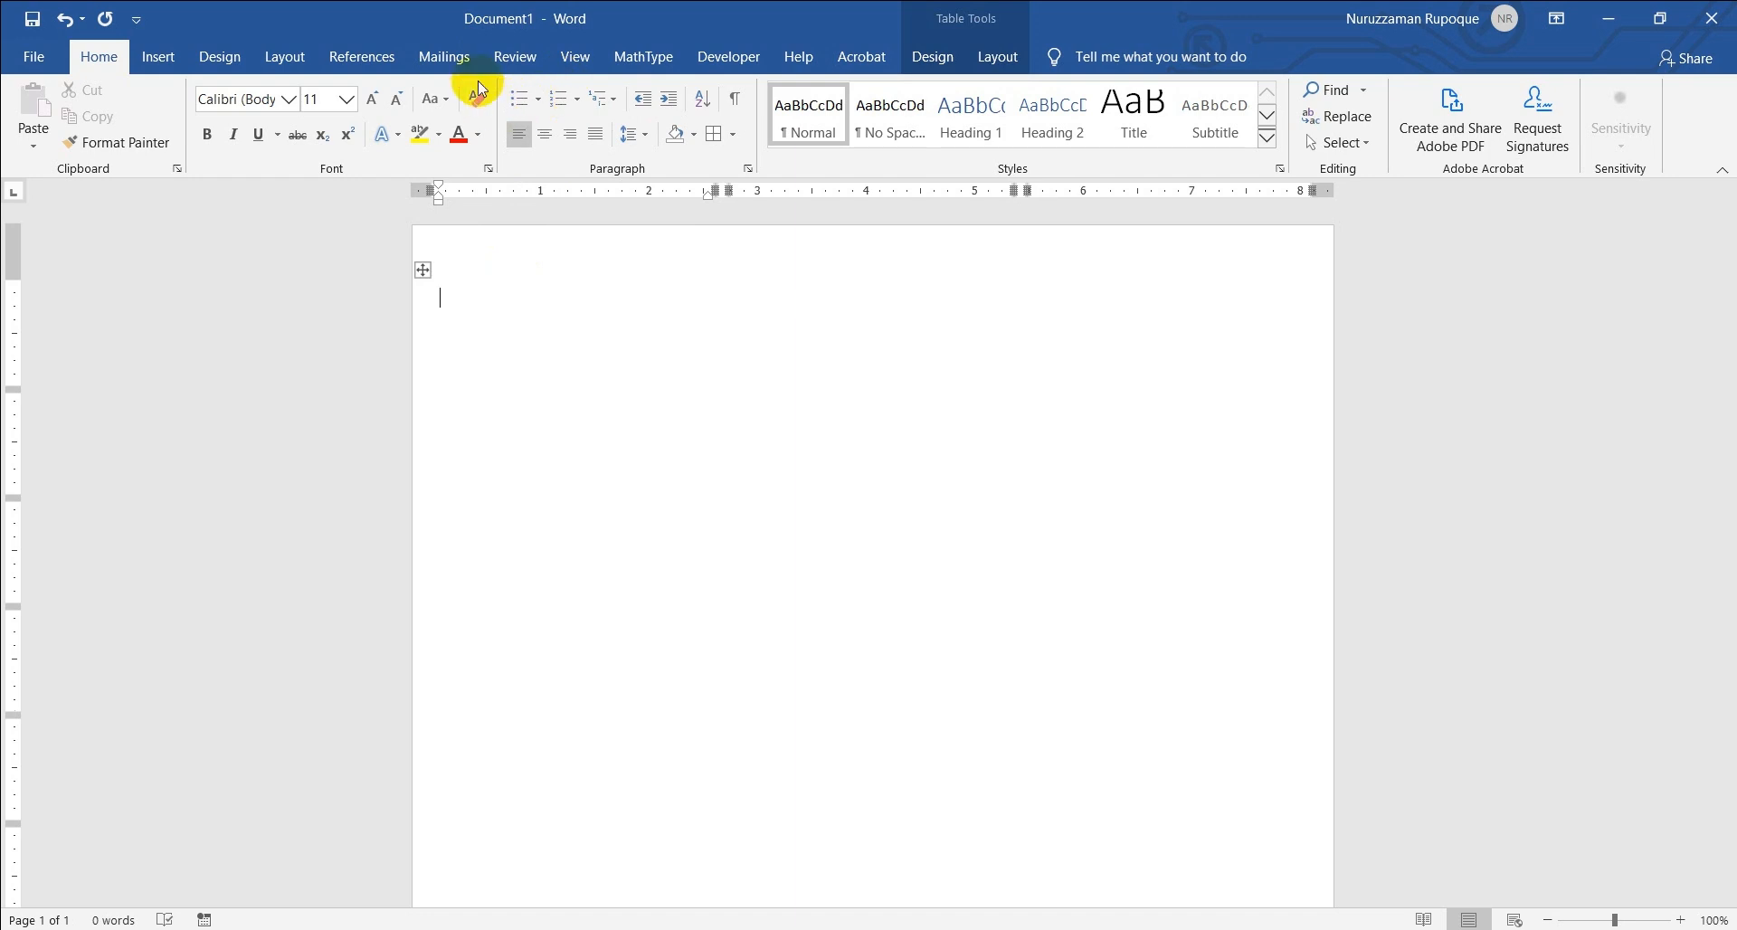
Use the existing Educational Organizations workbook in the New Course folder as the recipient list, choosing the table Sheet1$ with column headers
{"action": "left_click", "coordinate": [445, 58]}
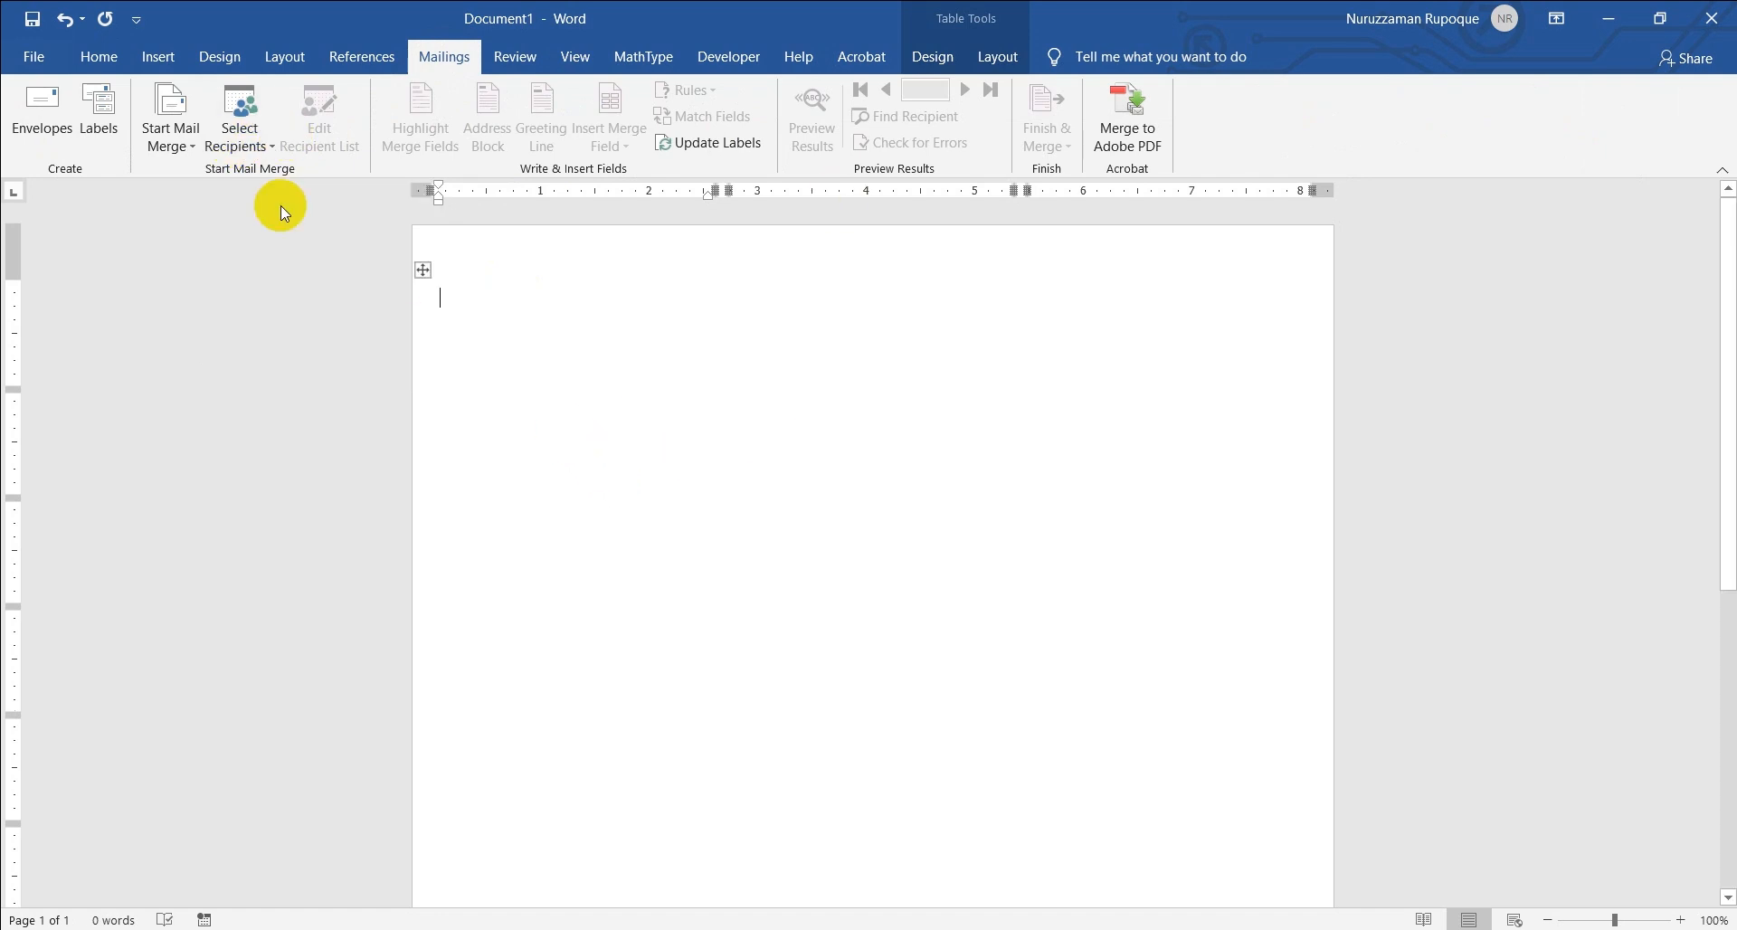
{"action": "left_click", "coordinate": [268, 143]}
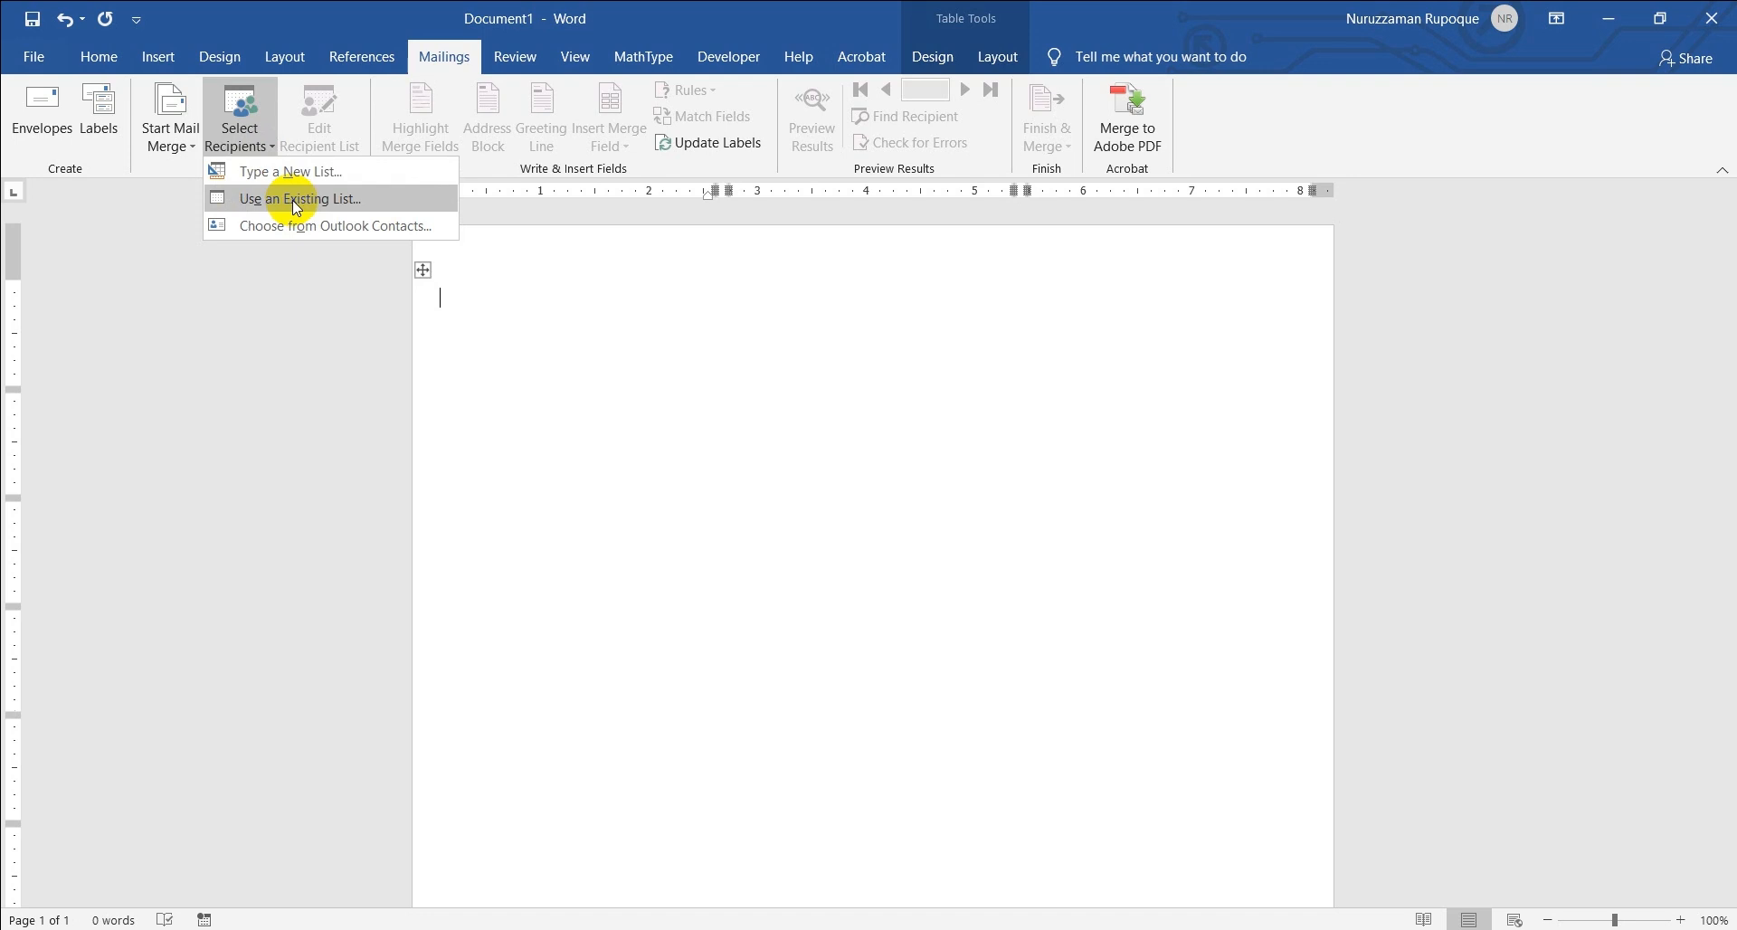
{"action": "left_click", "coordinate": [292, 199]}
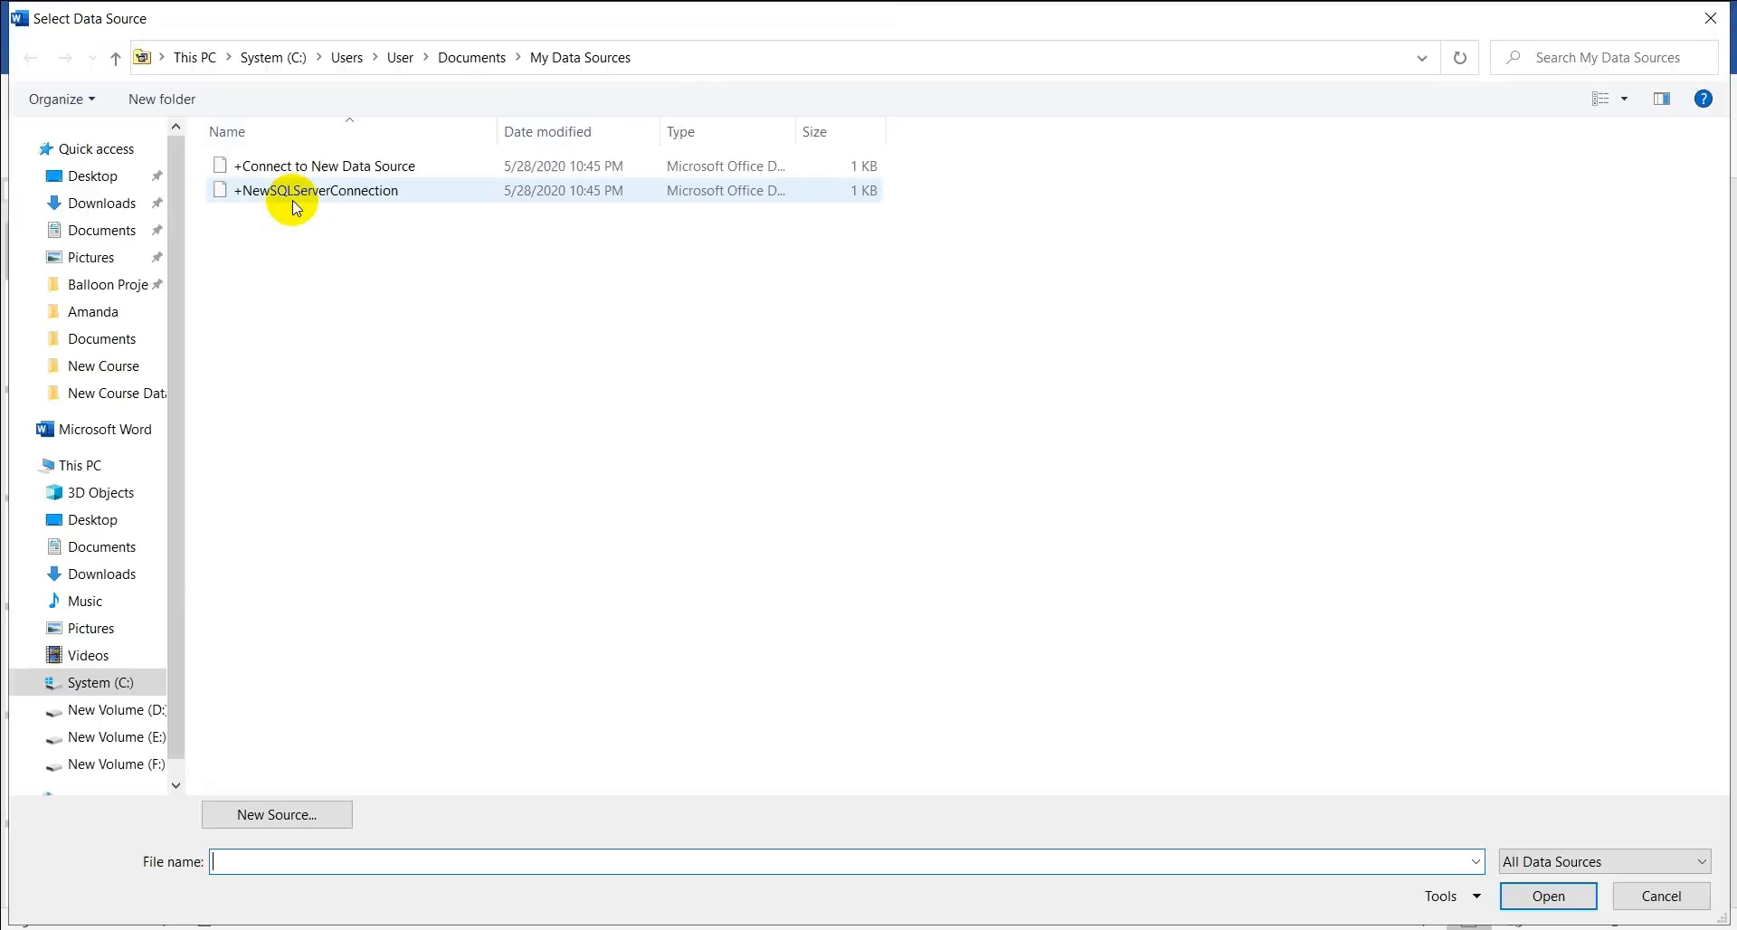
{"action": "left_click", "coordinate": [90, 366]}
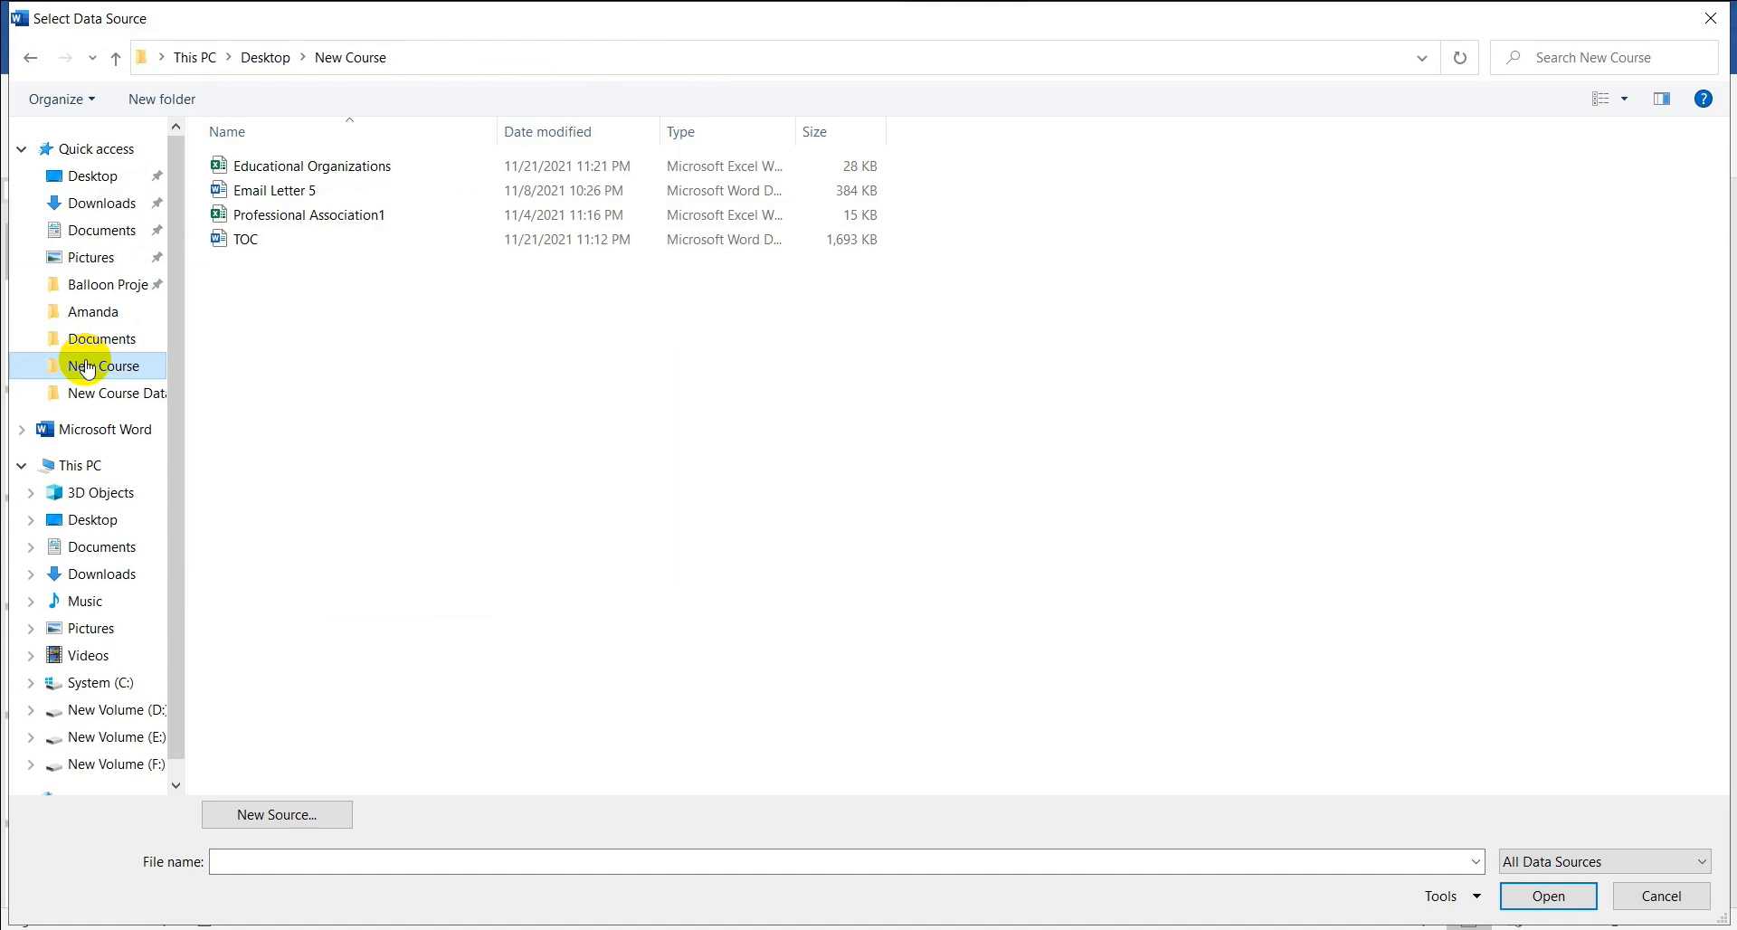
{"action": "left_click", "coordinate": [404, 169]}
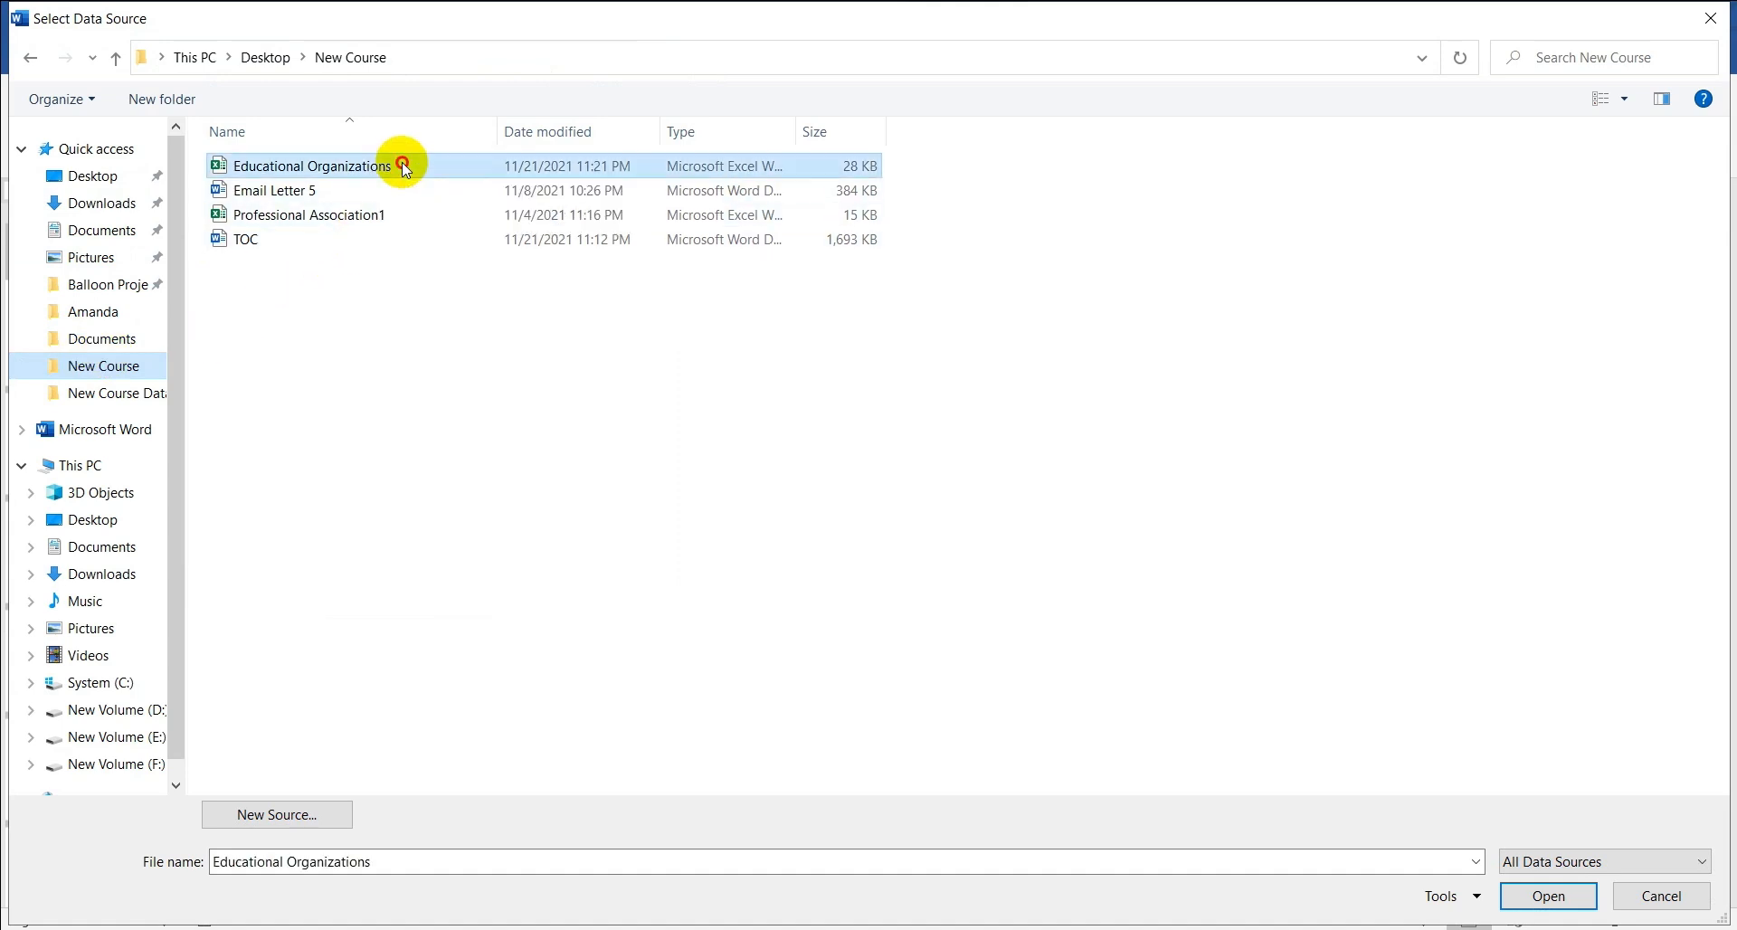
{"action": "left_click", "coordinate": [1549, 898]}
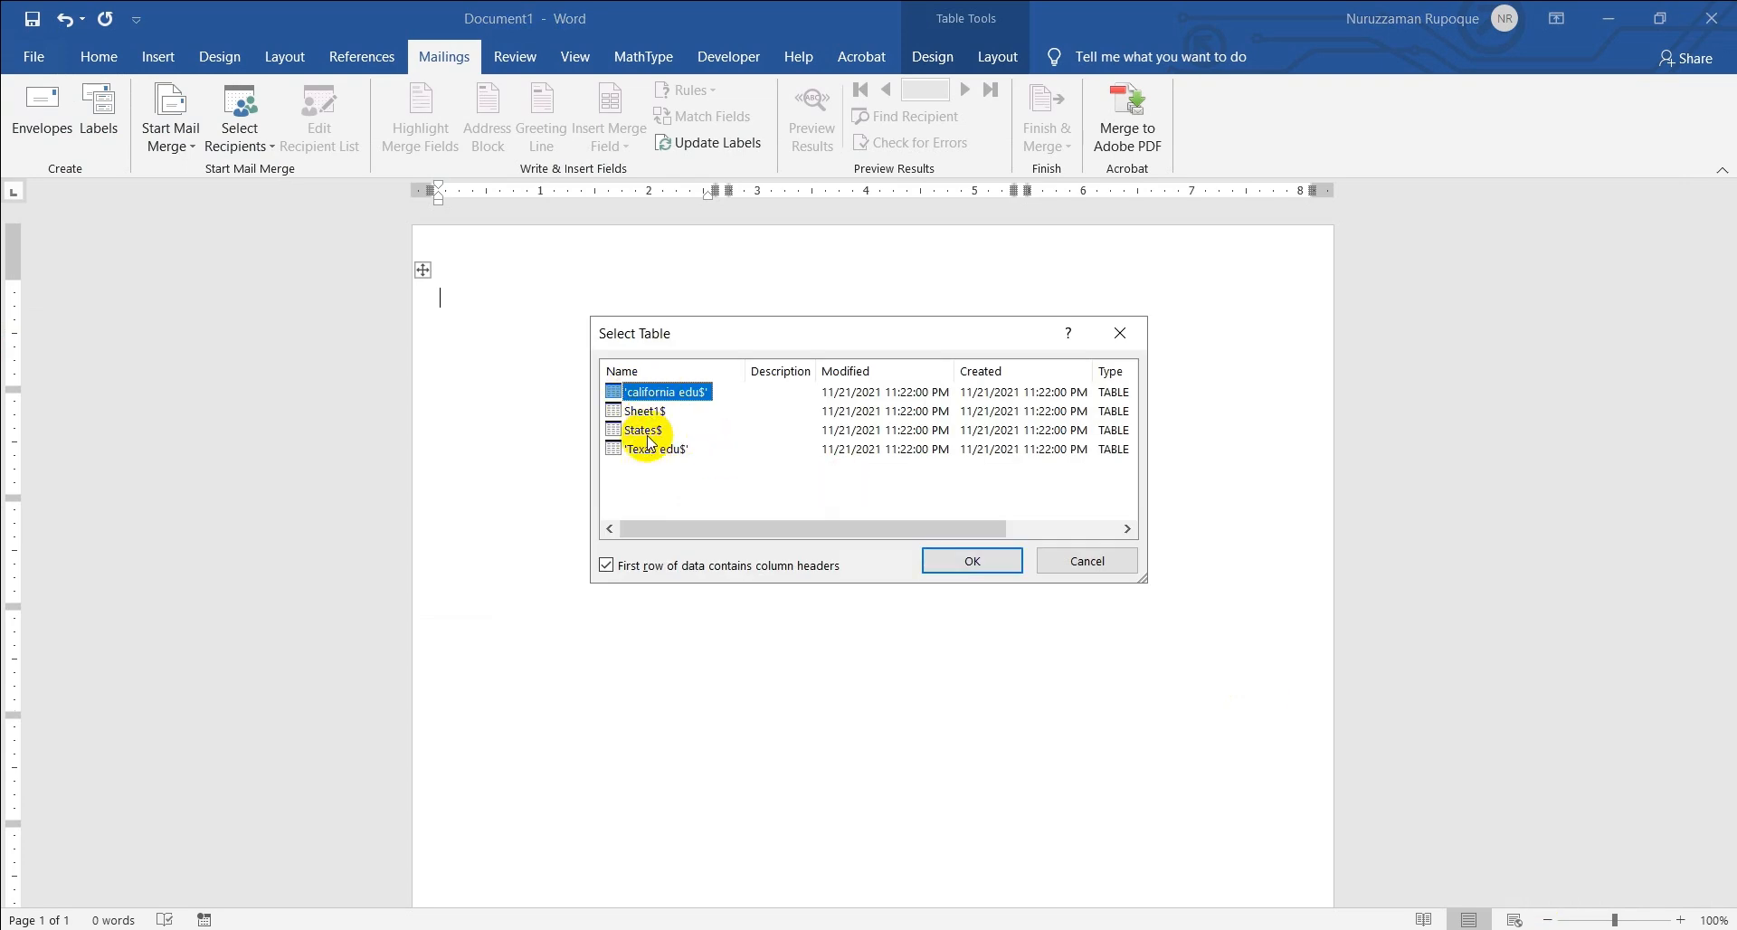
{"action": "left_click", "coordinate": [651, 415]}
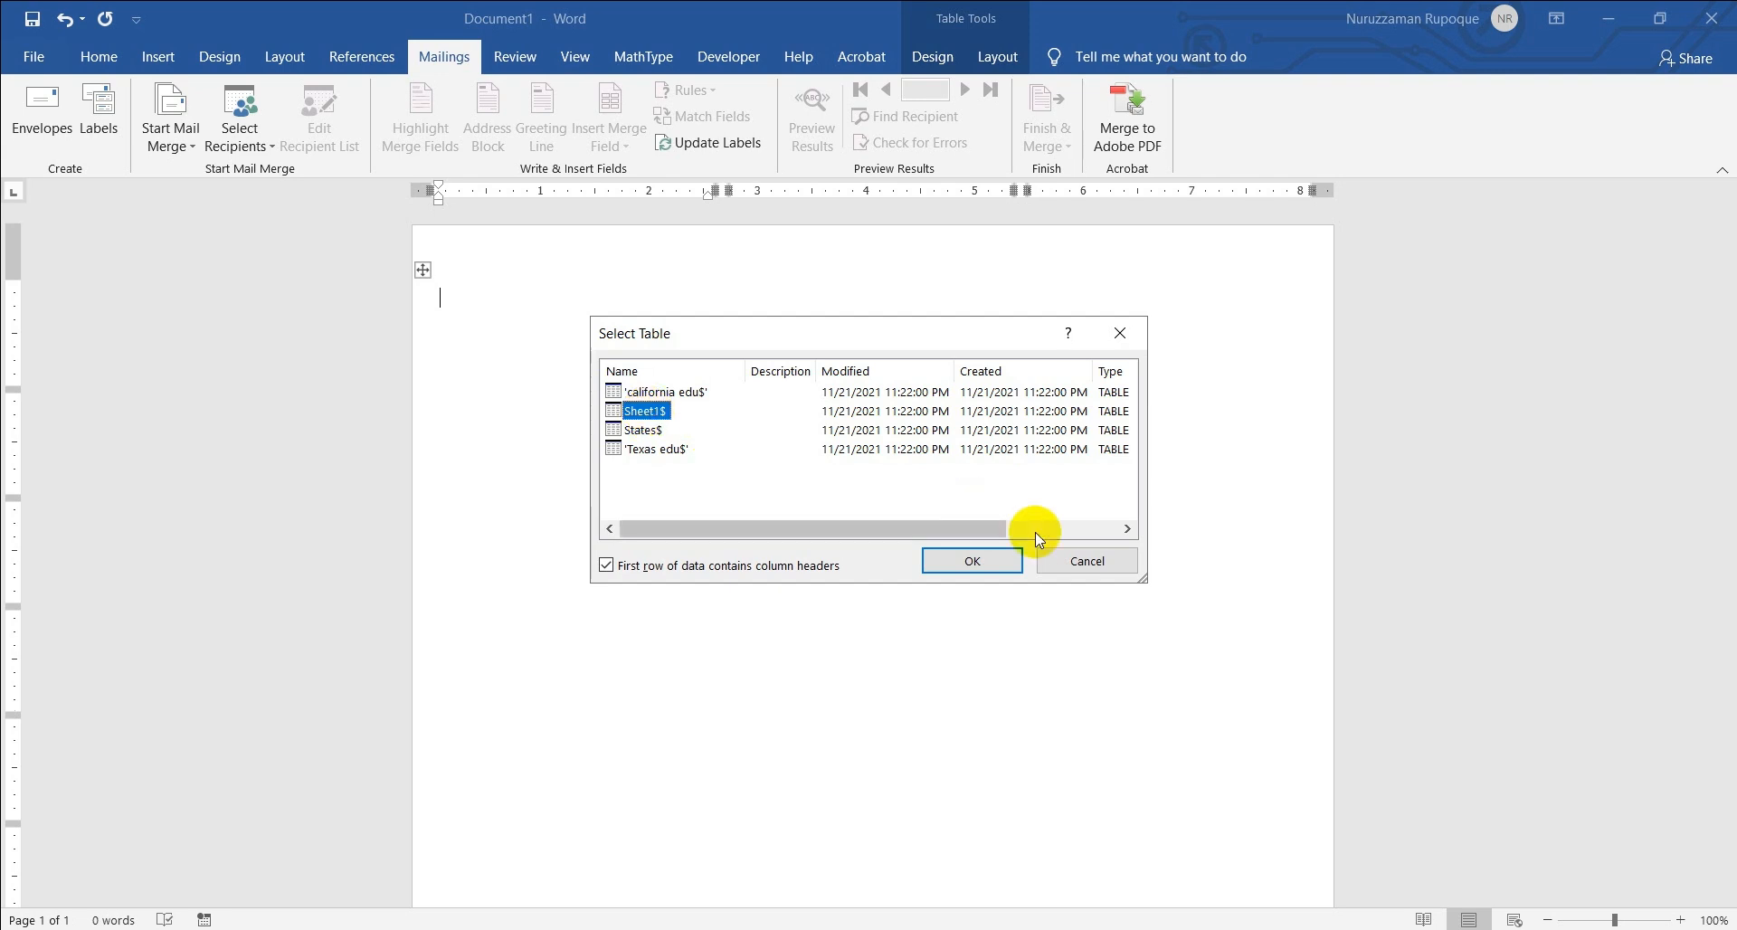
{"action": "left_click", "coordinate": [972, 563]}
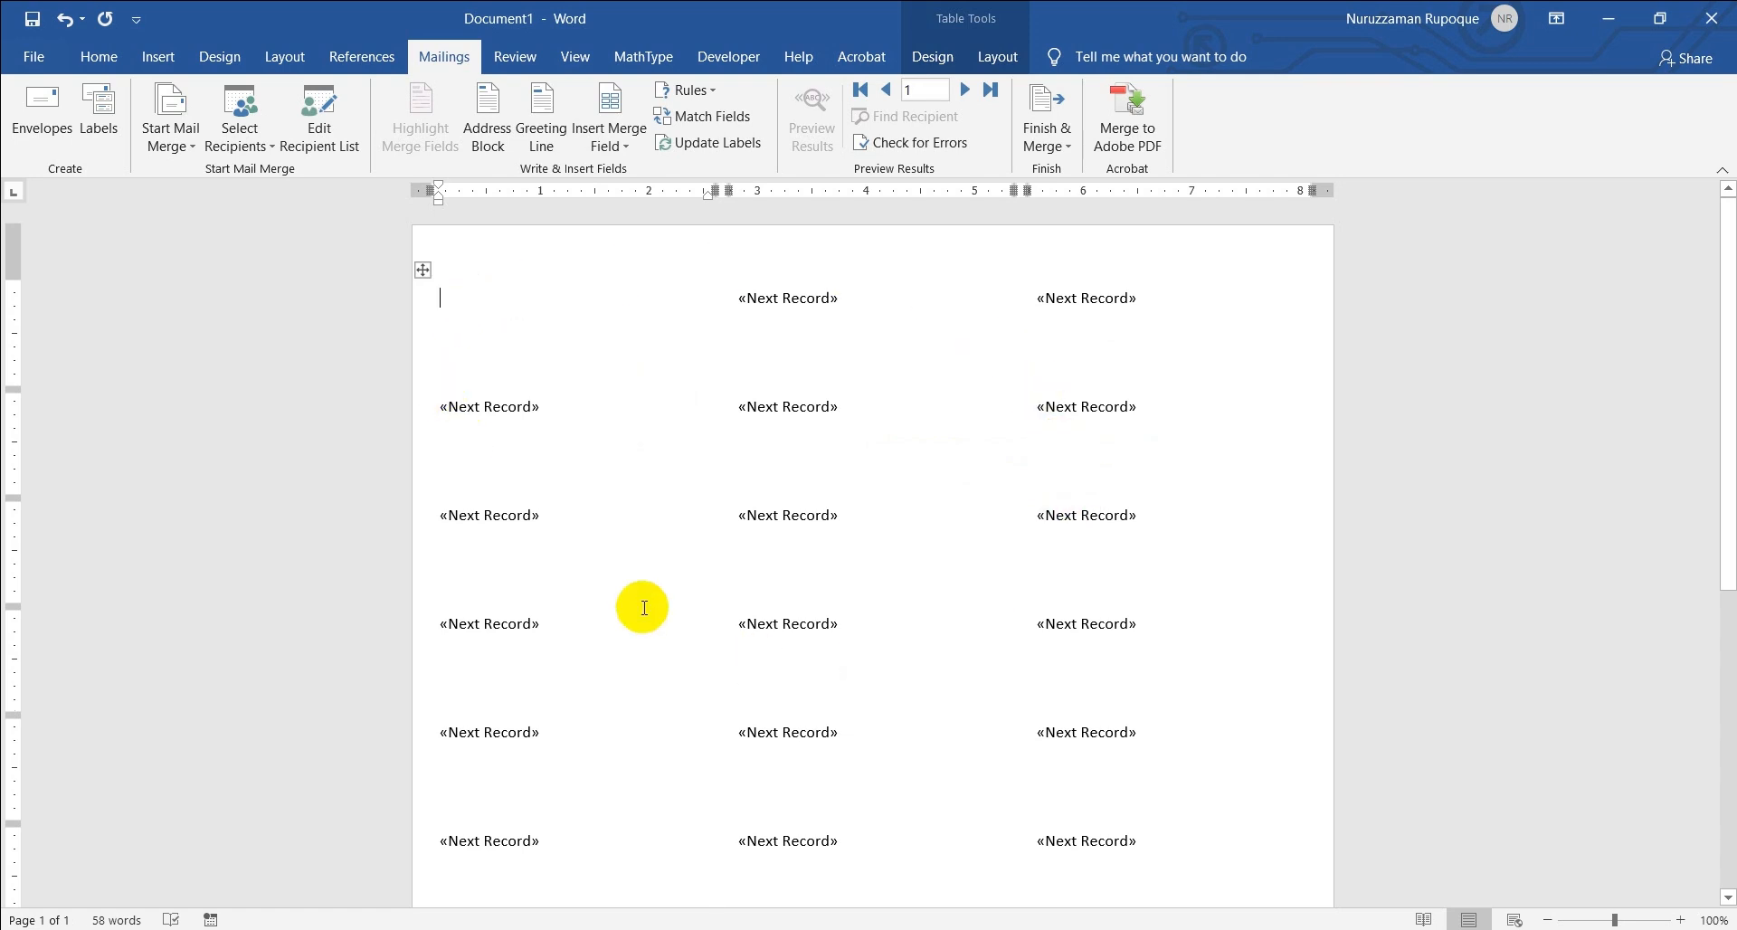
Insert the merge fields Contact_Name, Street_Address and City_State_ZIP on three separate lines in the first label
{"action": "scroll", "coordinate": [756, 465], "scroll_direction": "down", "scroll_amount": 1}
{"action": "scroll", "coordinate": [757, 465], "scroll_direction": "up", "scroll_amount": 3}
{"action": "left_click", "coordinate": [627, 143]}
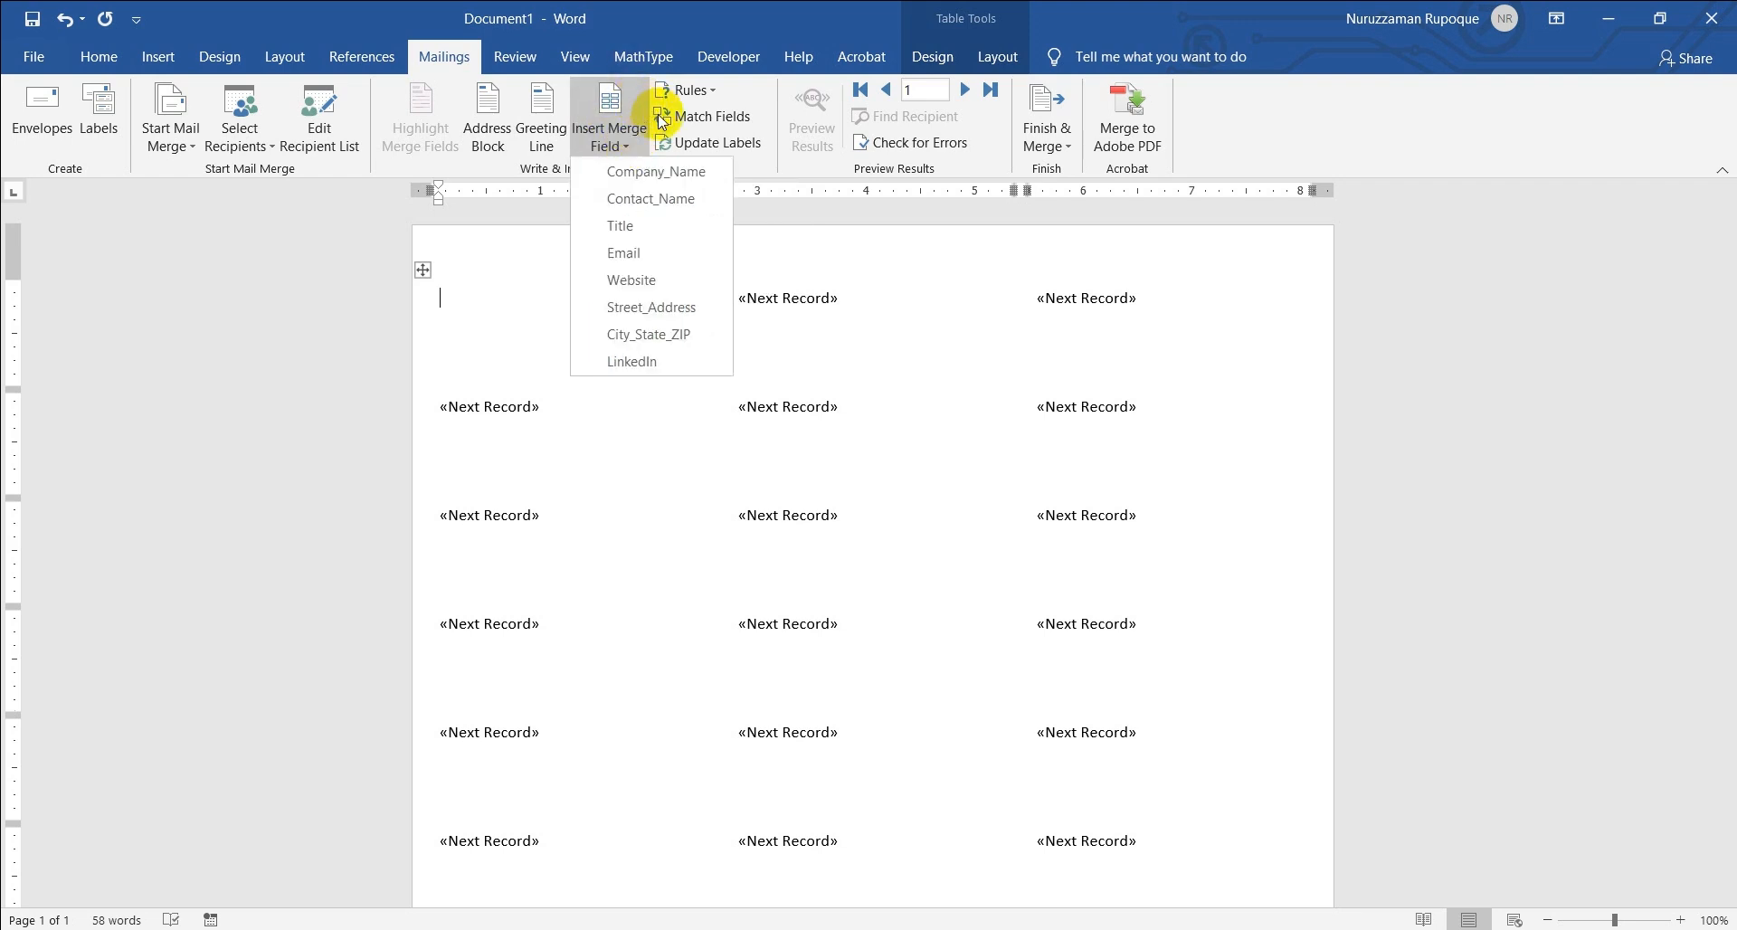
{"action": "left_click", "coordinate": [676, 199]}
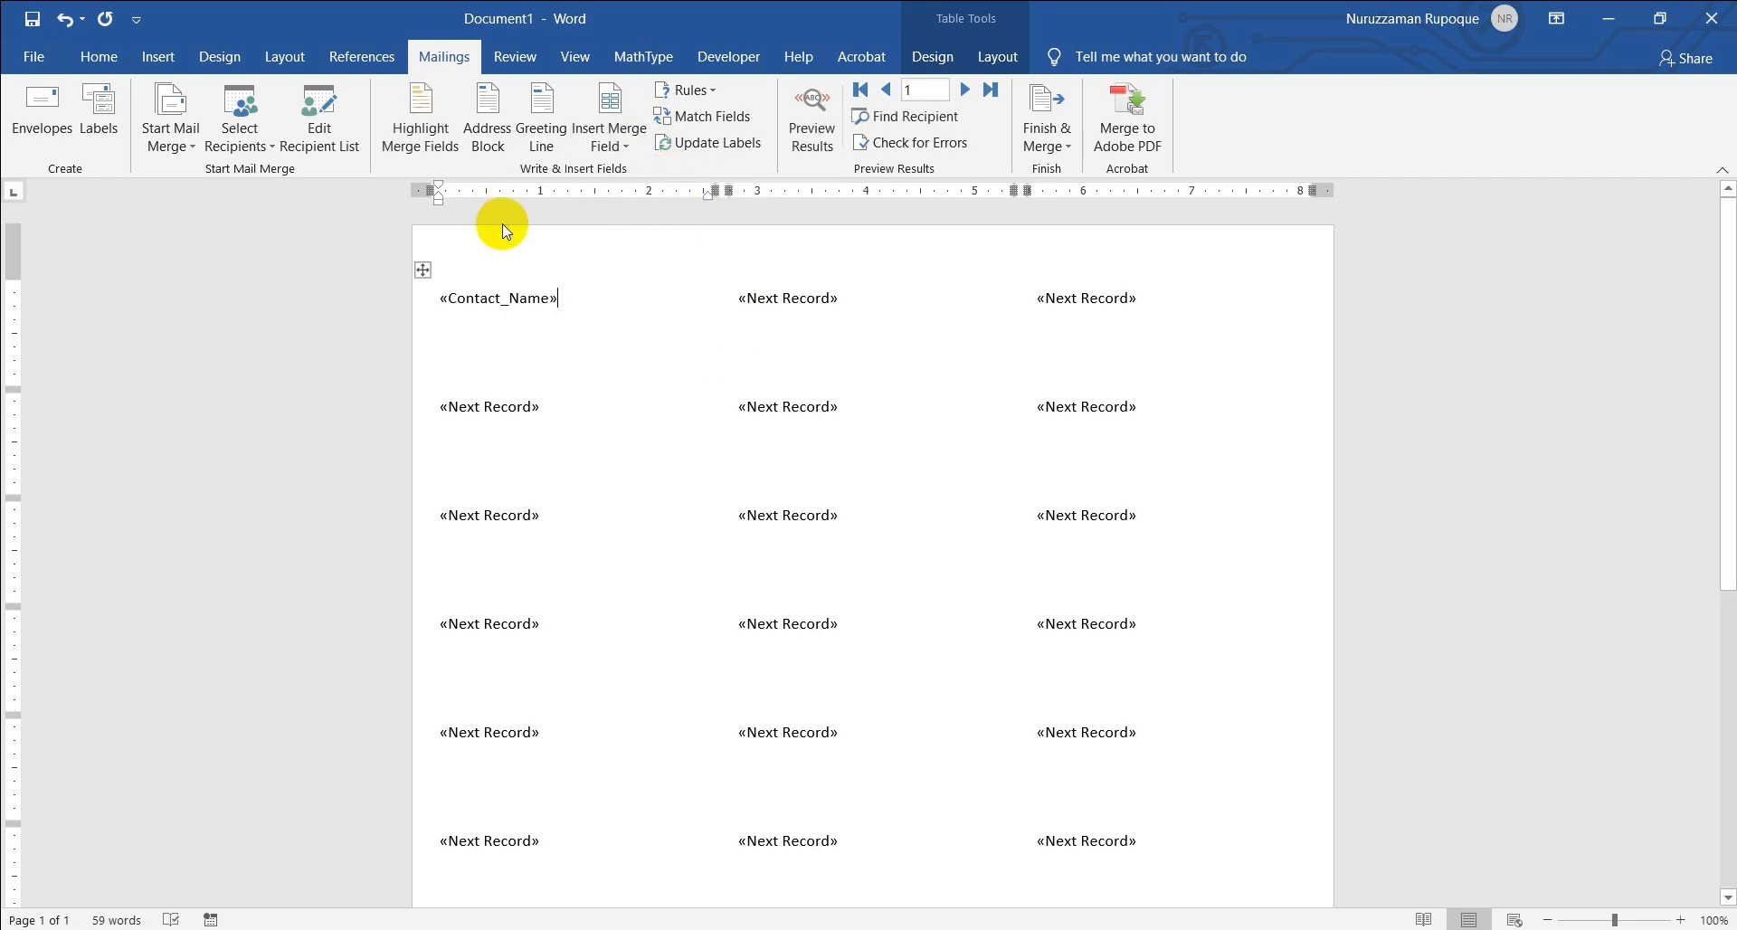
{"action": "key", "text": "Return"}
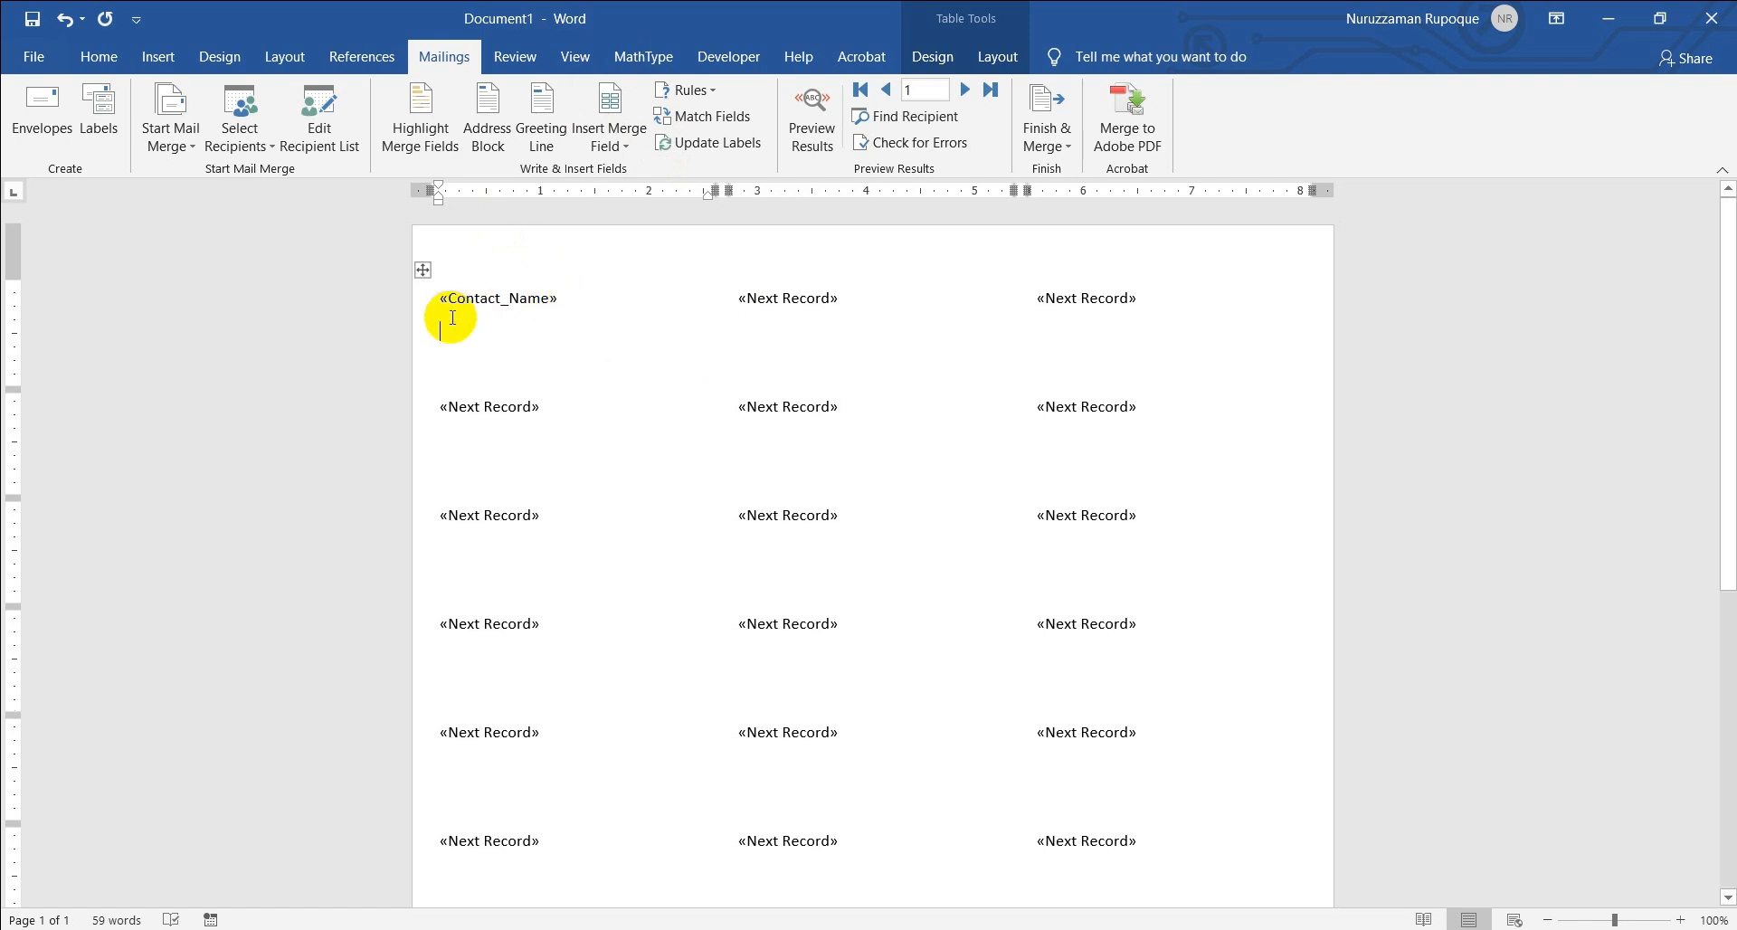
{"action": "left_click", "coordinate": [629, 139]}
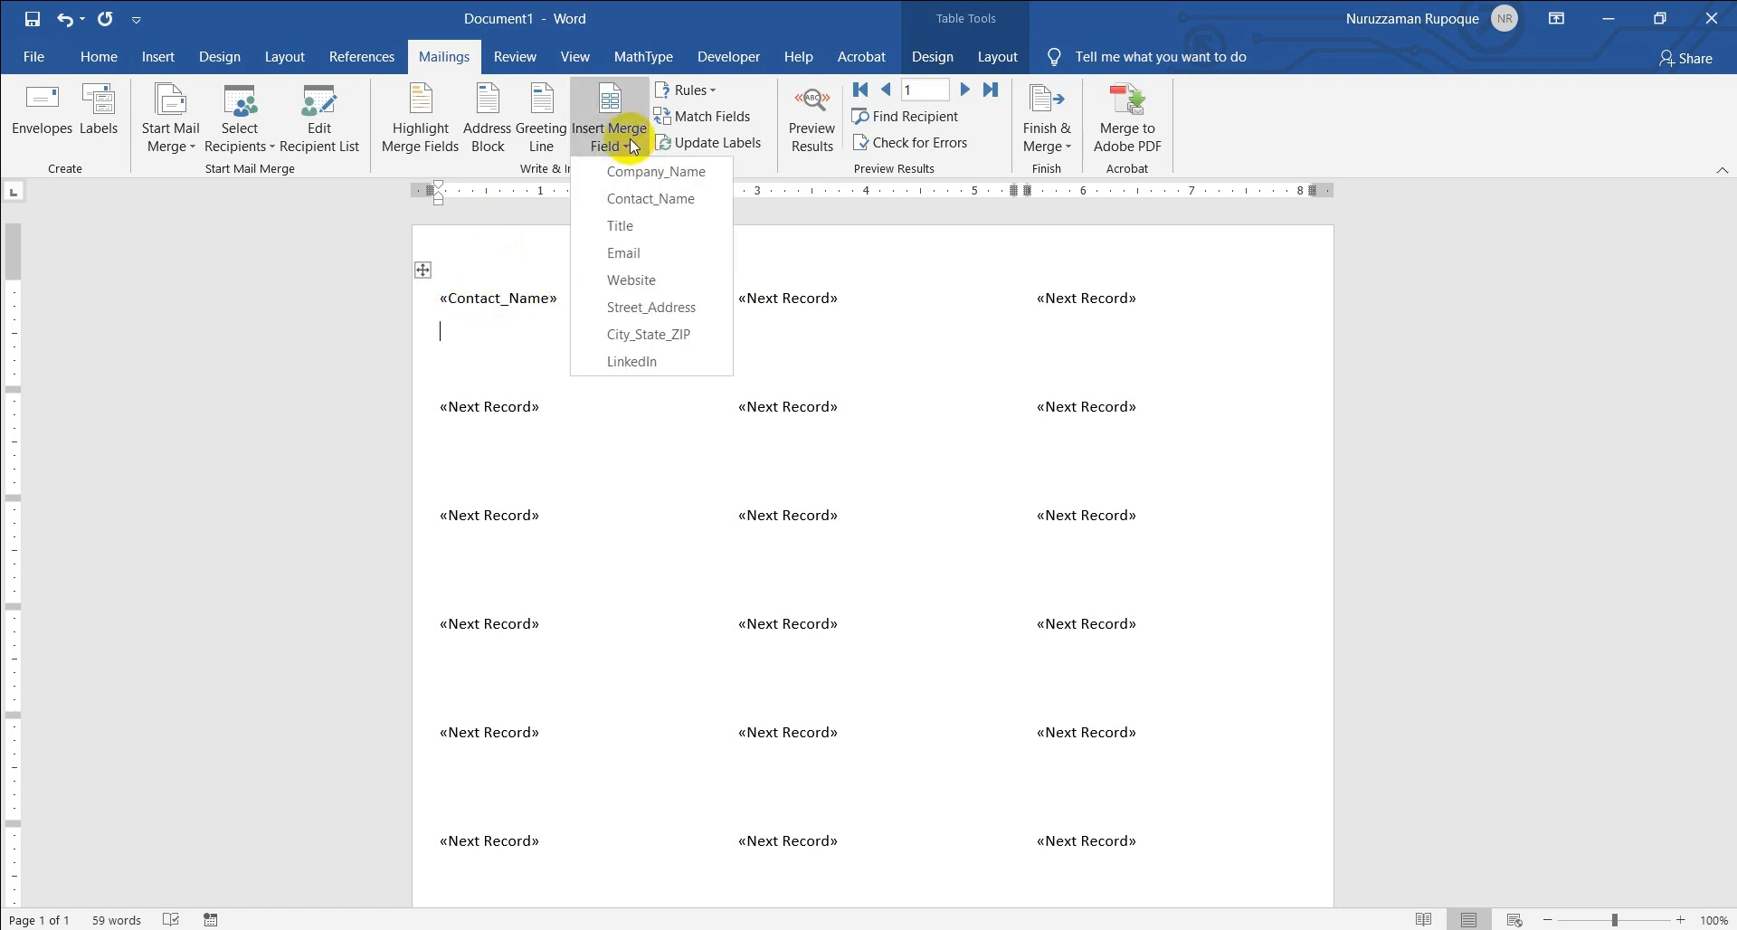
{"action": "left_click", "coordinate": [664, 304]}
{"action": "key", "text": "Return"}
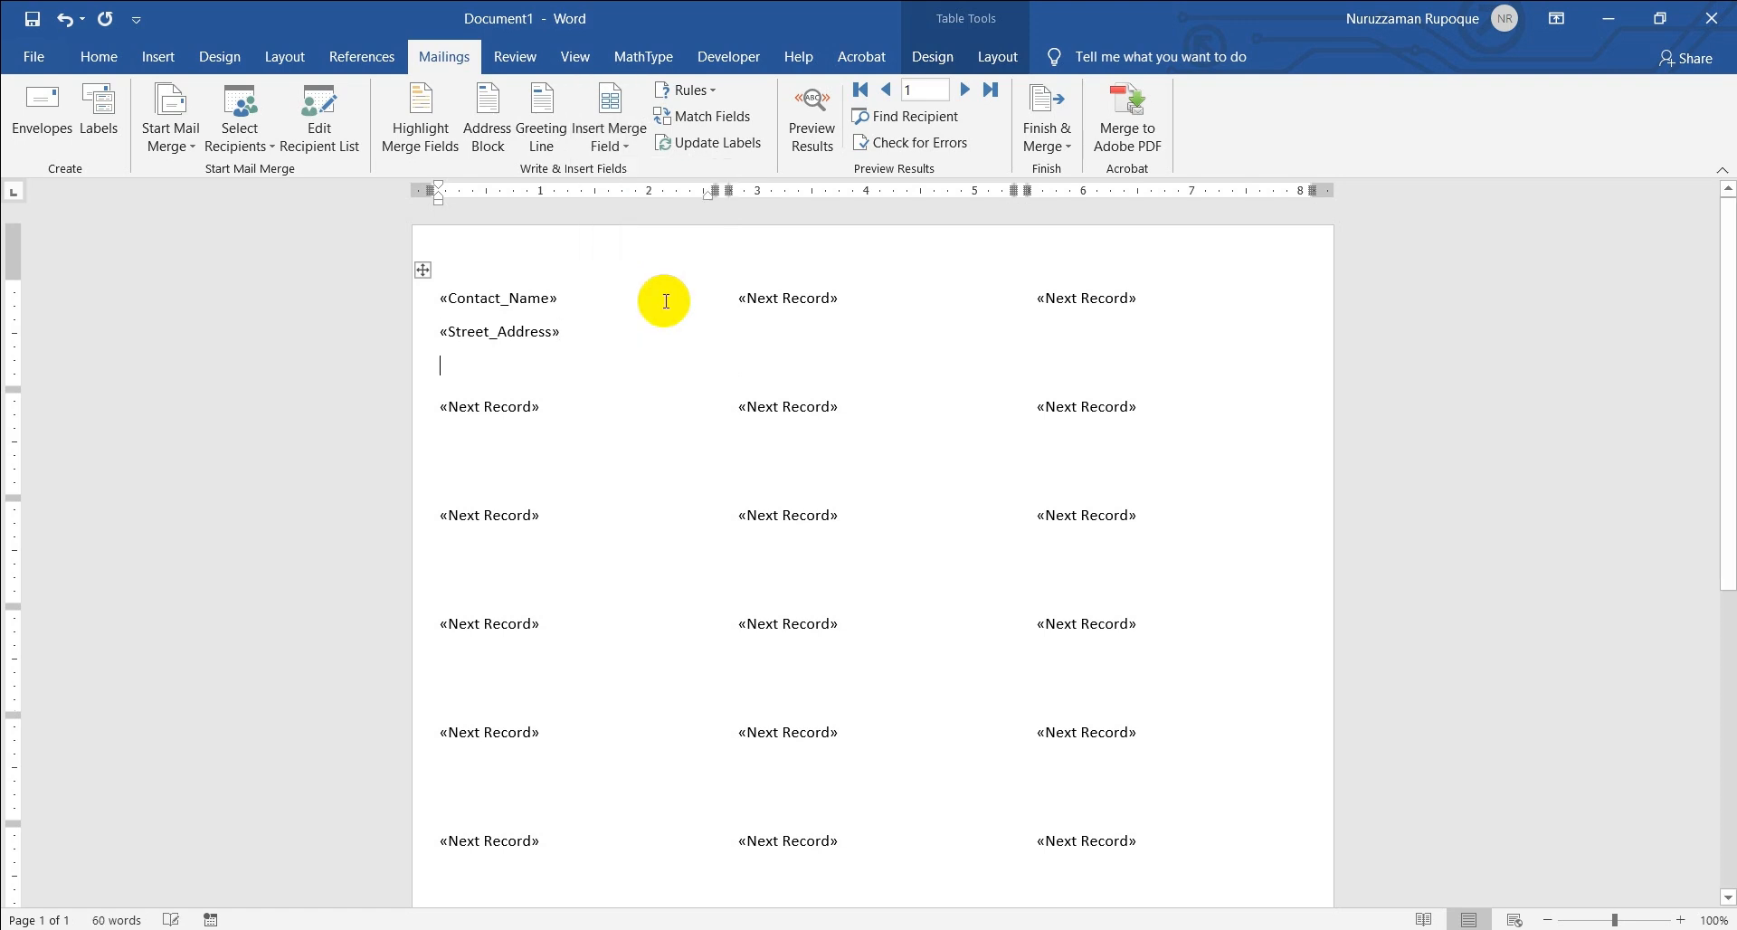
{"action": "left_click", "coordinate": [624, 136]}
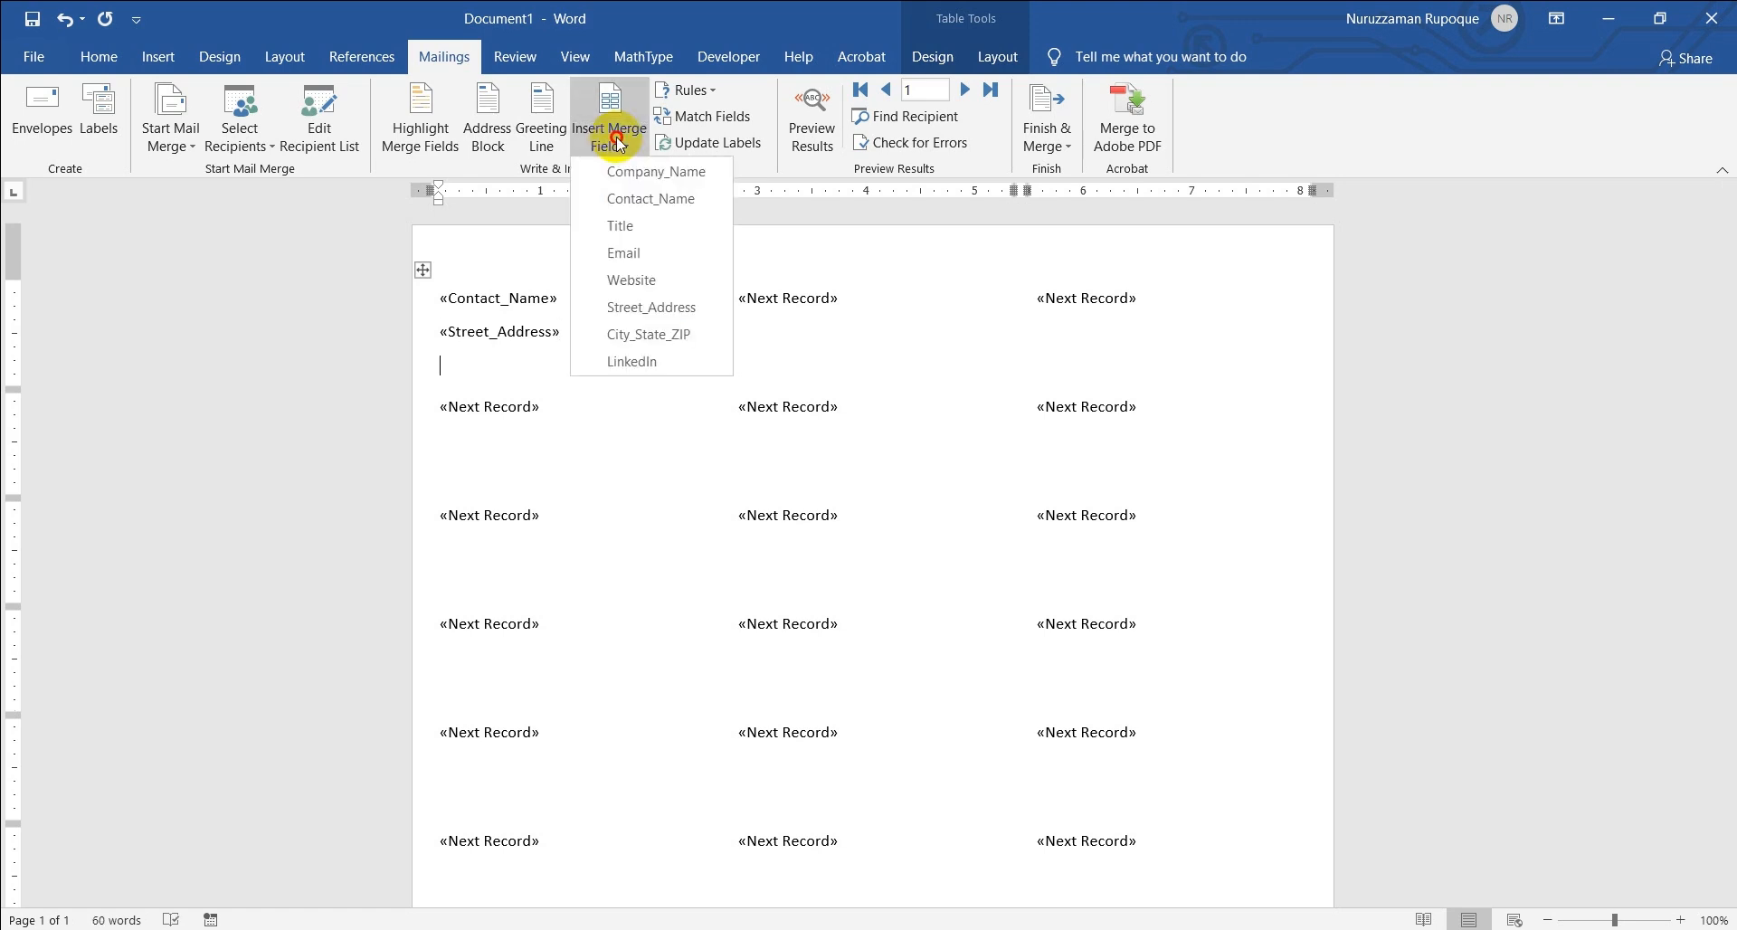
{"action": "left_click", "coordinate": [674, 337]}
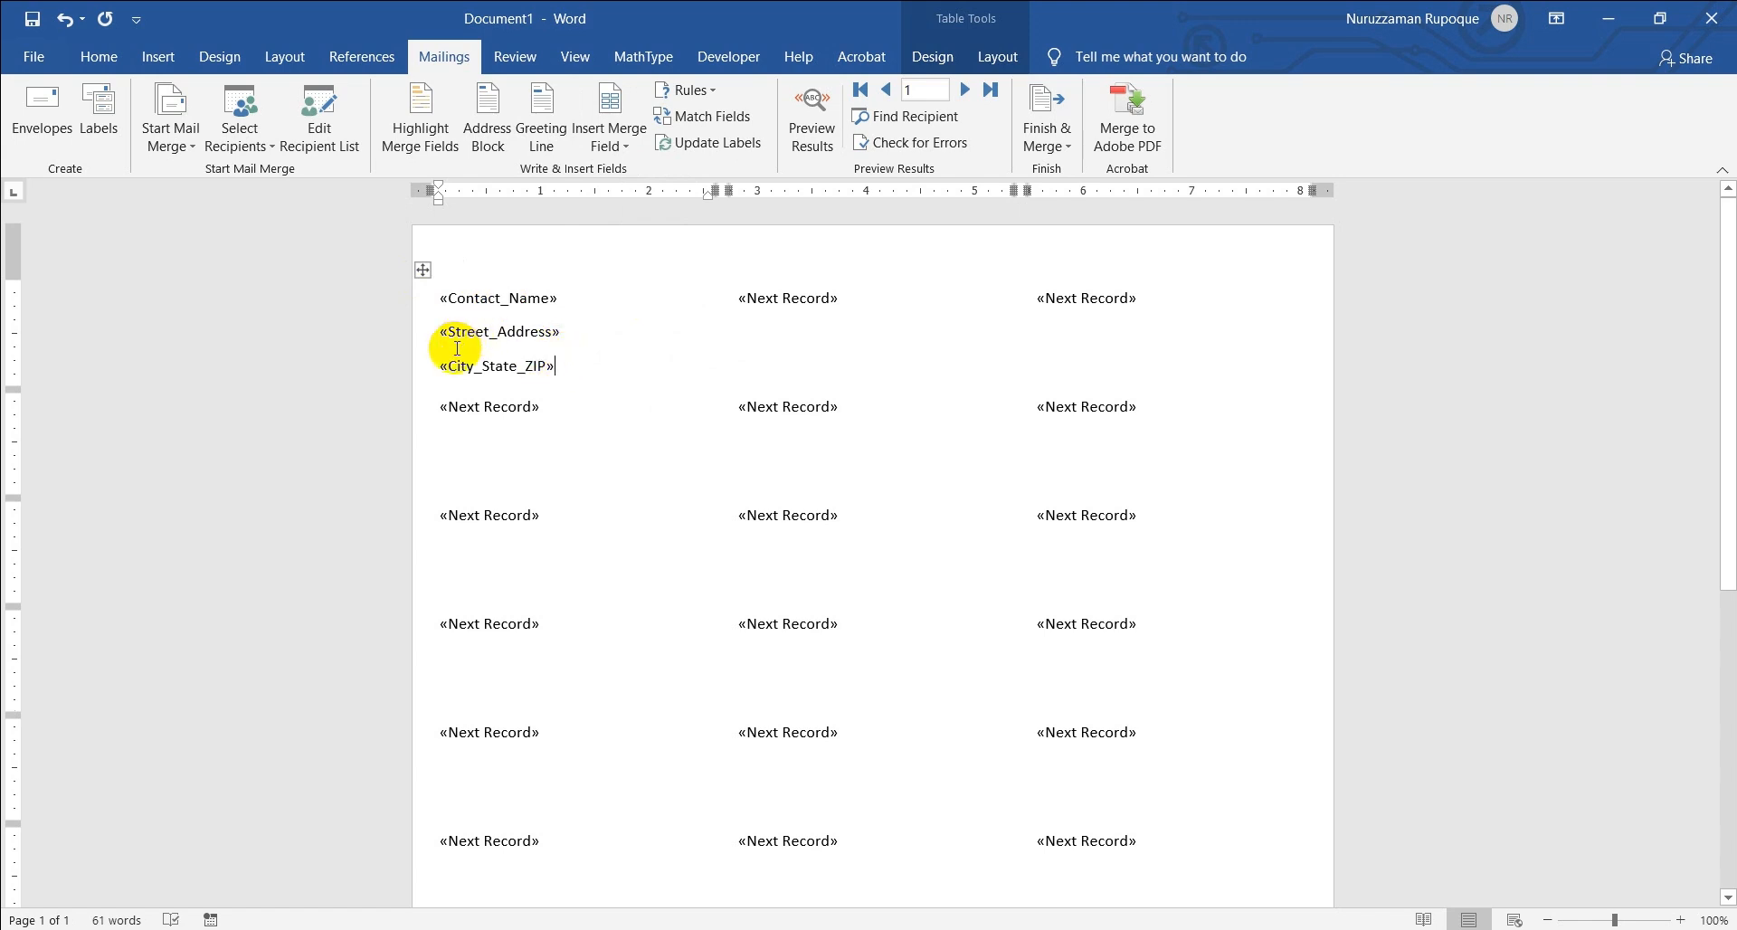
Remove the space before and after the three merge field paragraphs in the first label and center them
{"action": "left_click_drag", "start_coordinate": [570, 298], "coordinate": [440, 300]}
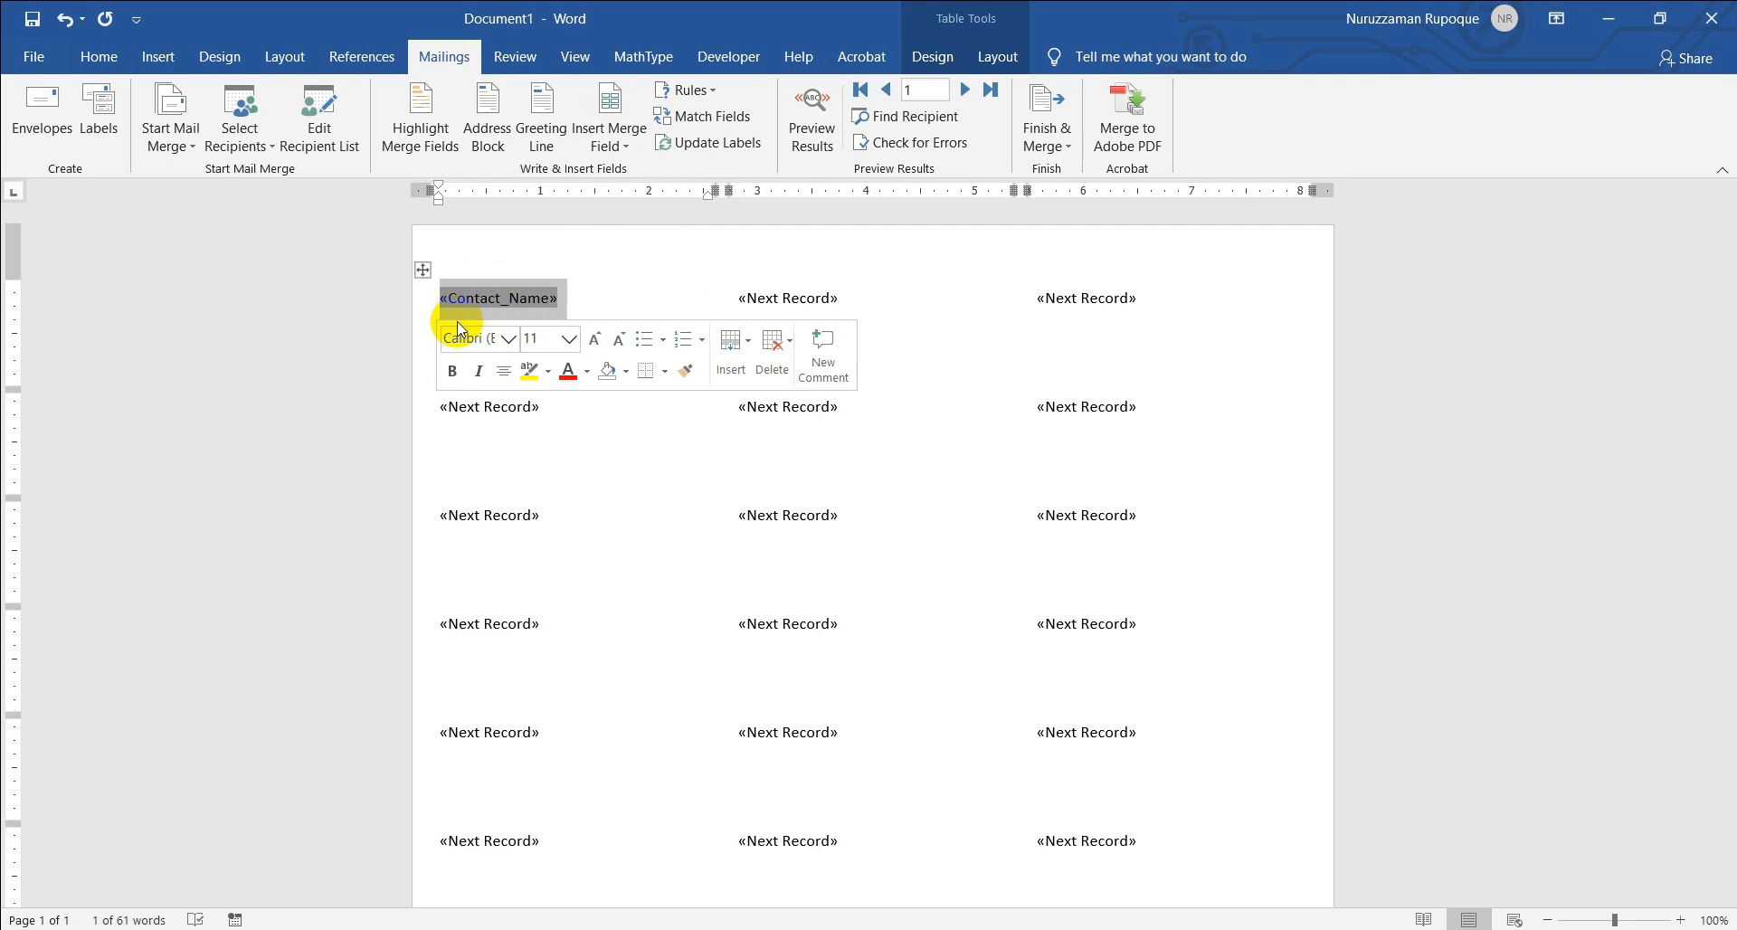
{"action": "left_click", "coordinate": [472, 295]}
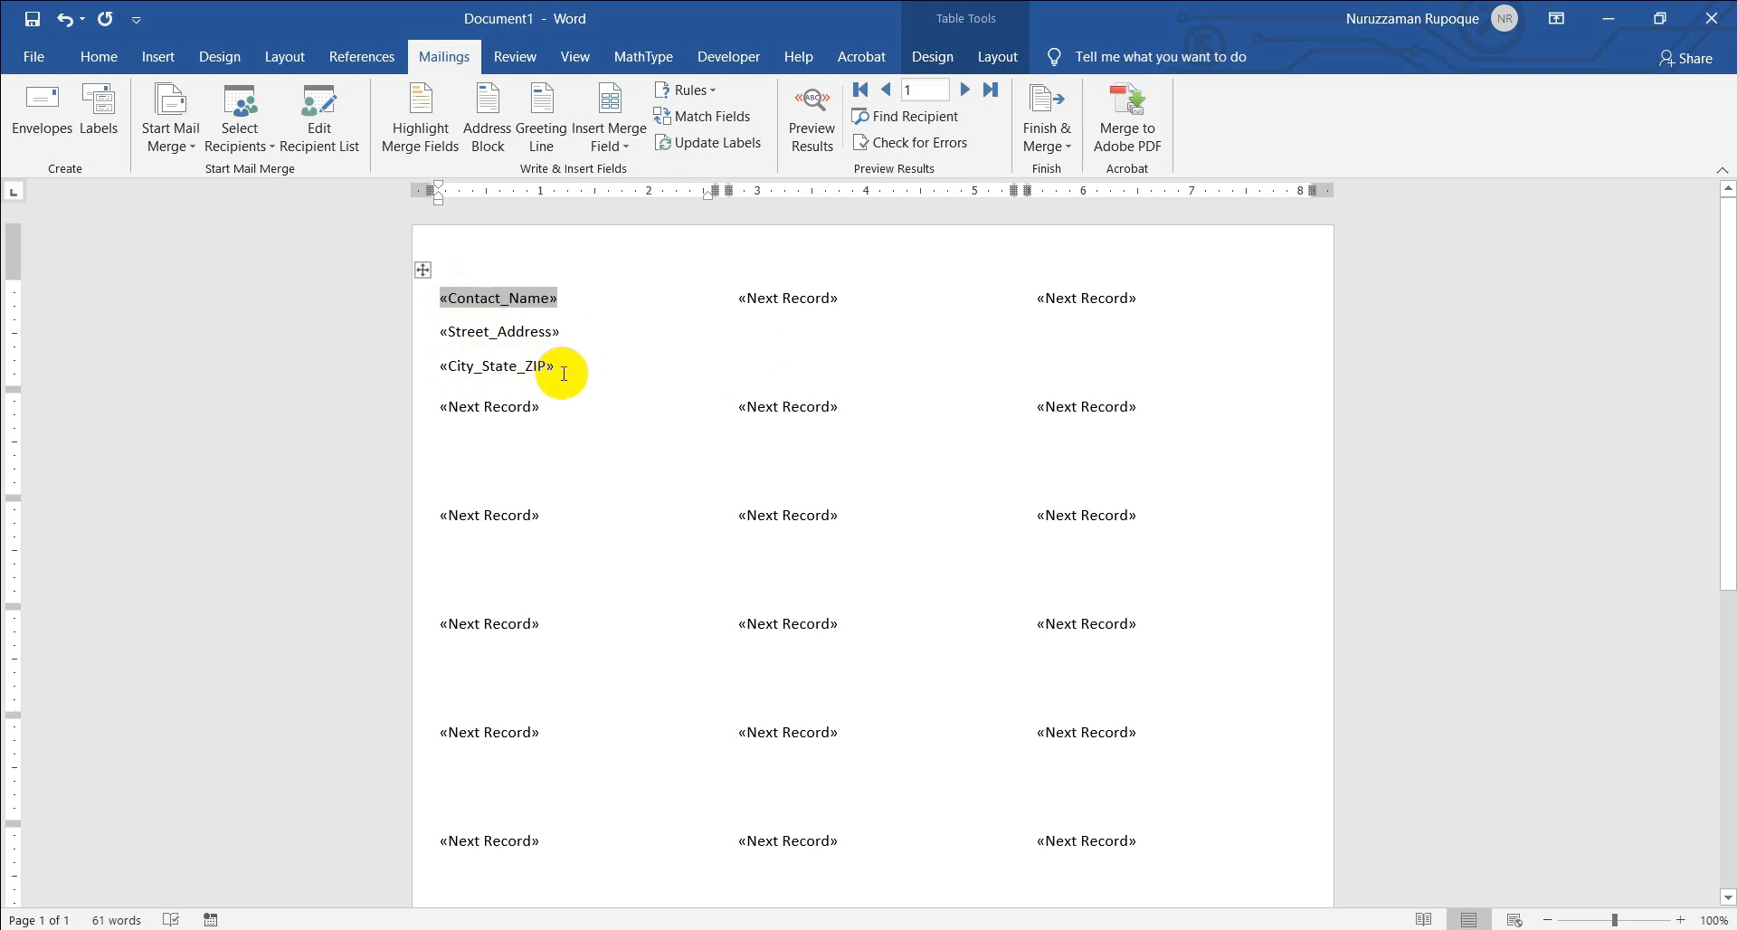
{"action": "left_click_drag", "start_coordinate": [555, 368], "coordinate": [438, 290]}
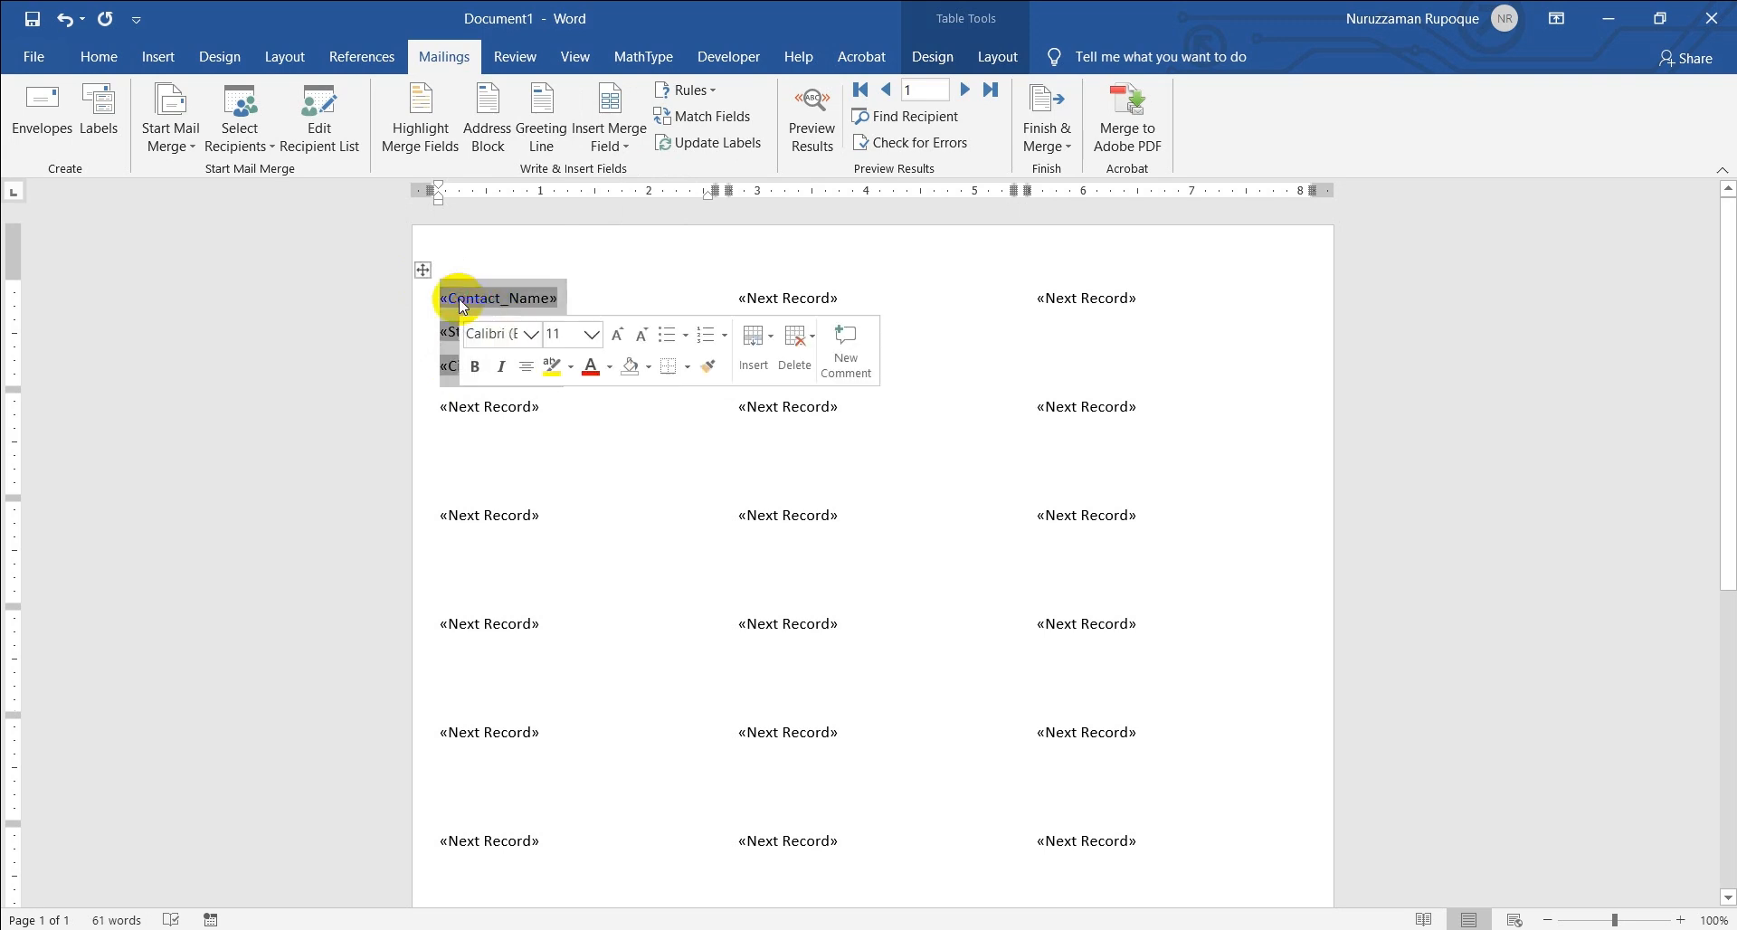
{"action": "left_click_drag", "start_coordinate": [570, 369], "coordinate": [452, 302]}
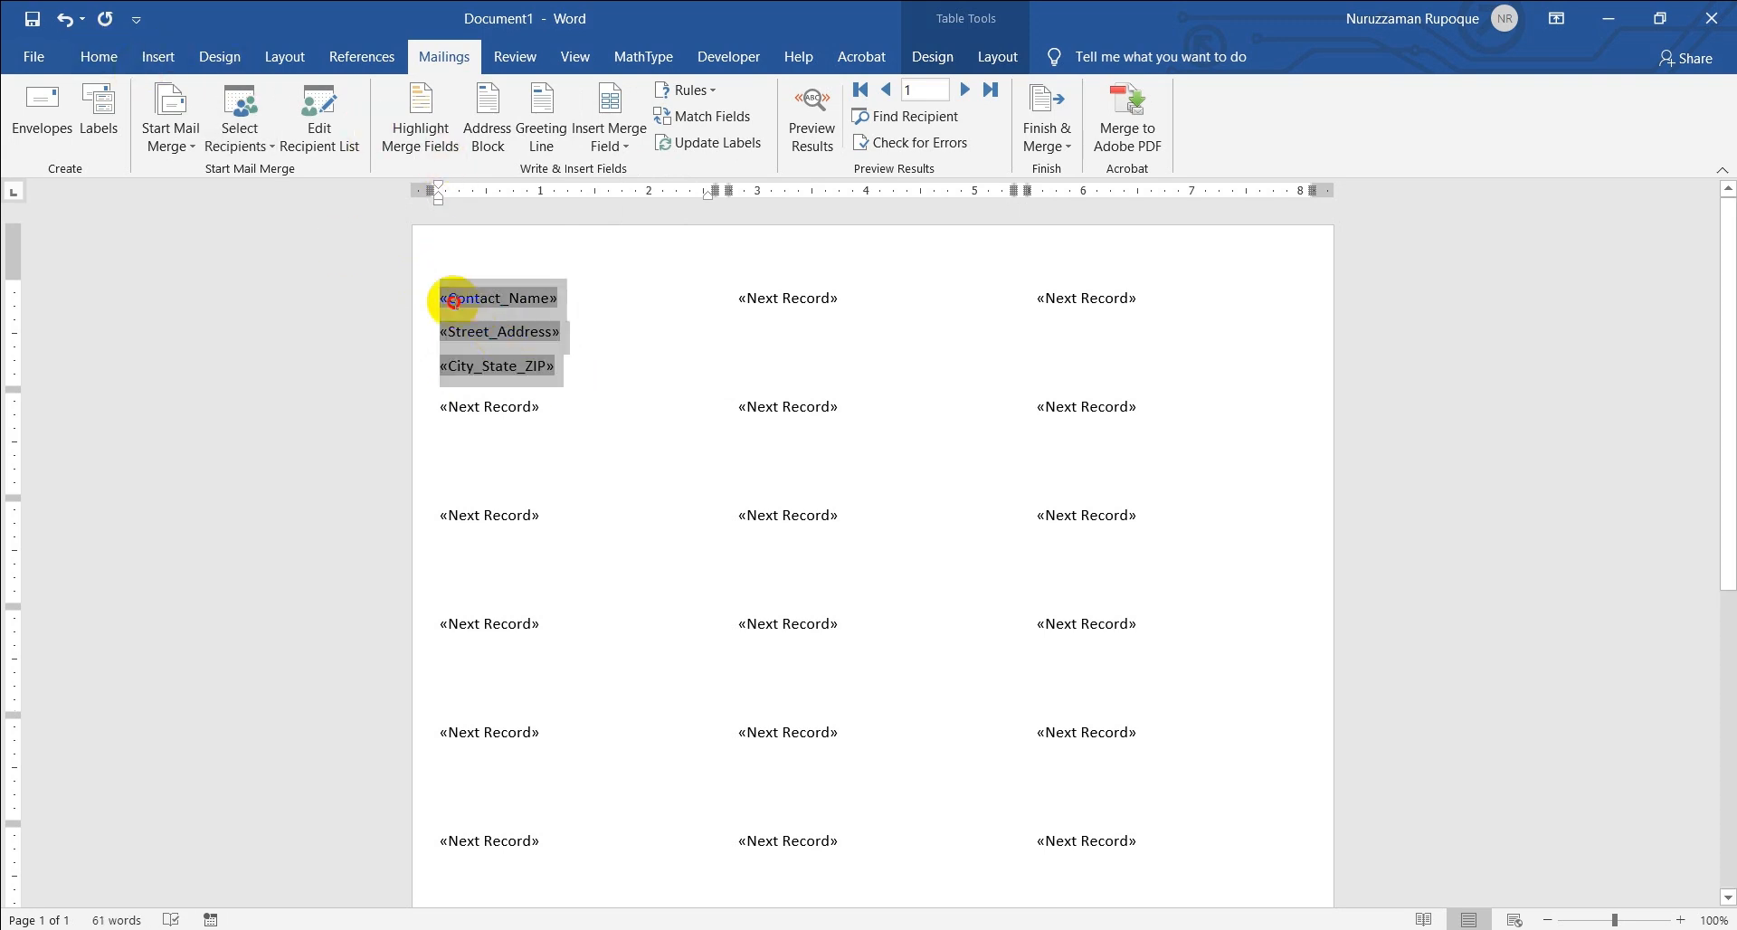
{"action": "left_click", "coordinate": [100, 58]}
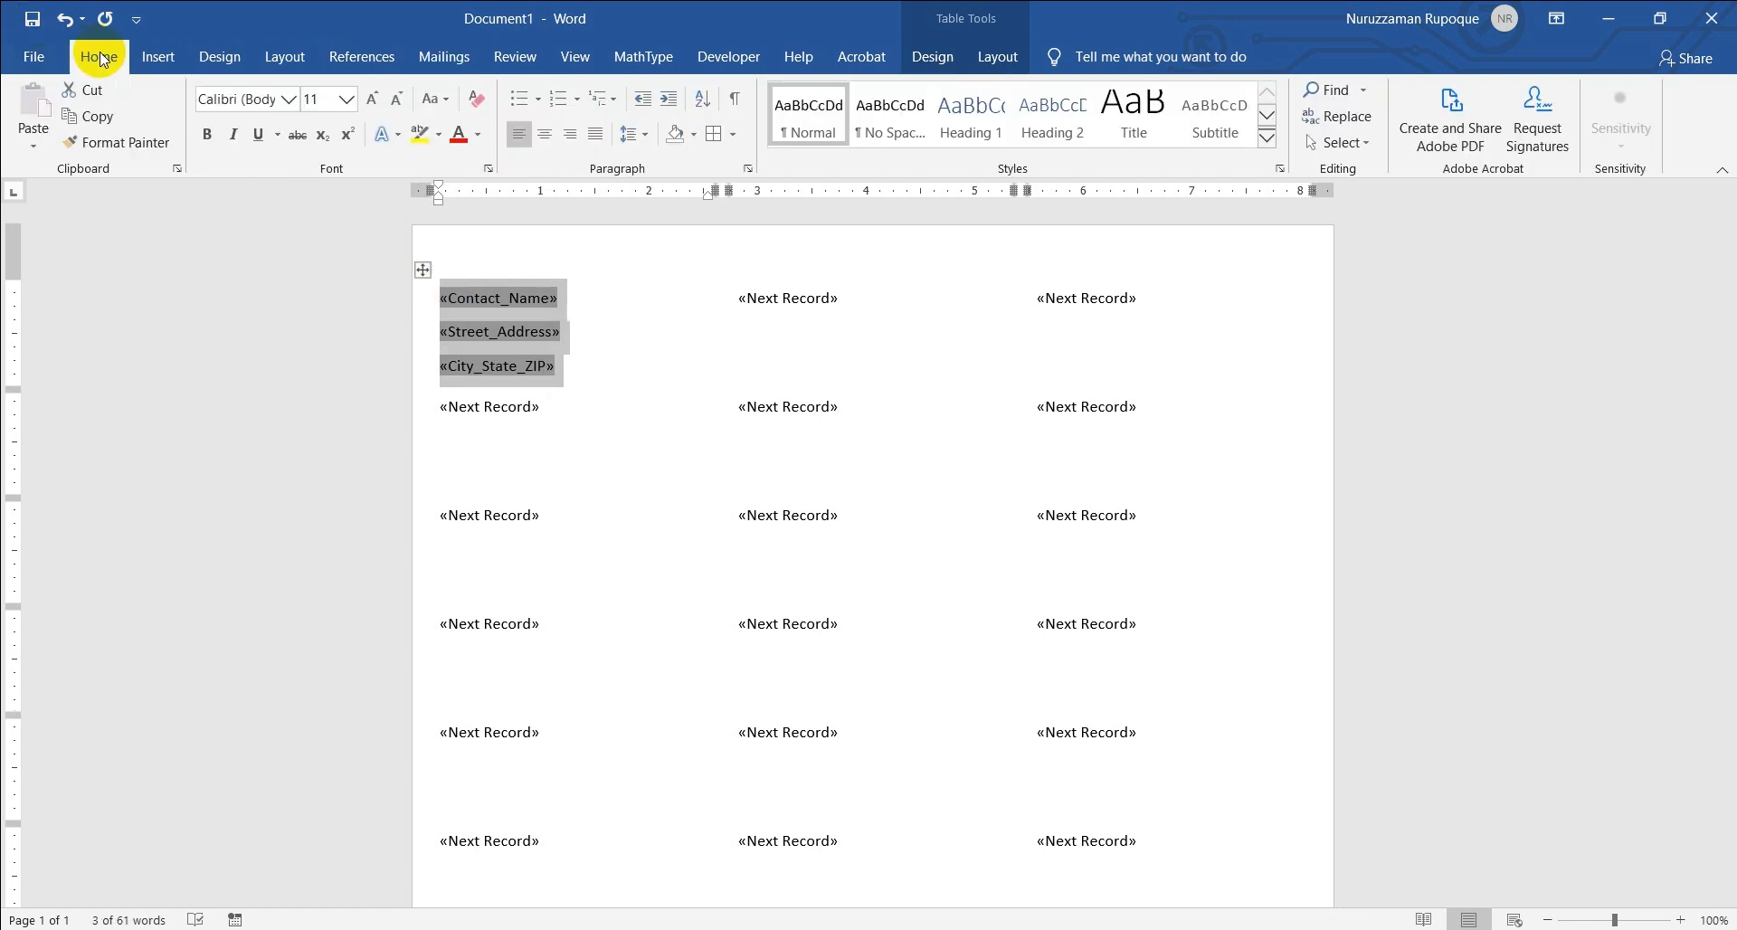
{"action": "left_click", "coordinate": [646, 137]}
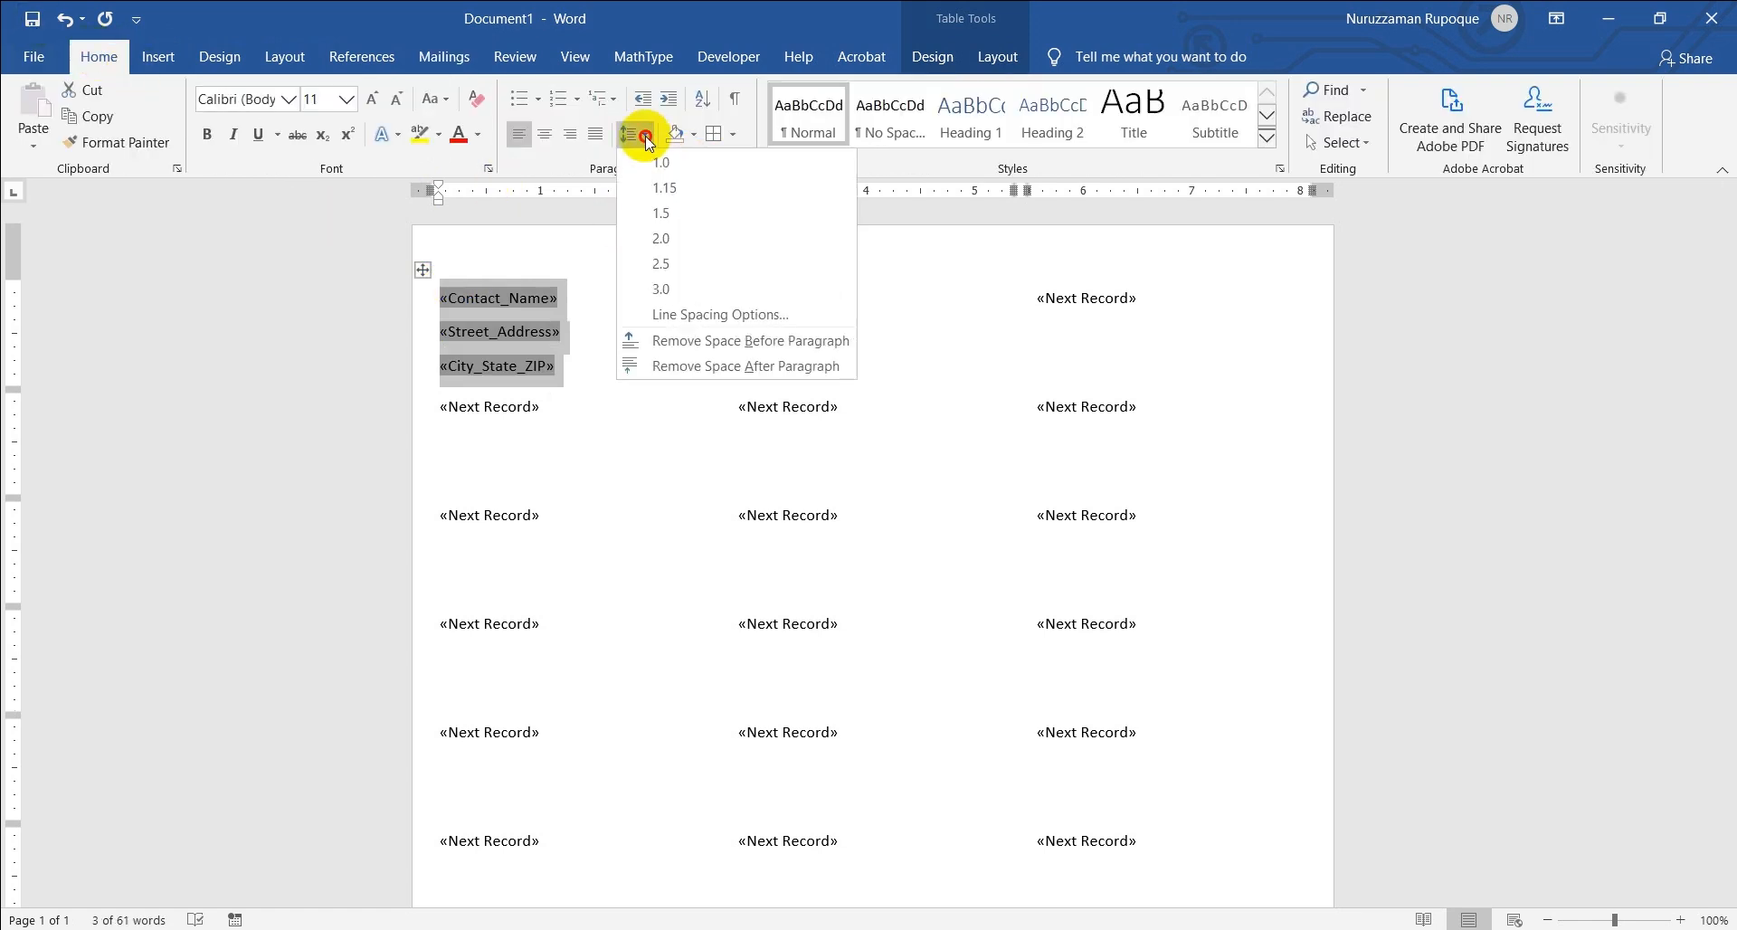
{"action": "left_click", "coordinate": [715, 344]}
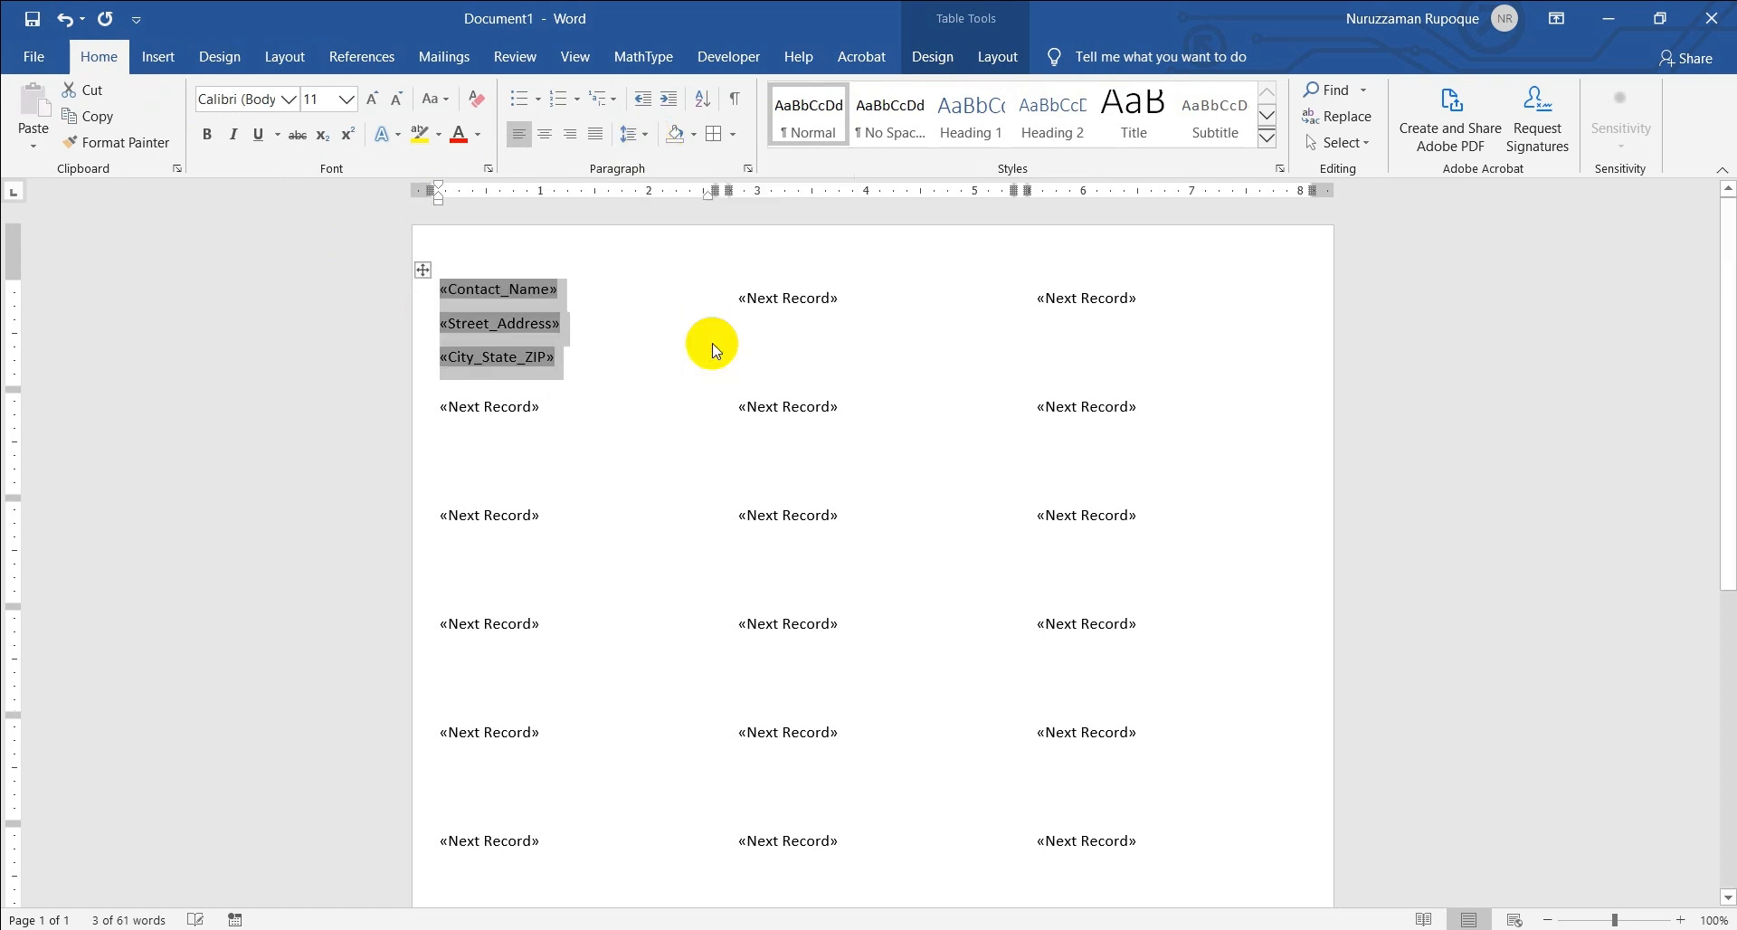
{"action": "left_click", "coordinate": [649, 132]}
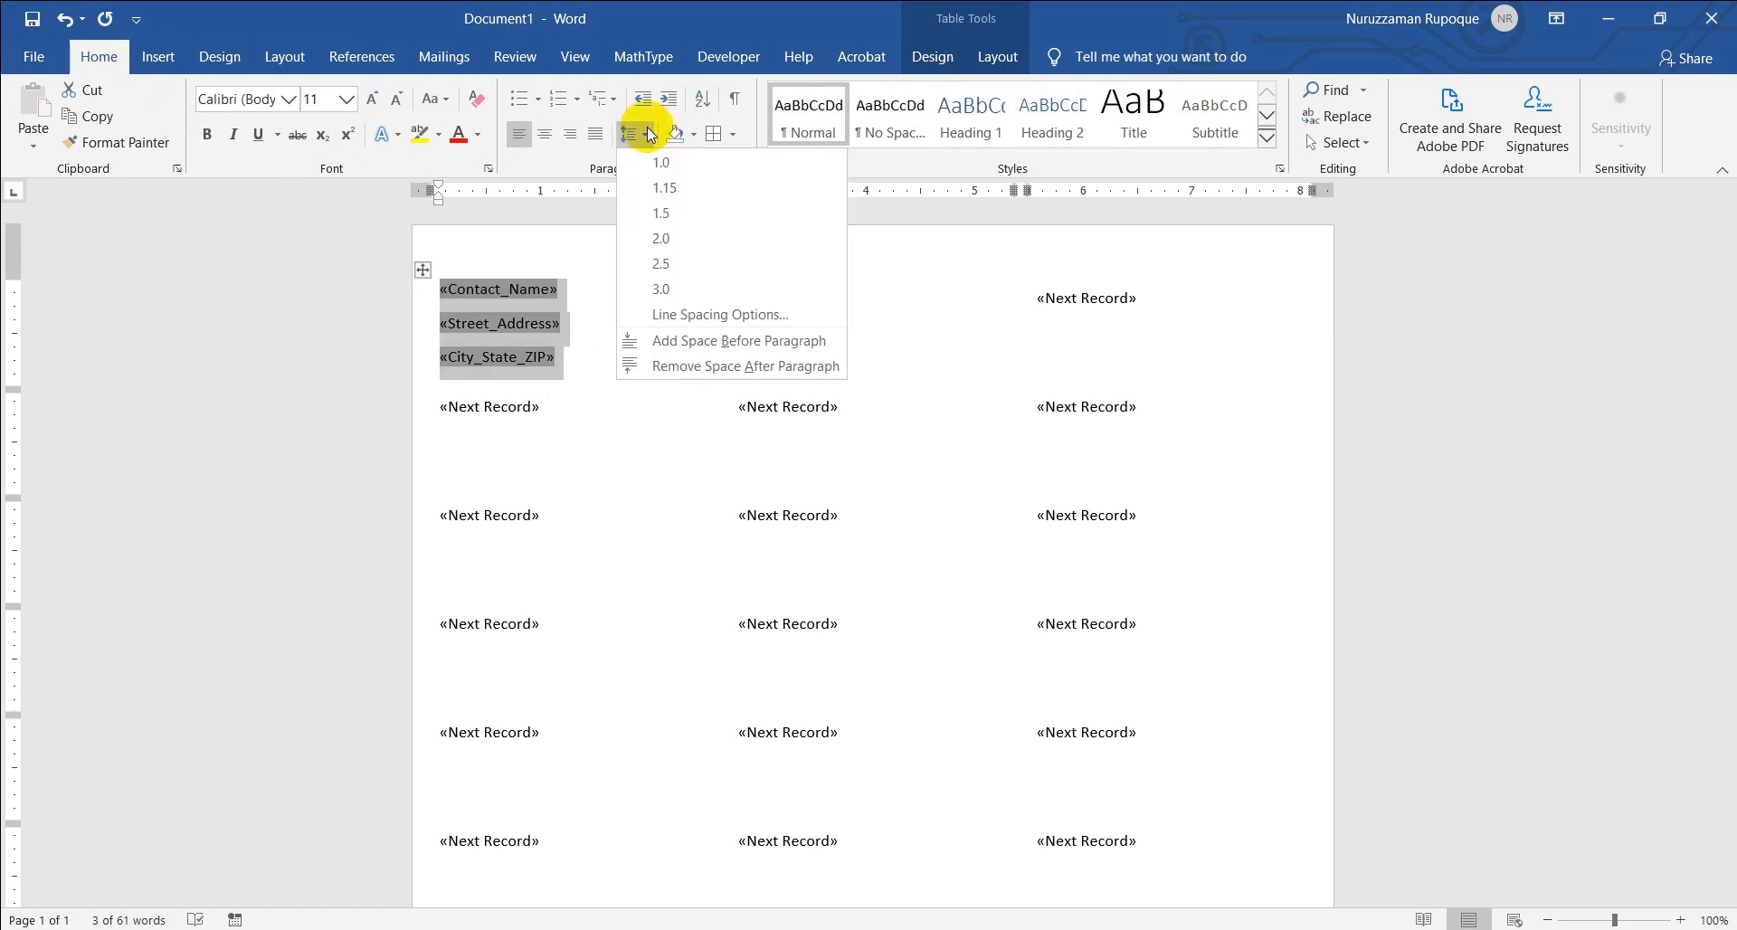
{"action": "left_click", "coordinate": [731, 367]}
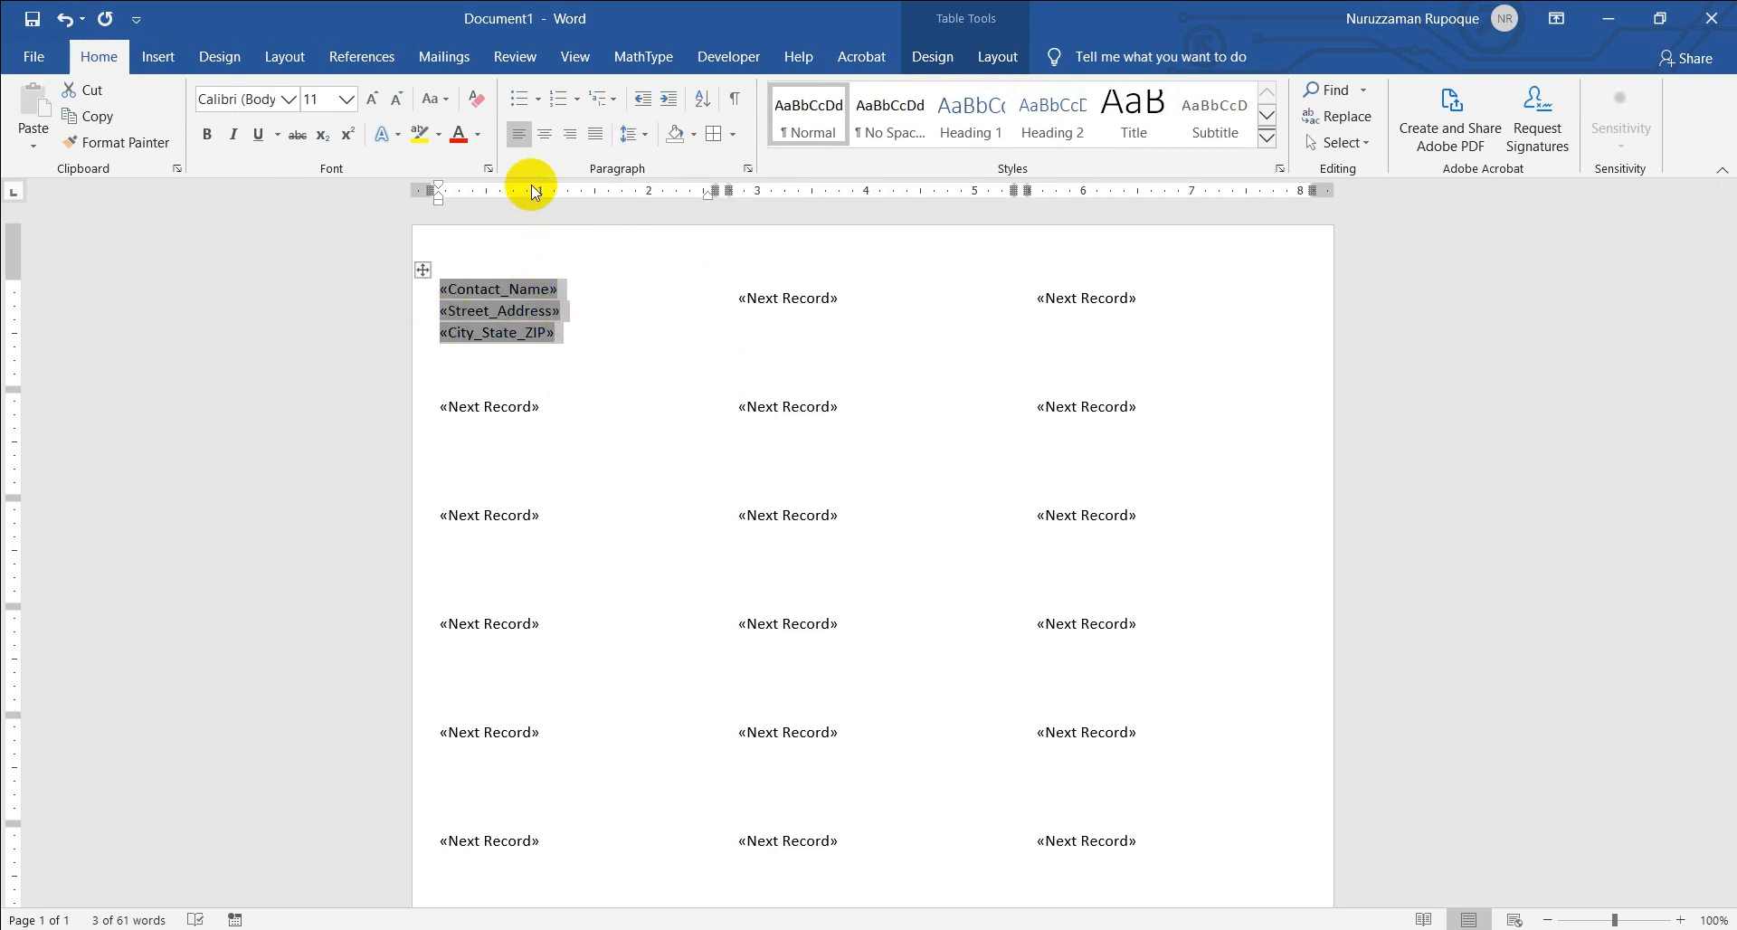
{"action": "left_click", "coordinate": [544, 135]}
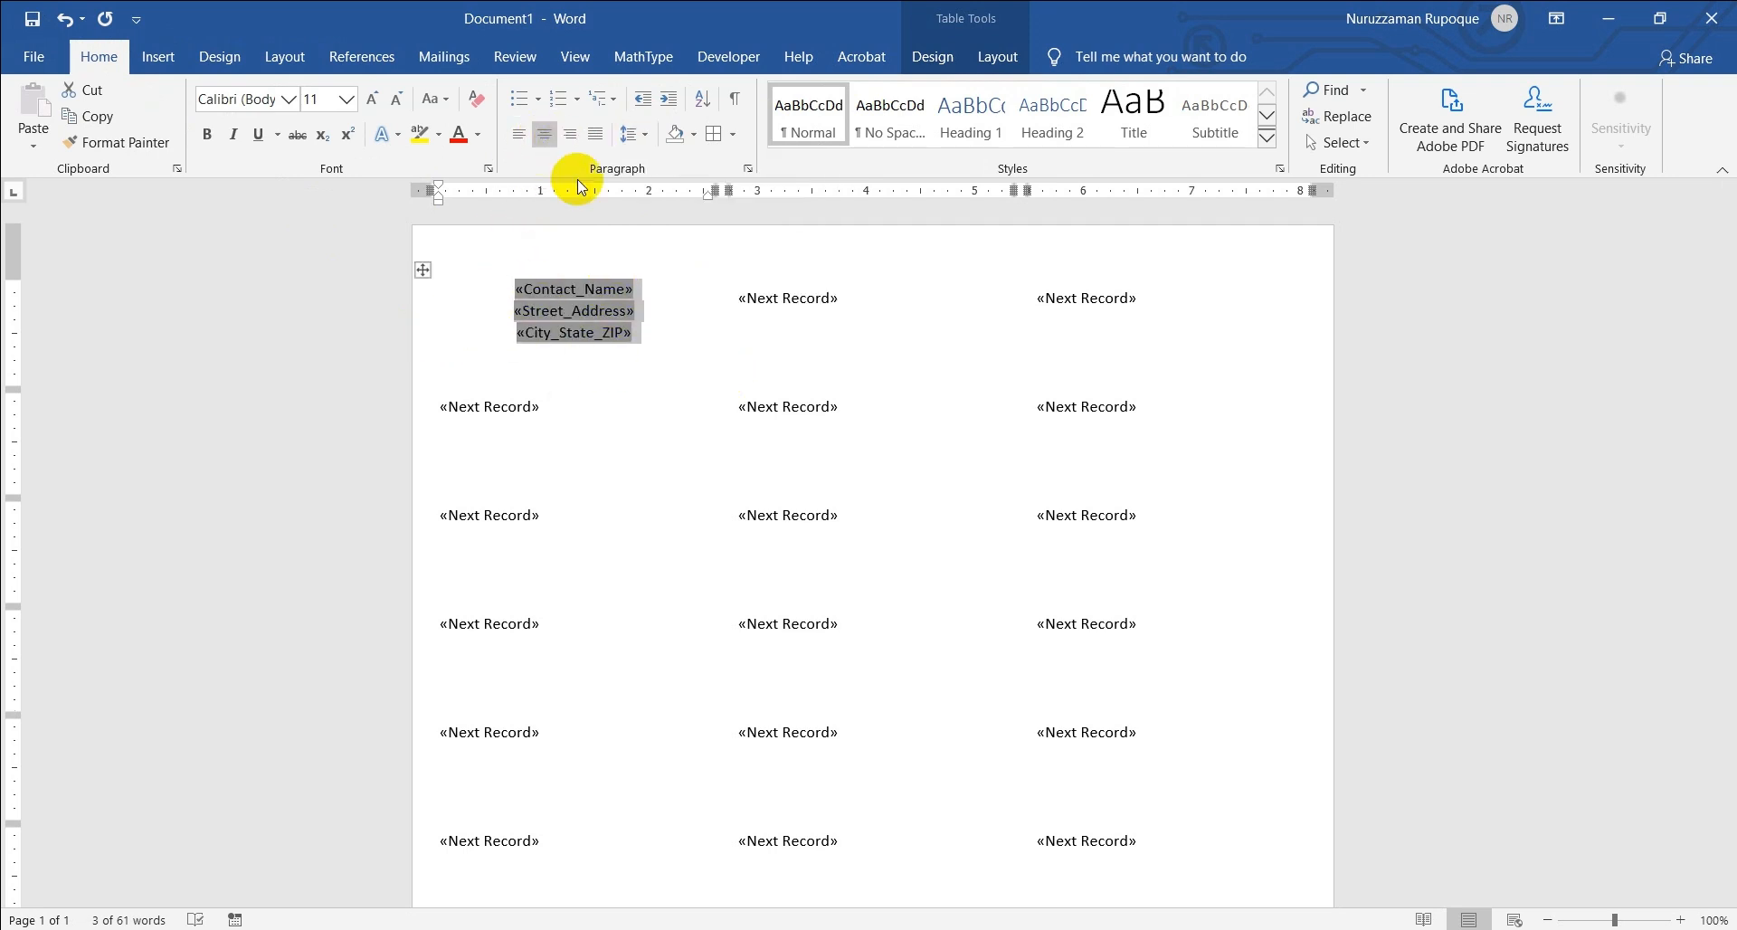
Make the Contact_Name field in the first label bold and set its font size to 12
{"action": "left_click", "coordinate": [532, 293]}
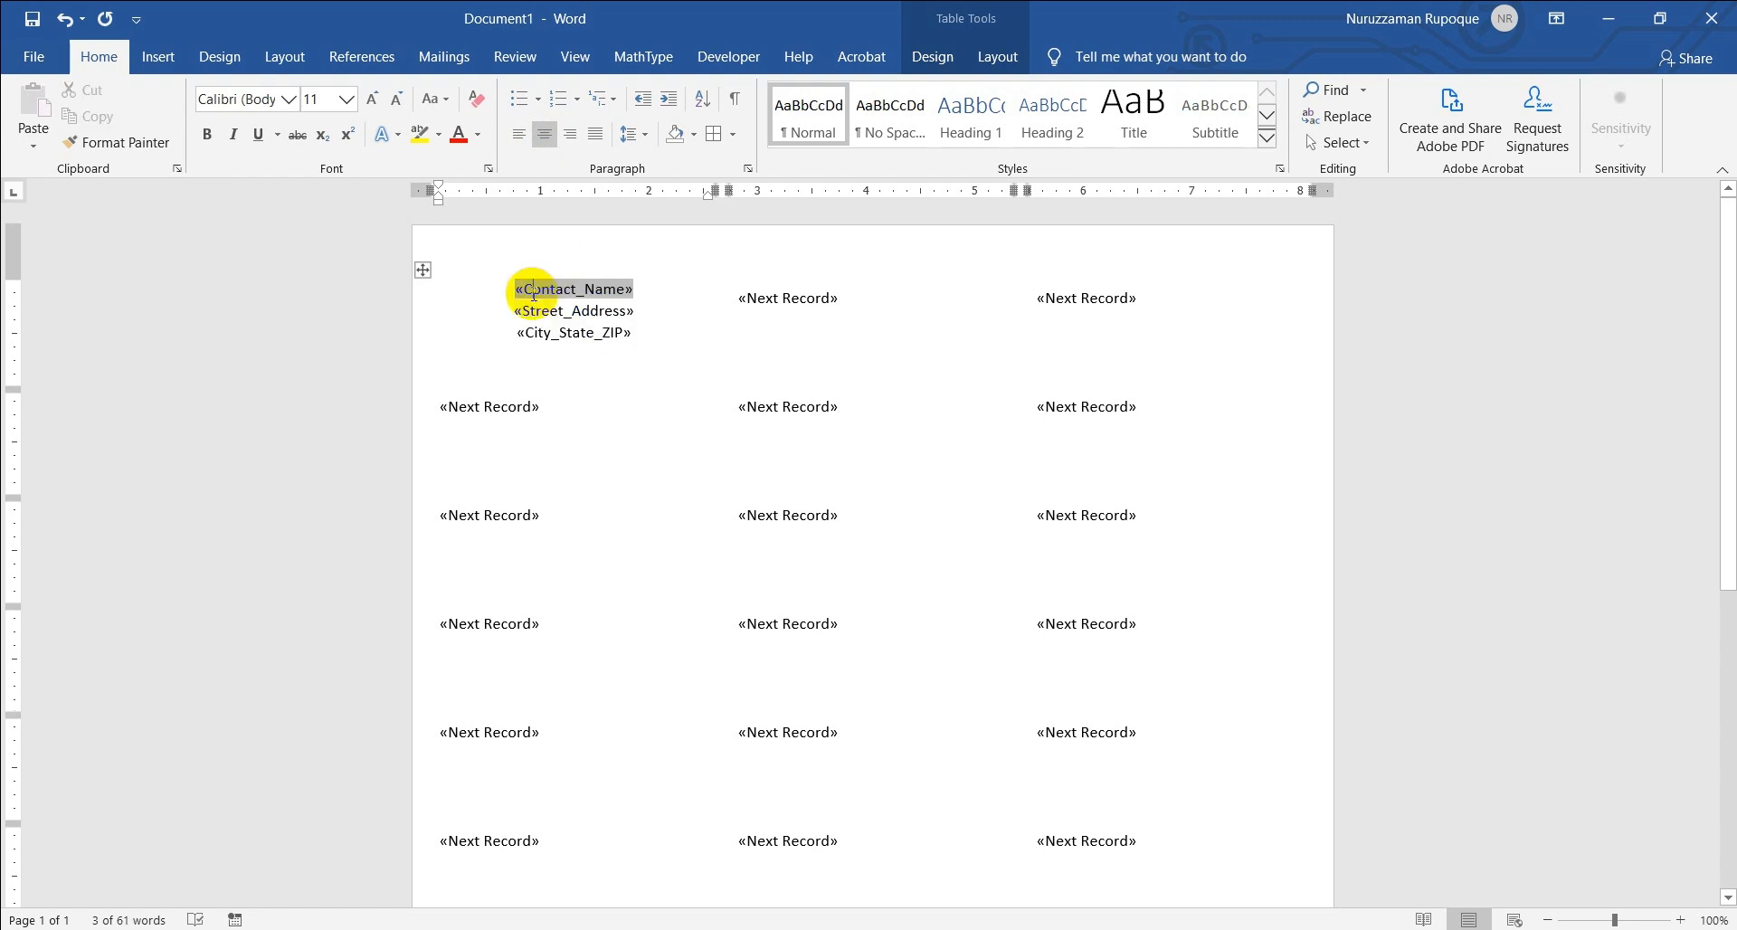
{"action": "left_click_drag", "start_coordinate": [512, 288], "coordinate": [638, 281]}
{"action": "left_click", "coordinate": [208, 133]}
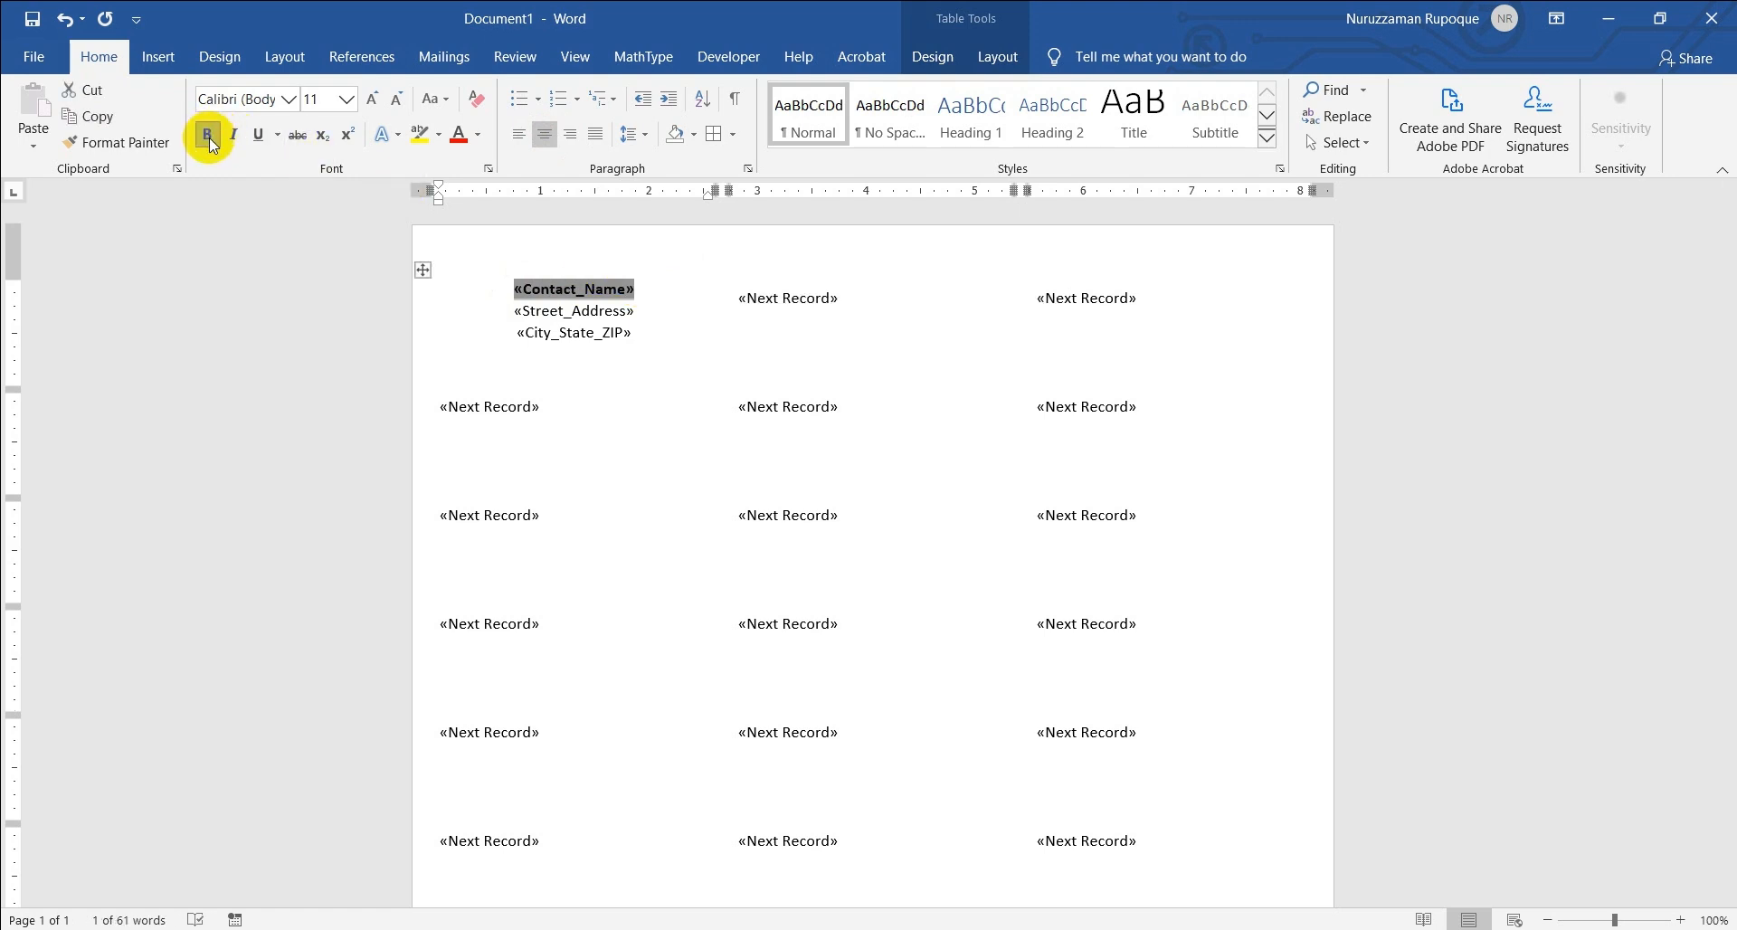
{"action": "left_click", "coordinate": [348, 98]}
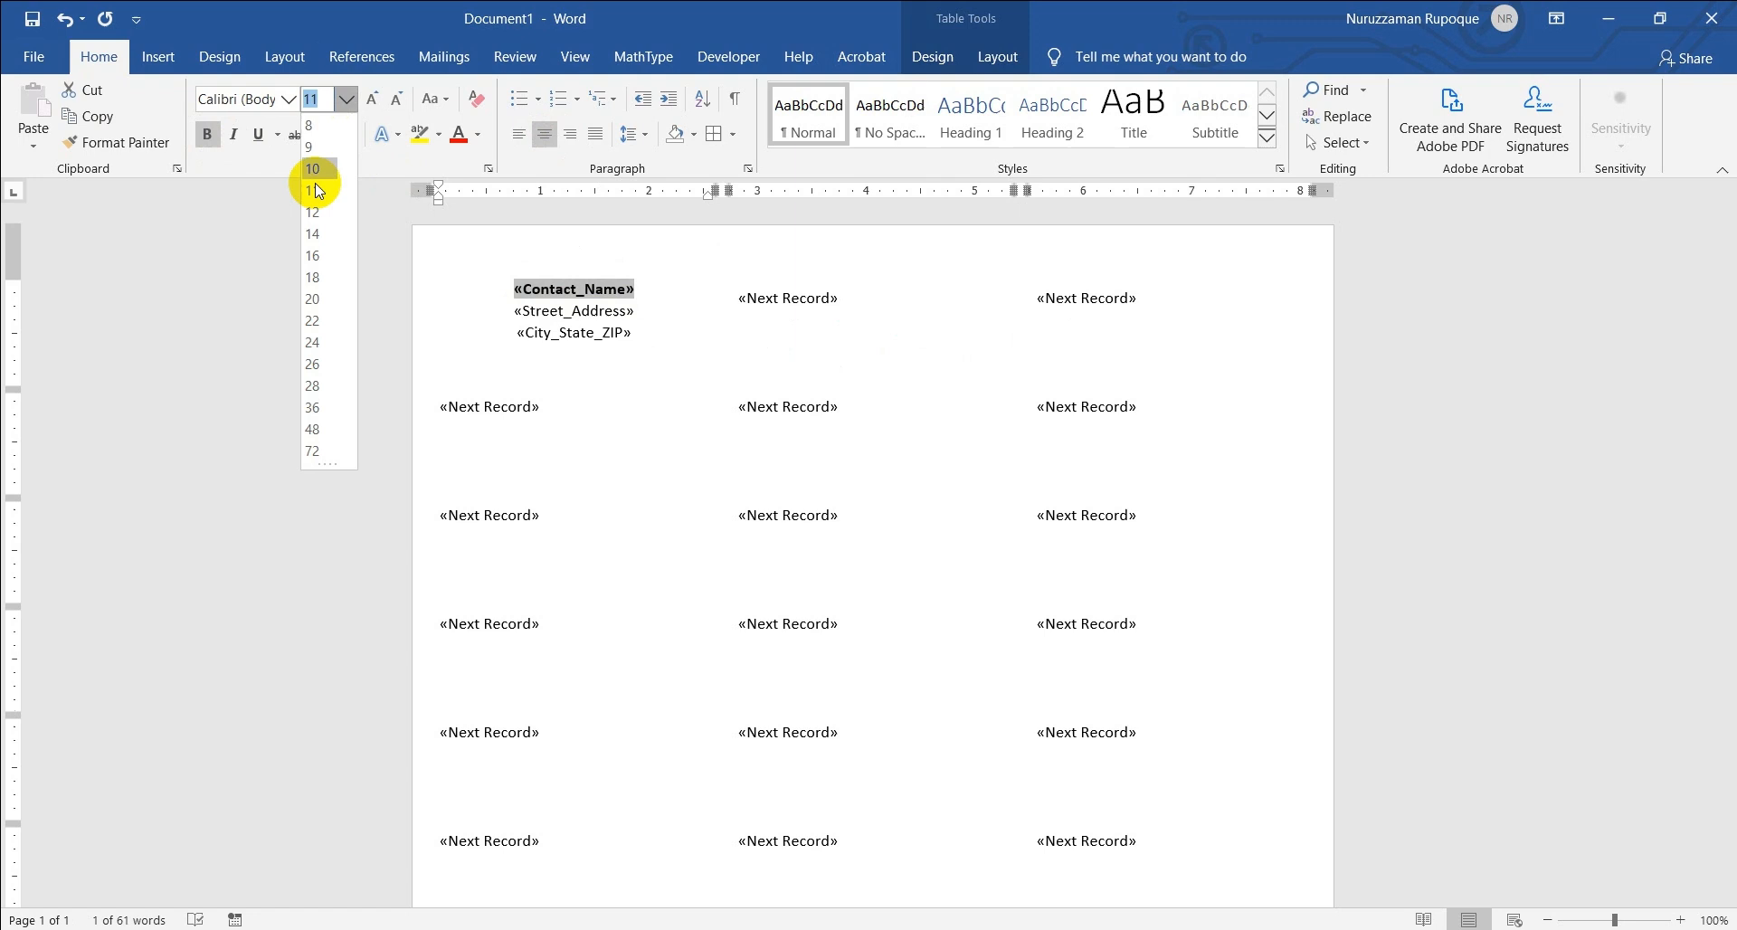
{"action": "left_click", "coordinate": [317, 213]}
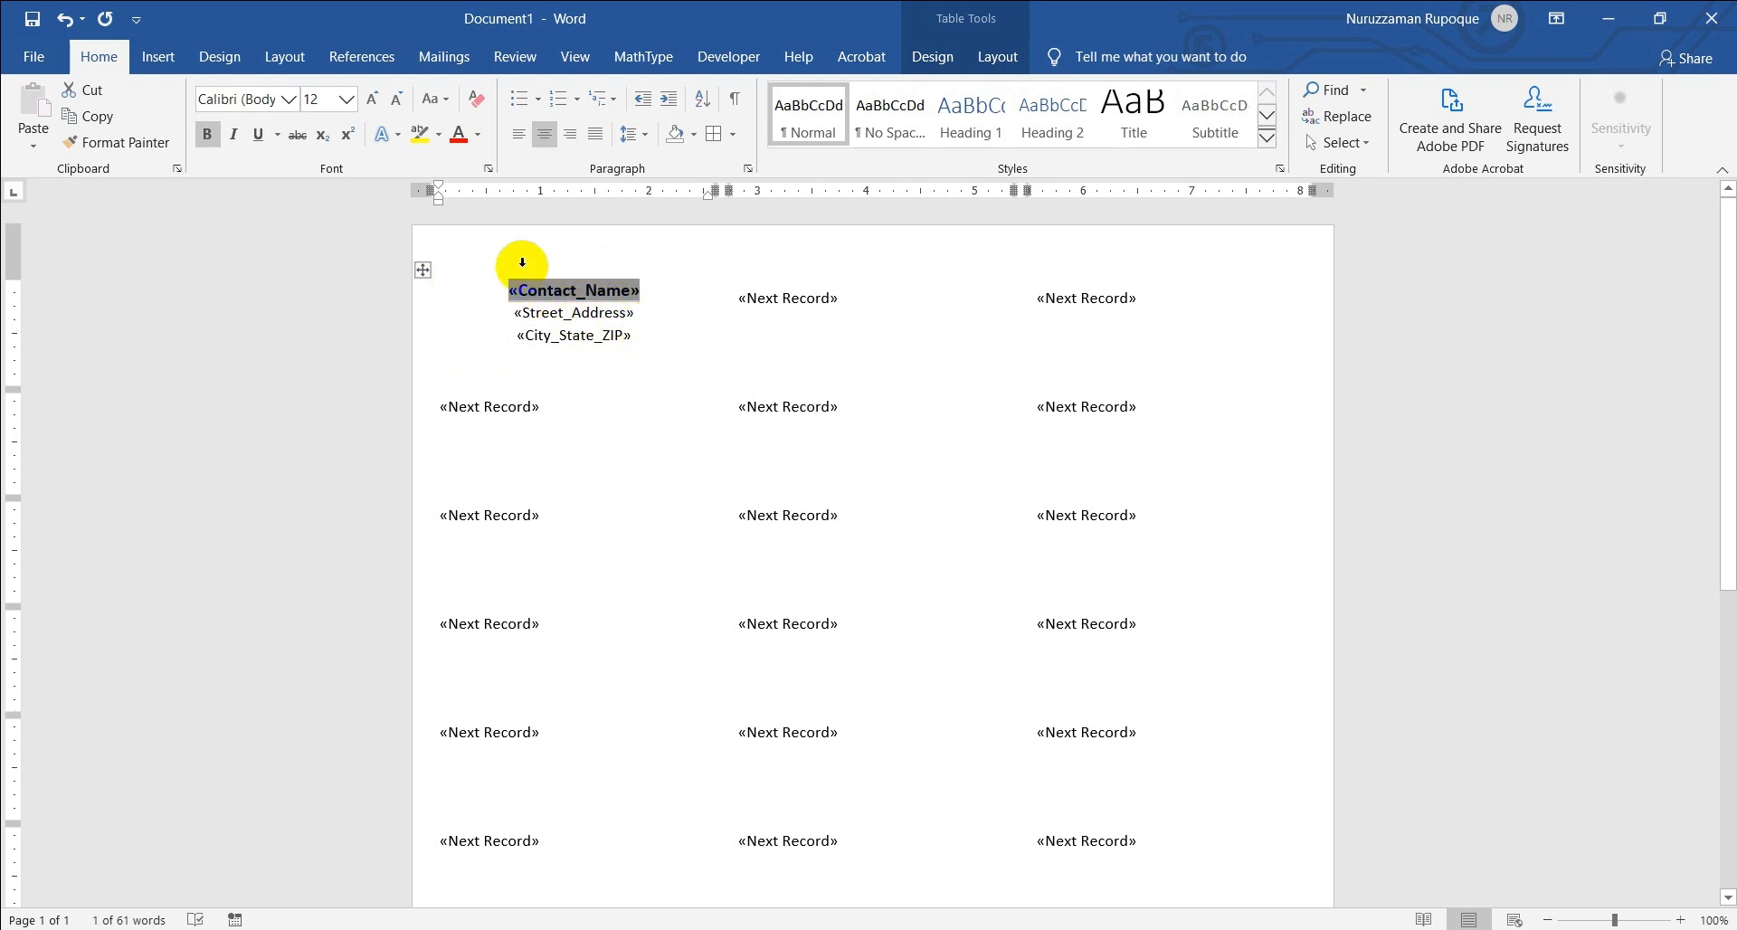
Update all labels so every label on the sheet repeats the first label's merge fields and formatting
{"action": "scroll", "coordinate": [1077, 435], "scroll_direction": "down", "scroll_amount": 3}
{"action": "scroll", "coordinate": [1097, 484], "scroll_direction": "up", "scroll_amount": 3}
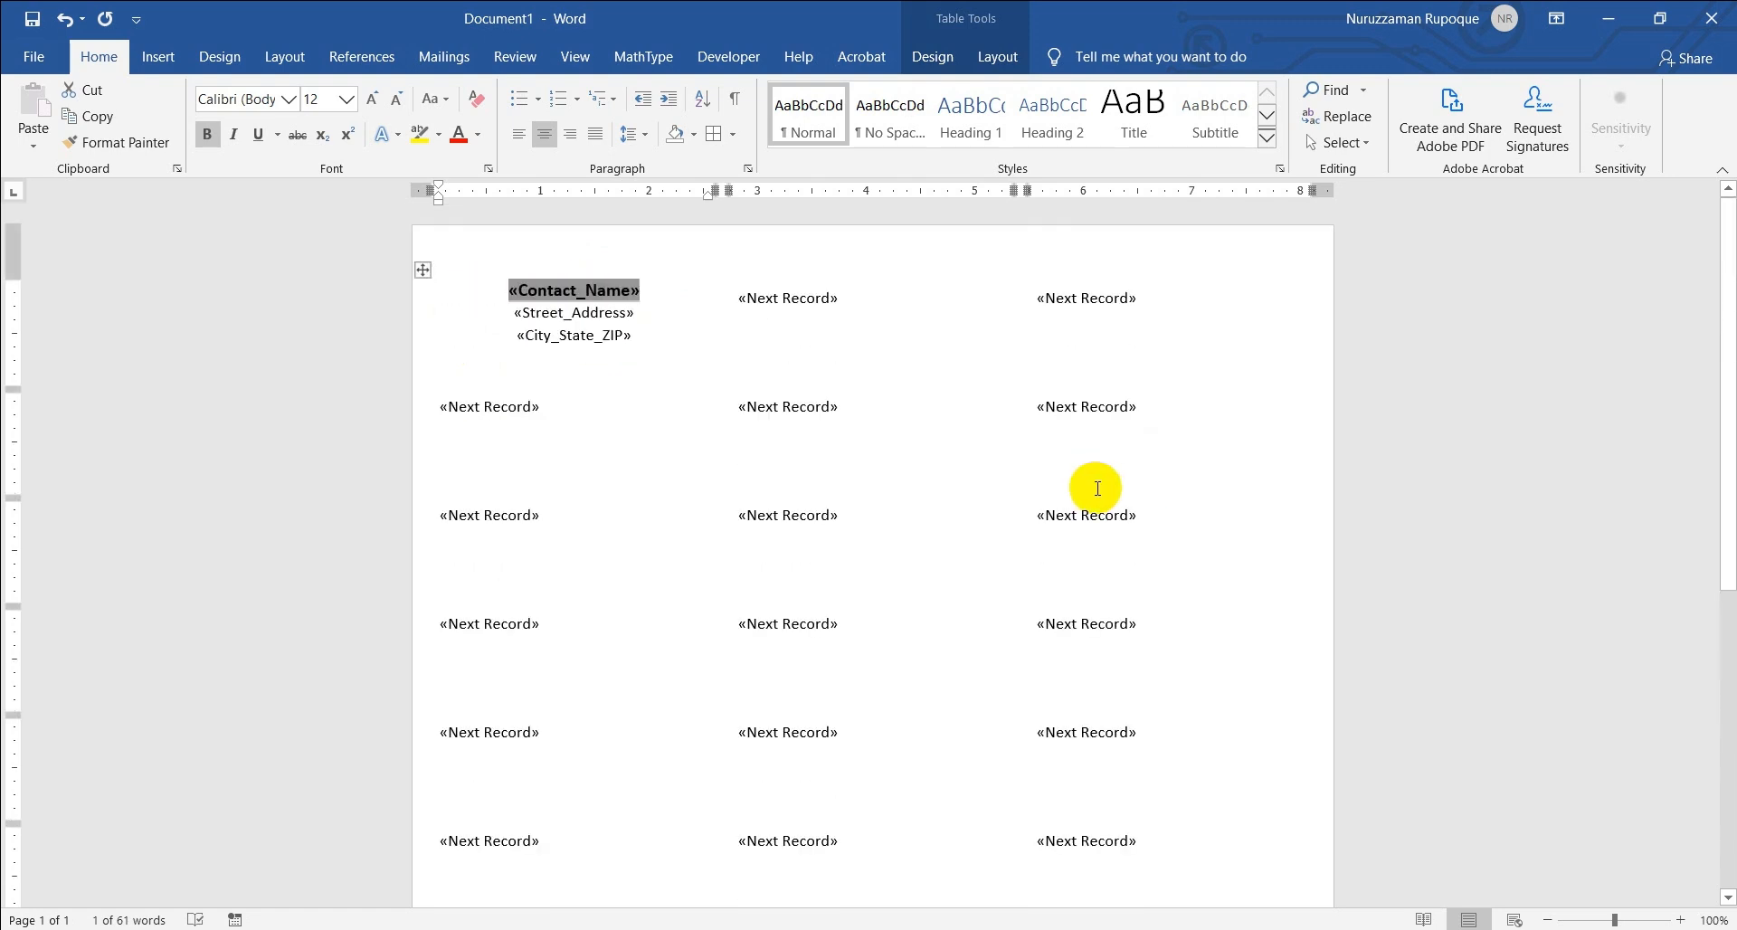
{"action": "left_click", "coordinate": [444, 59]}
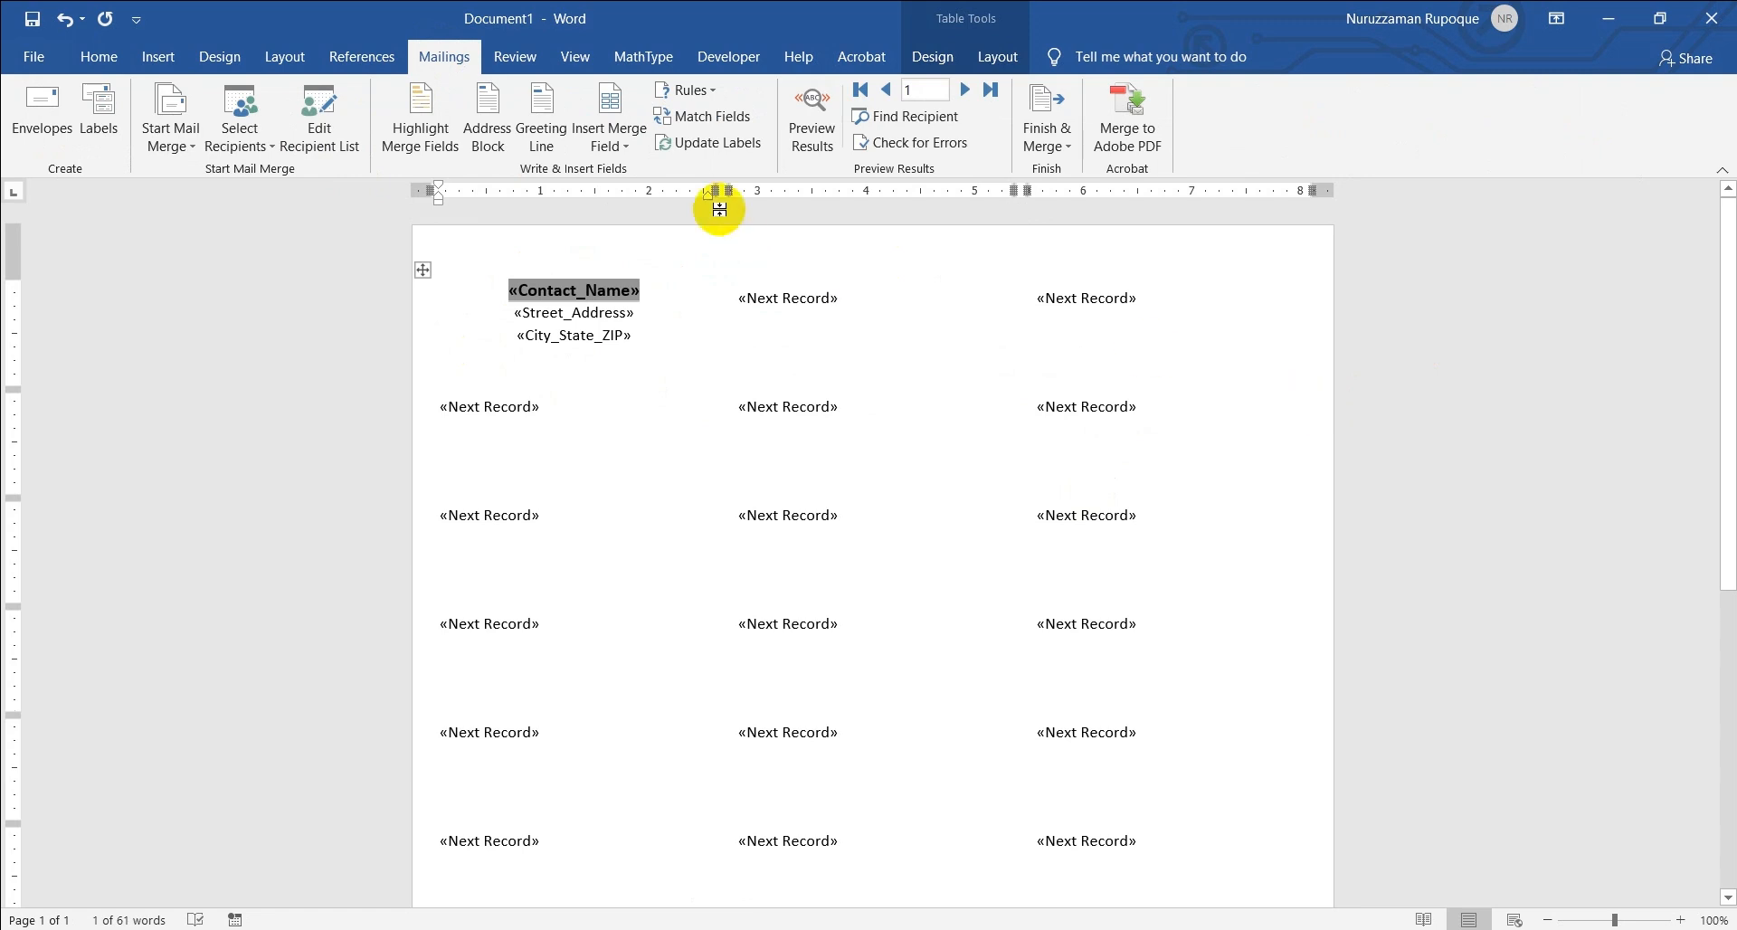
{"action": "left_click", "coordinate": [705, 147]}
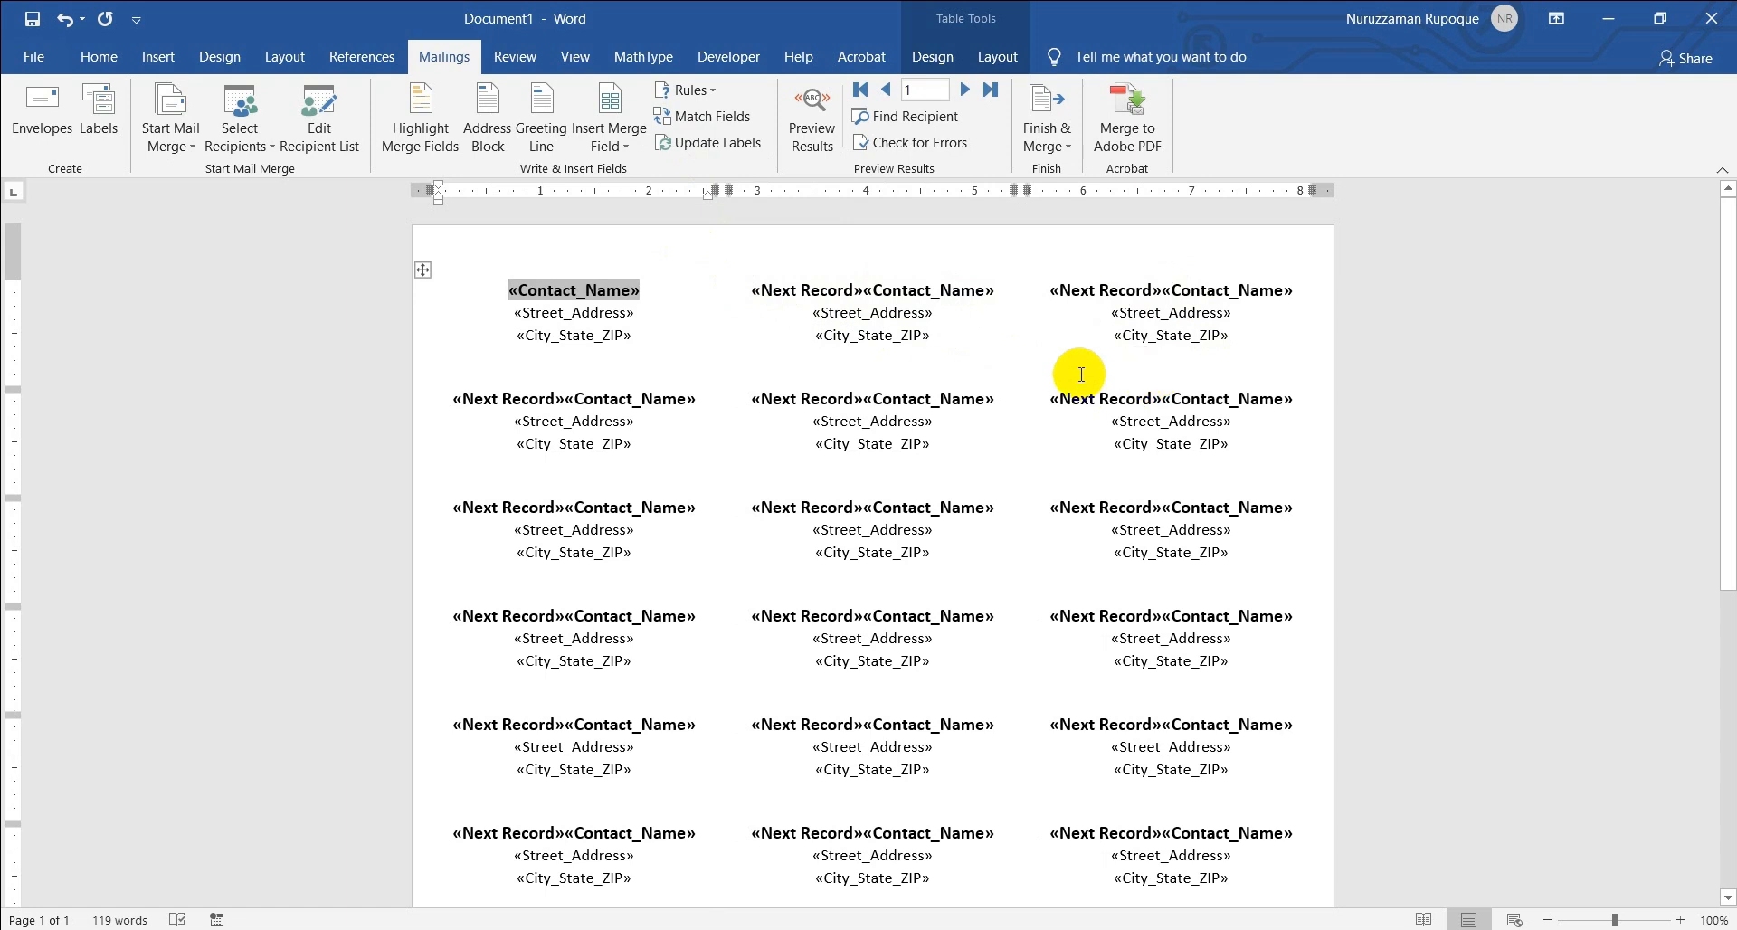
{"action": "scroll", "coordinate": [728, 402], "scroll_direction": "down", "scroll_amount": 2}
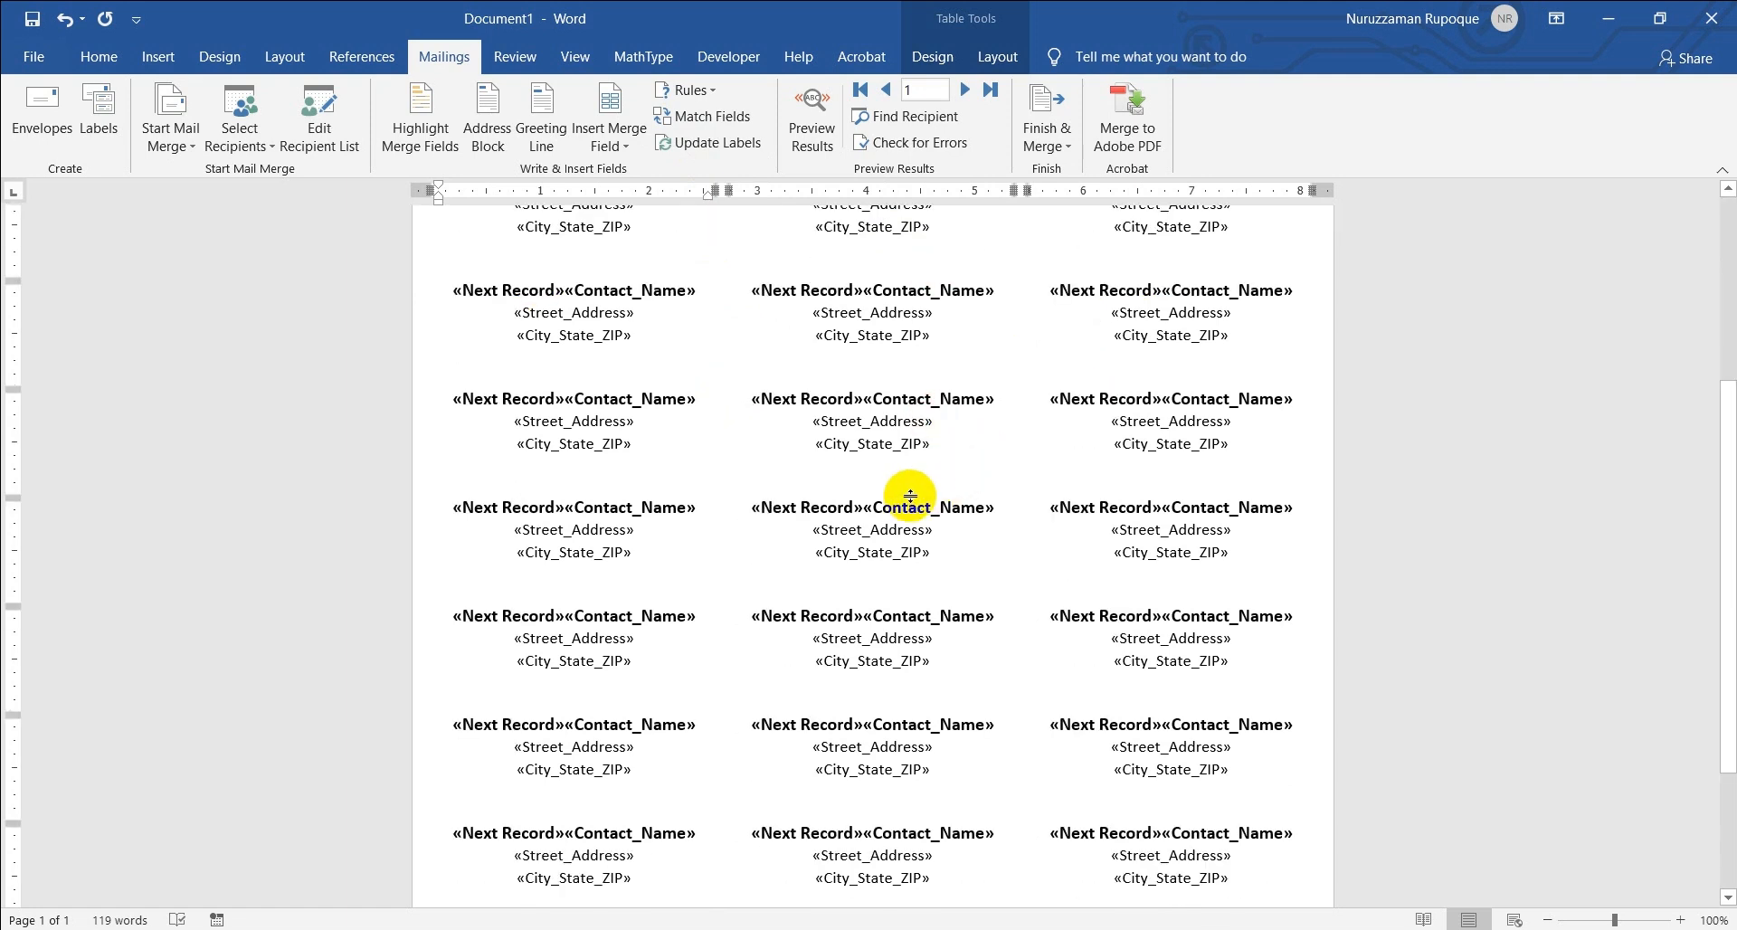
{"action": "scroll", "coordinate": [885, 520], "scroll_direction": "down", "scroll_amount": 2}
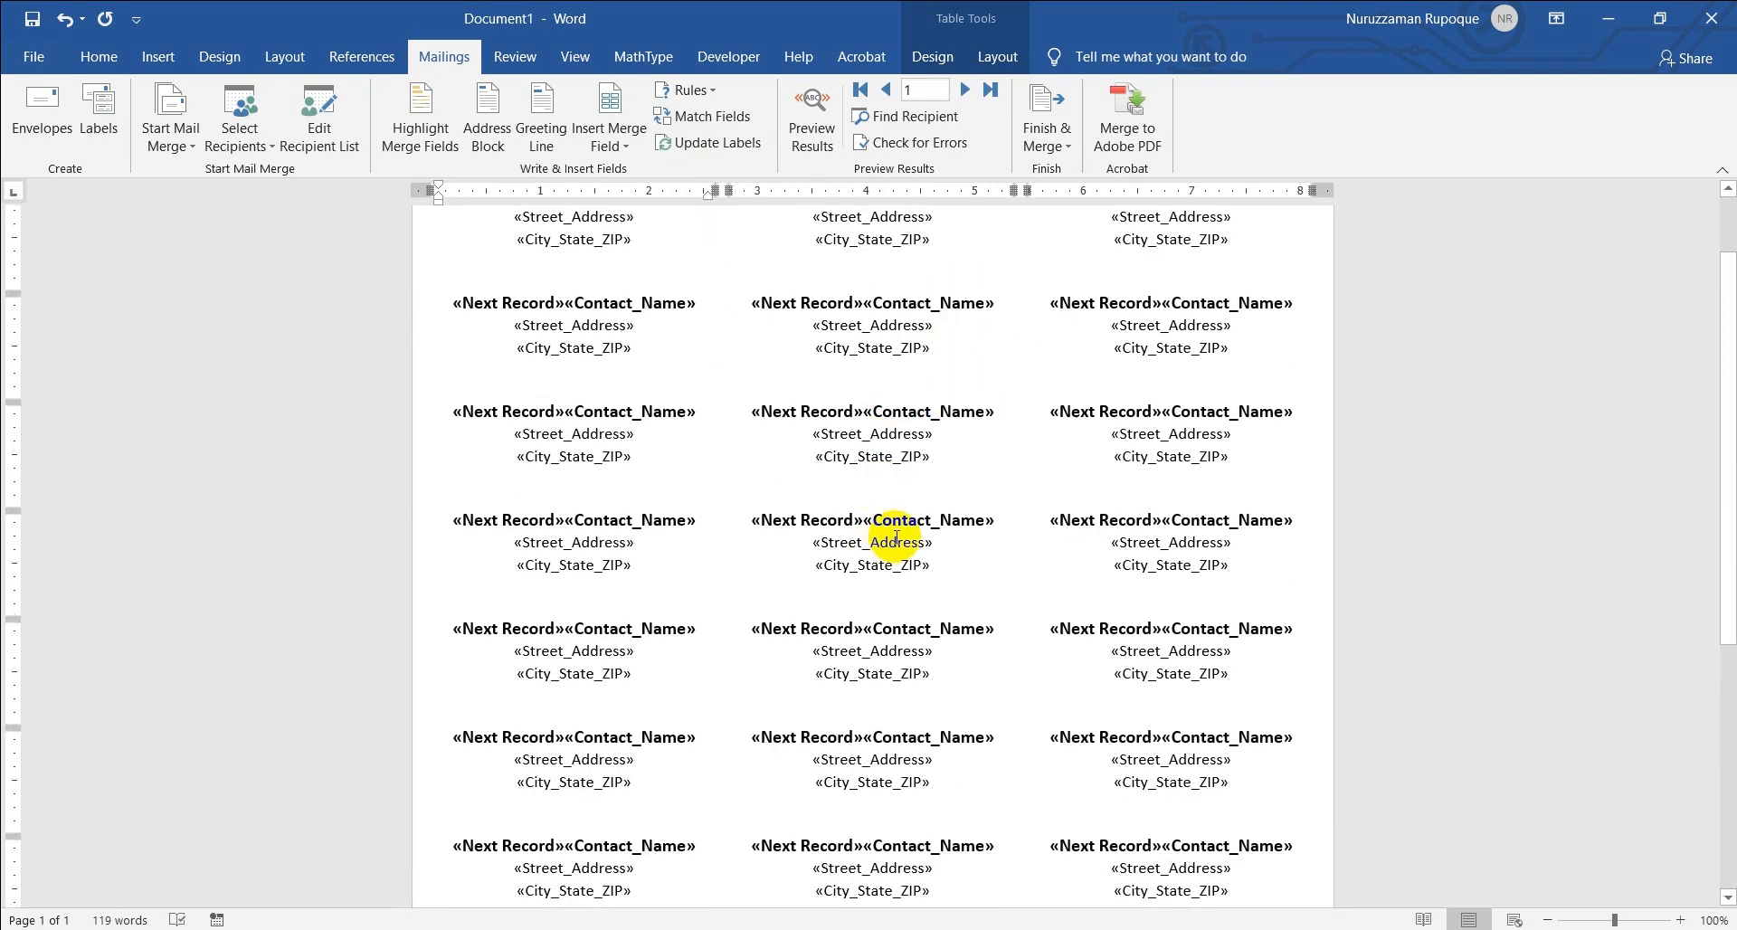
{"action": "scroll", "coordinate": [896, 541], "scroll_direction": "up", "scroll_amount": 2}
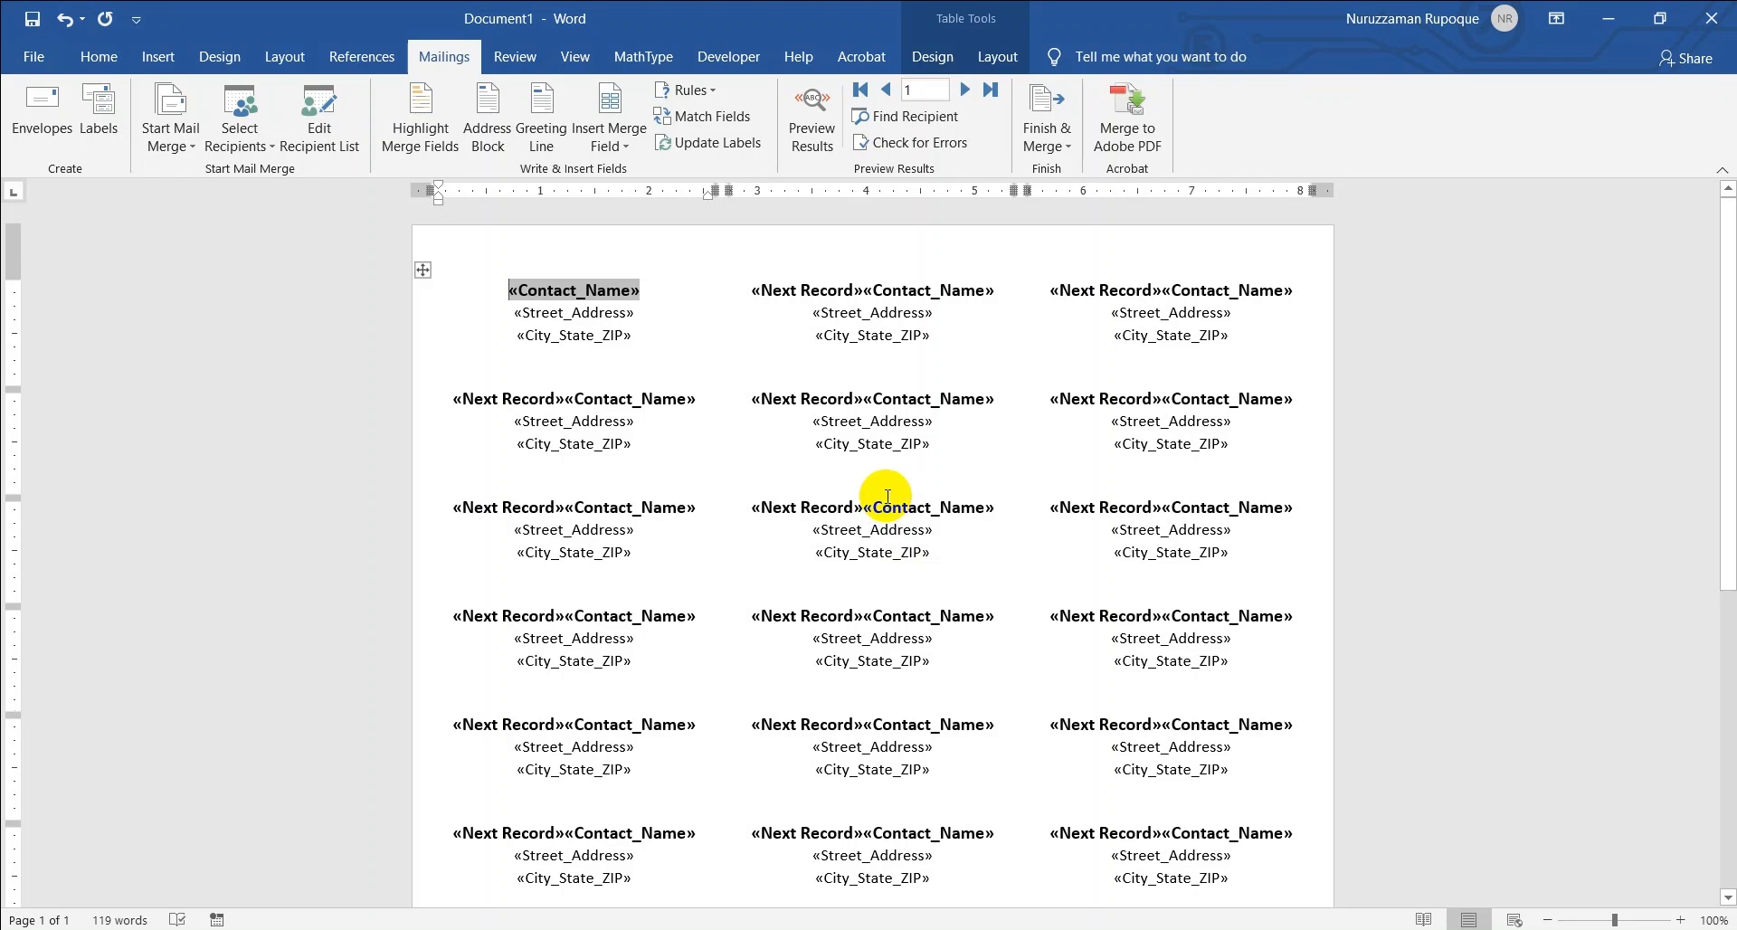
Preview the merge results and check the contact names and addresses across the whole label sheet
{"action": "left_click", "coordinate": [811, 128]}
{"action": "left_click", "coordinate": [606, 362]}
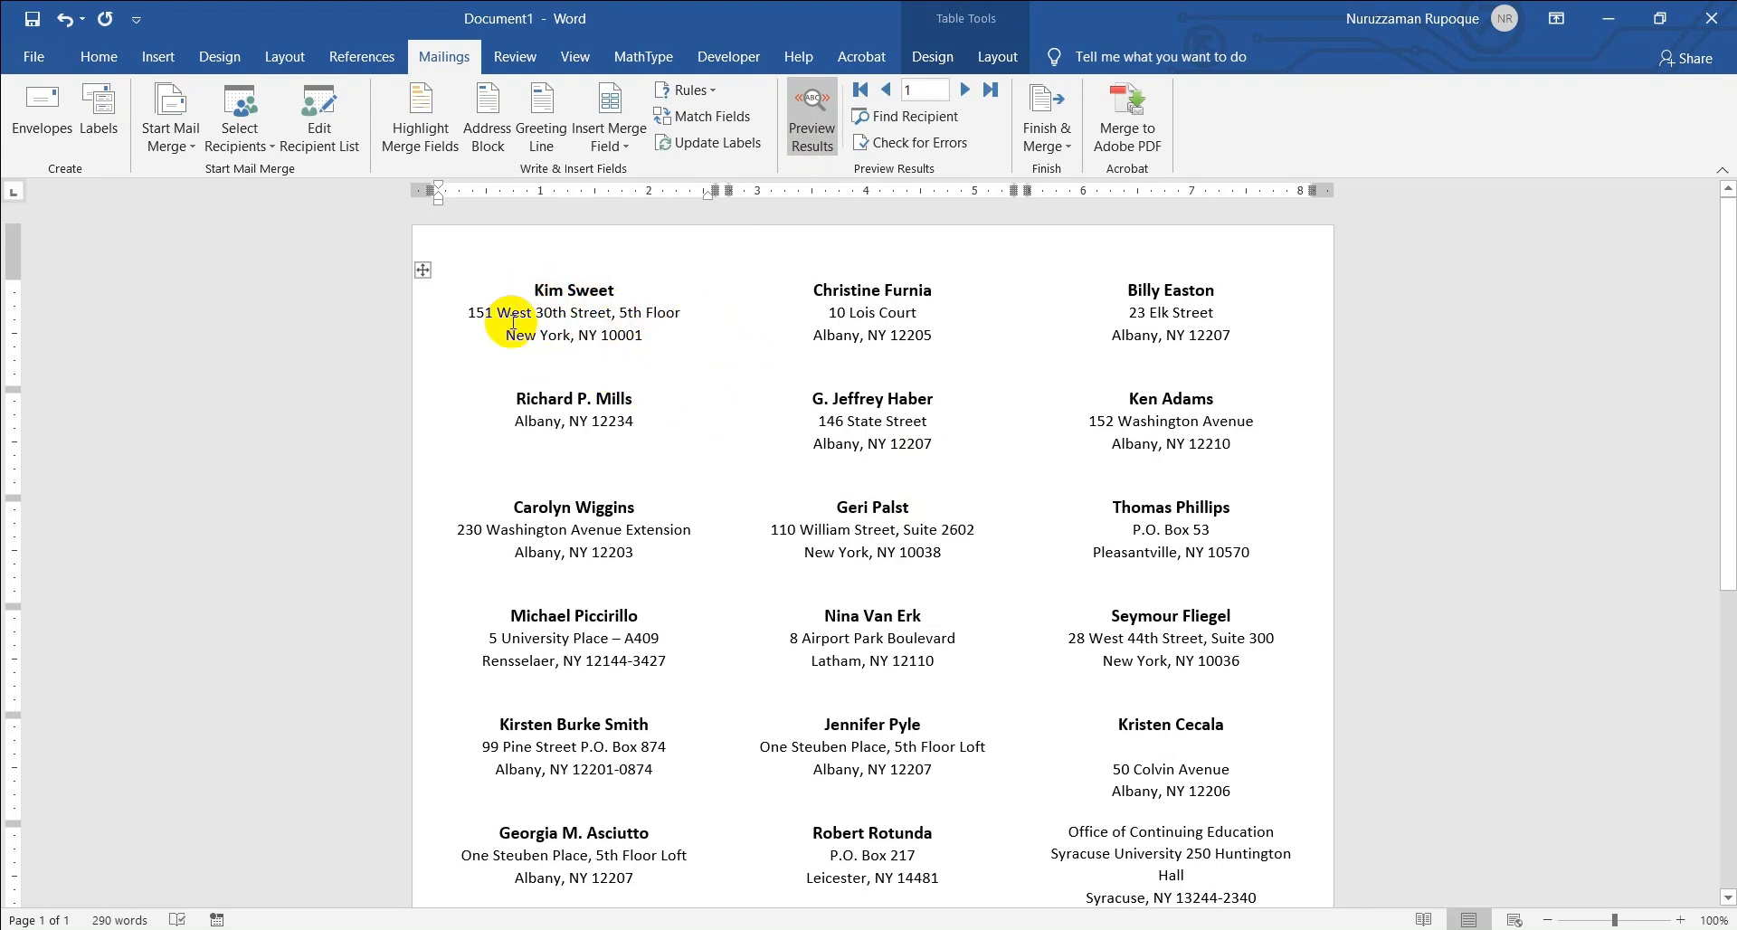
{"action": "double_click", "coordinate": [908, 398]}
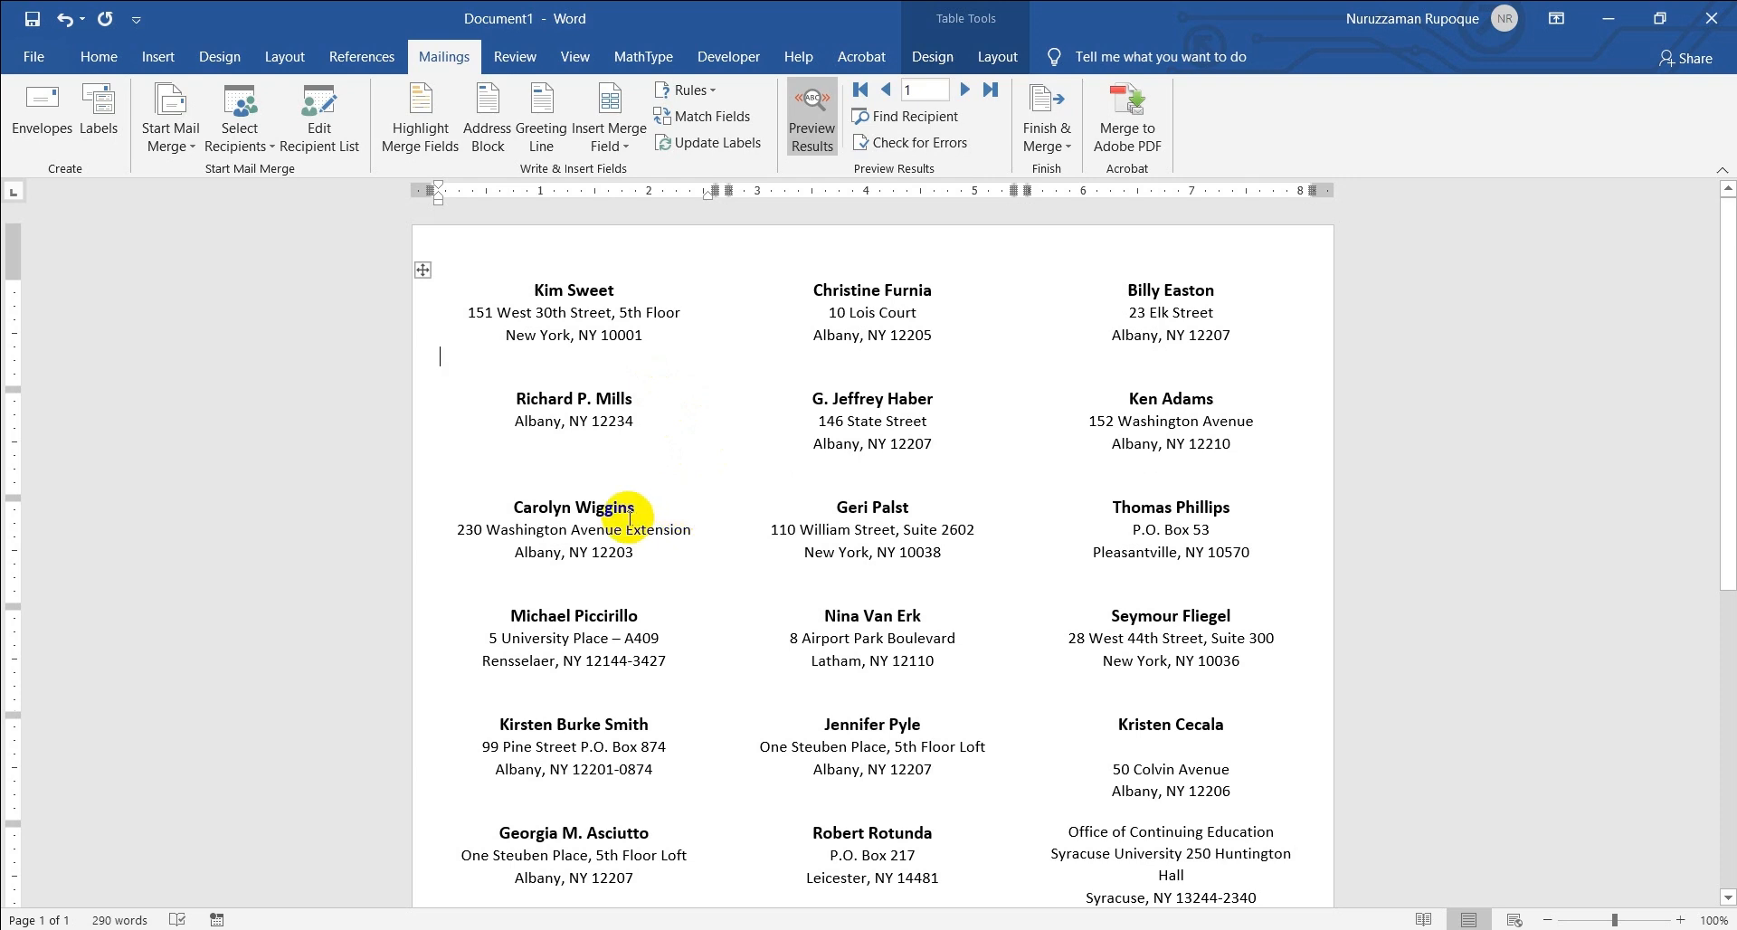
{"action": "scroll", "coordinate": [679, 506], "scroll_direction": "down", "scroll_amount": 3}
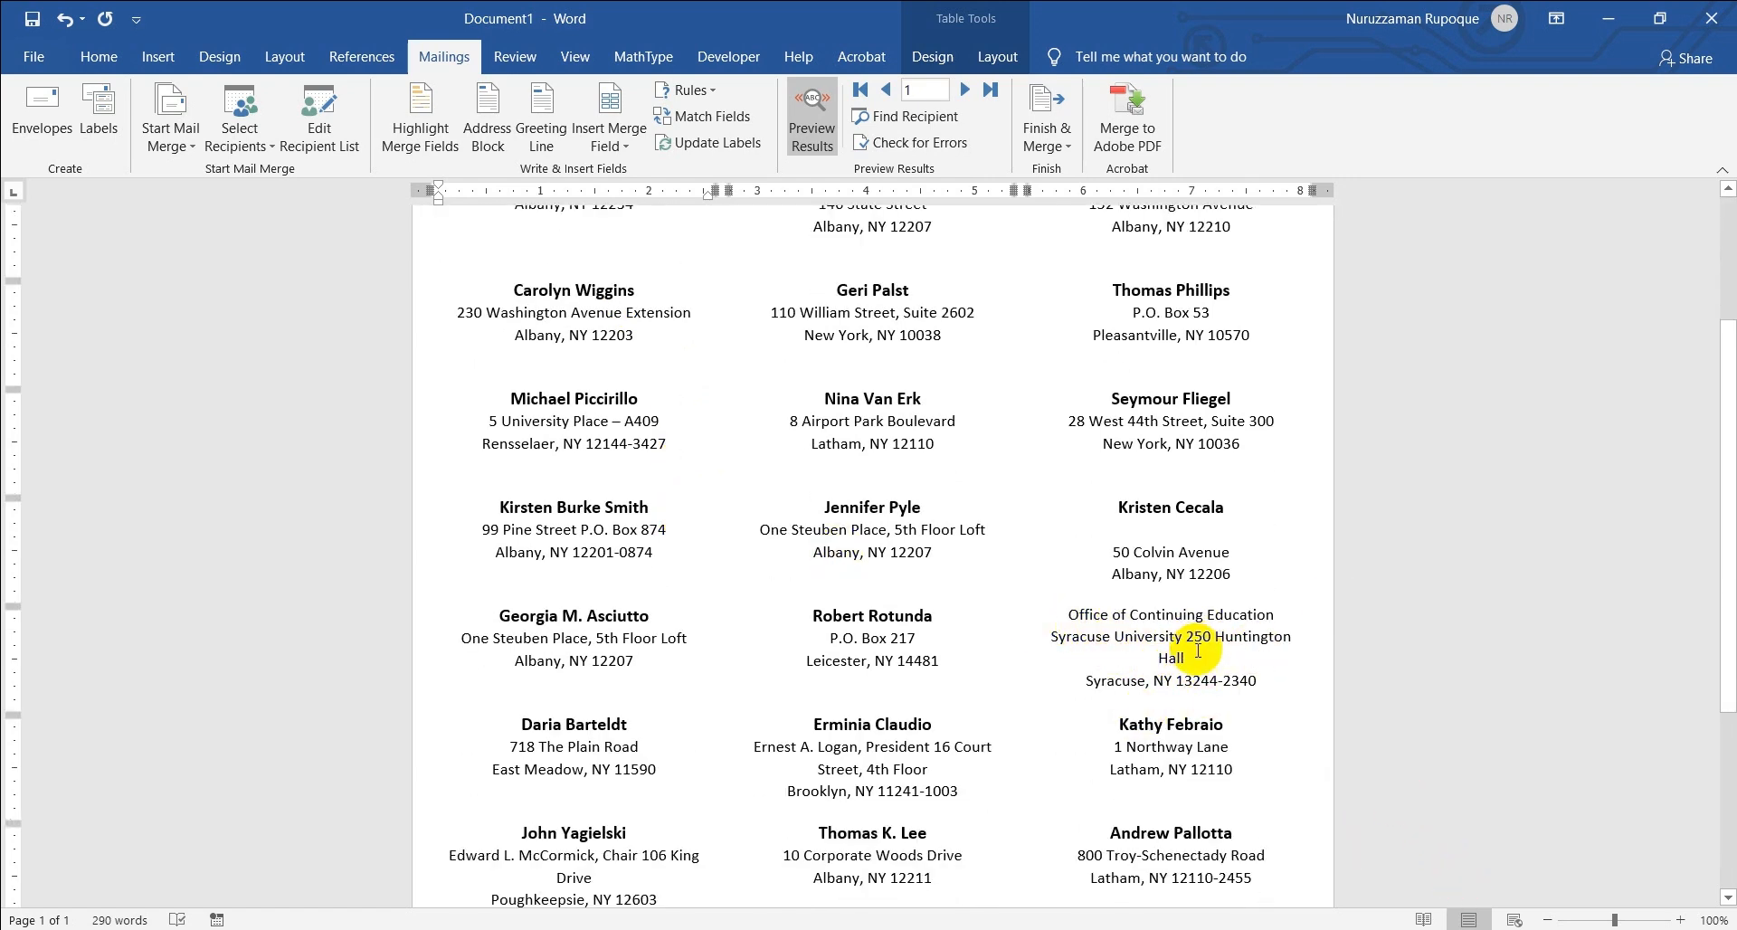
{"action": "scroll", "coordinate": [1191, 633], "scroll_direction": "down", "scroll_amount": 3}
{"action": "scroll", "coordinate": [1209, 666], "scroll_direction": "down", "scroll_amount": 1}
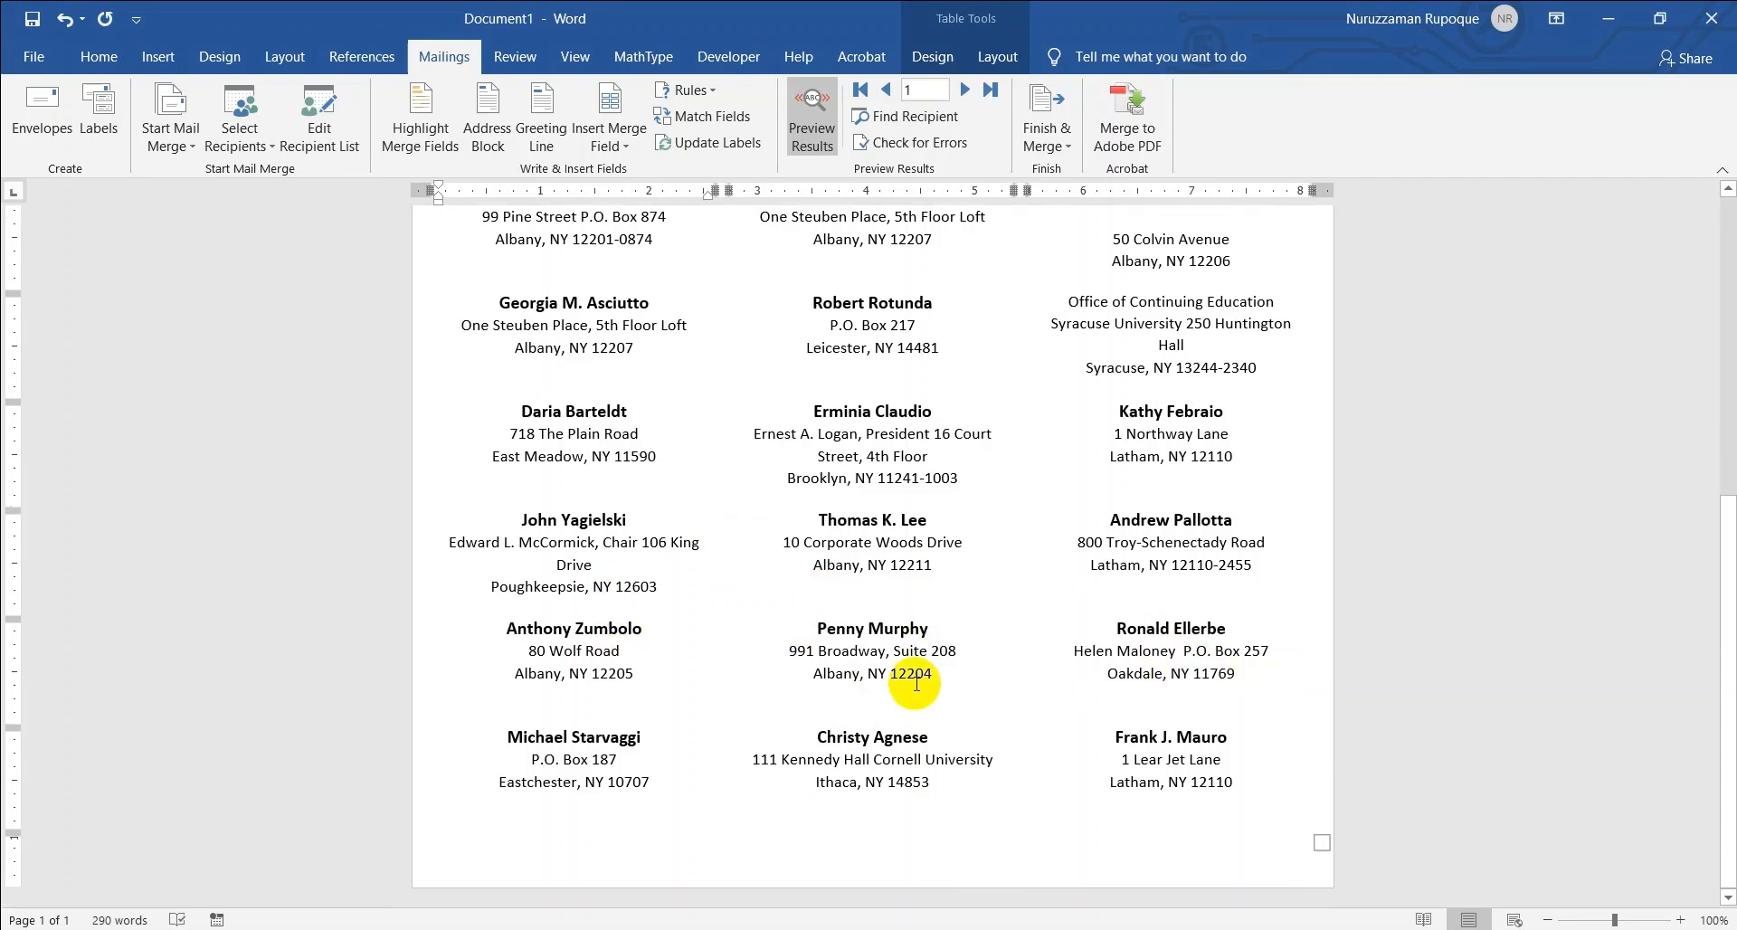
{"action": "scroll", "coordinate": [941, 689], "scroll_direction": "up", "scroll_amount": 10}
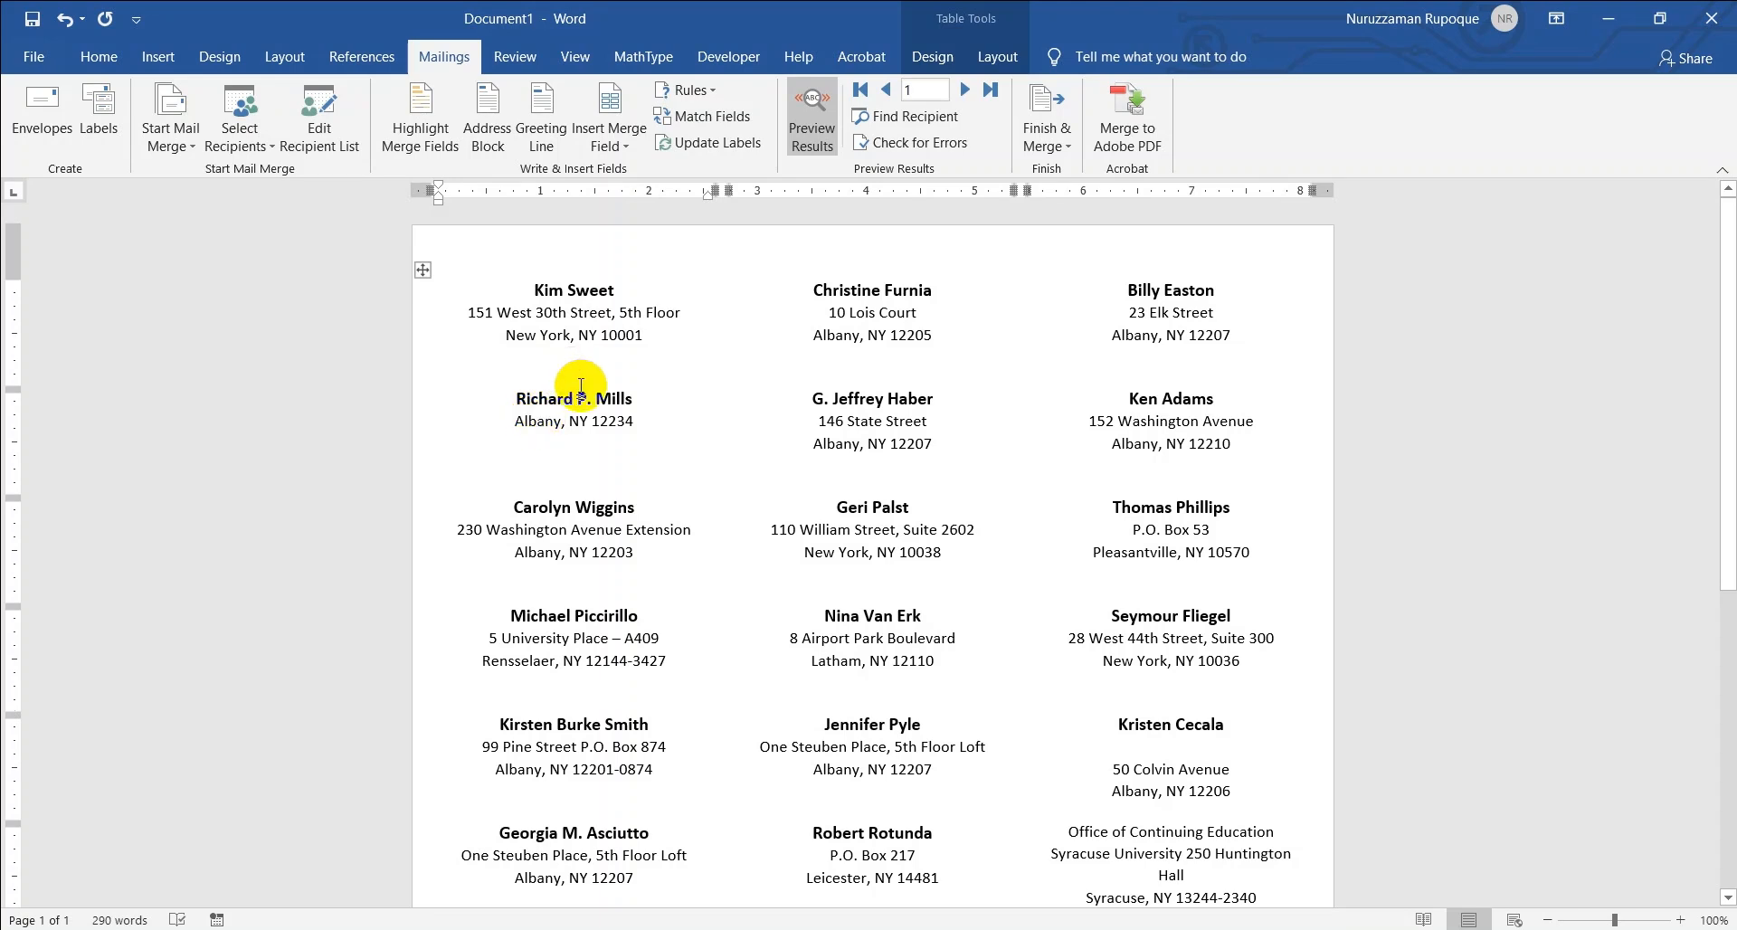
{"action": "double_click", "coordinate": [617, 389]}
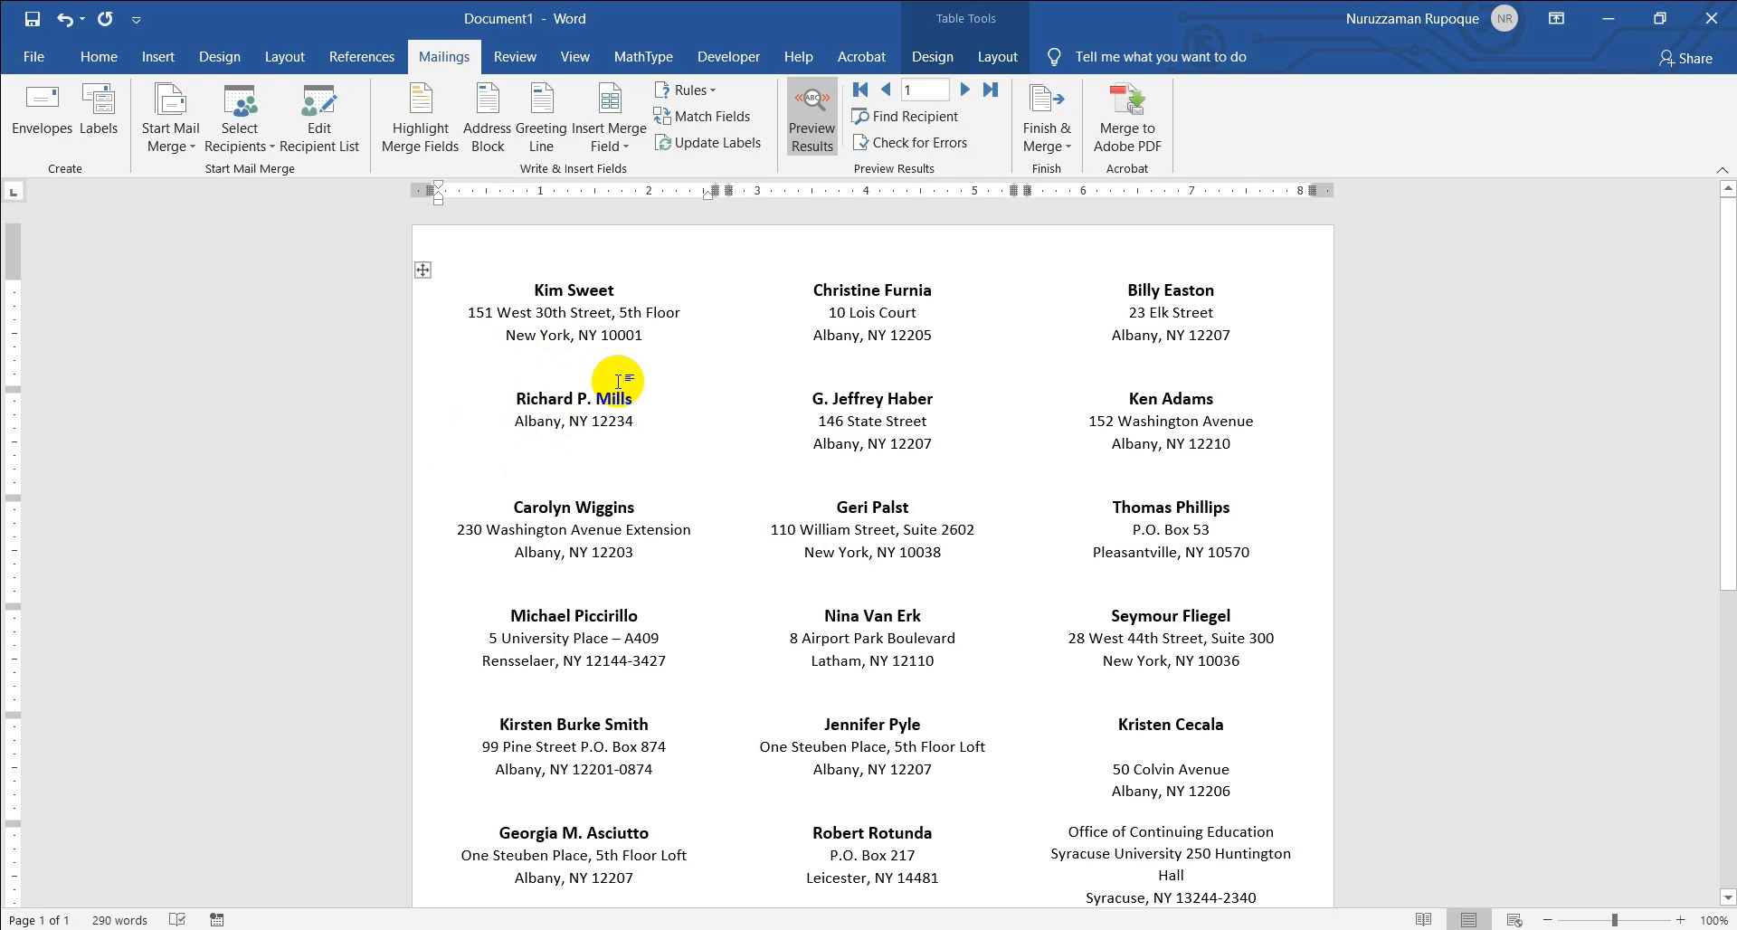
{"action": "left_click", "coordinate": [624, 362]}
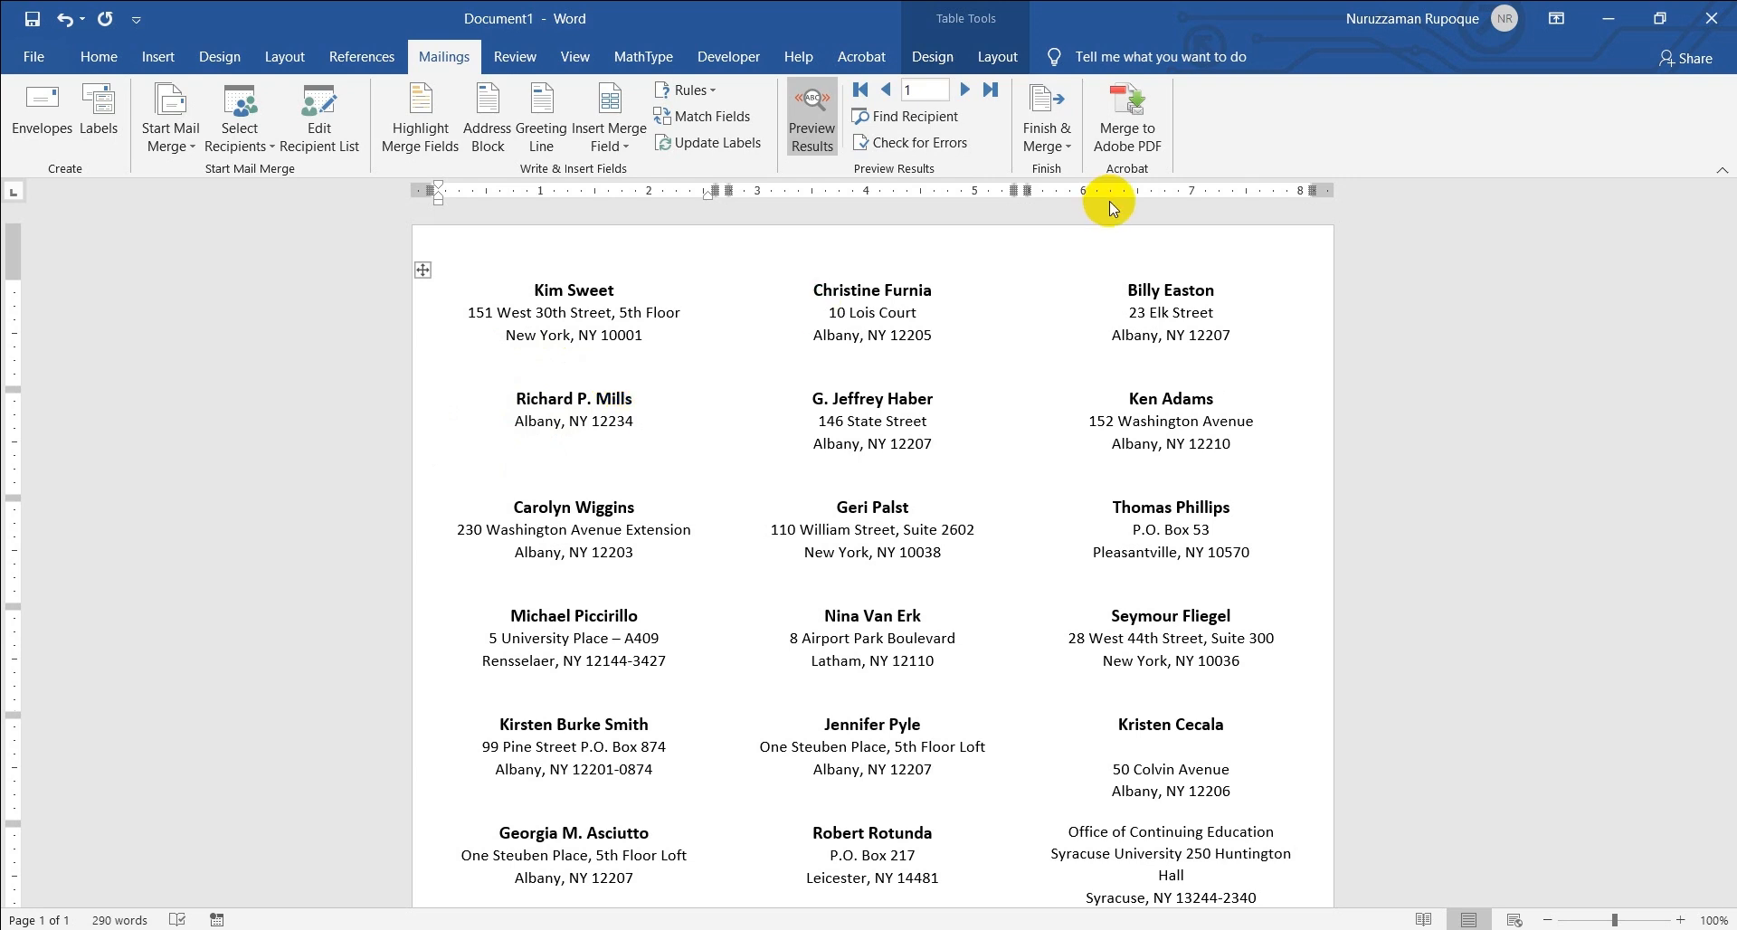
Finish the merge by generating individual labels for all records in a new document
{"action": "left_click", "coordinate": [1066, 145]}
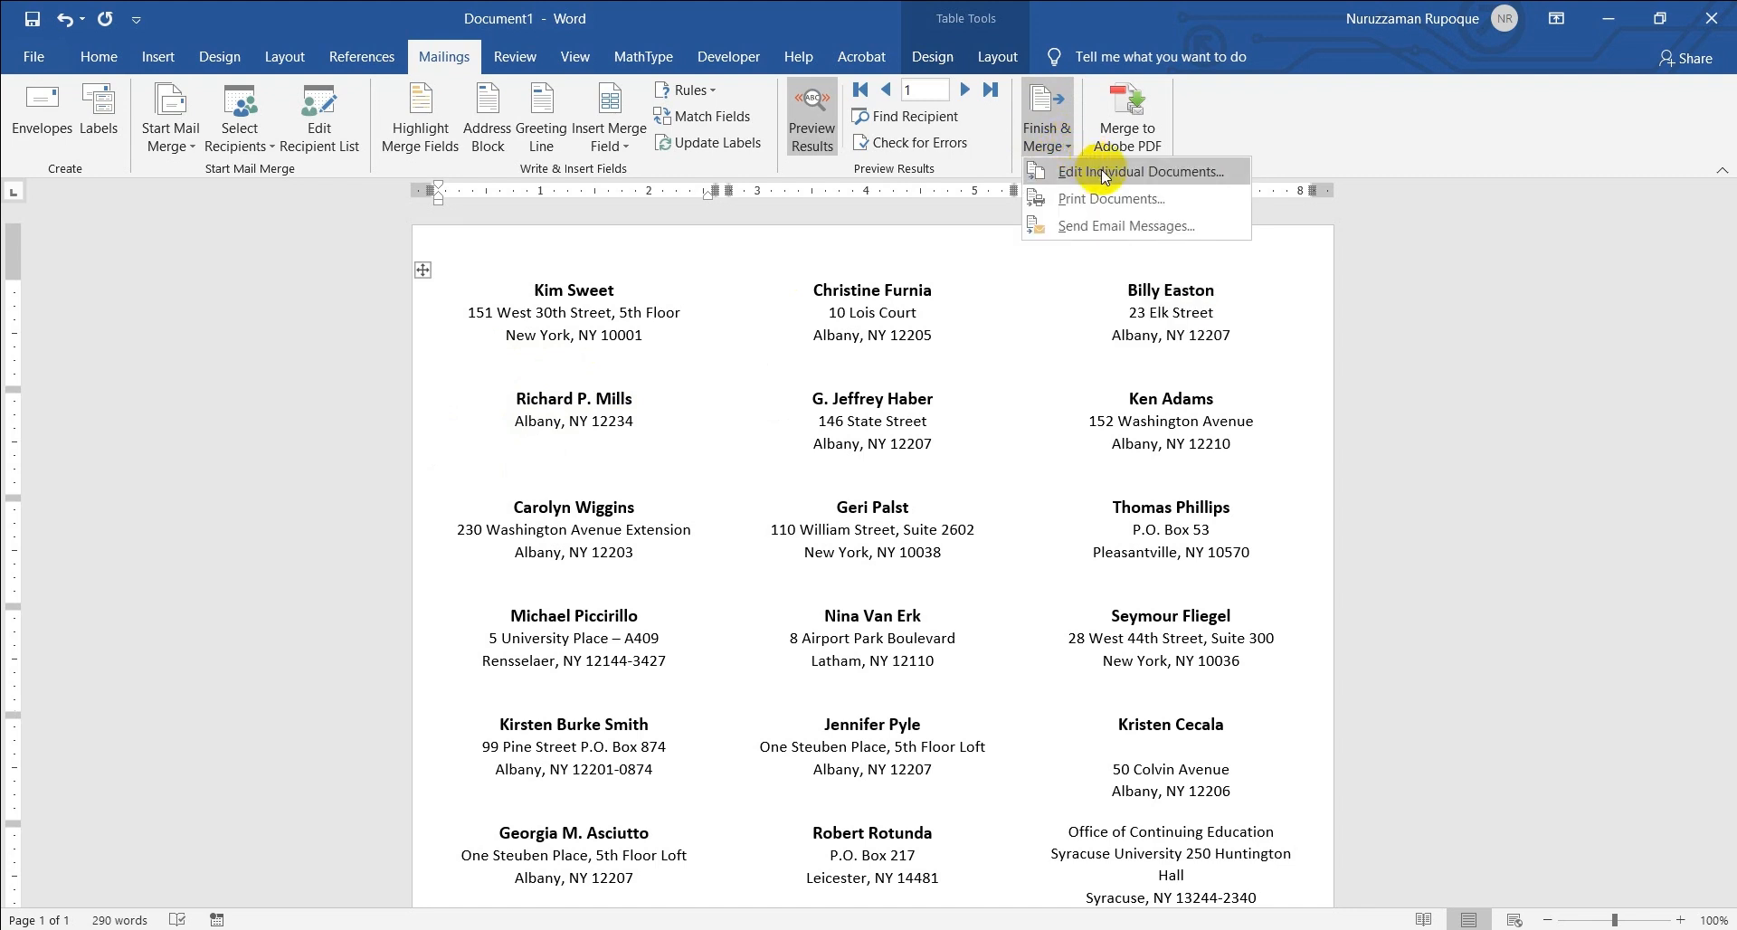
{"action": "left_click", "coordinate": [1178, 174]}
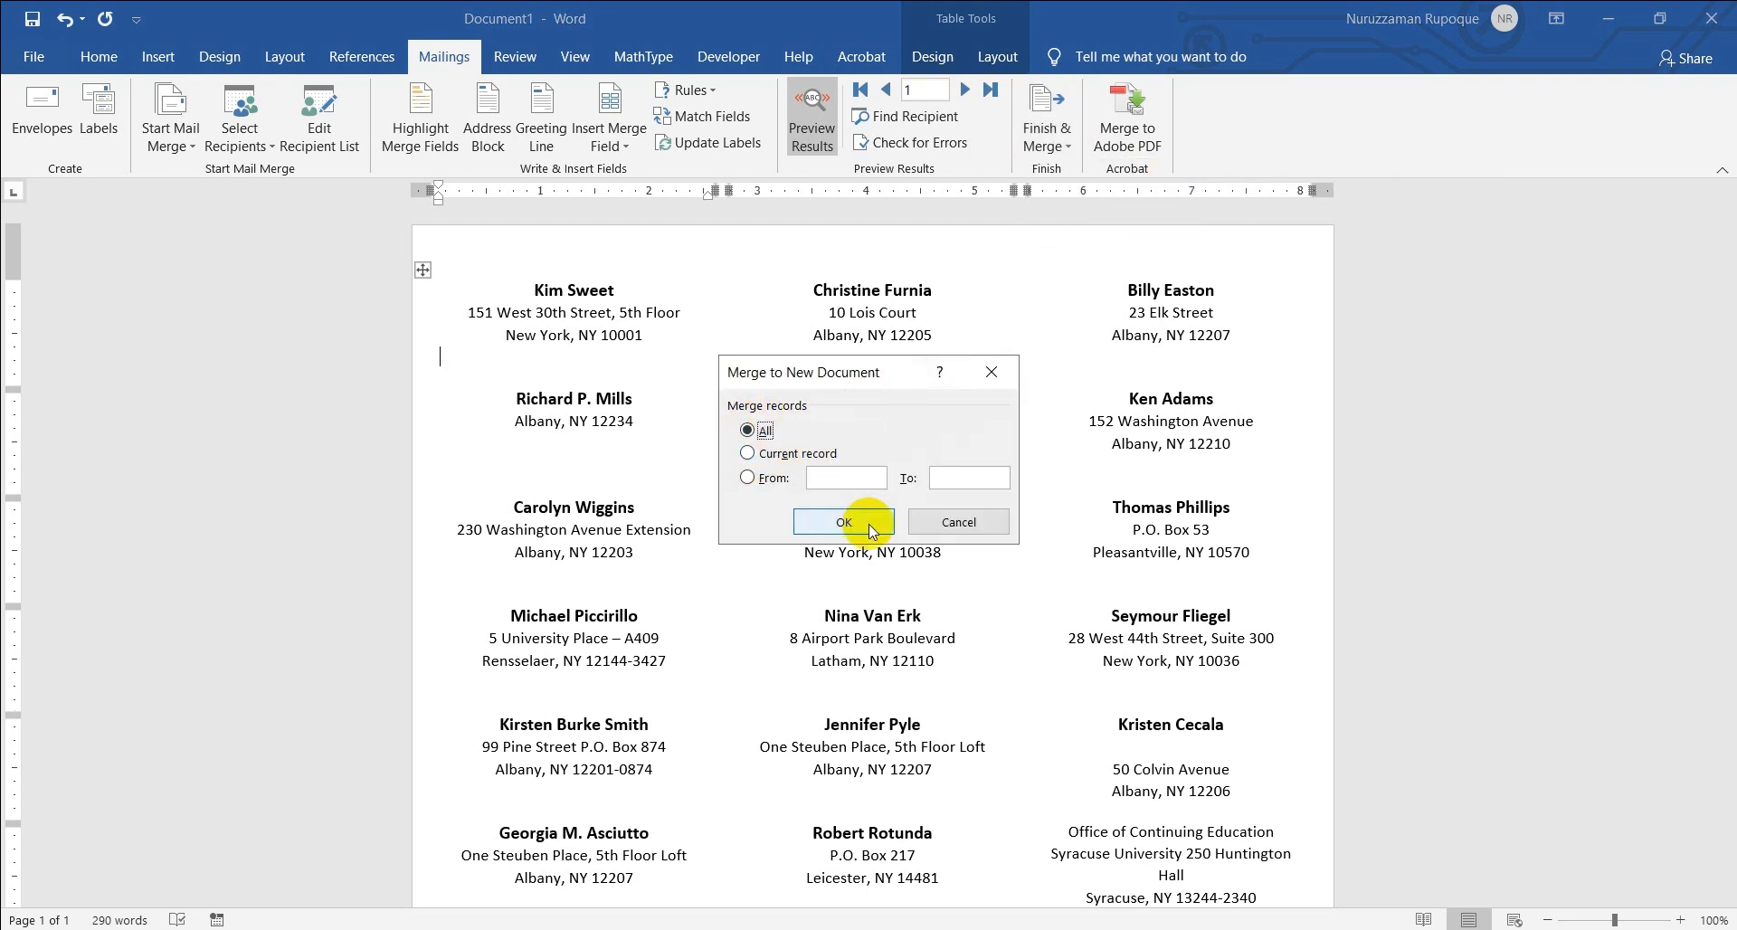
{"action": "left_click", "coordinate": [827, 522]}
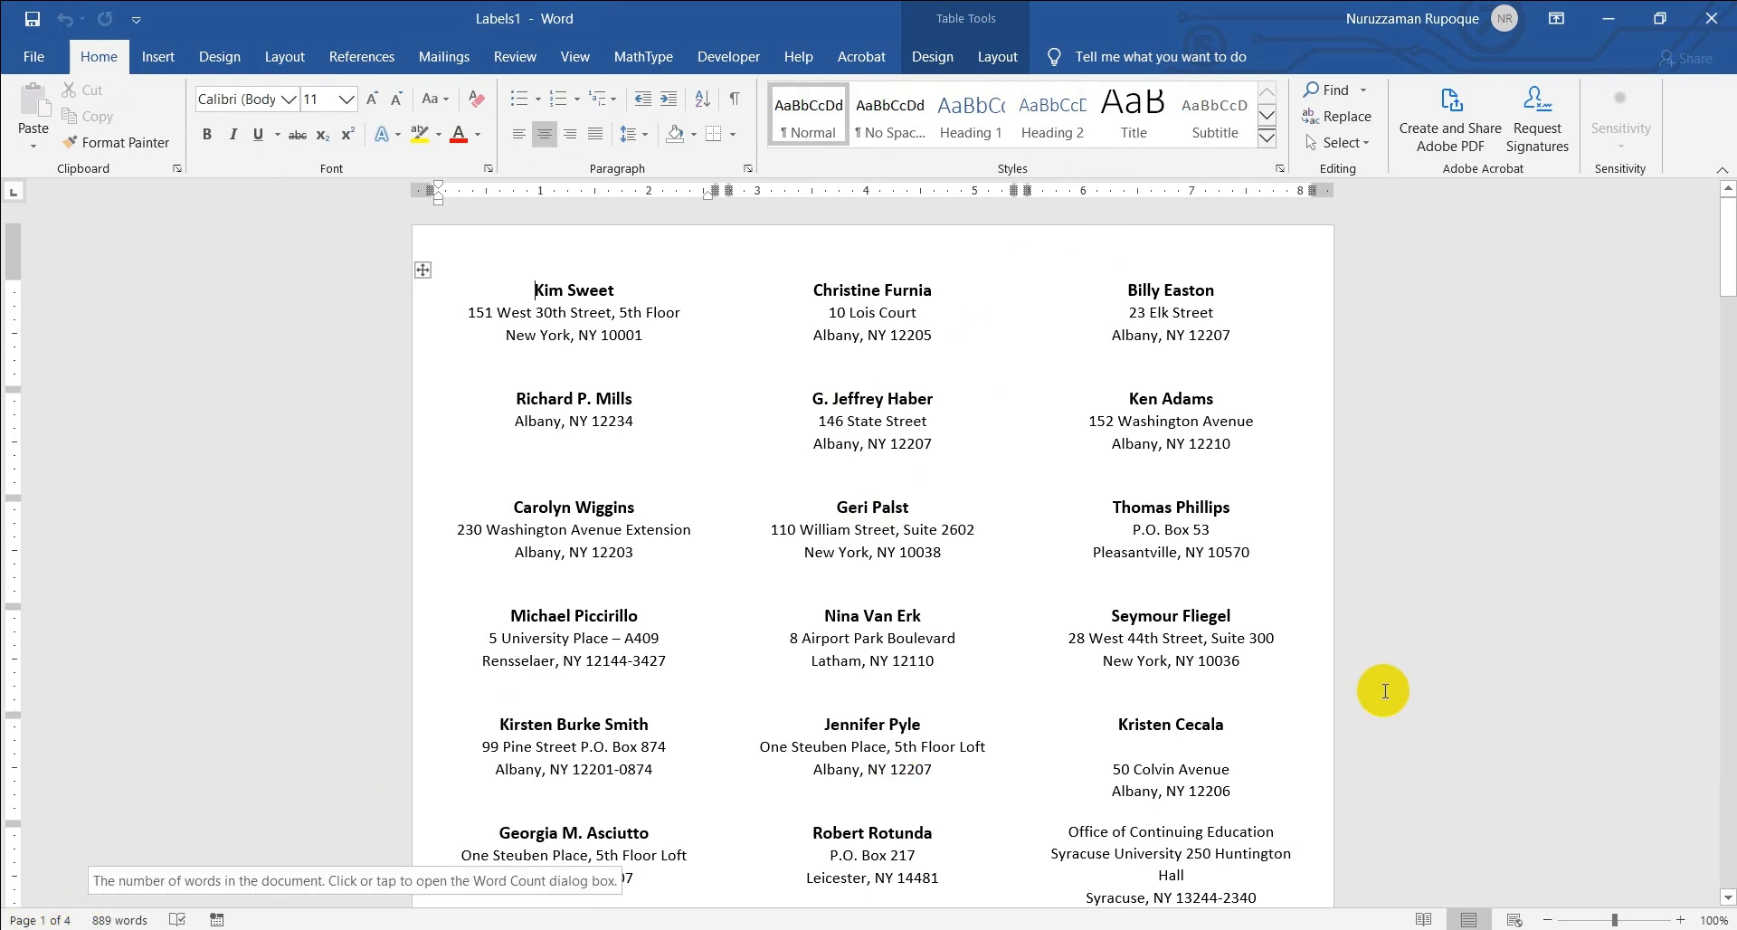
Look through all pages of the merged label document to check the contact names and addresses
{"action": "scroll", "coordinate": [1275, 556], "scroll_direction": "down", "scroll_amount": 4}
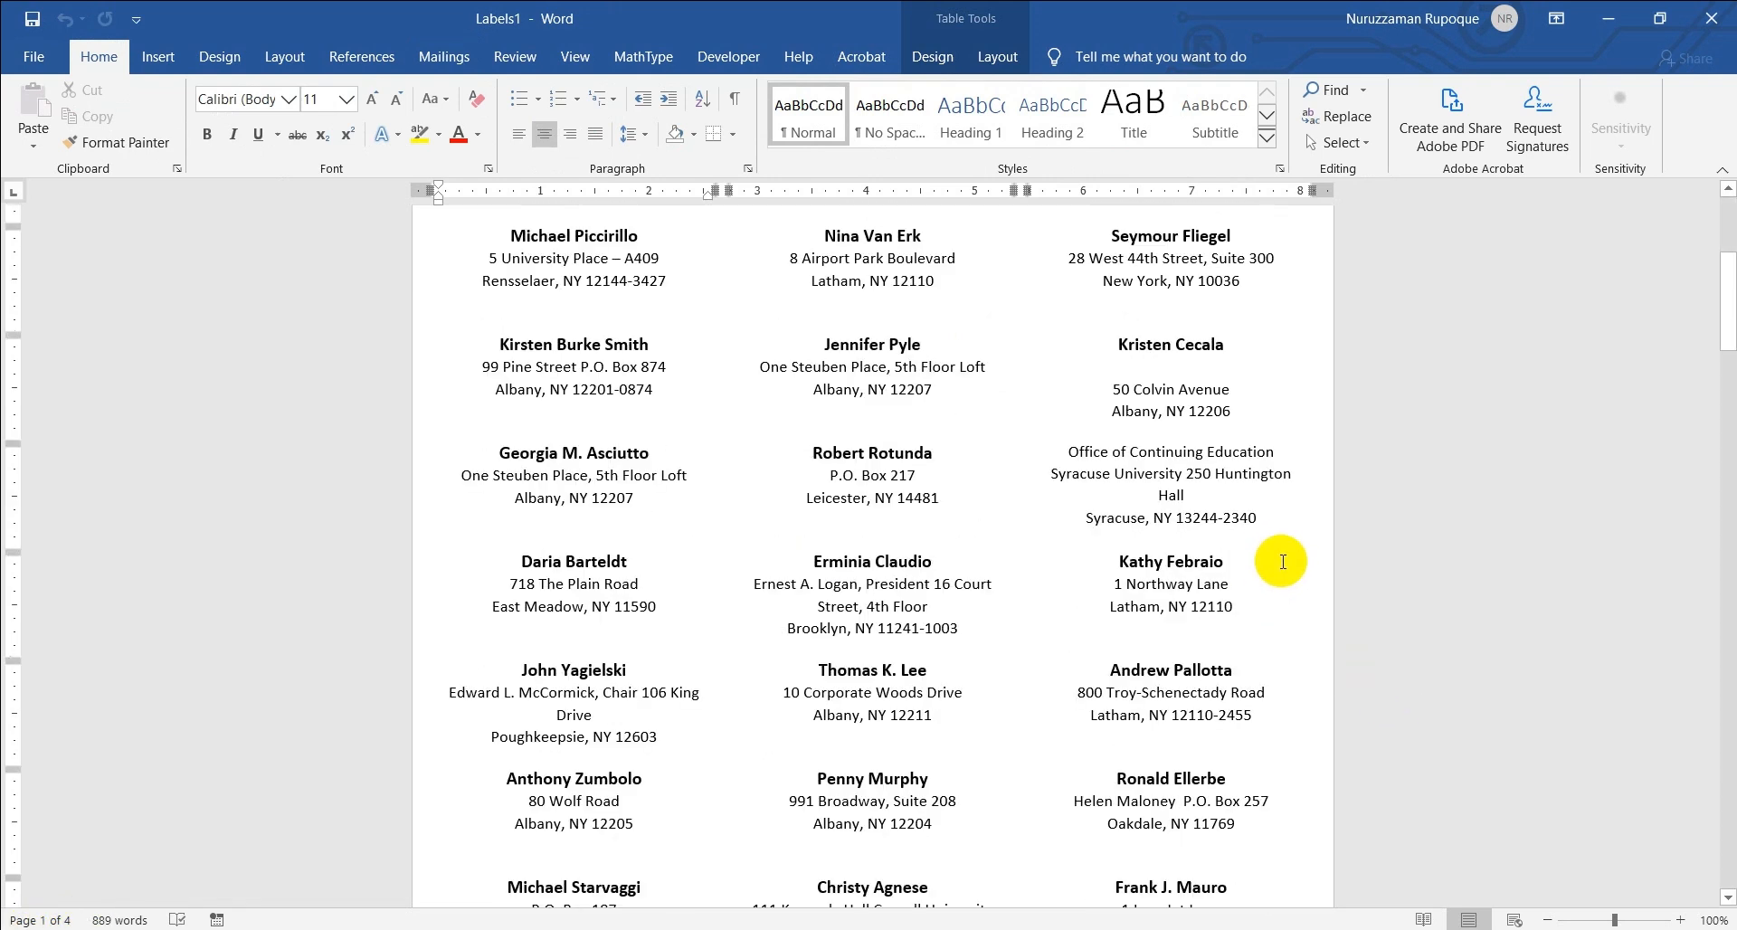
{"action": "scroll", "coordinate": [1283, 561], "scroll_direction": "down", "scroll_amount": 9}
{"action": "scroll", "coordinate": [1272, 555], "scroll_direction": "down", "scroll_amount": 17}
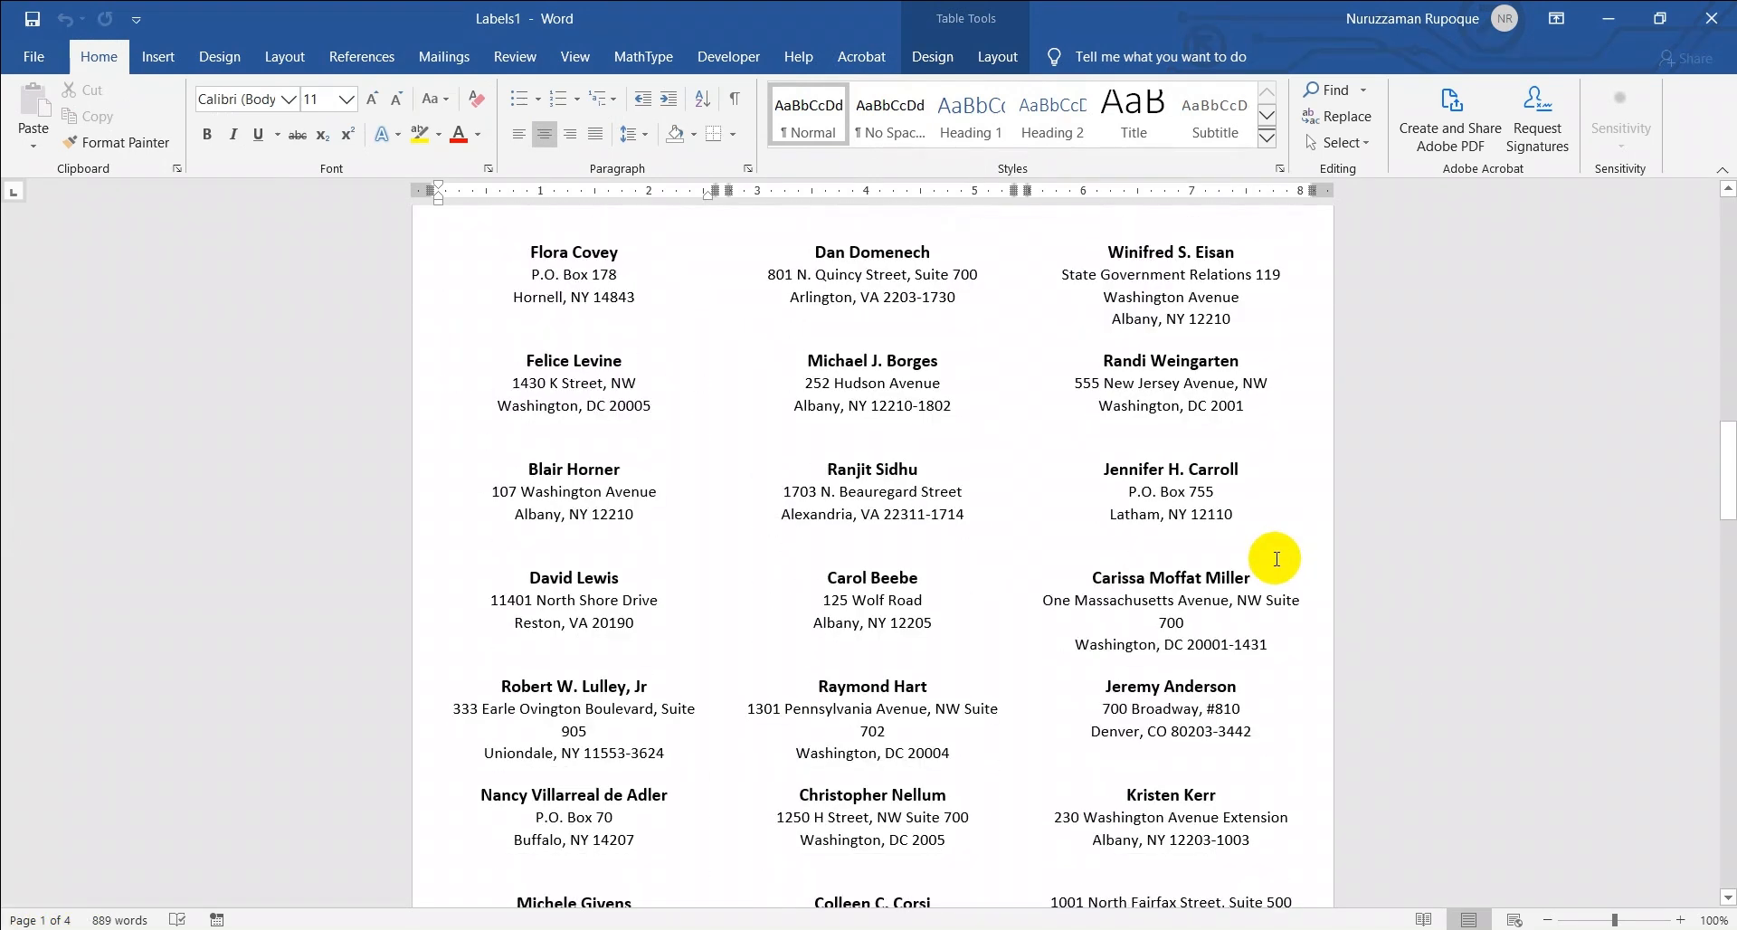
{"action": "scroll", "coordinate": [1282, 561], "scroll_direction": "down", "scroll_amount": 9}
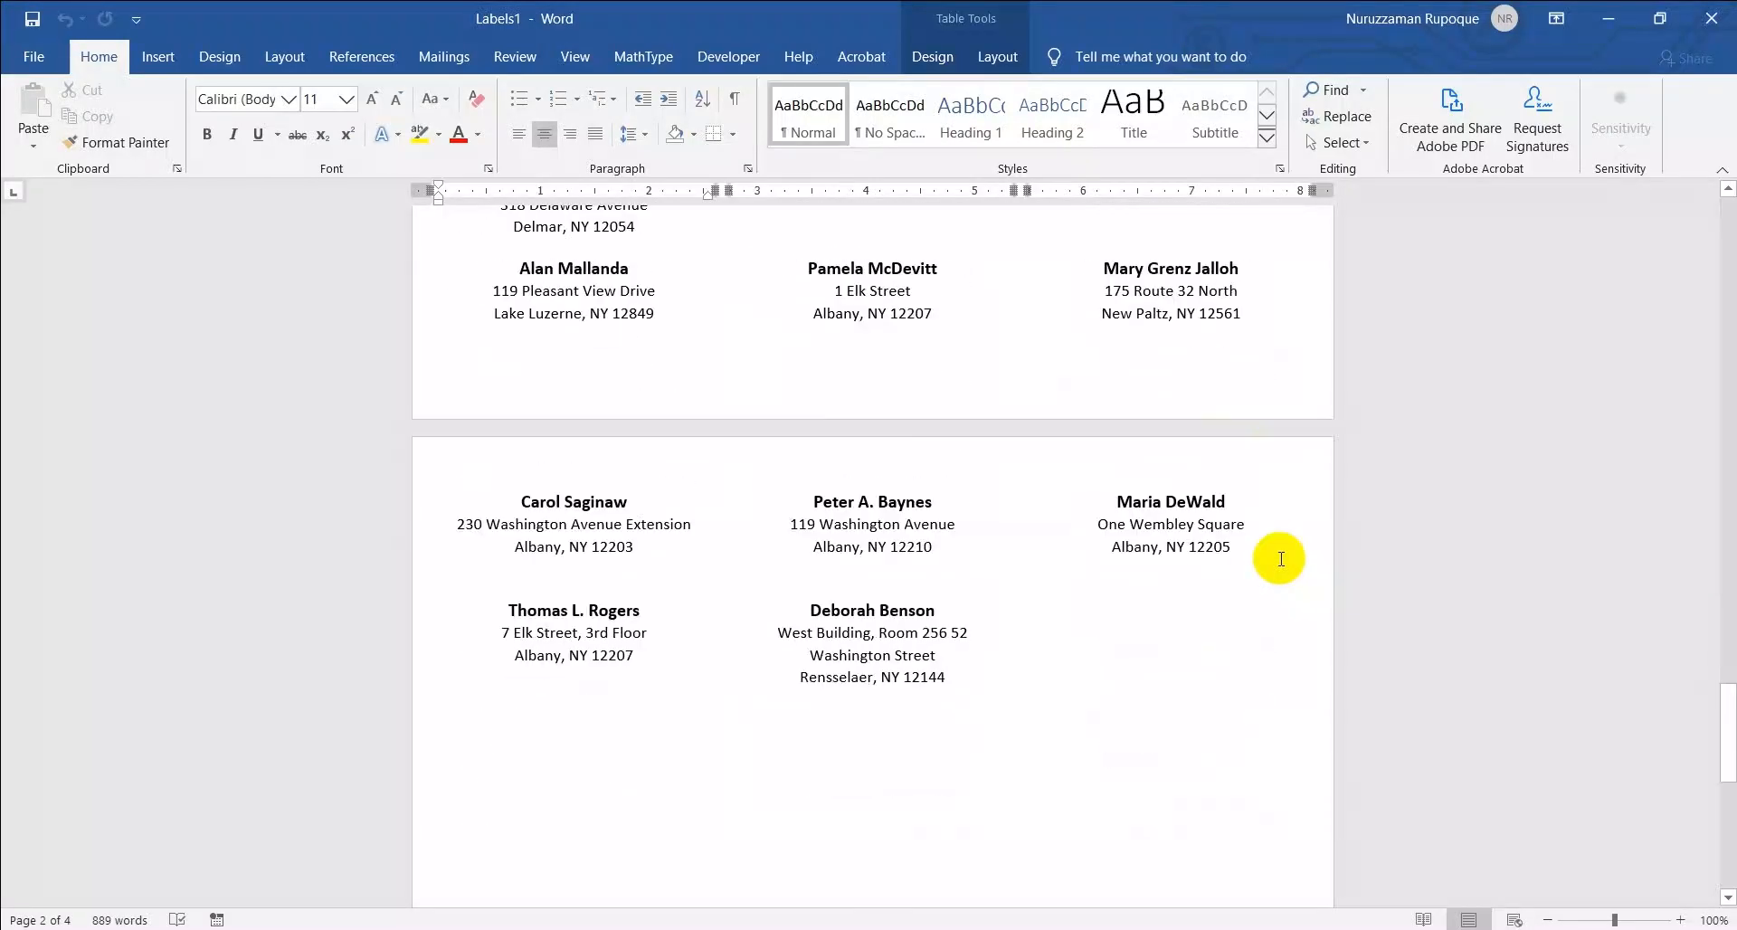
{"action": "scroll", "coordinate": [1279, 557], "scroll_direction": "up", "scroll_amount": 5}
{"action": "scroll", "coordinate": [1277, 554], "scroll_direction": "up", "scroll_amount": 9}
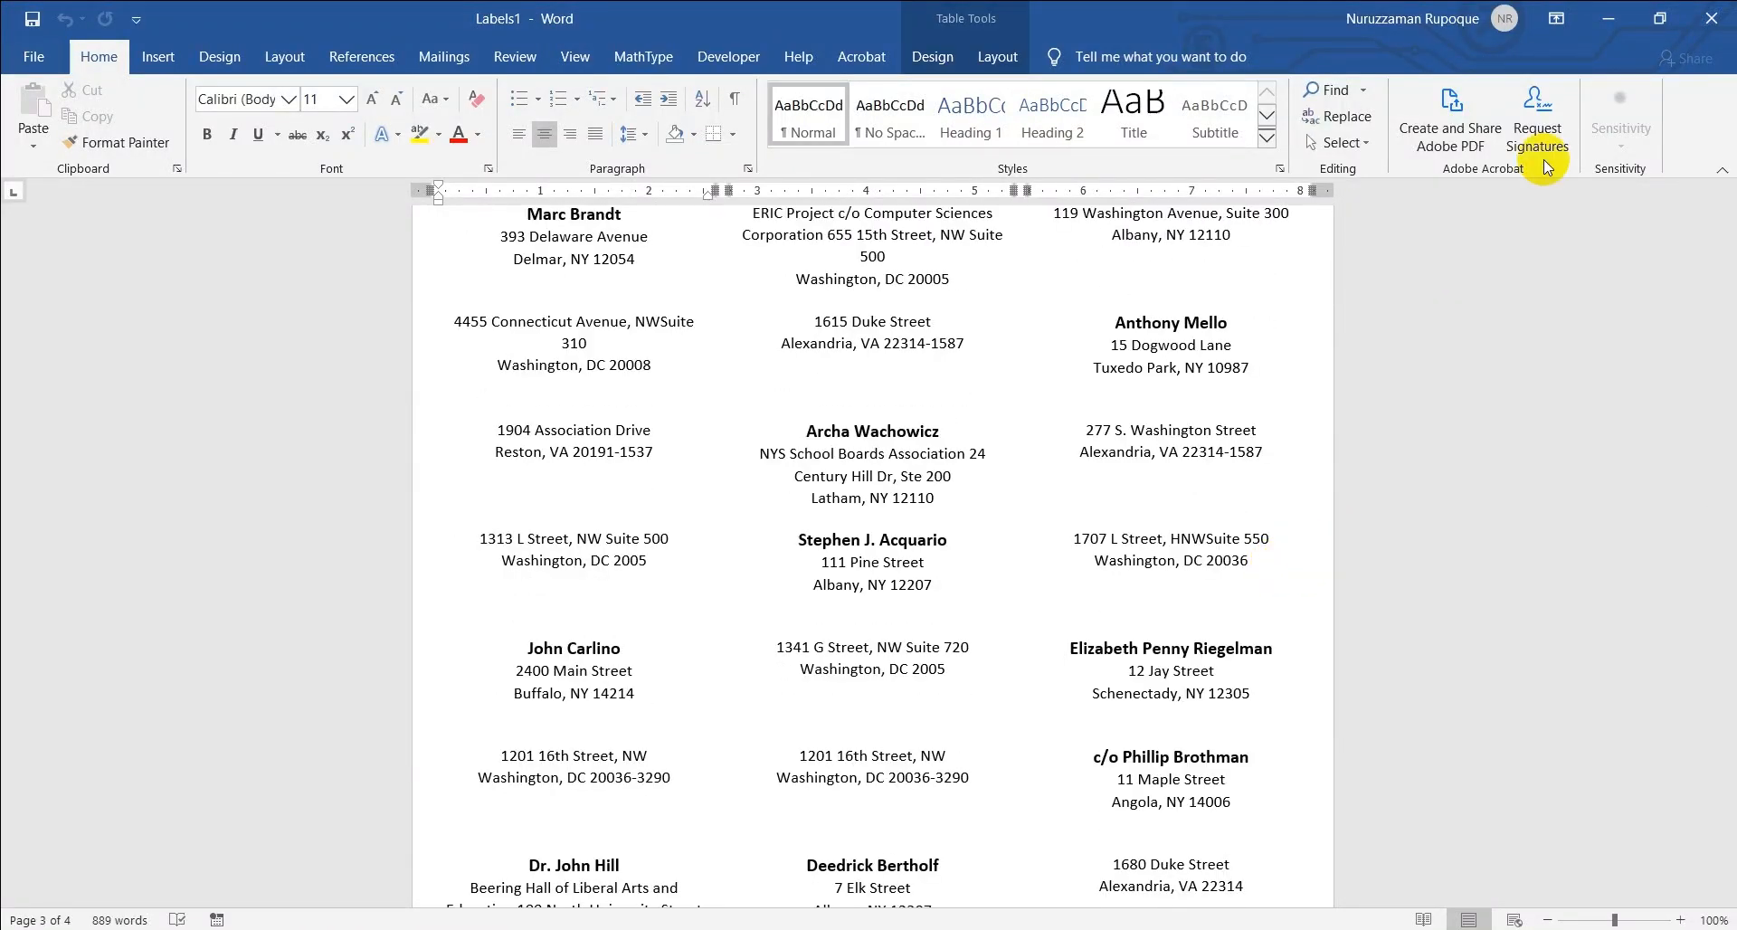
{"action": "scroll", "coordinate": [735, 633], "scroll_direction": "up", "scroll_amount": 8}
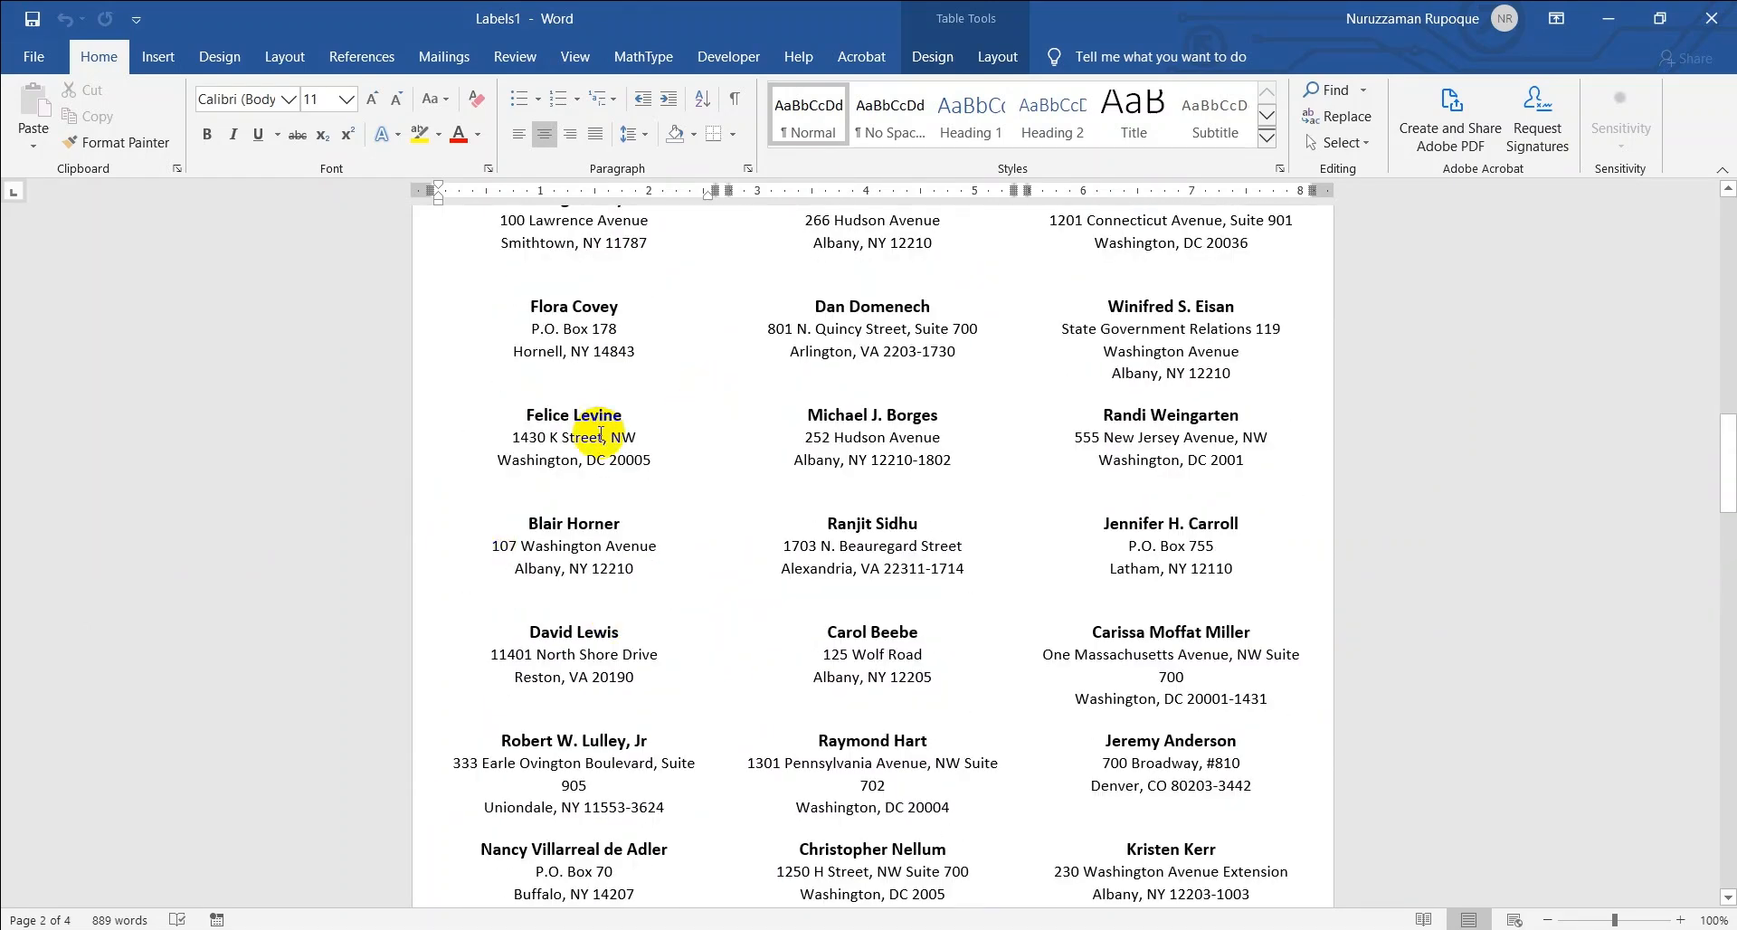
{"action": "scroll", "coordinate": [810, 326], "scroll_direction": "up", "scroll_amount": 4}
{"action": "scroll", "coordinate": [824, 416], "scroll_direction": "up", "scroll_amount": 10}
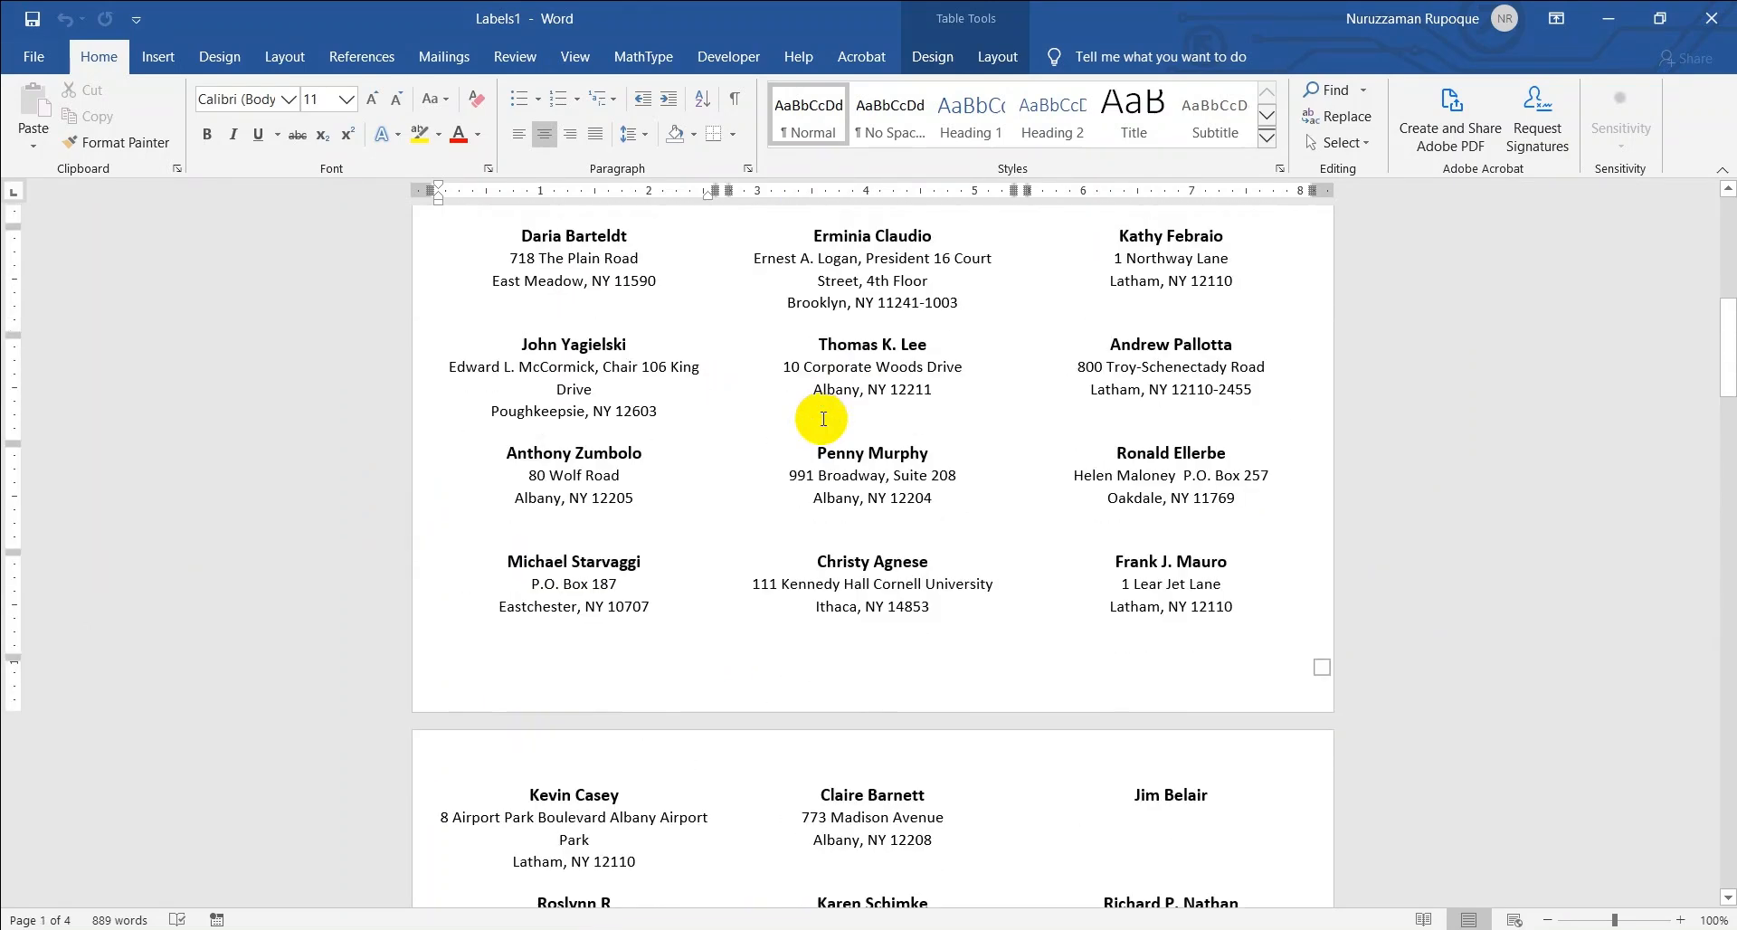